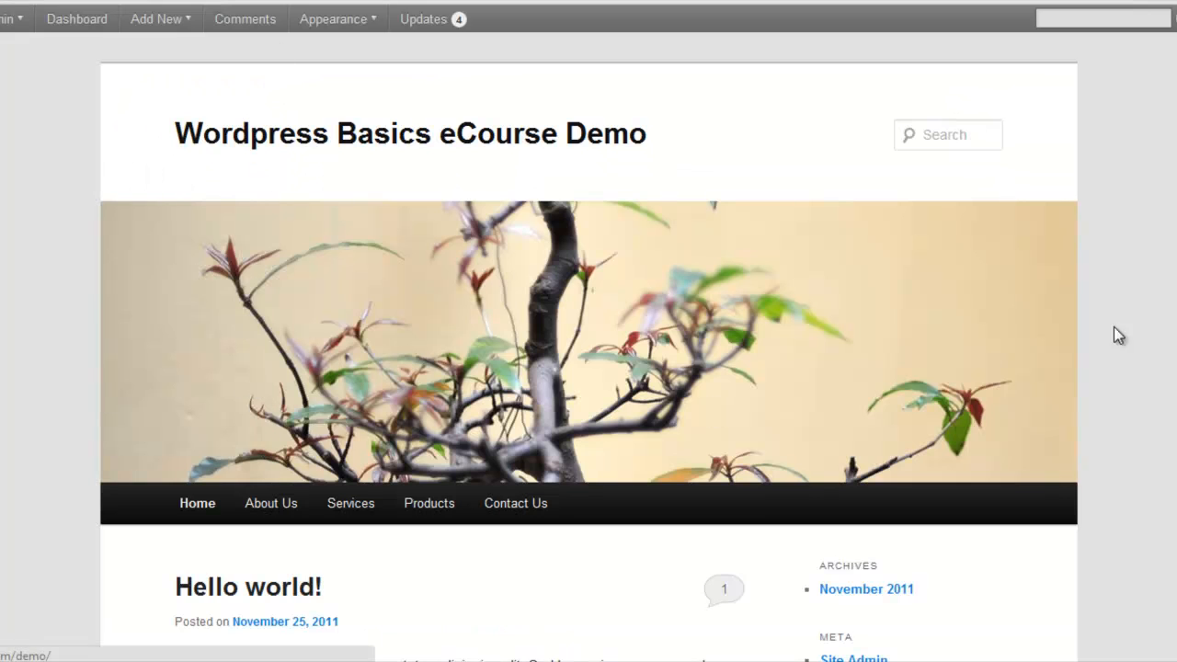
Open the Product 1 page under Products and look over its content
scroll(1038, 359, "down", 2)
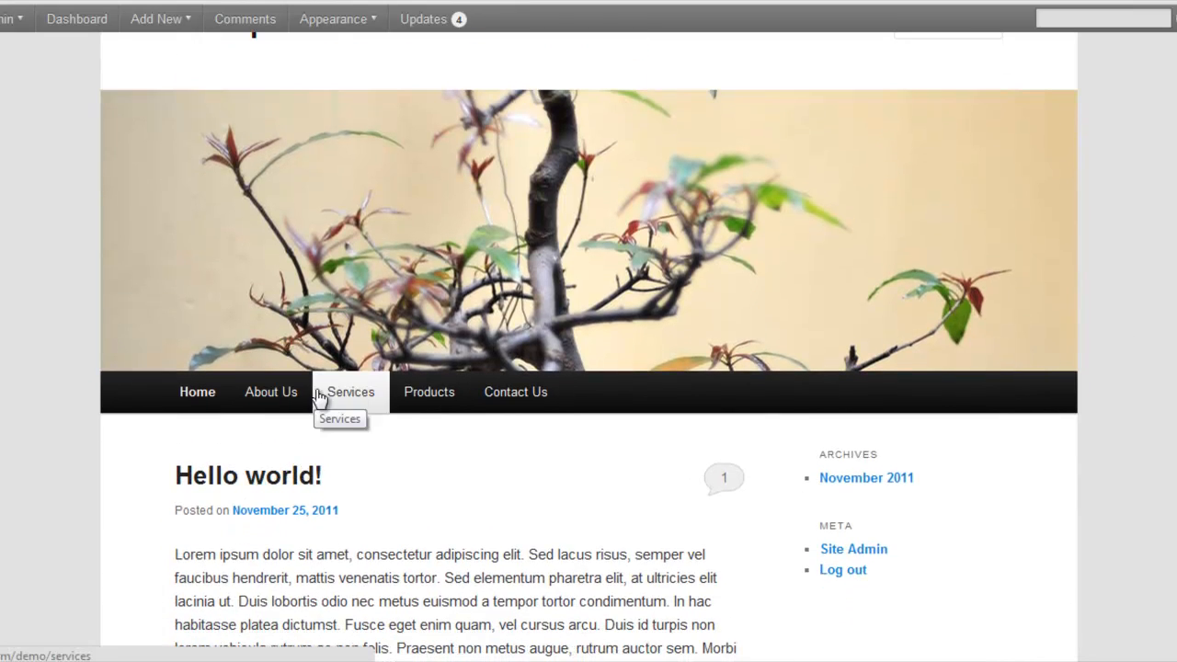
mouse_move(425, 395)
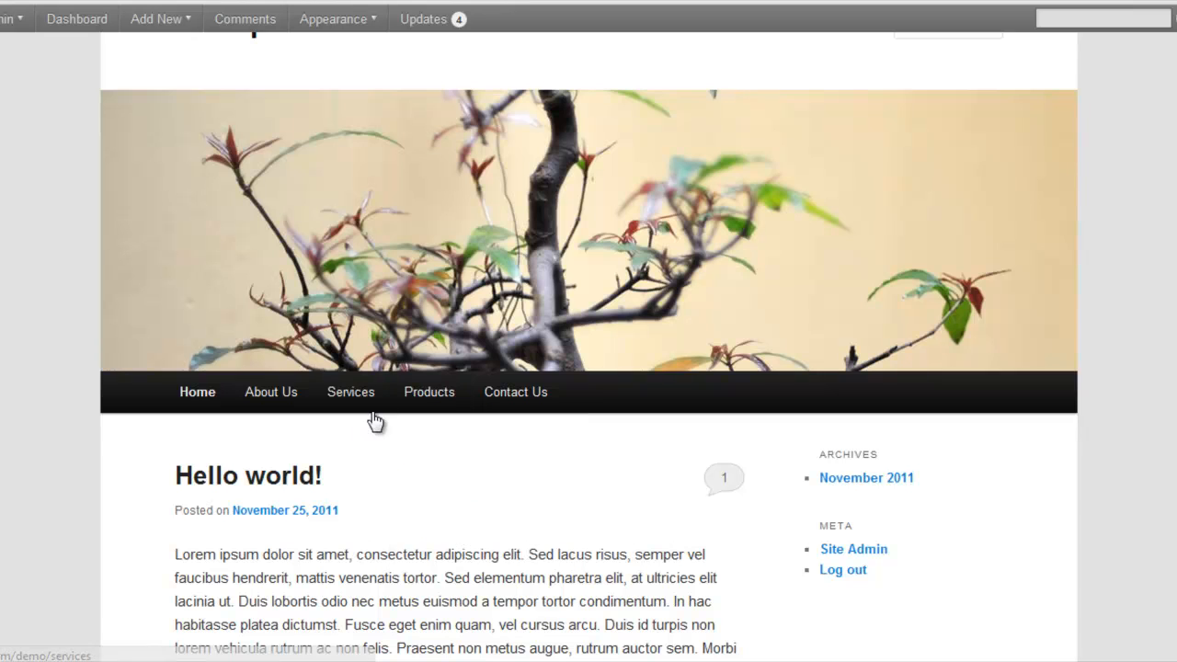
left_click(515, 428)
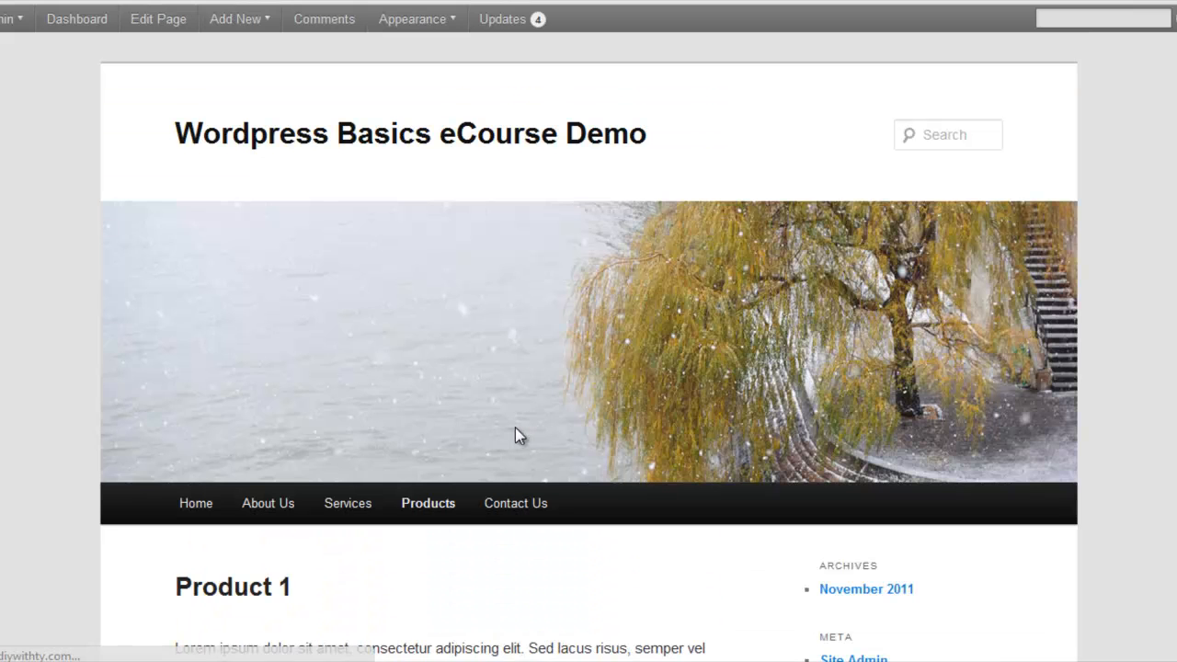
scroll(515, 428, "down", 4)
scroll(463, 380, "up", 2)
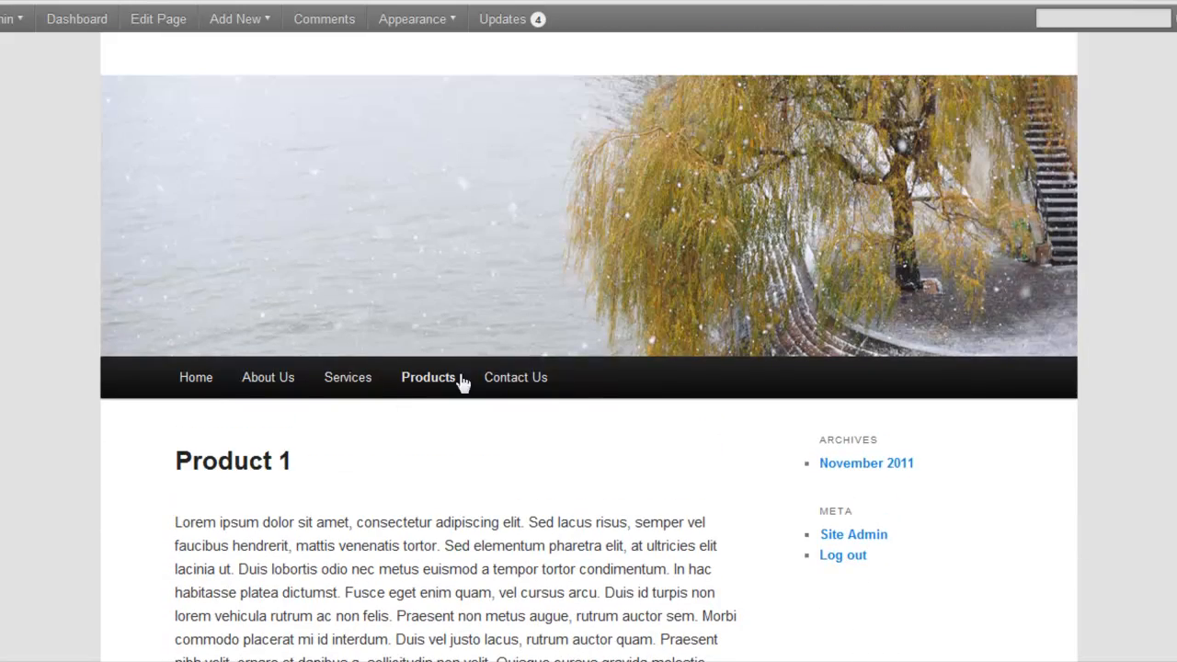
Open the About Us page and read through its text
left_click(294, 386)
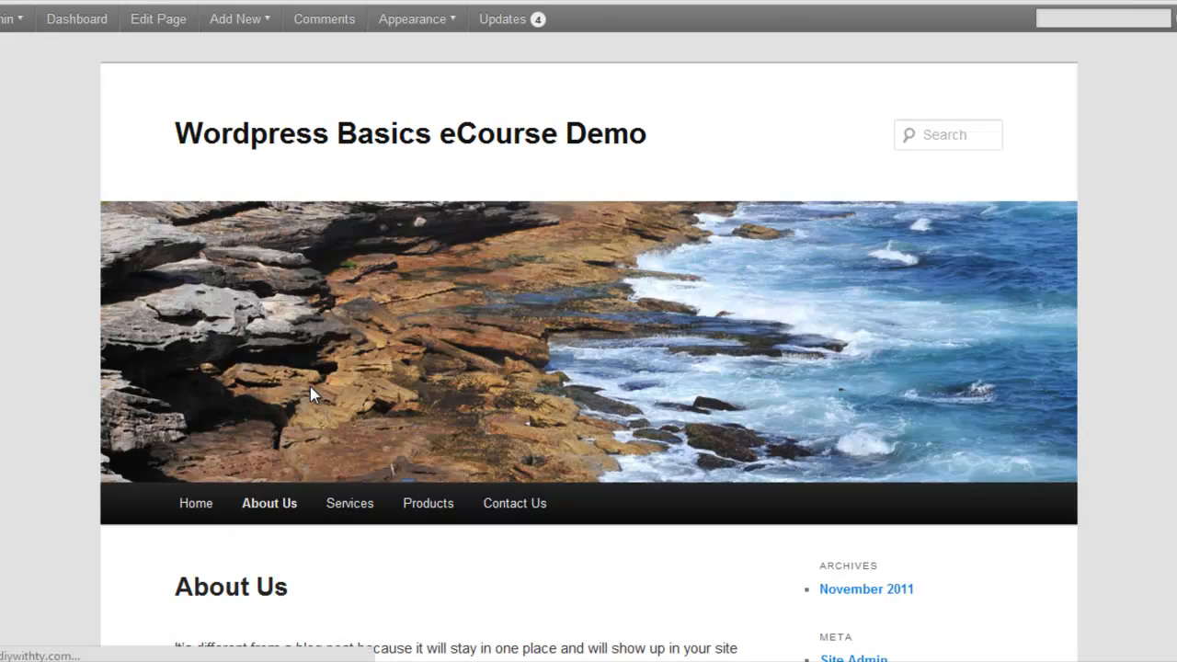
scroll(588, 347, "down", 6)
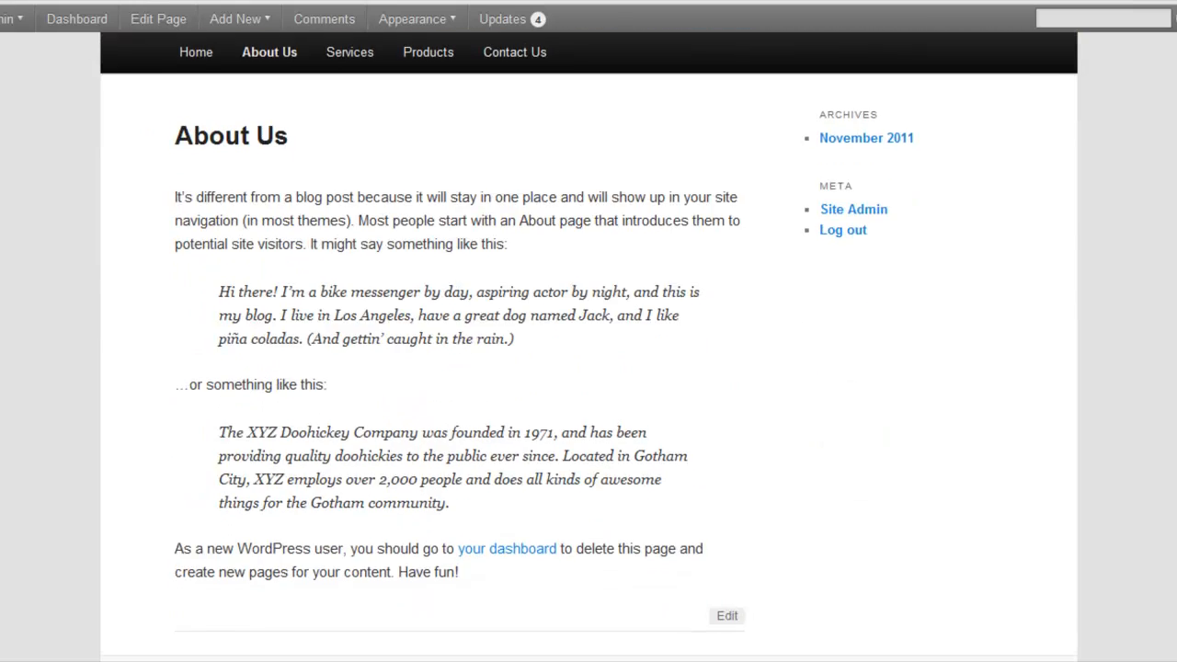
scroll(589, 347, "up", 4)
scroll(588, 346, "up", 2)
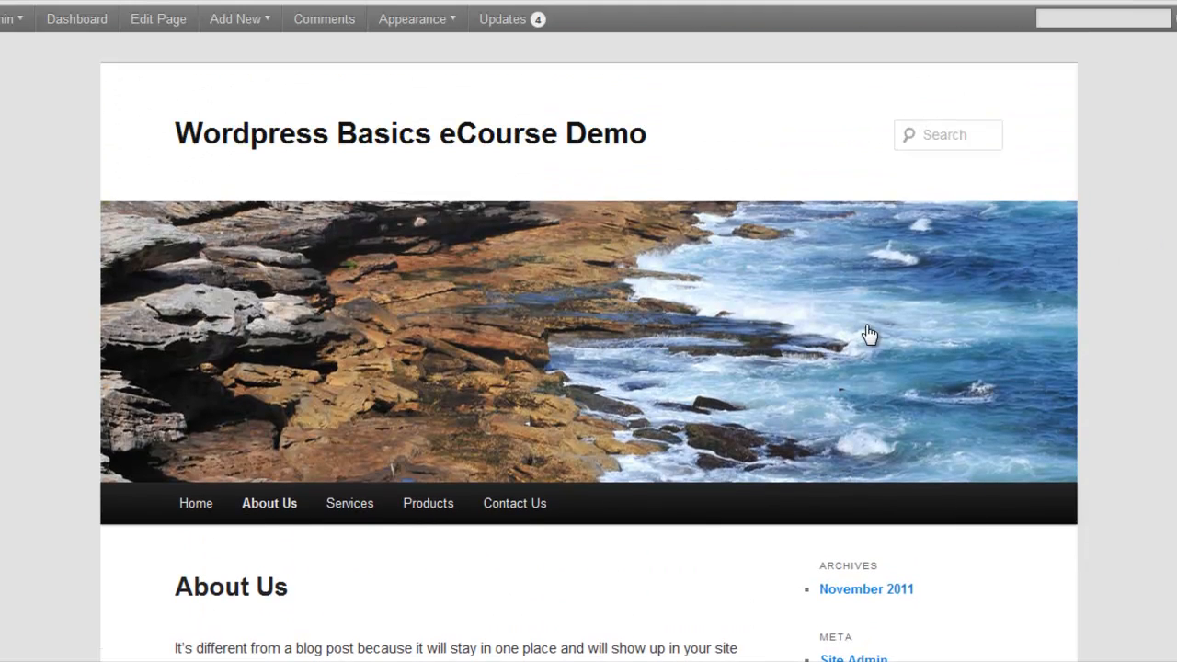
Return to the home page and examine its header, navigation bar, sidebar and Hello world! post
mouse_move(246, 501)
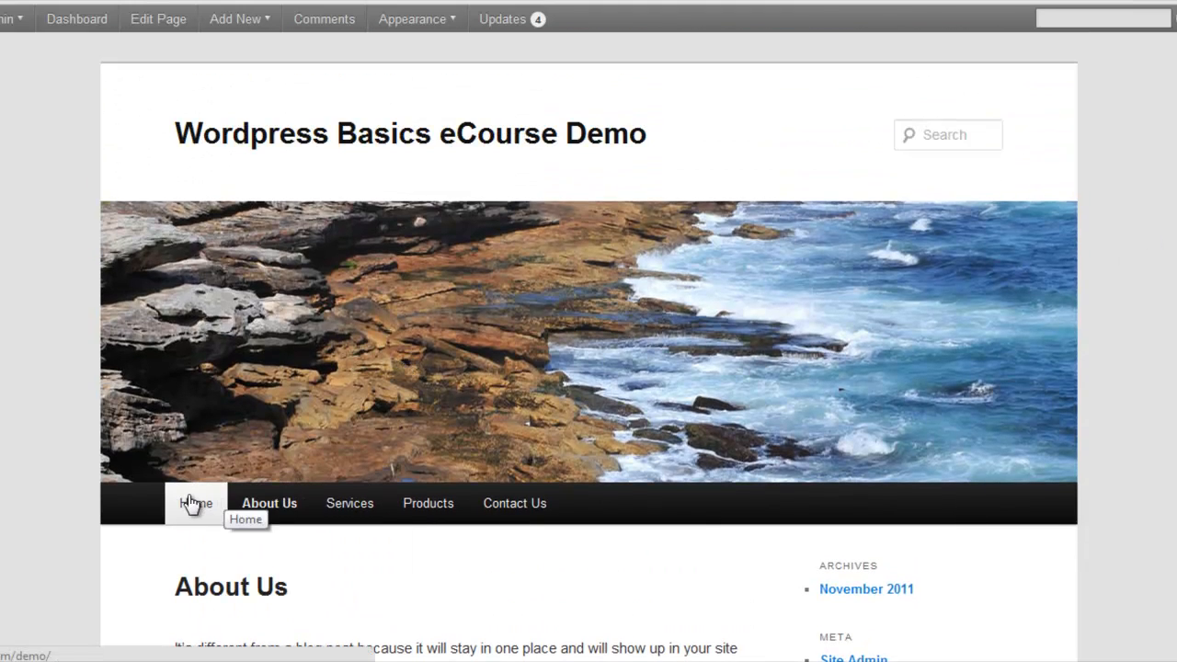
left_click(191, 501)
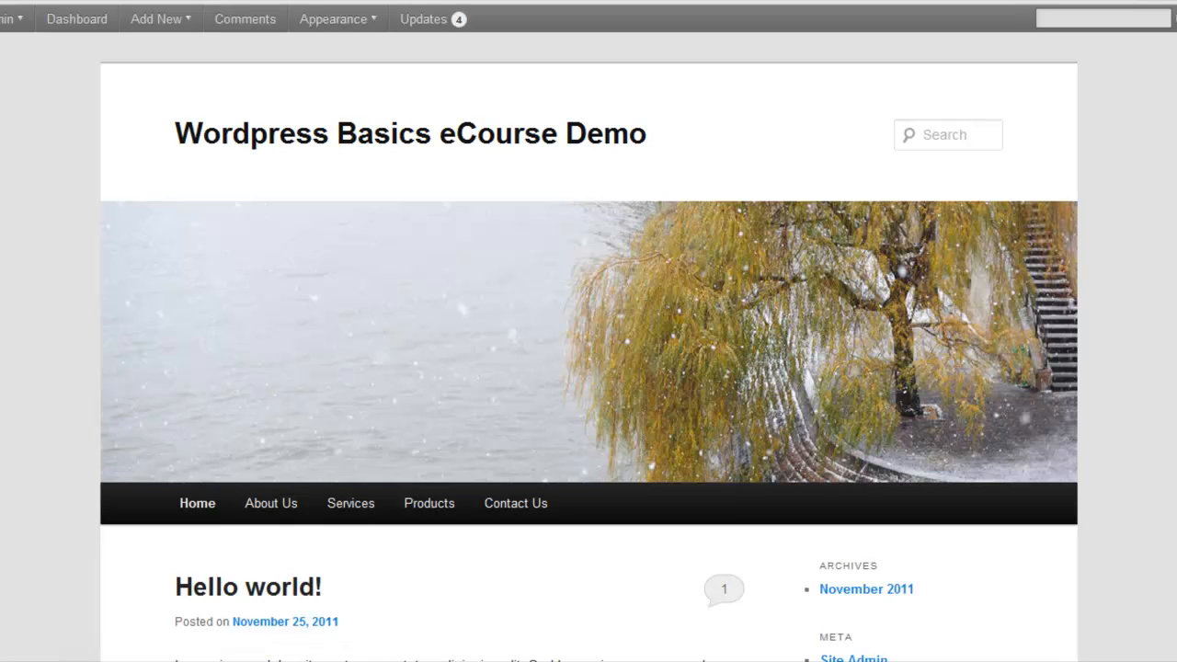
scroll(589, 368, "down", 4)
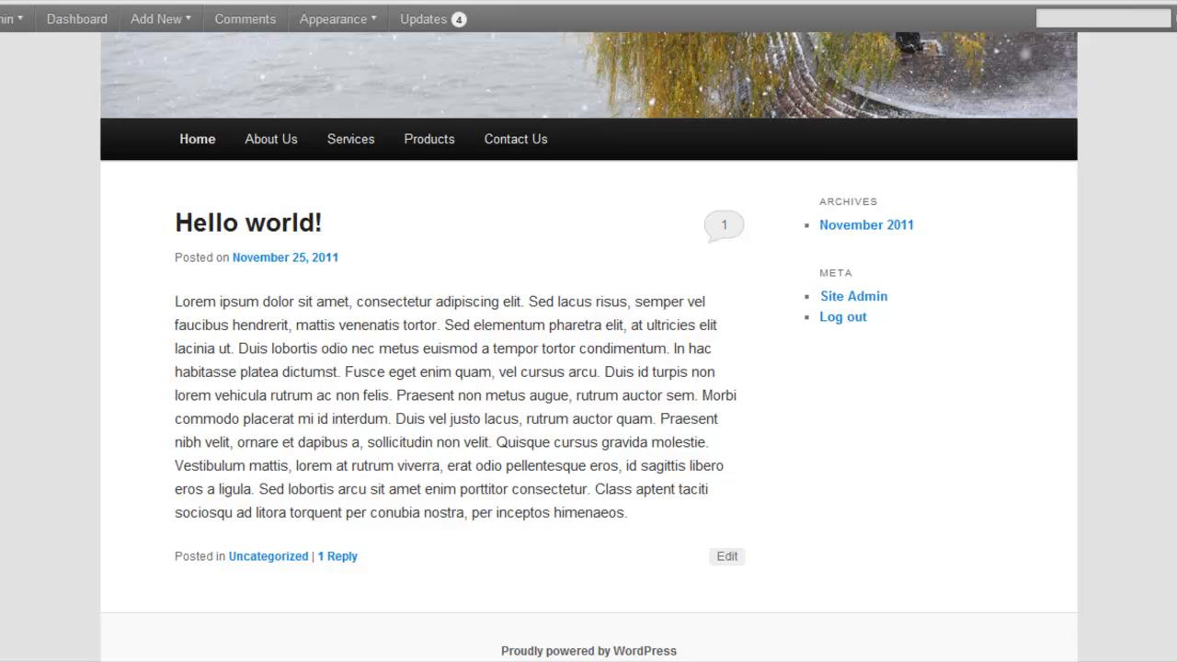
scroll(588, 368, "up", 4)
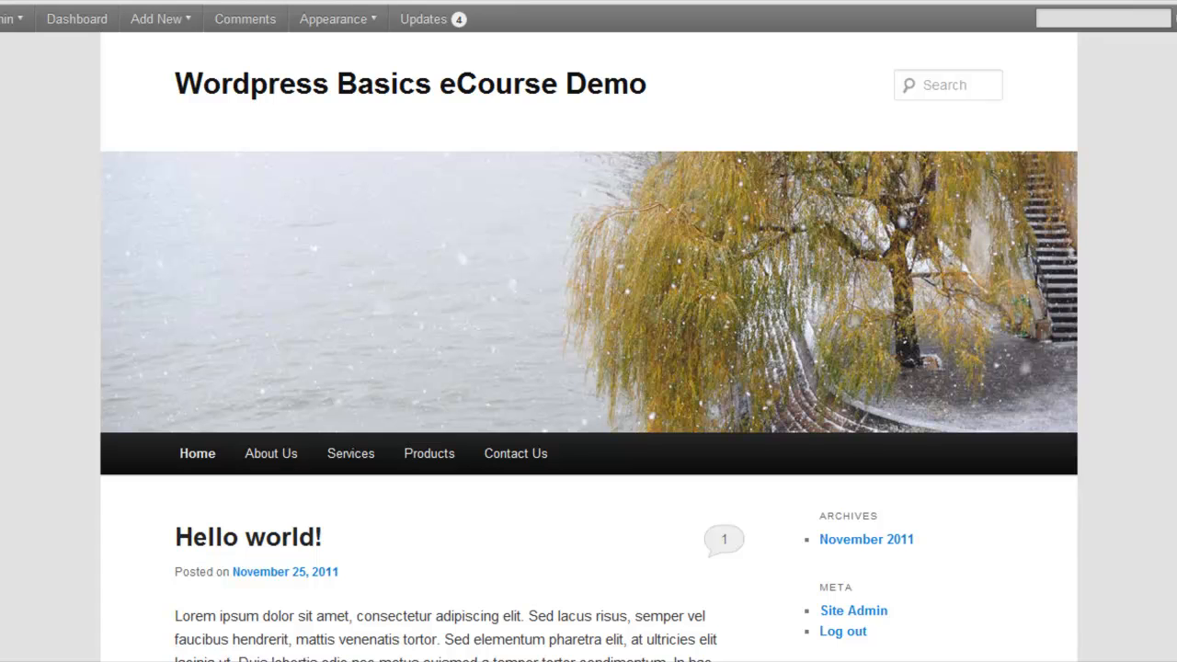
scroll(588, 368, "down", 5)
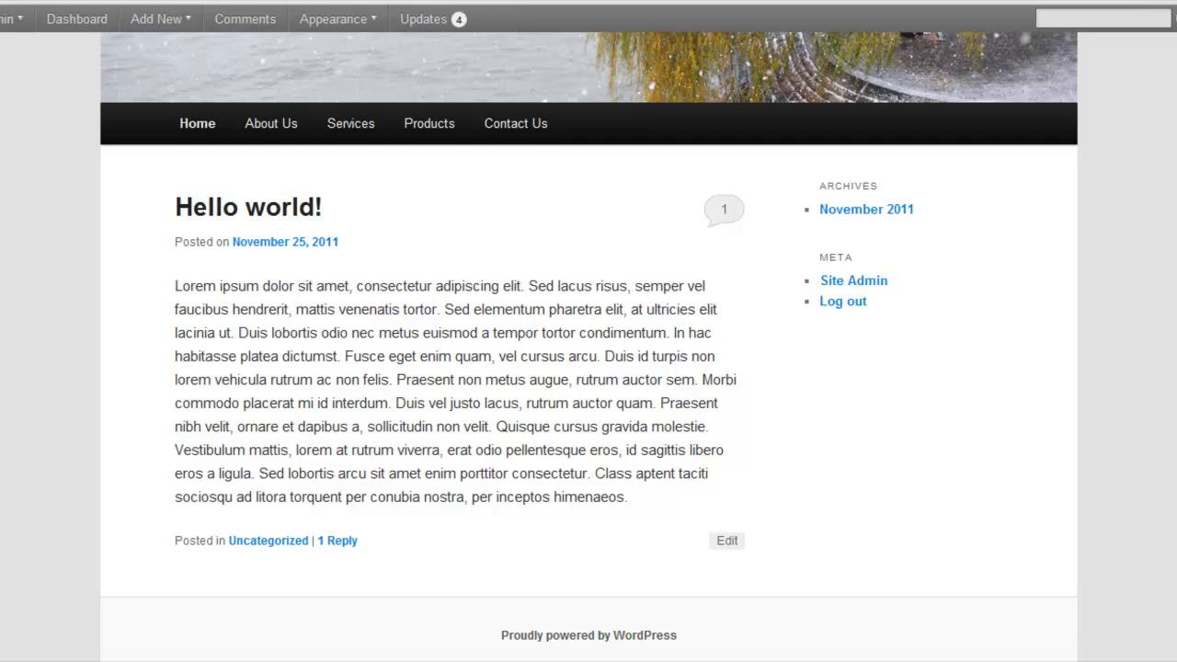
scroll(588, 340, "up", 3)
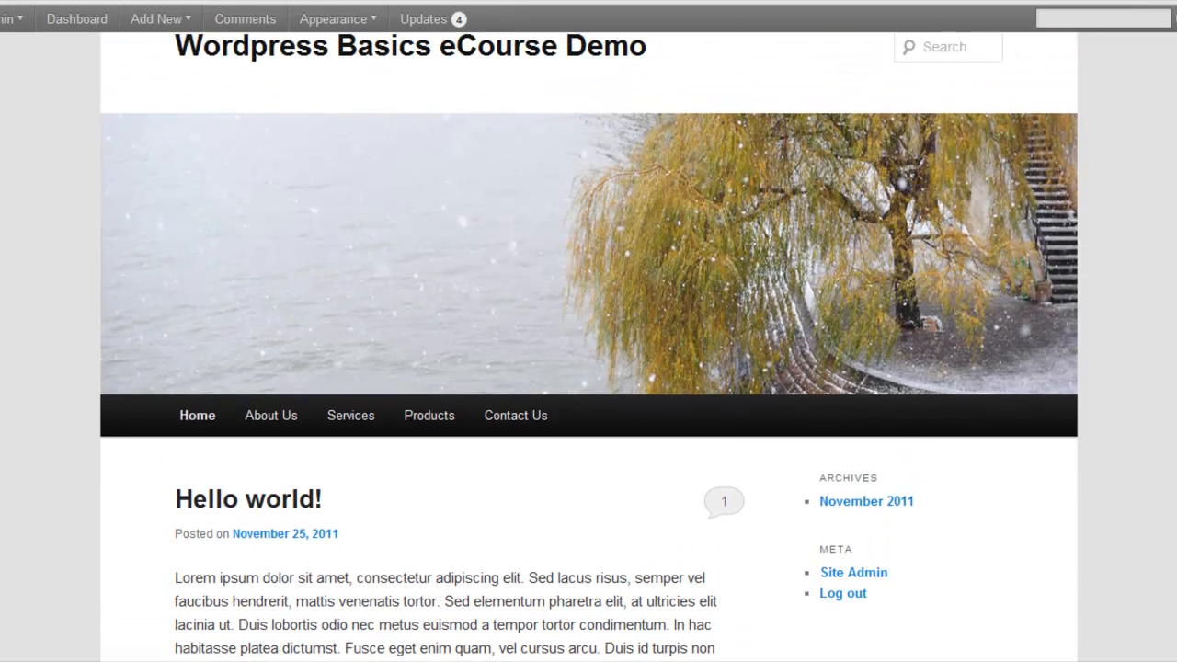
scroll(588, 340, "up", 1)
scroll(588, 350, "up", 1)
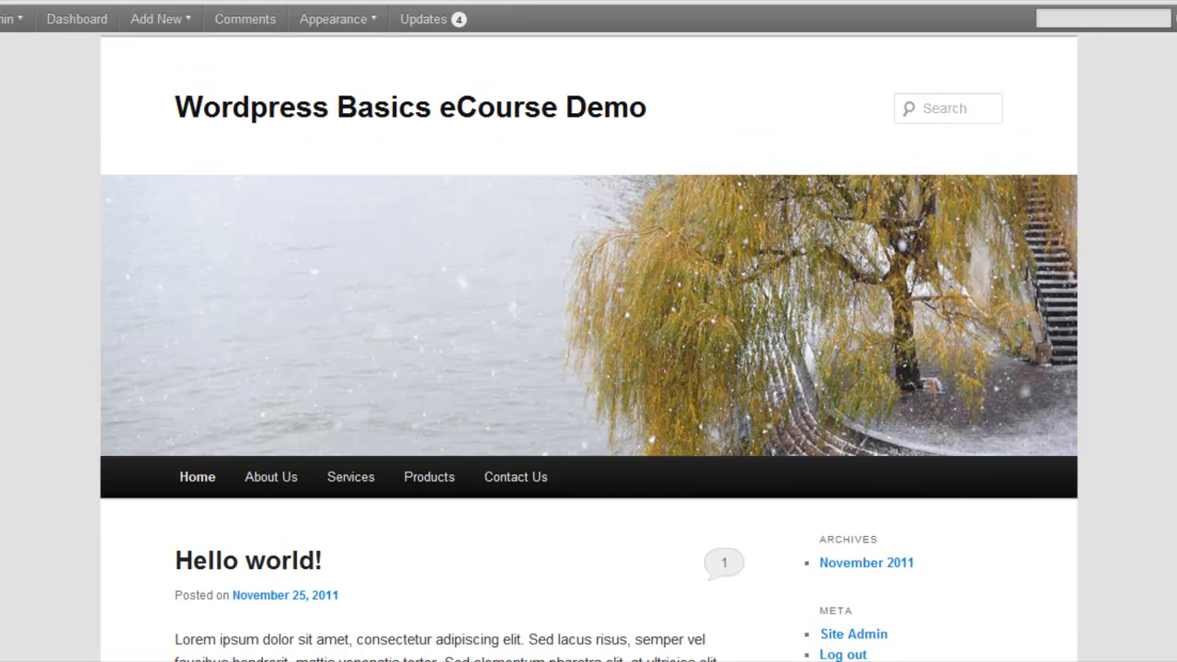
scroll(589, 340, "down", 3)
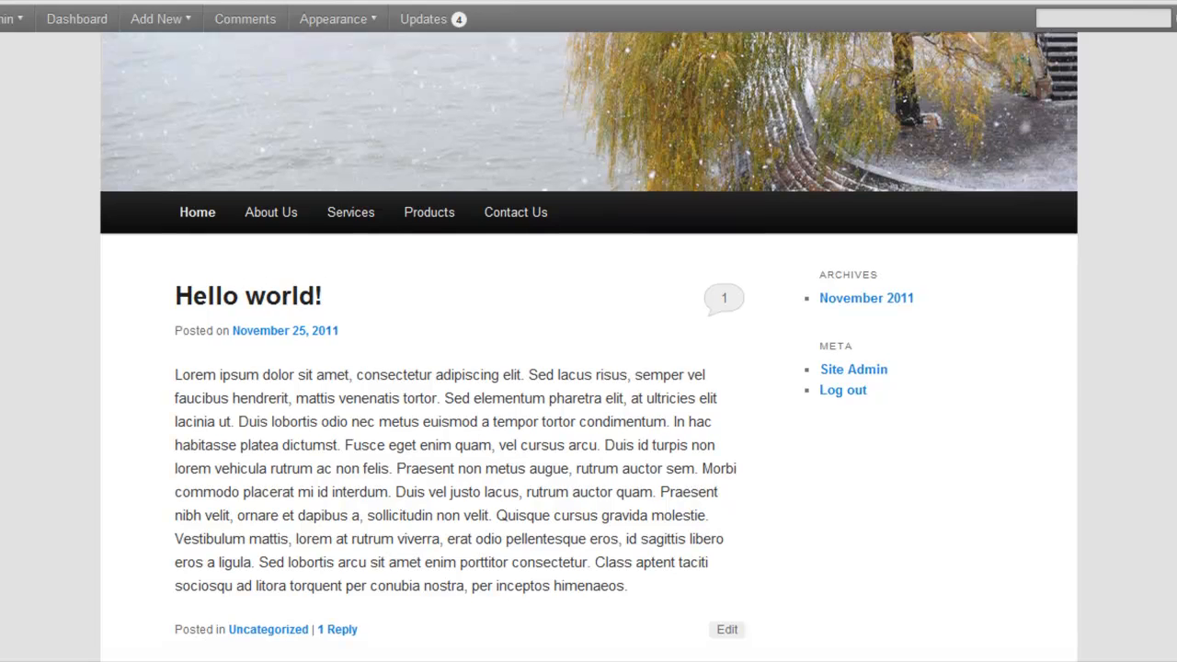
scroll(589, 350, "up", 3)
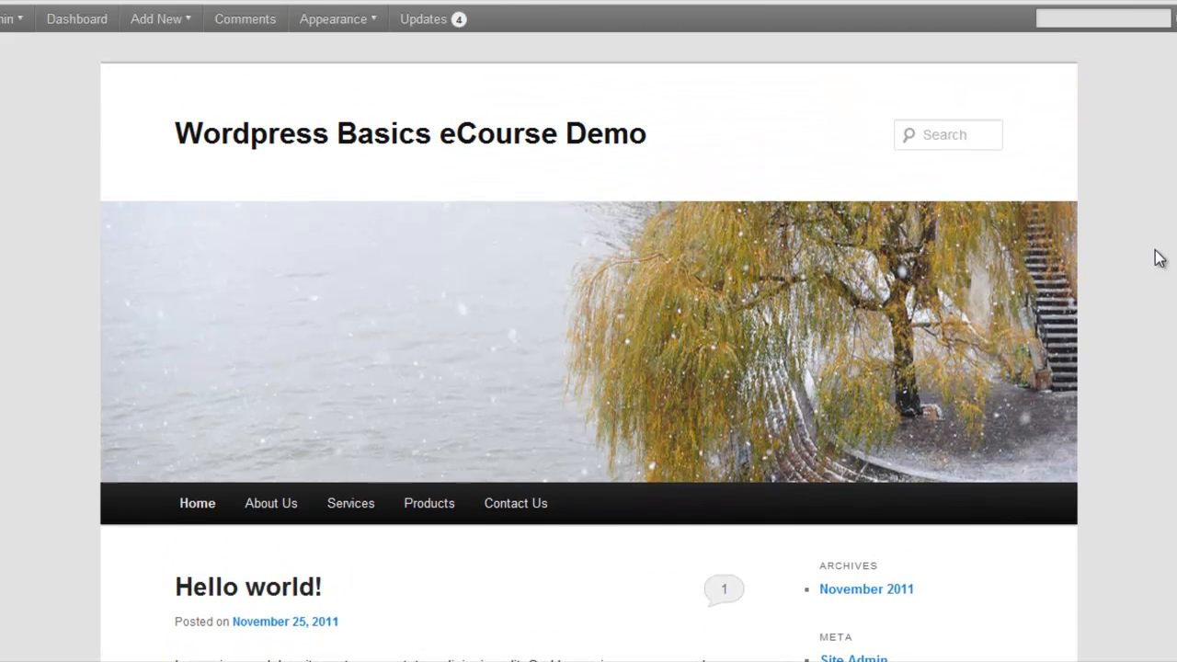
scroll(1124, 340, "down", 2)
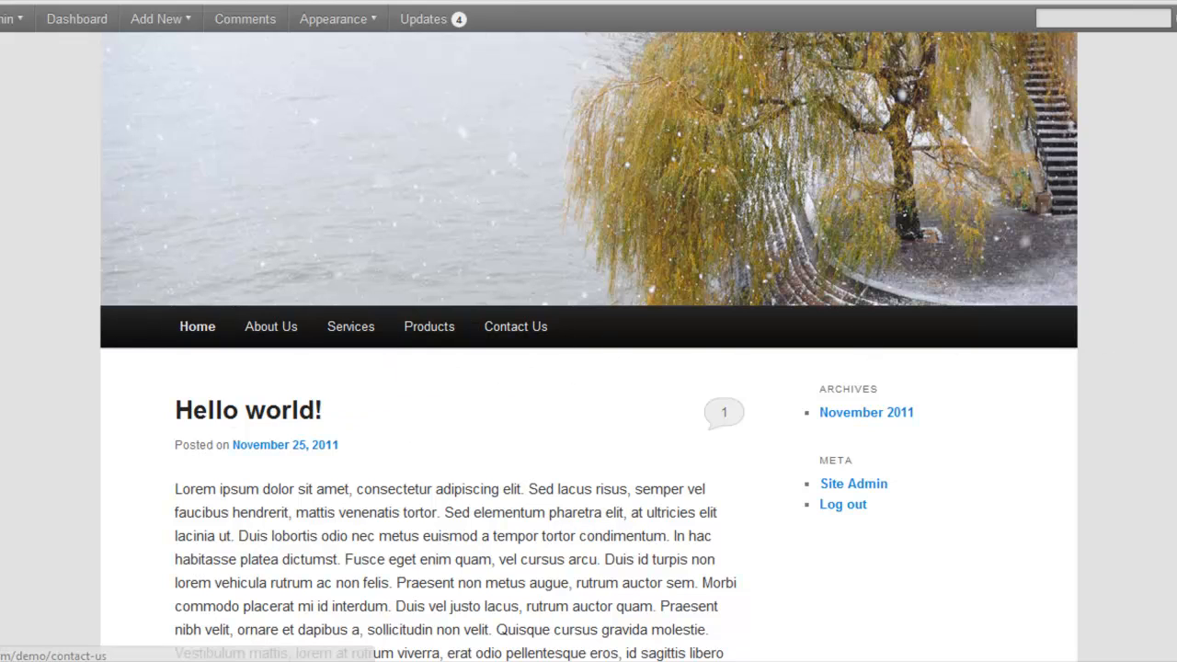
scroll(588, 346, "down", 2)
scroll(589, 346, "down", 3)
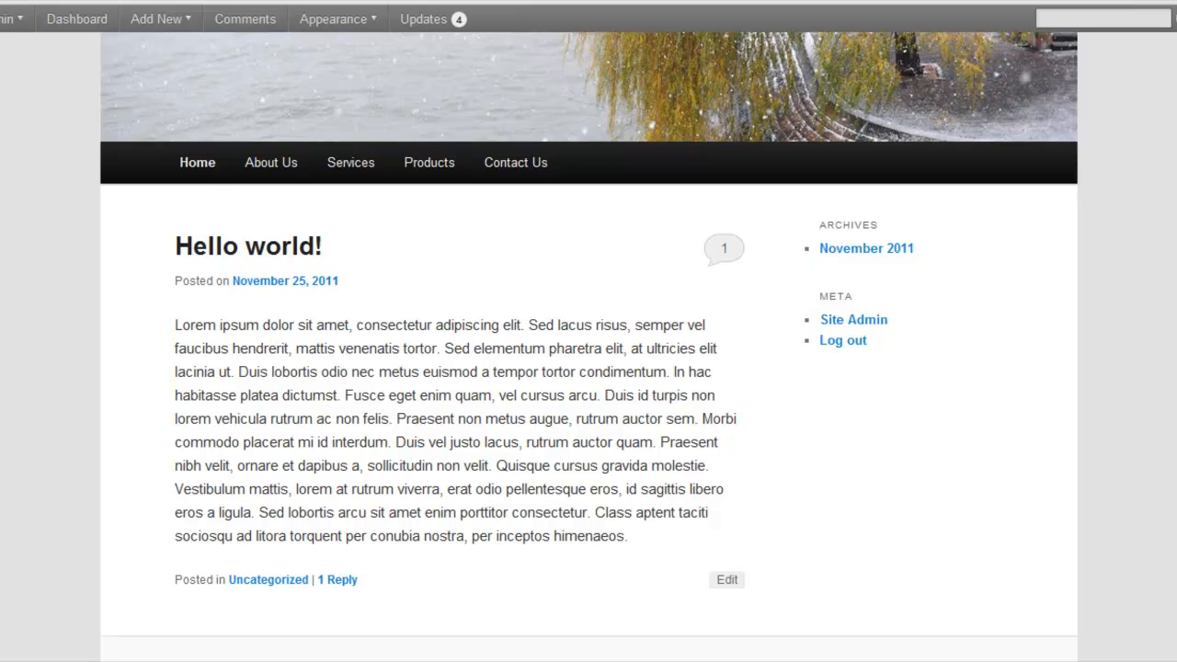
scroll(588, 346, "up", 5)
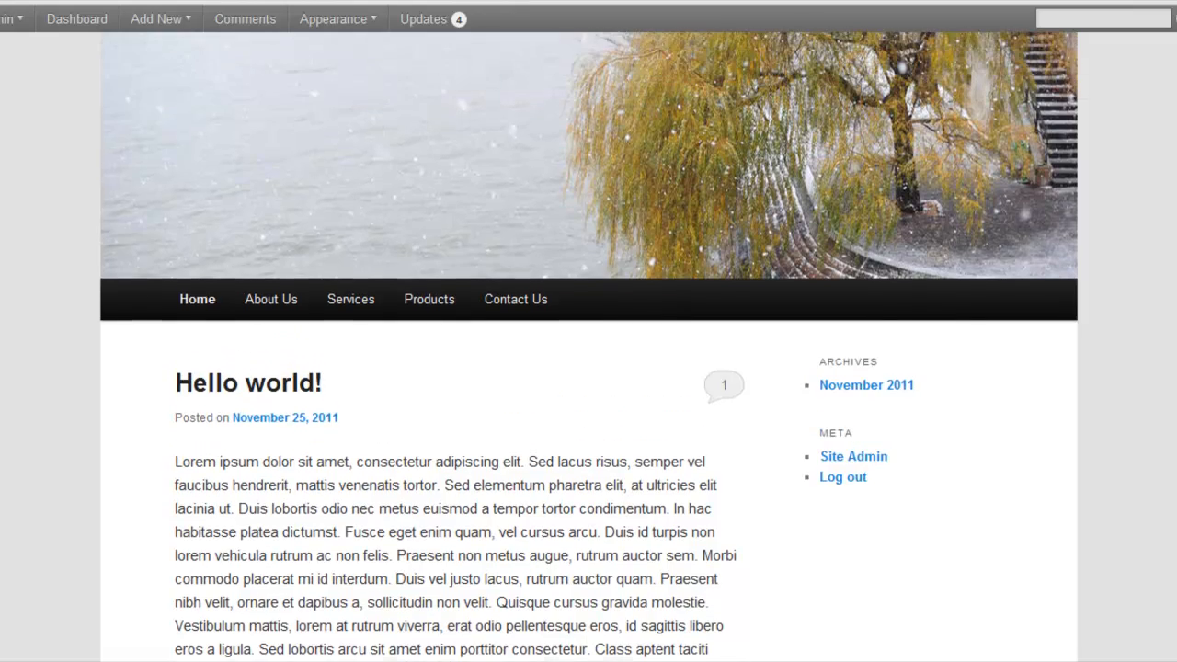
scroll(588, 346, "up", 1)
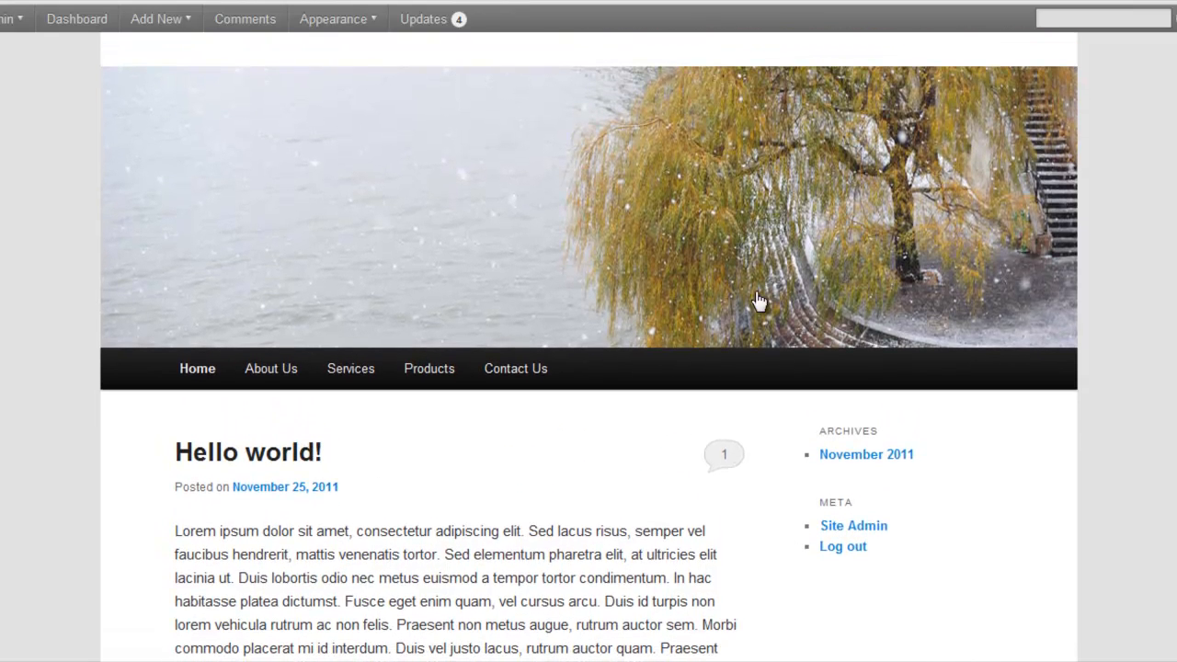
View the Testimonials and Company History subpages of About Us
mouse_move(281, 370)
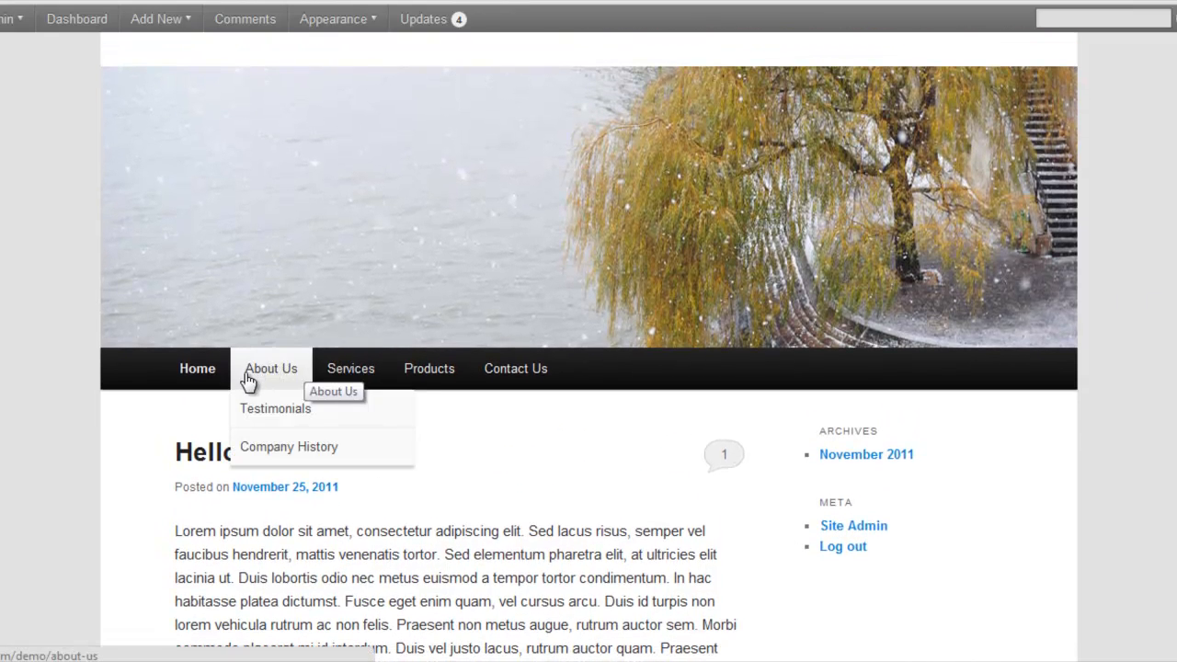
left_click(256, 413)
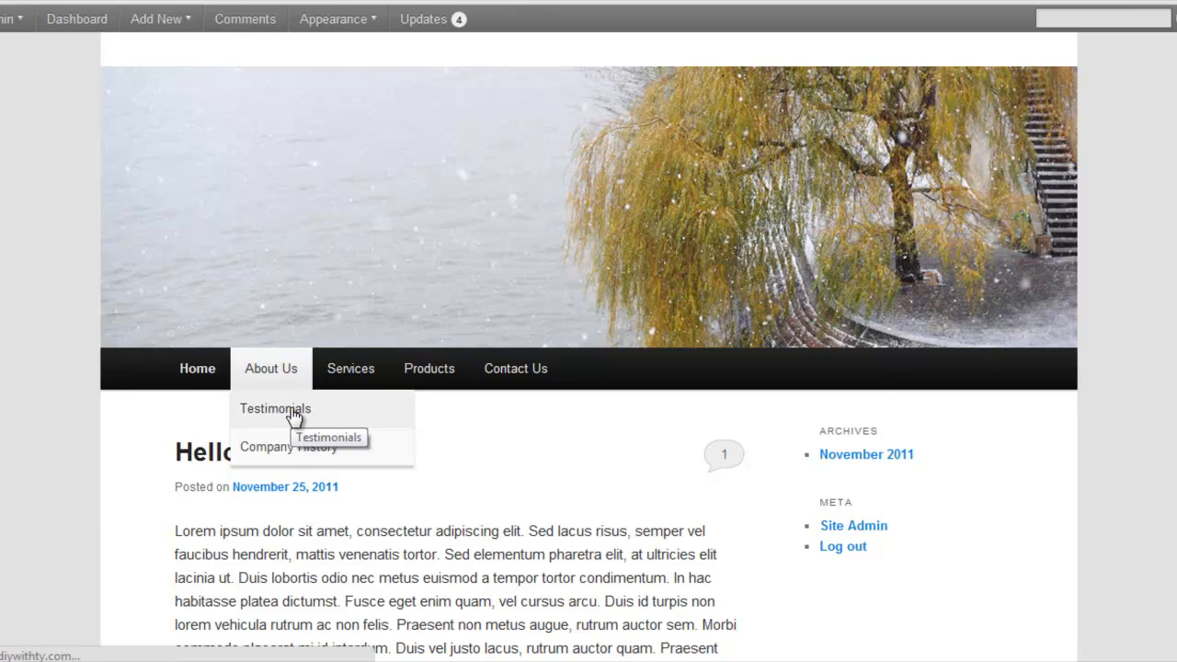
scroll(294, 418, "down", 4)
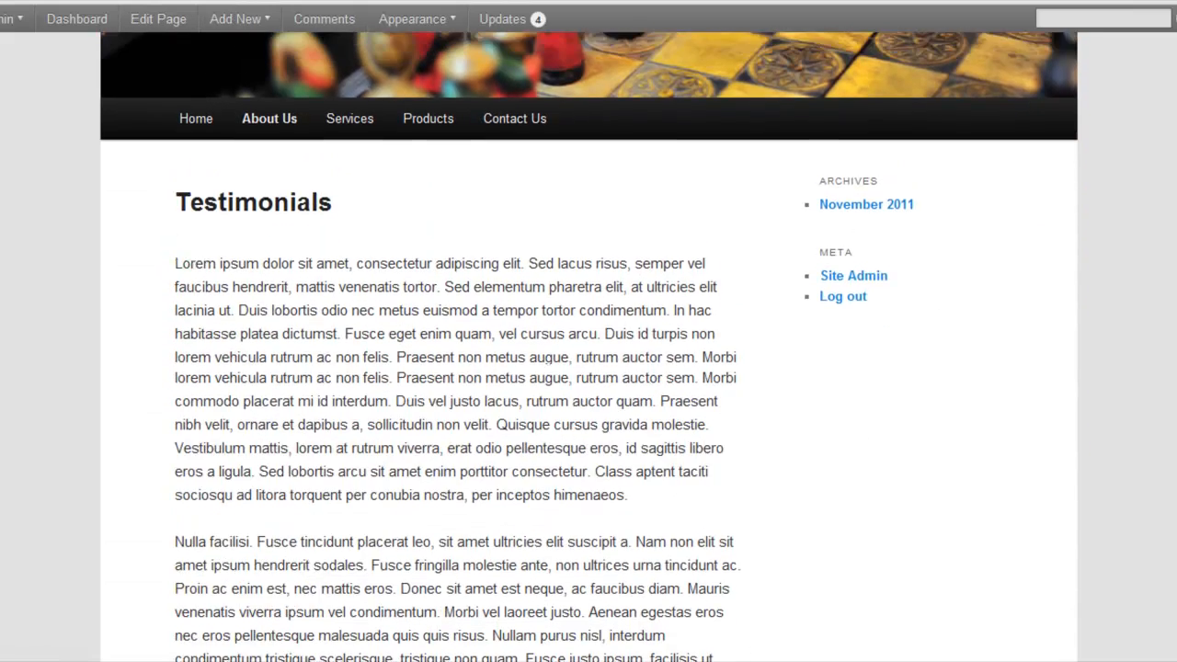
scroll(936, 296, "up", 2)
mouse_move(276, 276)
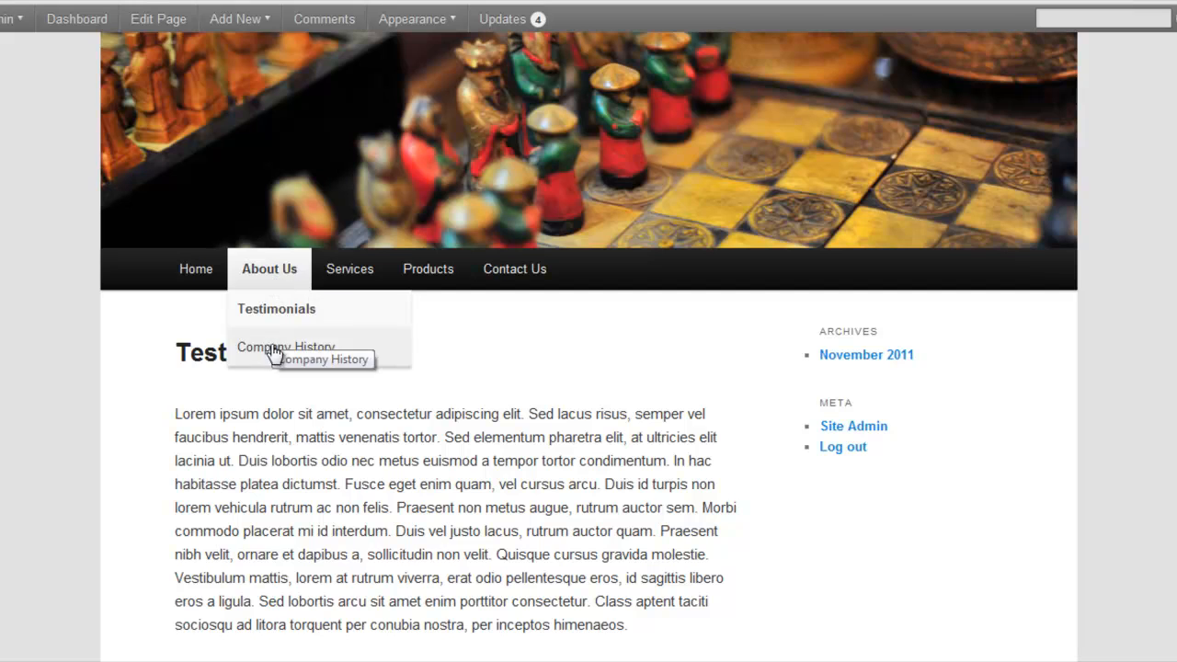
left_click(313, 348)
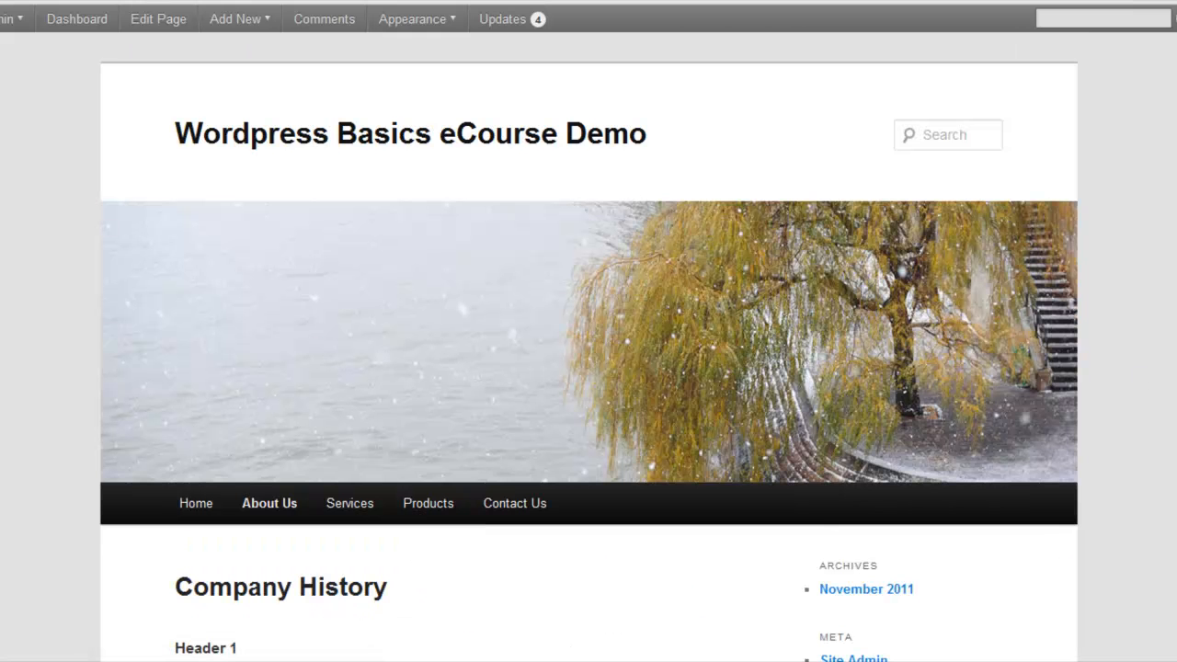
Go back to the home page and review the Hello world! post together with the site's page navigation
left_click(199, 505)
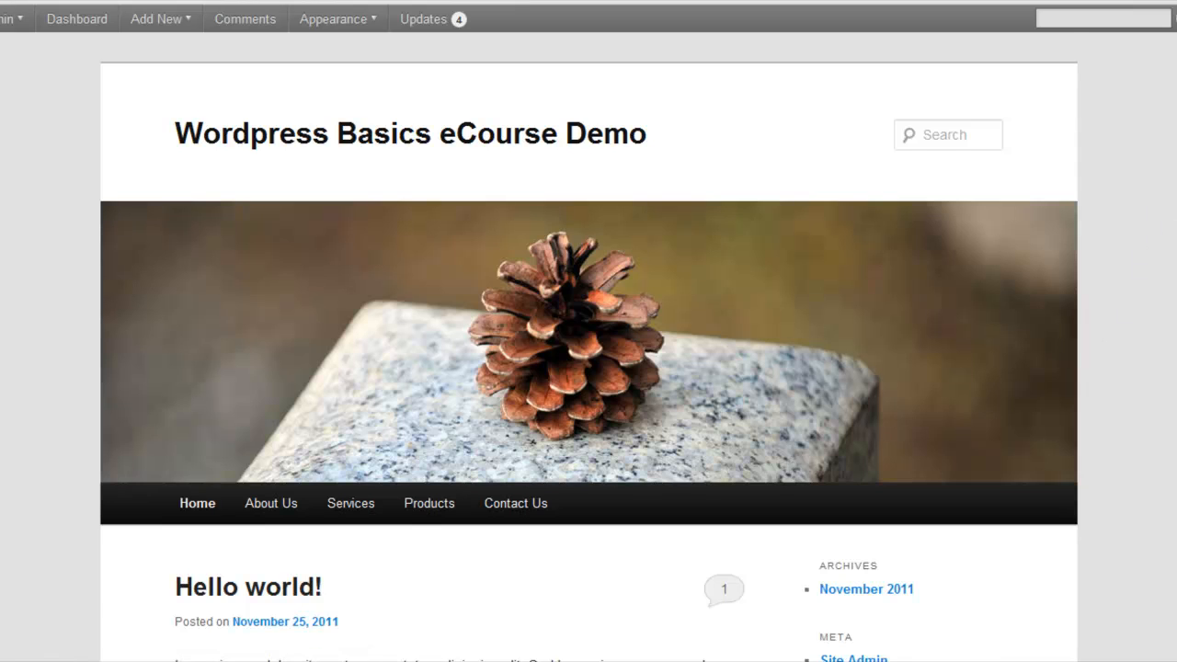
scroll(588, 344, "down", 3)
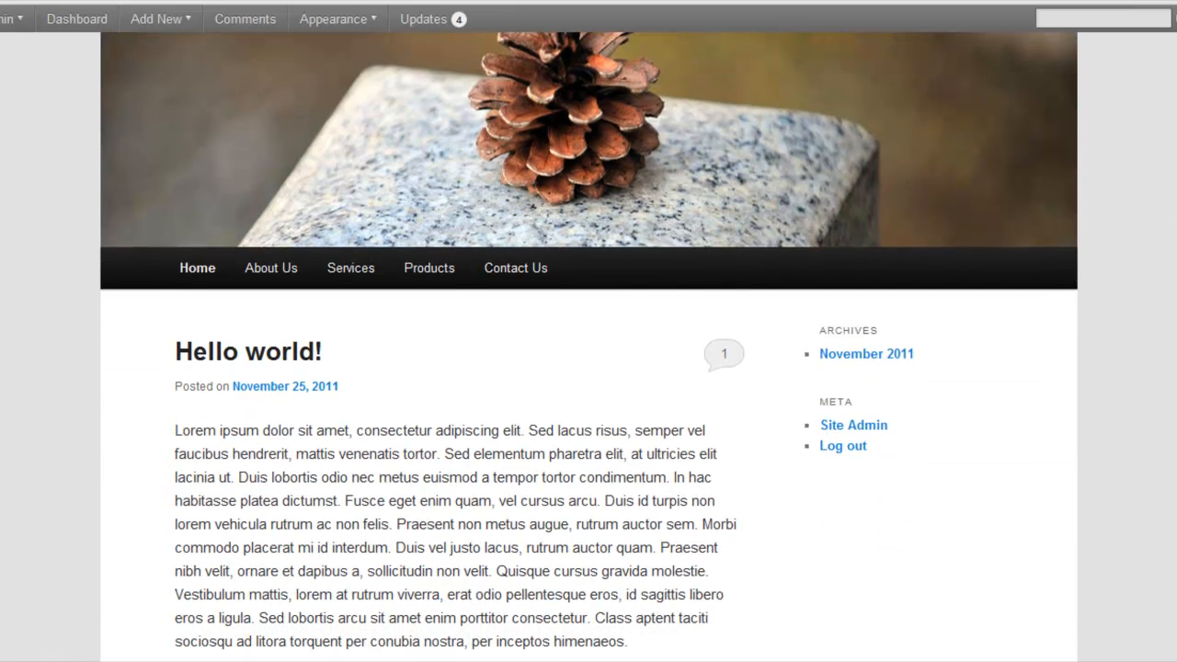
scroll(588, 347, "down", 1)
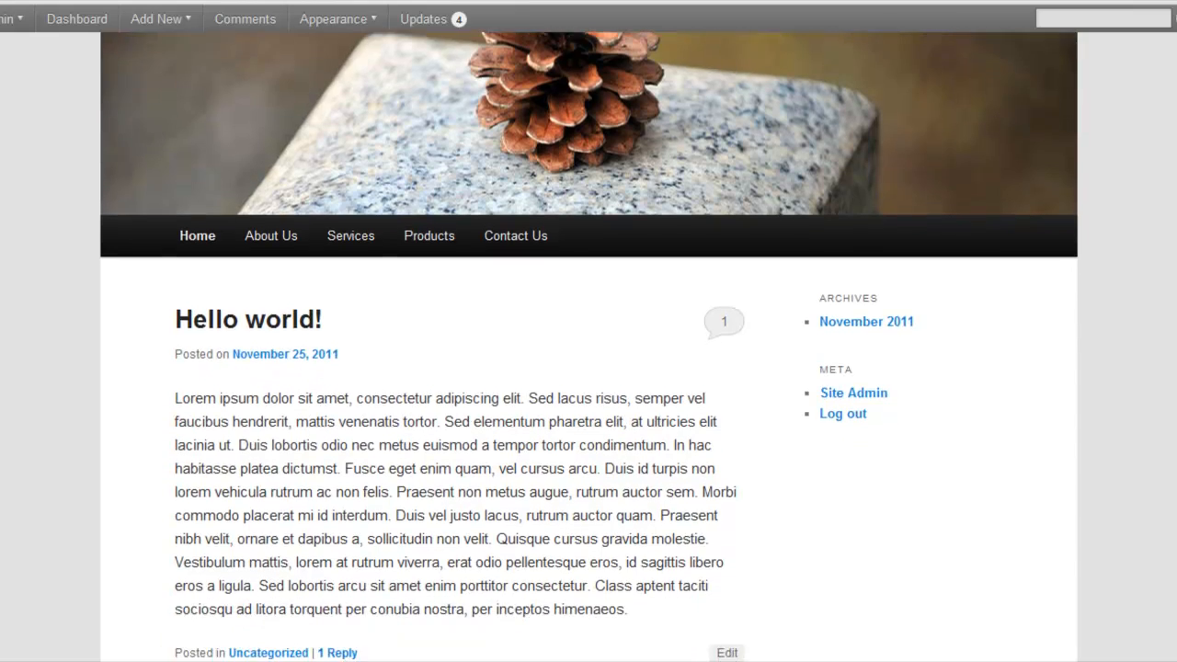
scroll(589, 344, "down", 1)
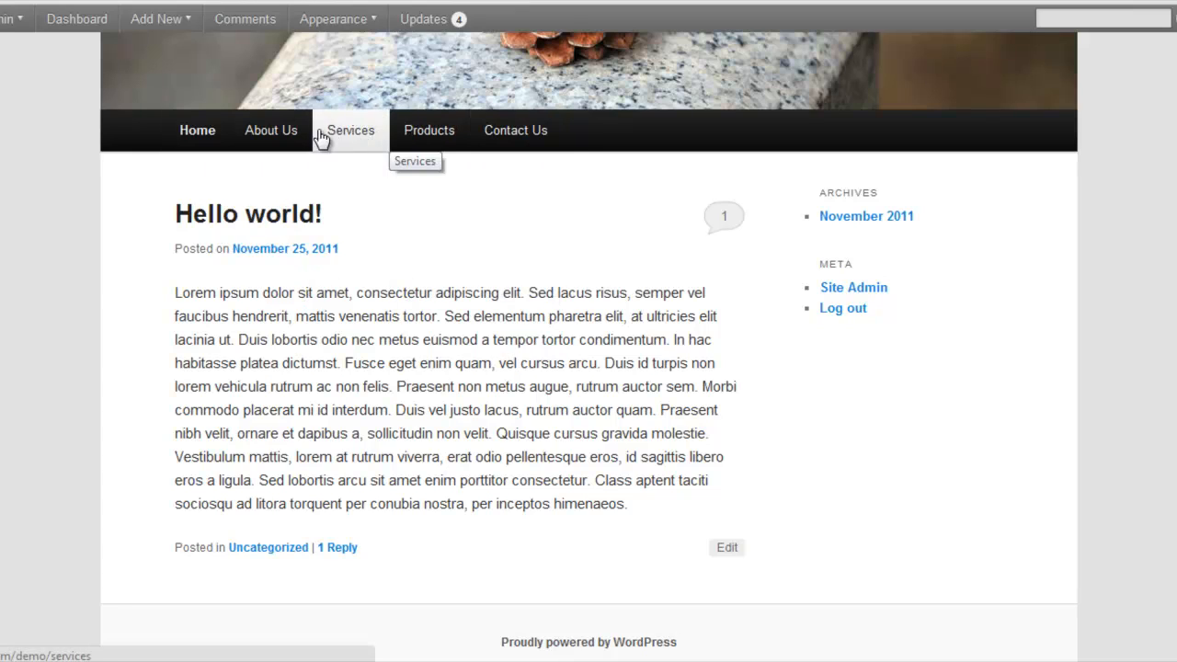
mouse_move(307, 133)
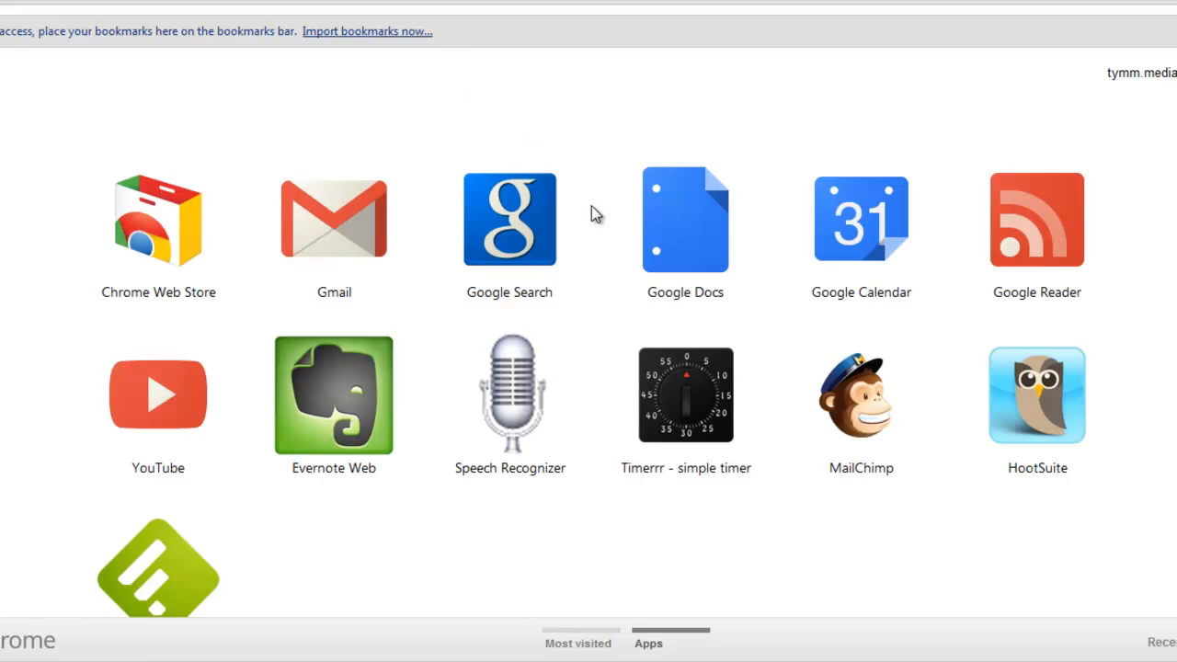
Search Google for football and look through the results page
left_click(534, 234)
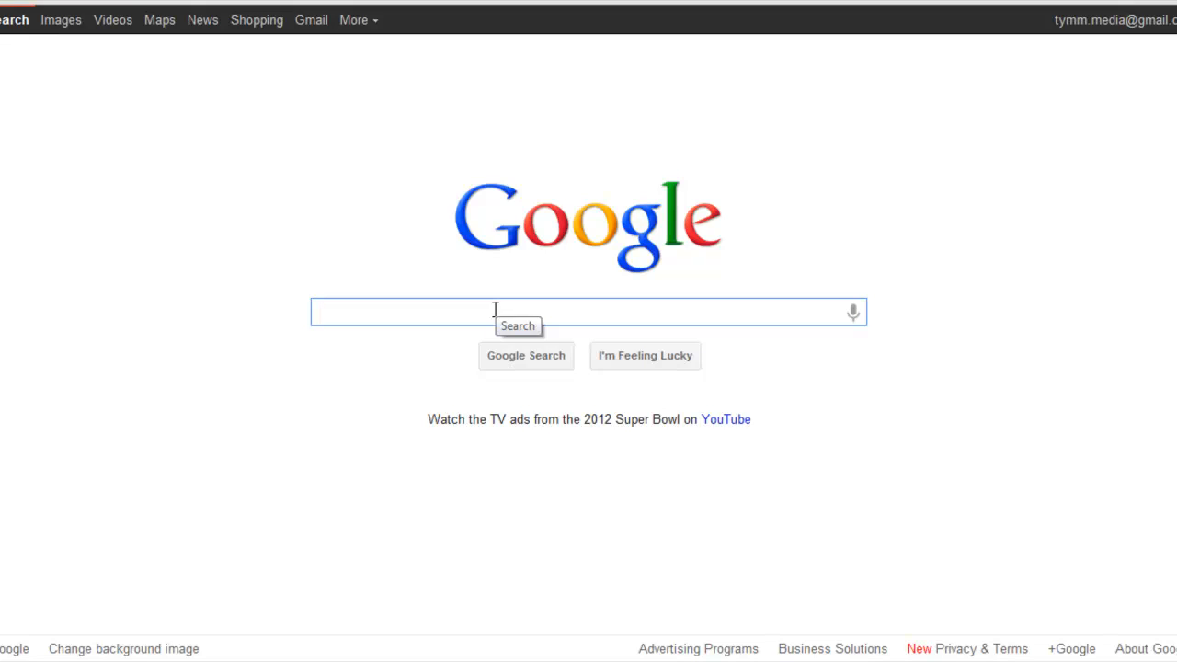
type("Football")
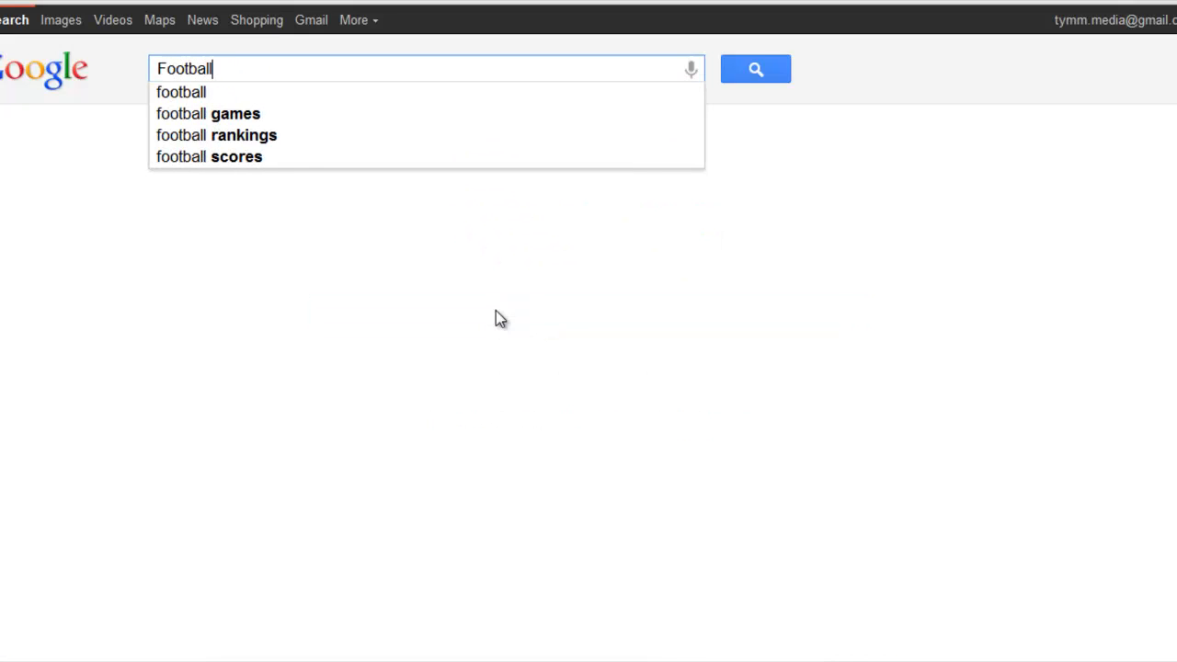
left_click(190, 93)
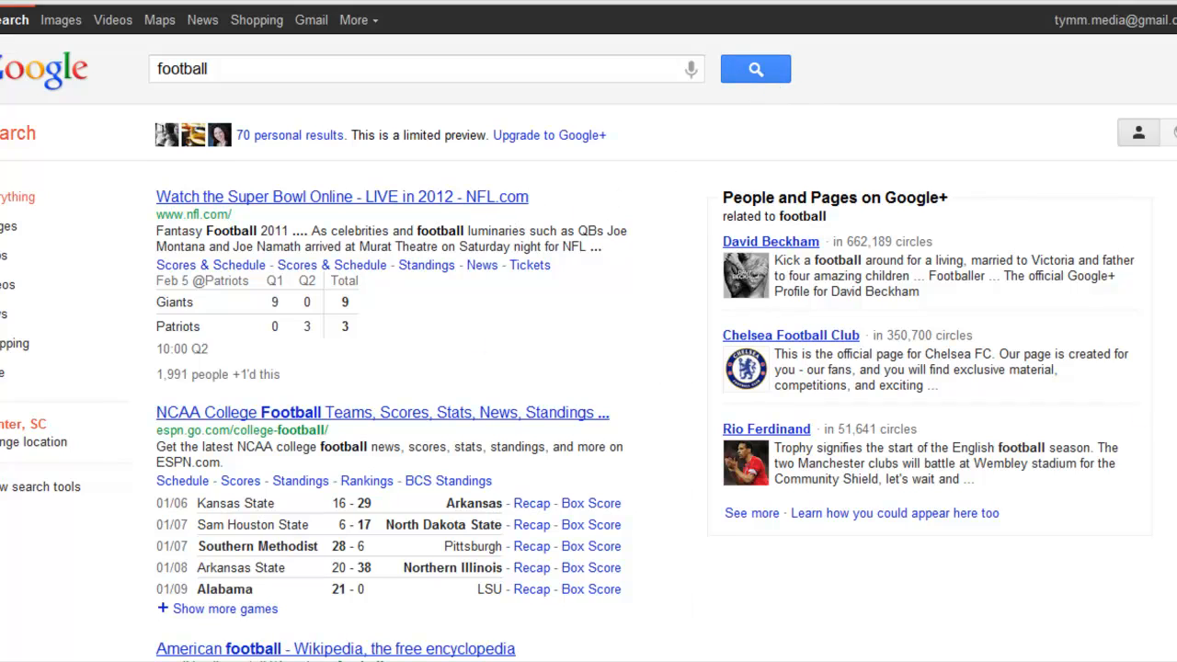
scroll(589, 368, "down", 1)
scroll(588, 368, "down", 5)
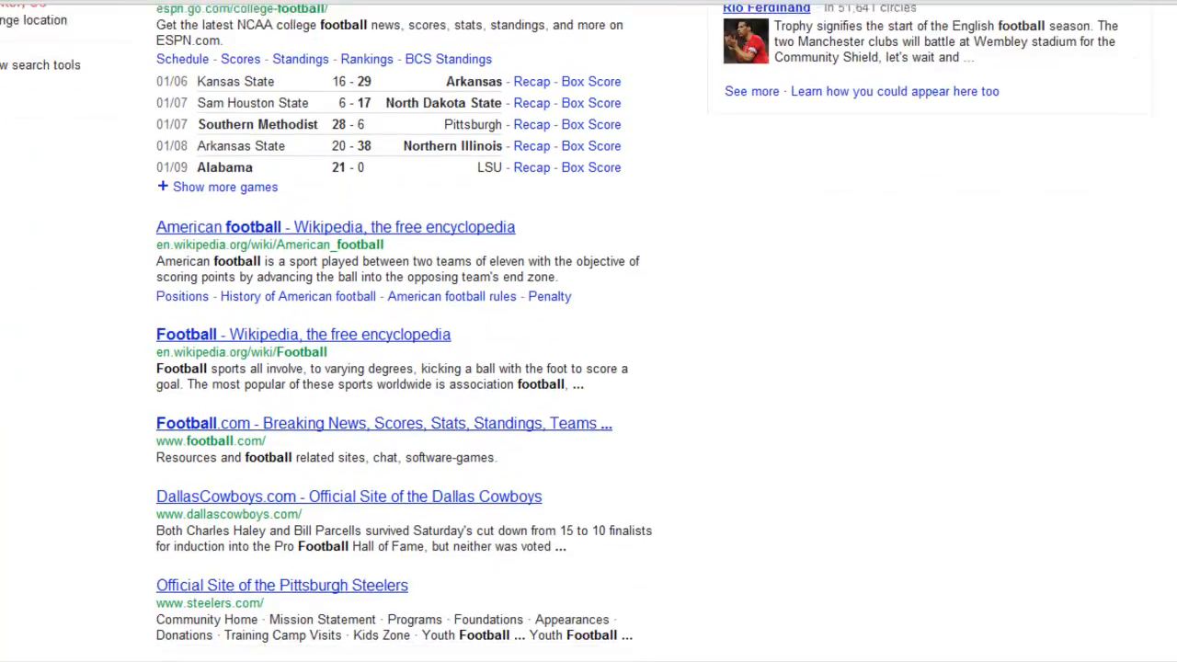
scroll(182, 395, "up", 6)
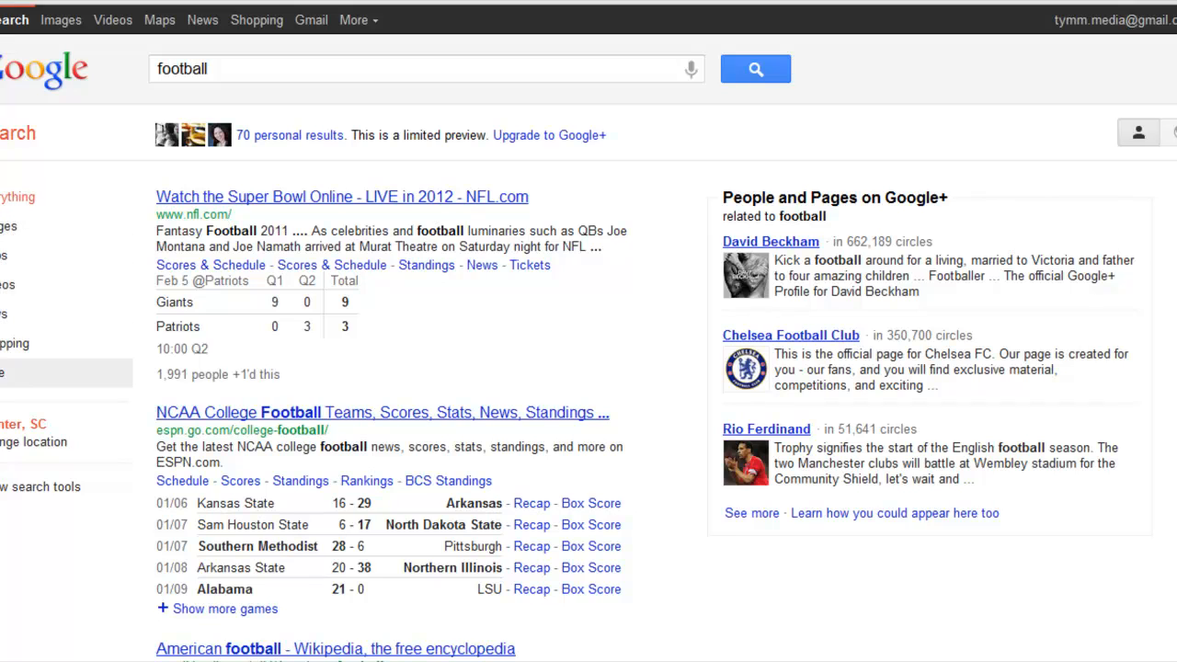
Expand the list of search types, restrict the football results to blogs and look through the blog posts found
left_click(2, 382)
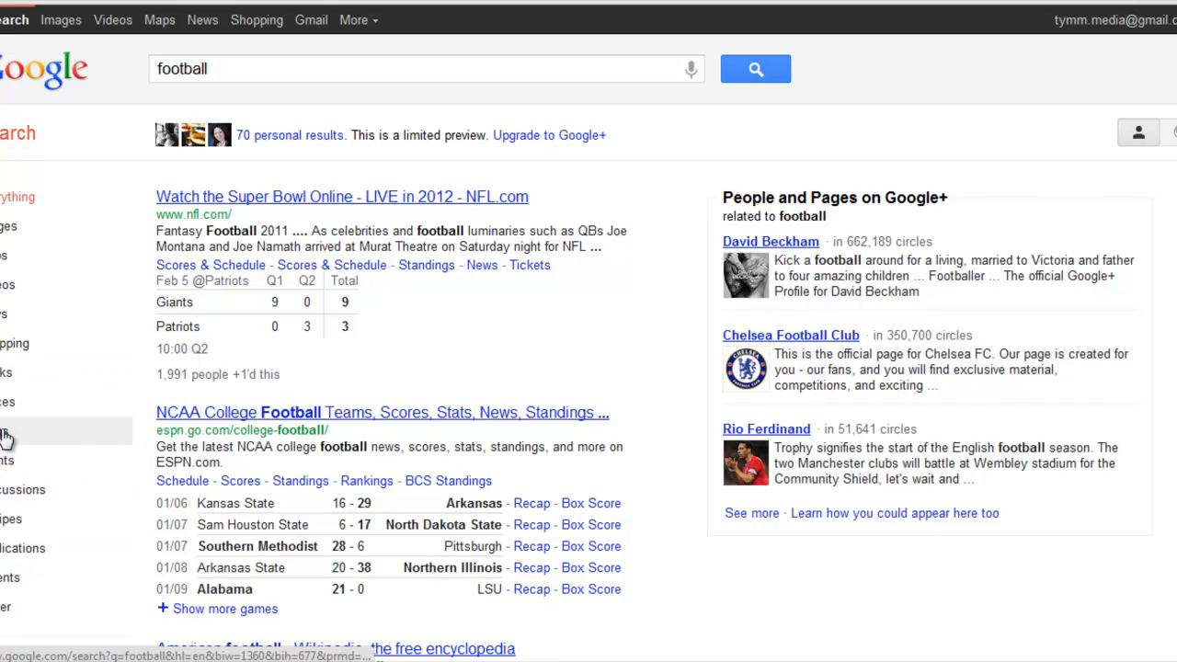
left_click(7, 440)
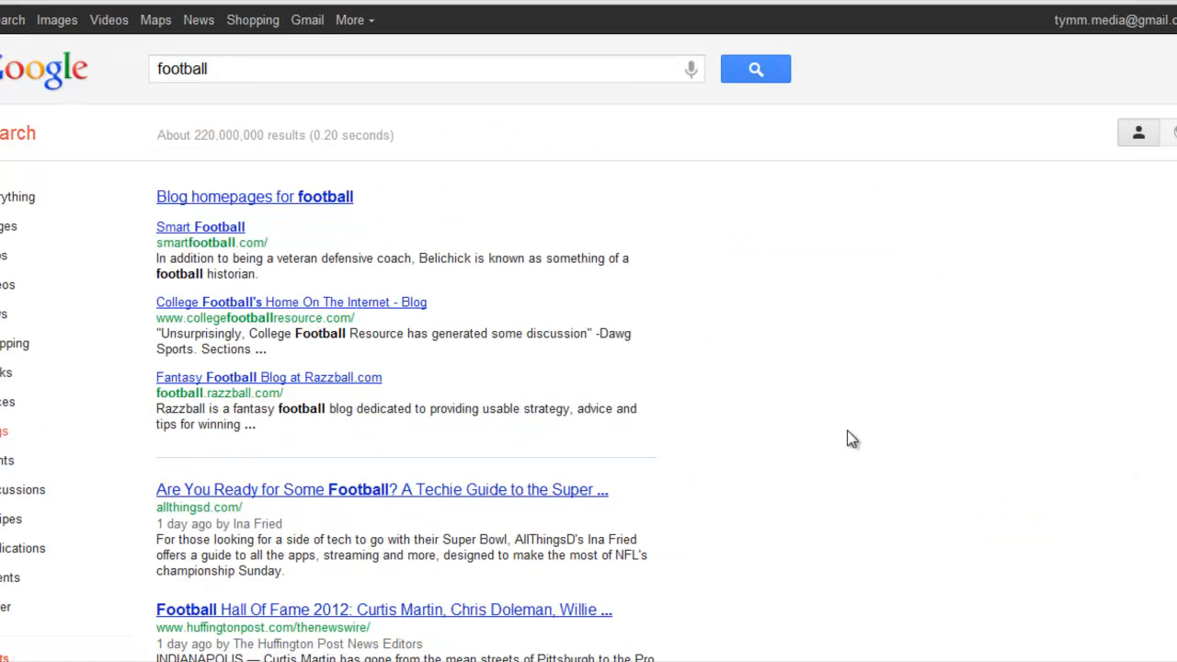
scroll(851, 440, "down", 3)
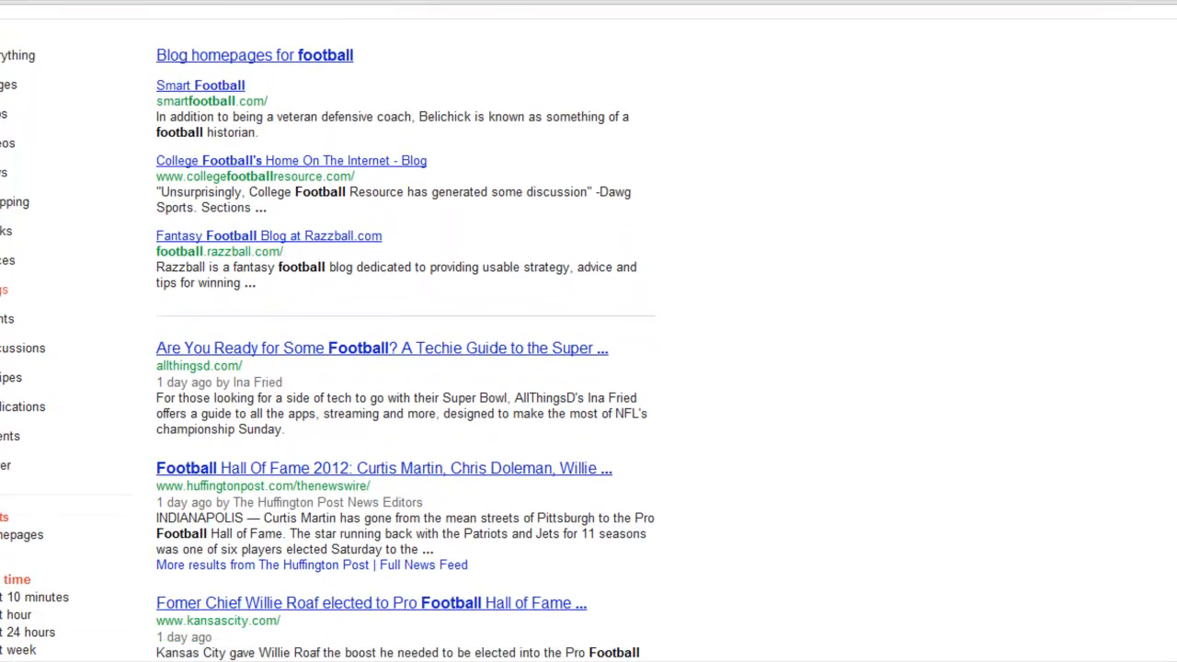
scroll(588, 333, "down", 5)
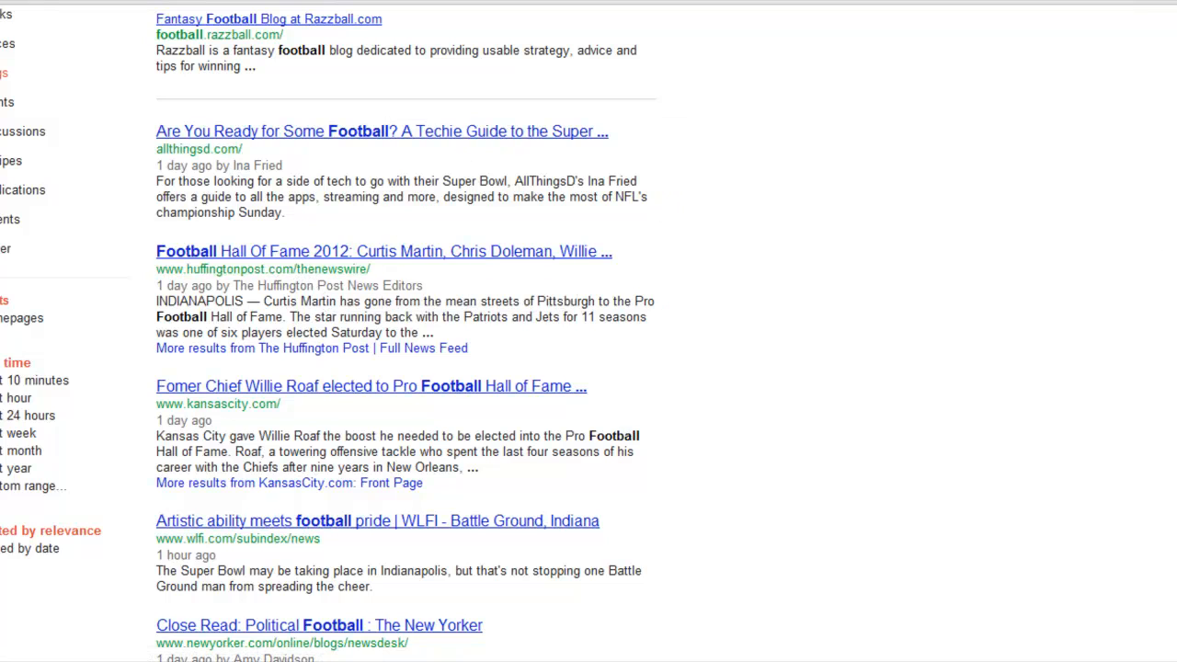
scroll(328, 333, "down", 4)
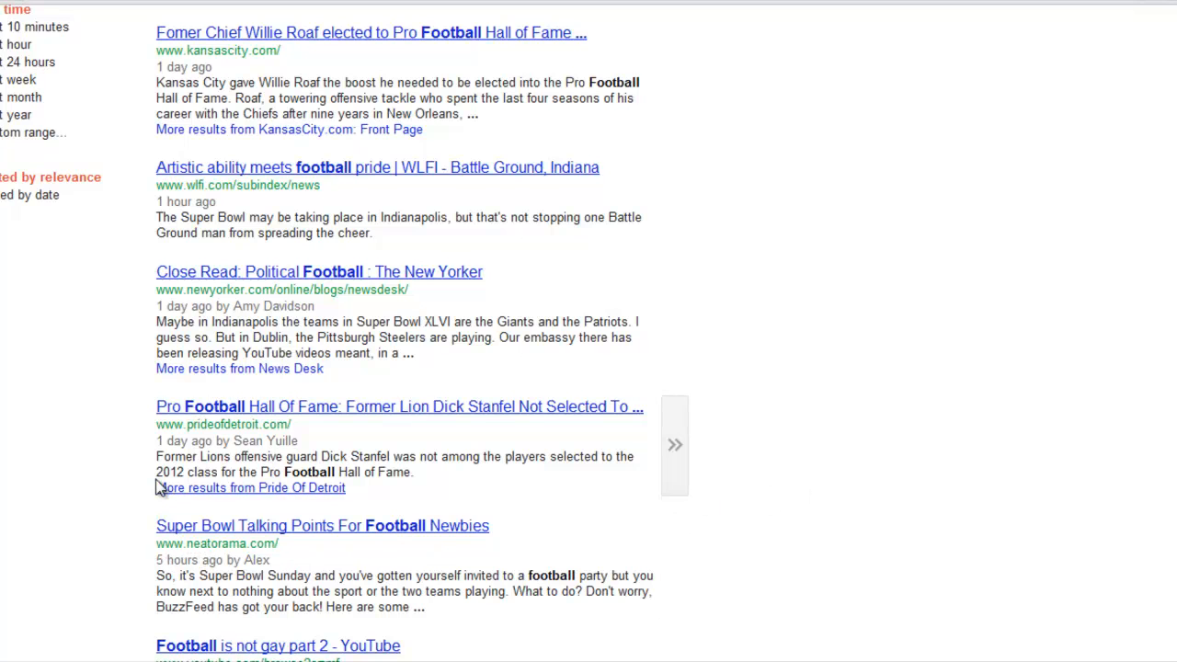
scroll(328, 333, "down", 5)
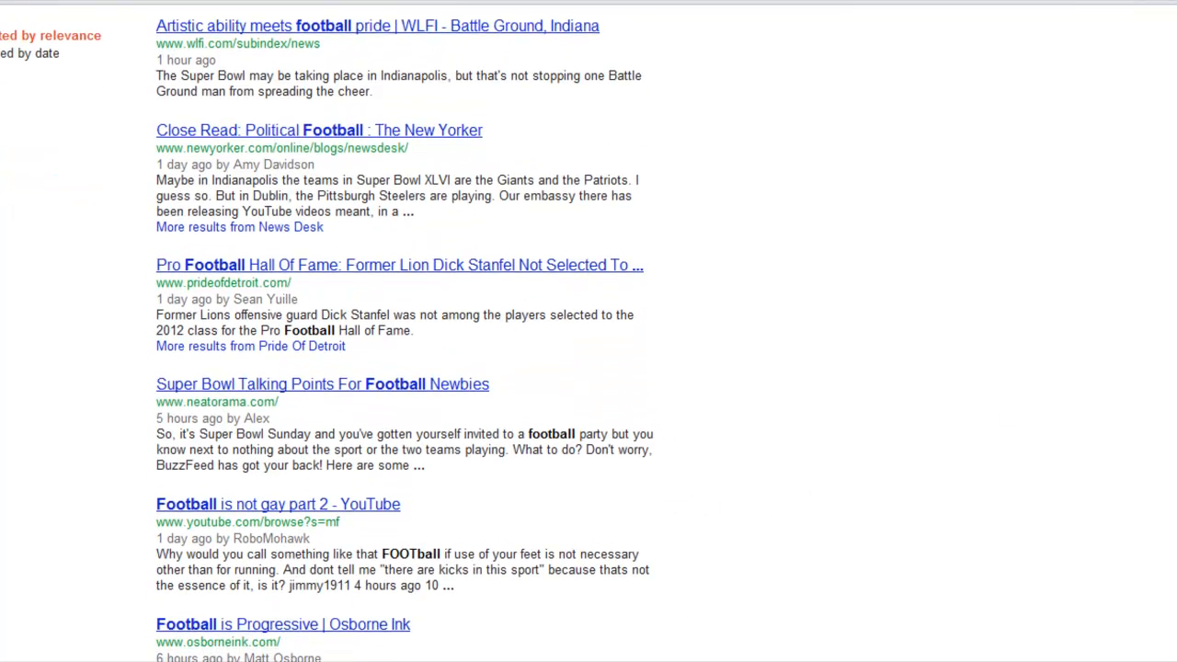
scroll(406, 331, "up", 10)
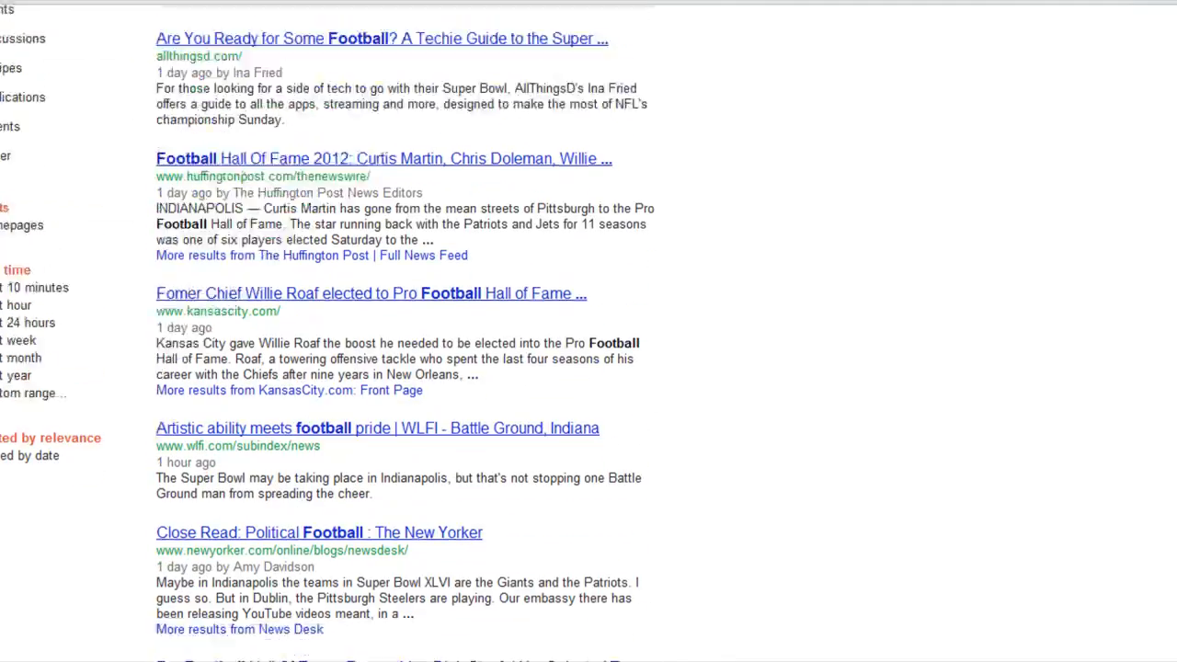
scroll(589, 332, "up", 2)
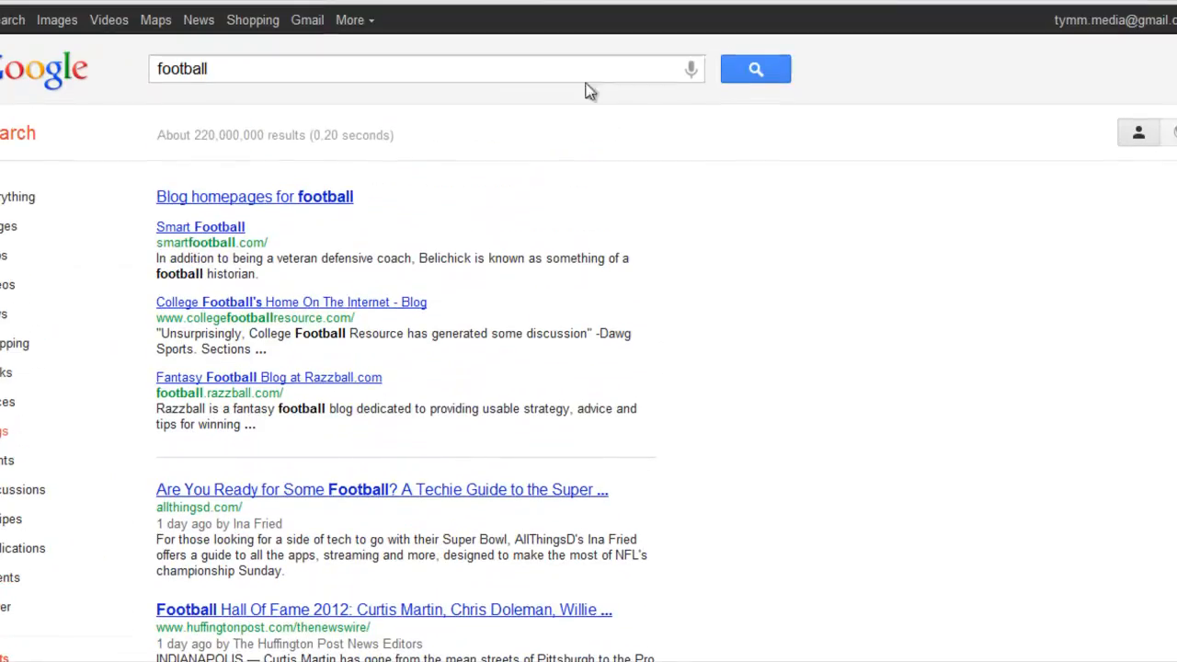
Replace the query with dogs and run the blog search
left_click_drag(235, 69, 149, 70)
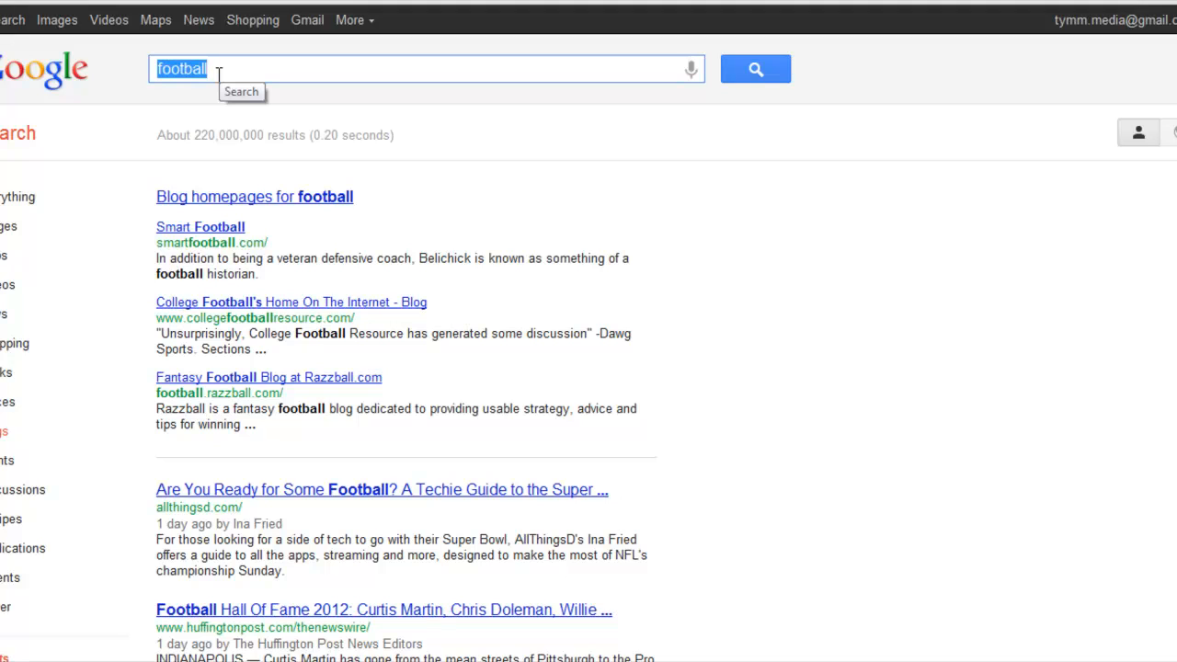
type("d")
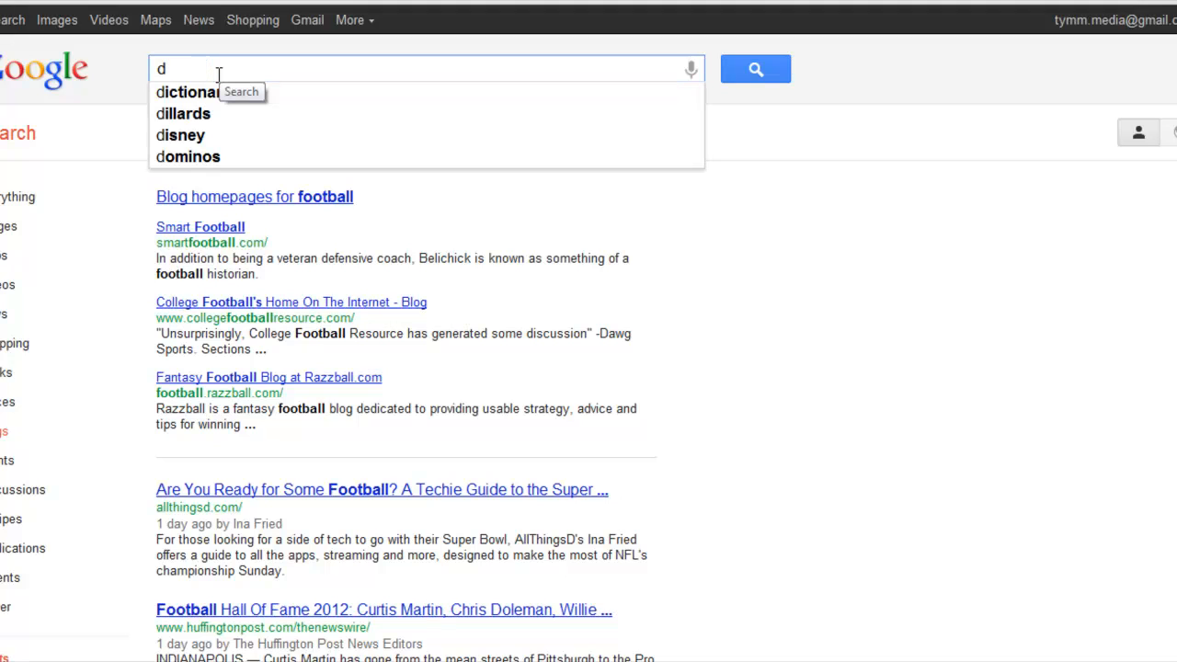
type("ogs")
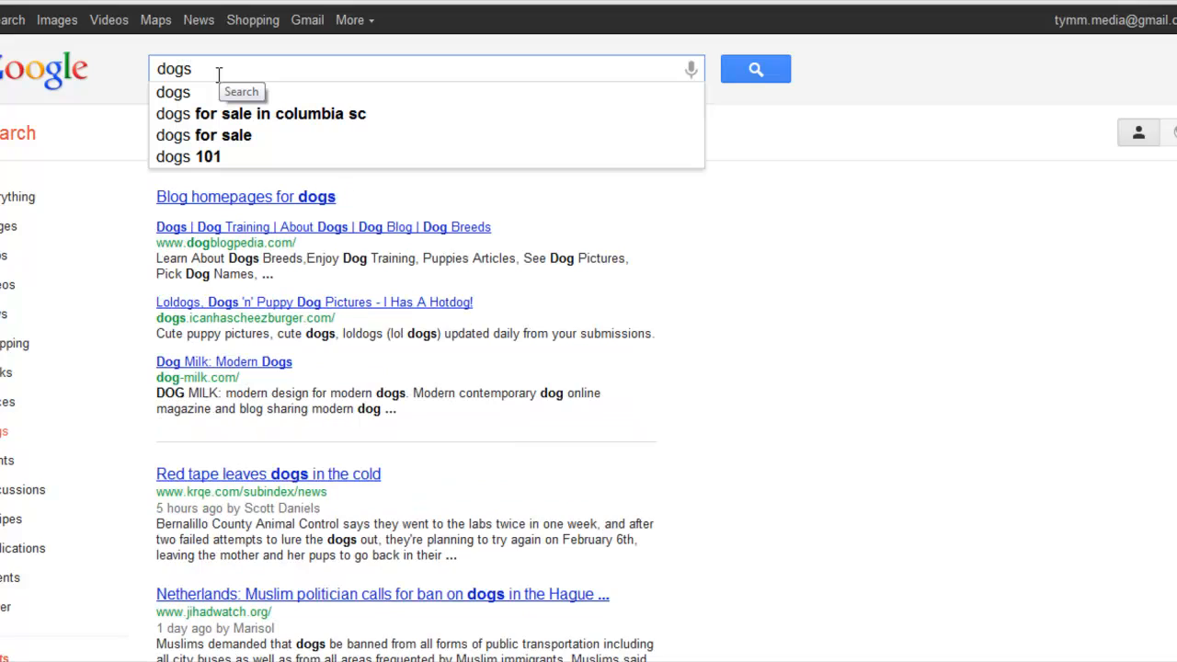
key("Return")
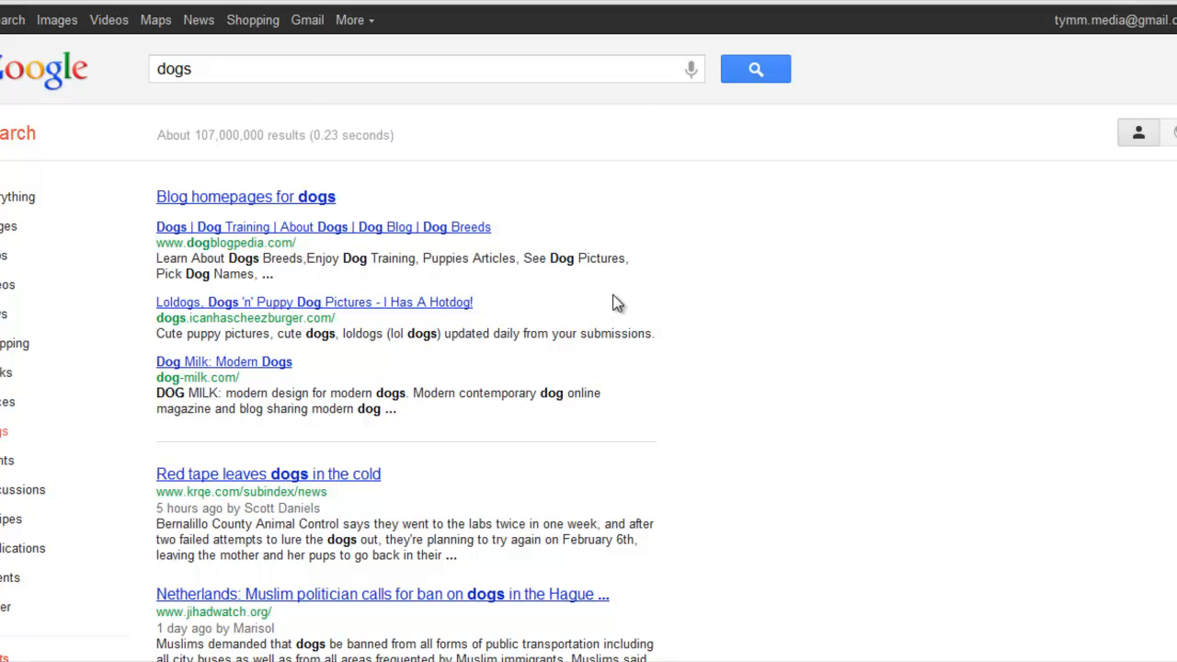
Examine the blog results for dogs down to the end of the page, including their sources and posting times
scroll(589, 331, "down", 3)
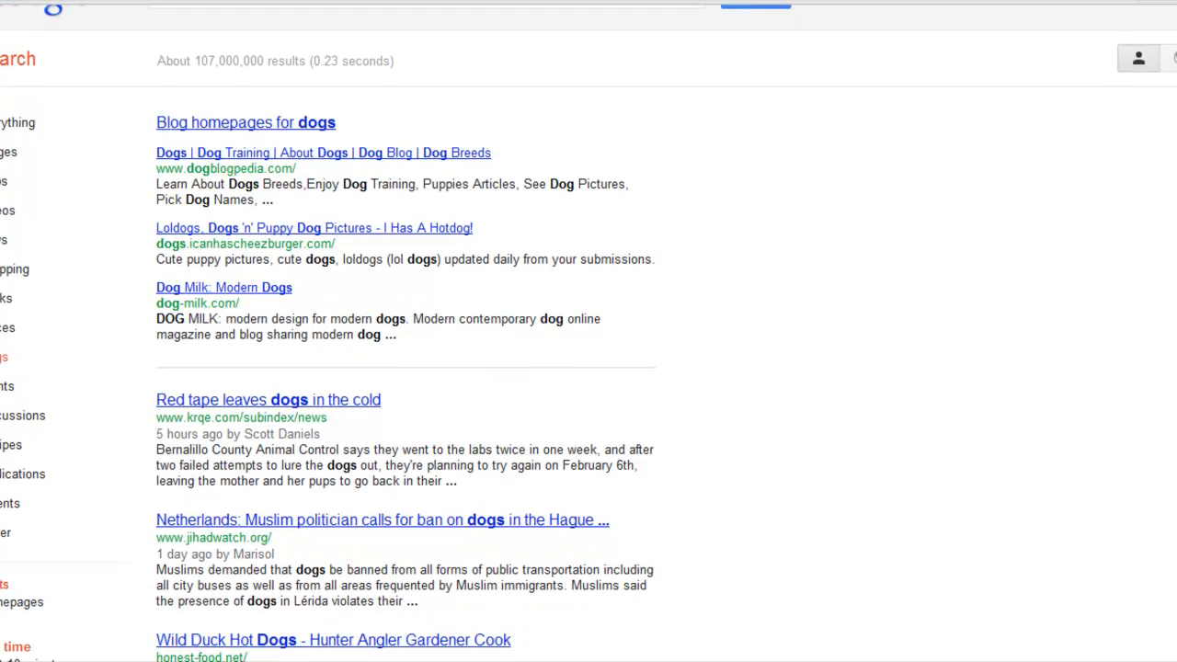
scroll(328, 335, "down", 3)
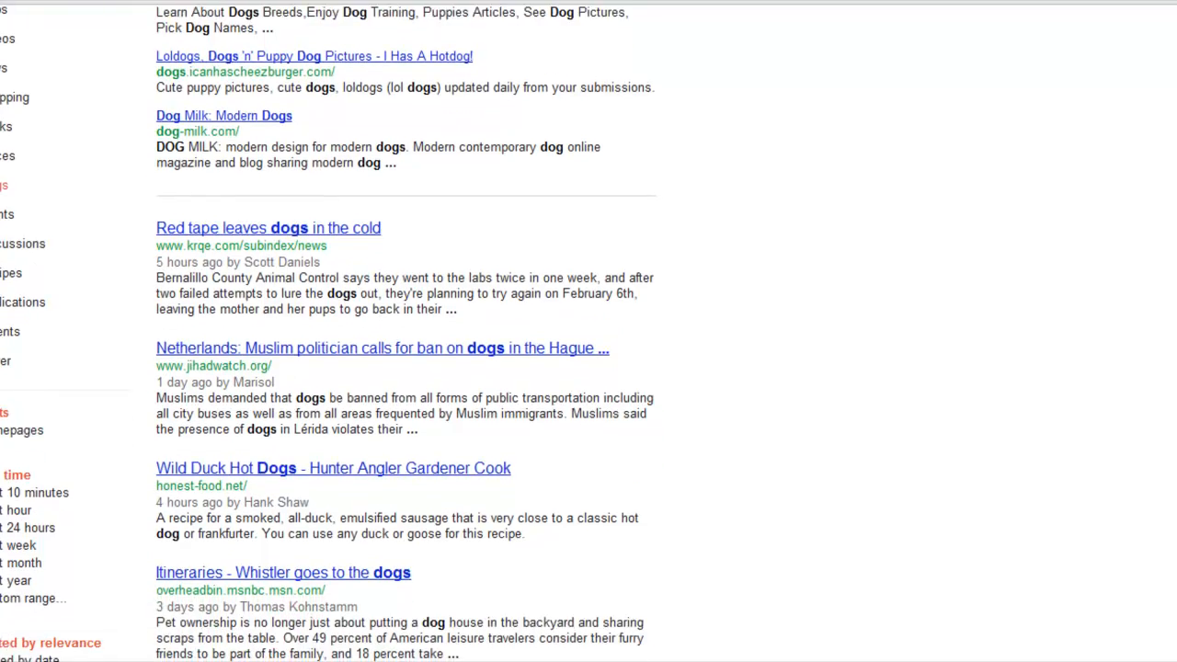
scroll(328, 336, "down", 1)
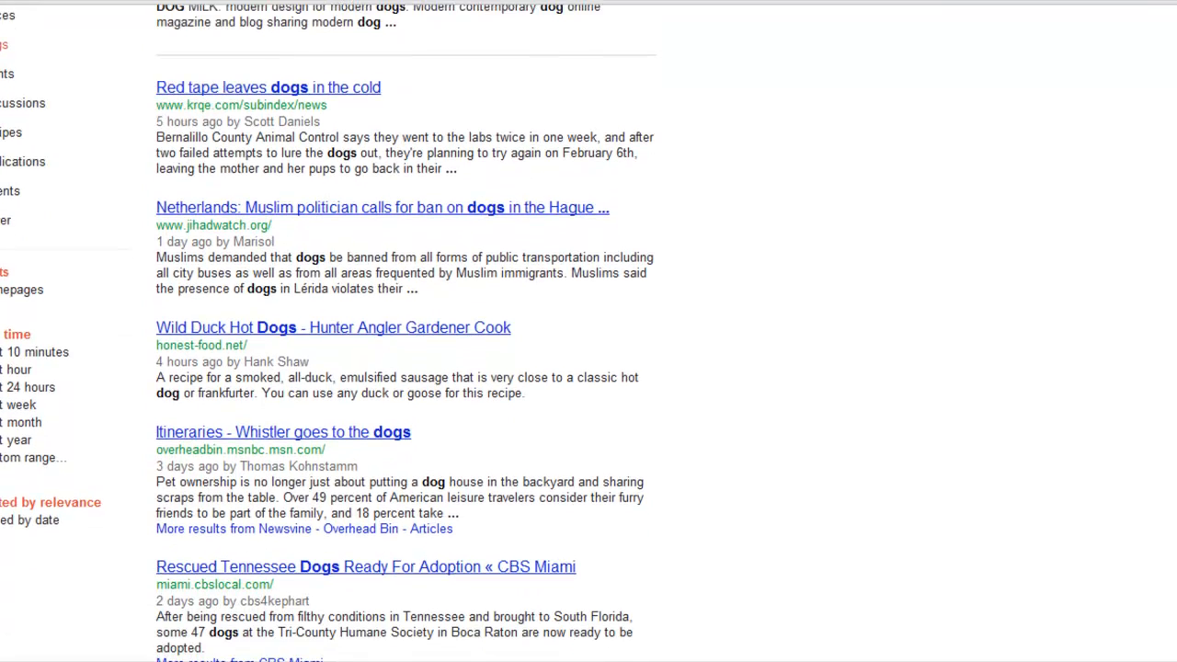
scroll(328, 335, "down", 2)
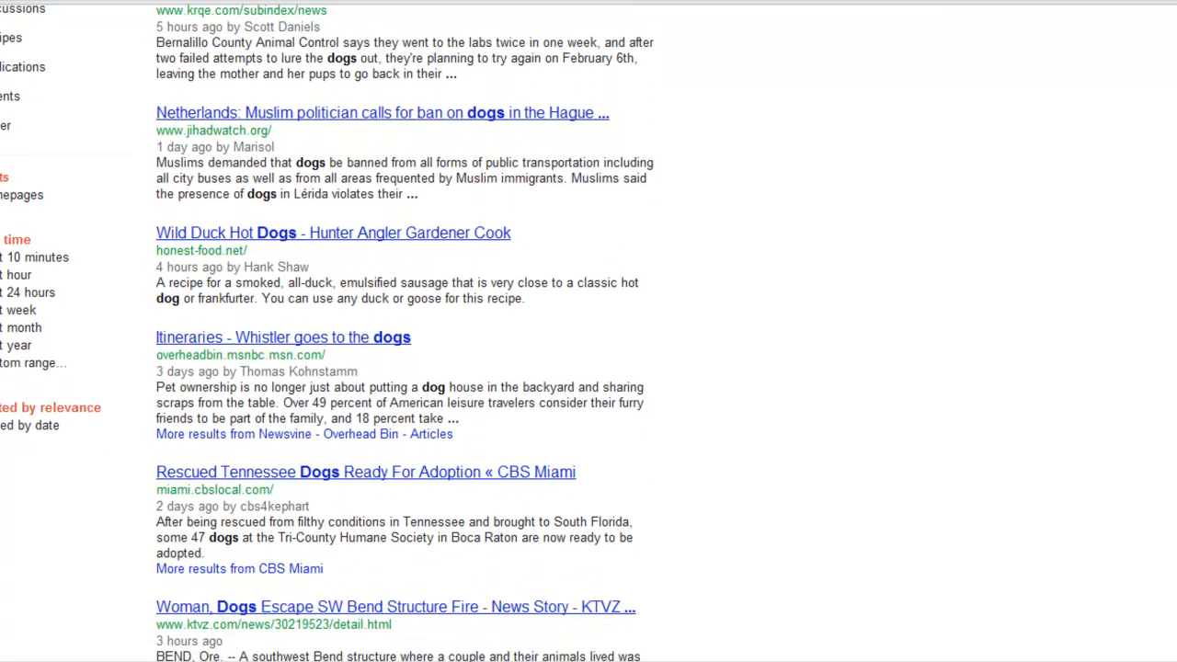
scroll(328, 336, "down", 1)
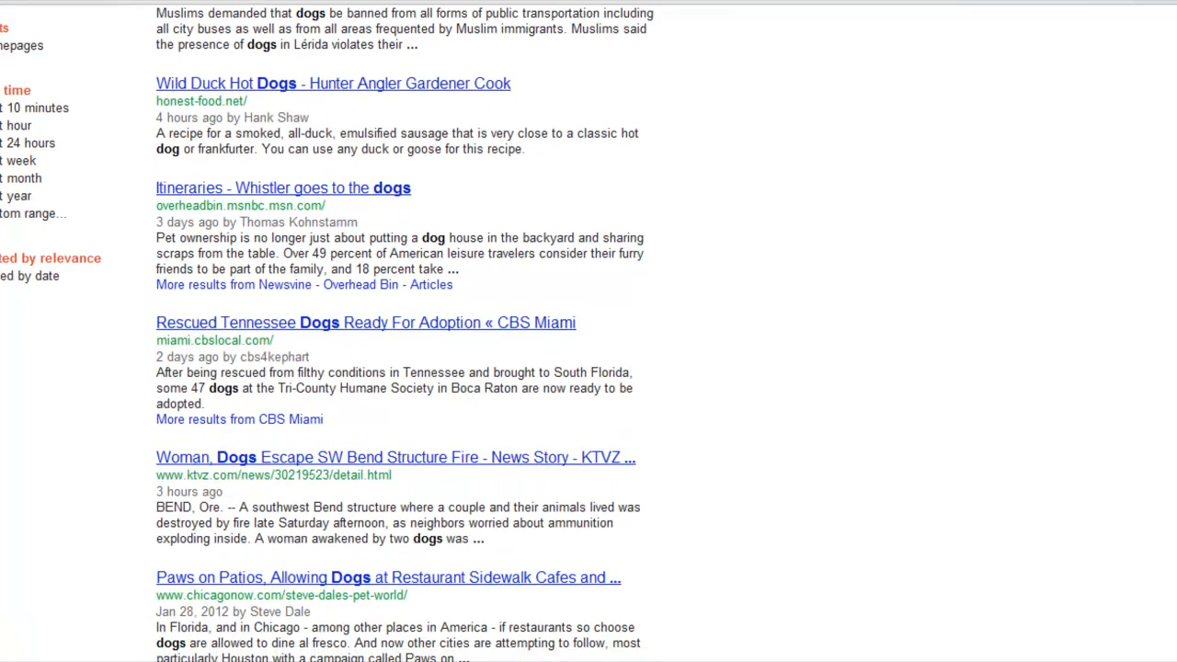
scroll(508, 421, "down", 1)
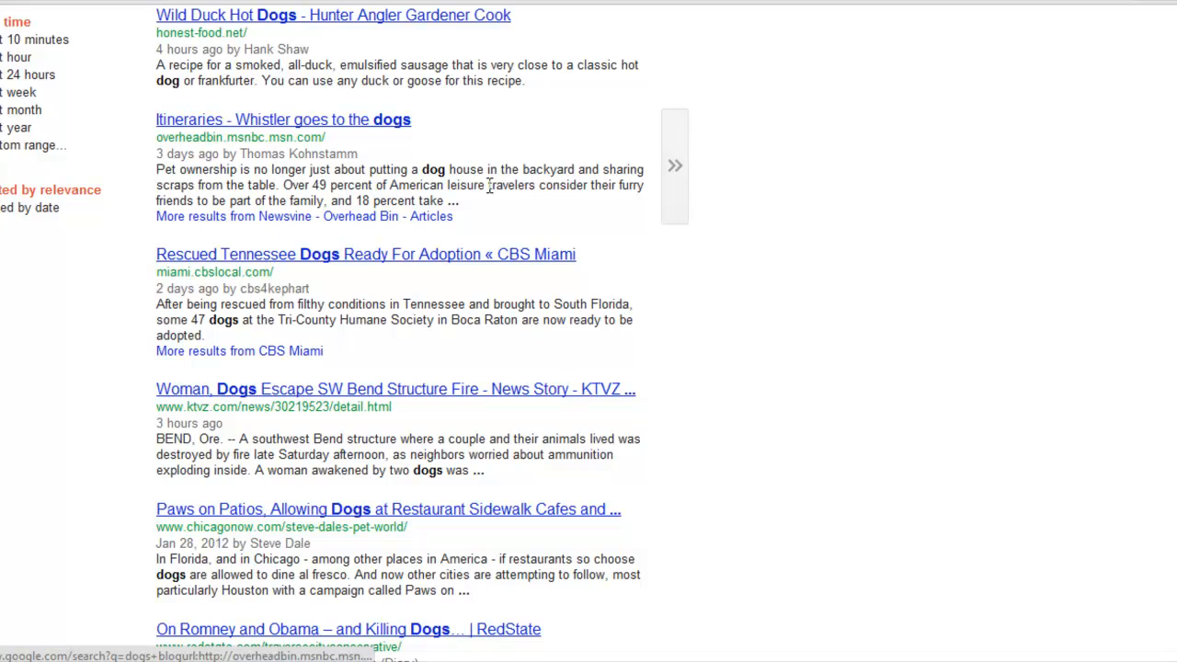
scroll(340, 414, "down", 3)
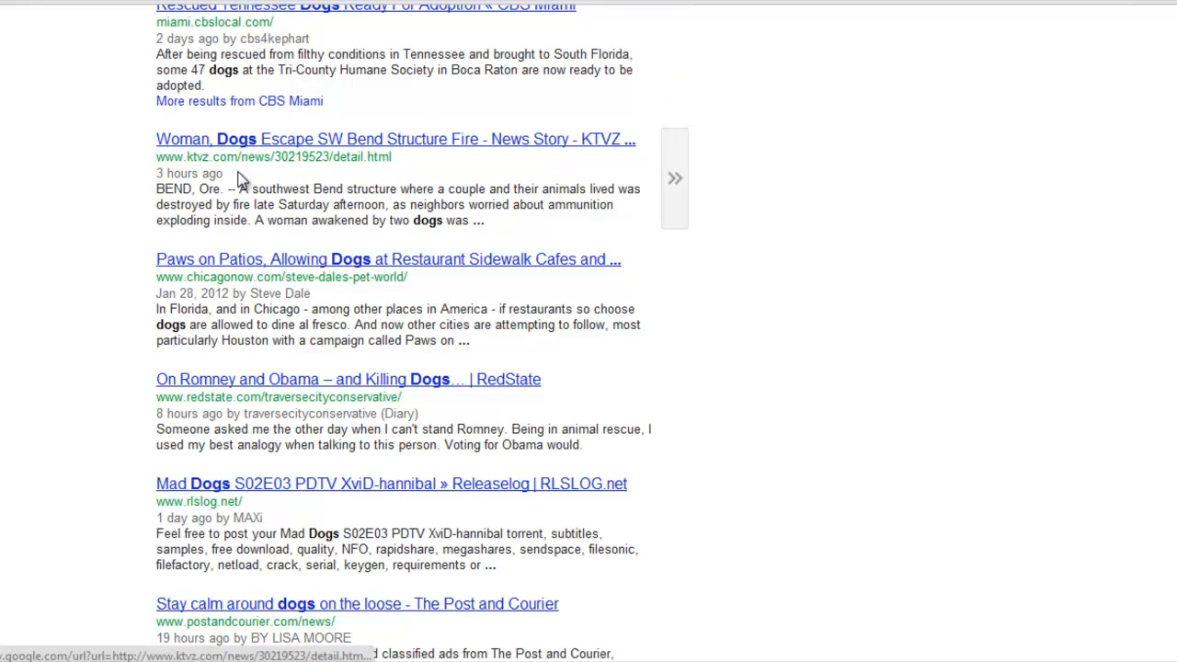
scroll(1145, 466, "down", 4)
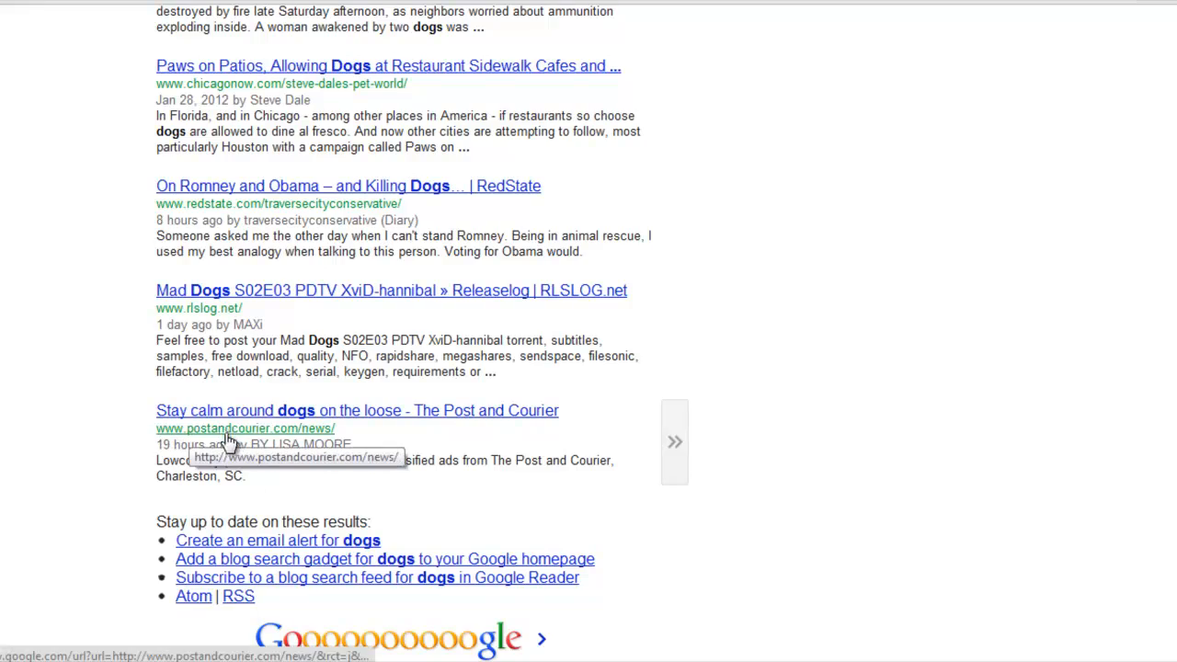
scroll(589, 331, "up", 8)
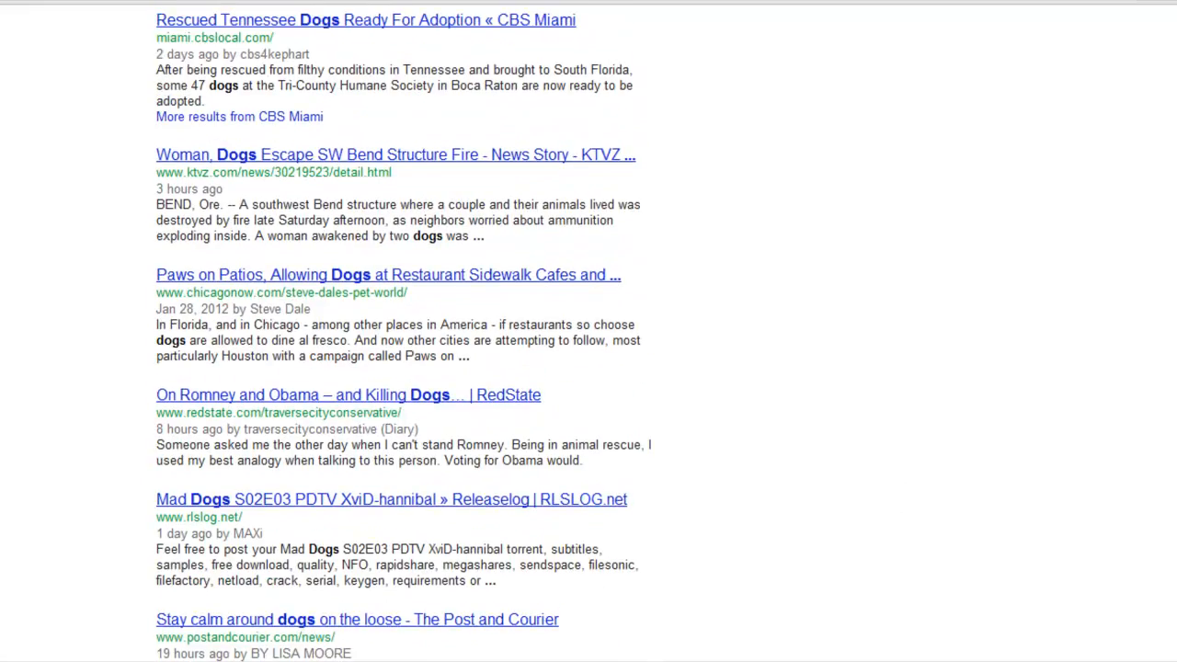
scroll(588, 331, "up", 4)
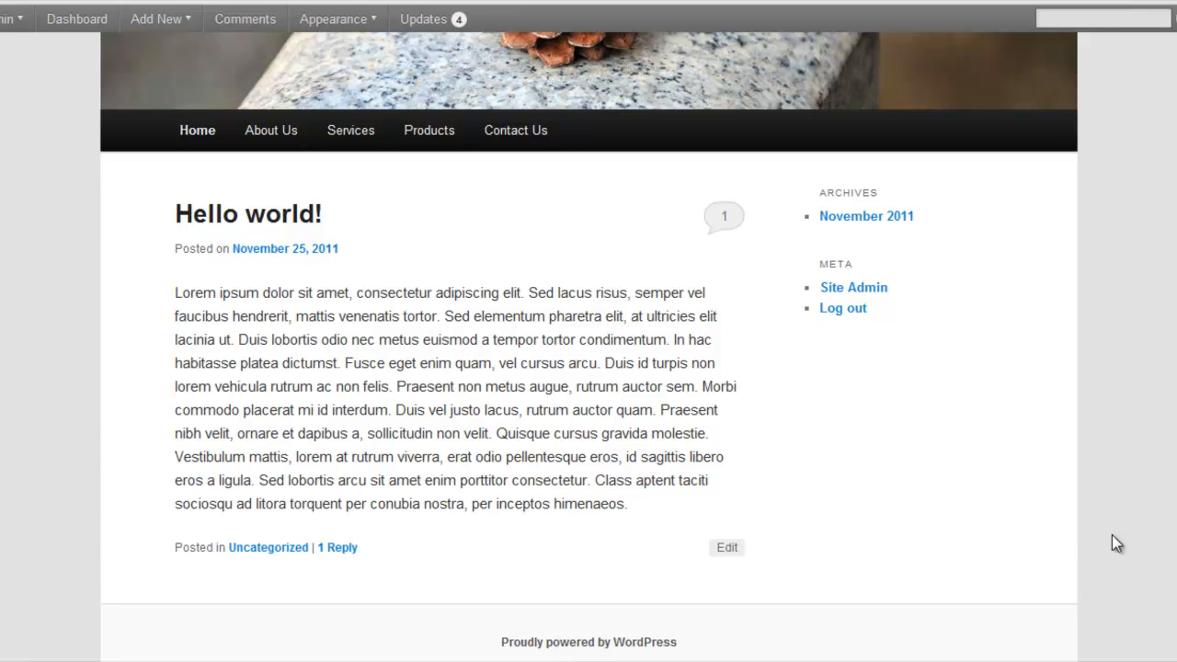
Open writtenvoicesblog.com in a new browser tab
key("ctrl+t")
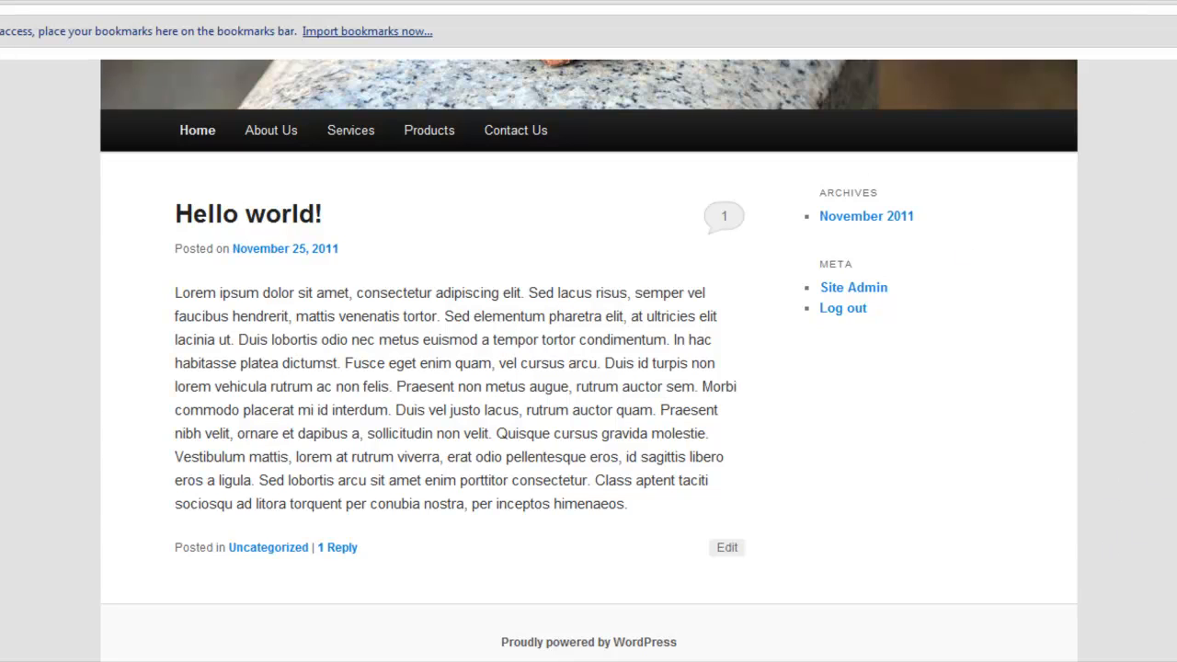
type("writte")
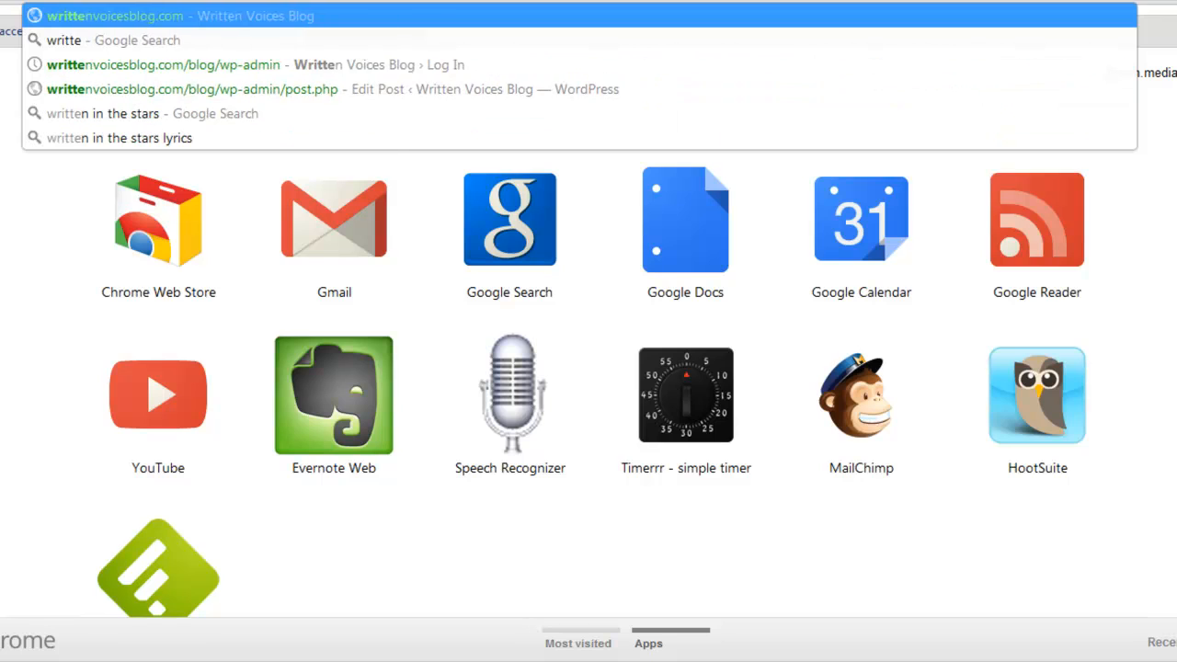
key("Return")
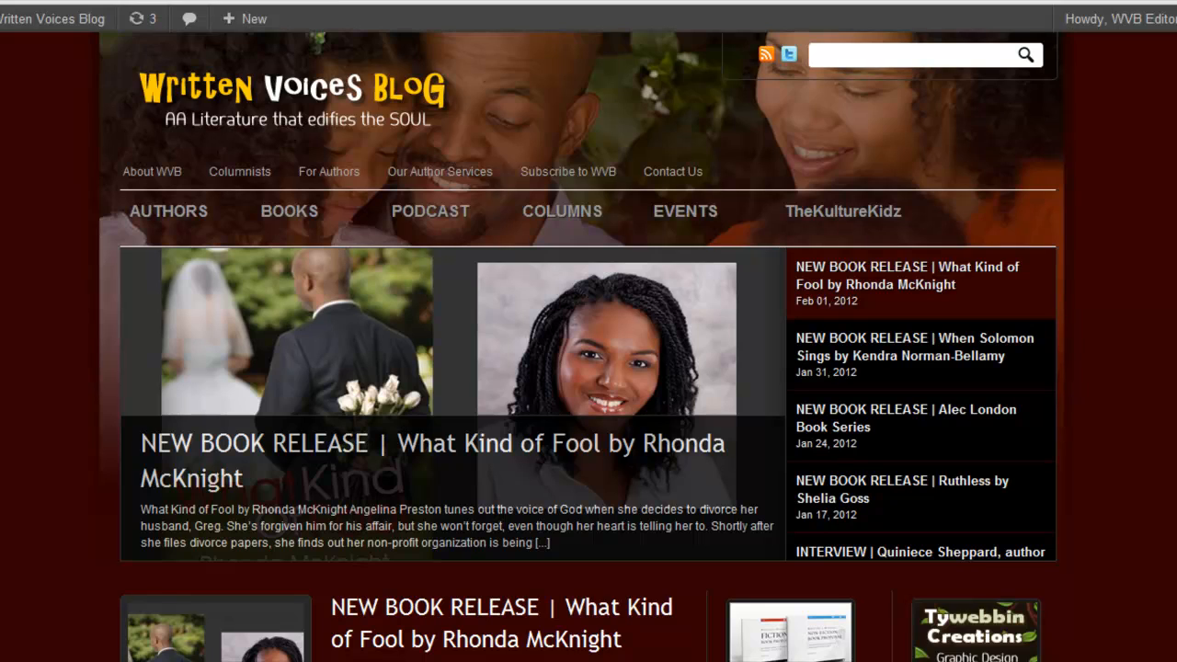
Examine the Written Voices Blog home page, including its navigation, featured posts, post excerpts and sidebars
scroll(589, 367, "down", 3)
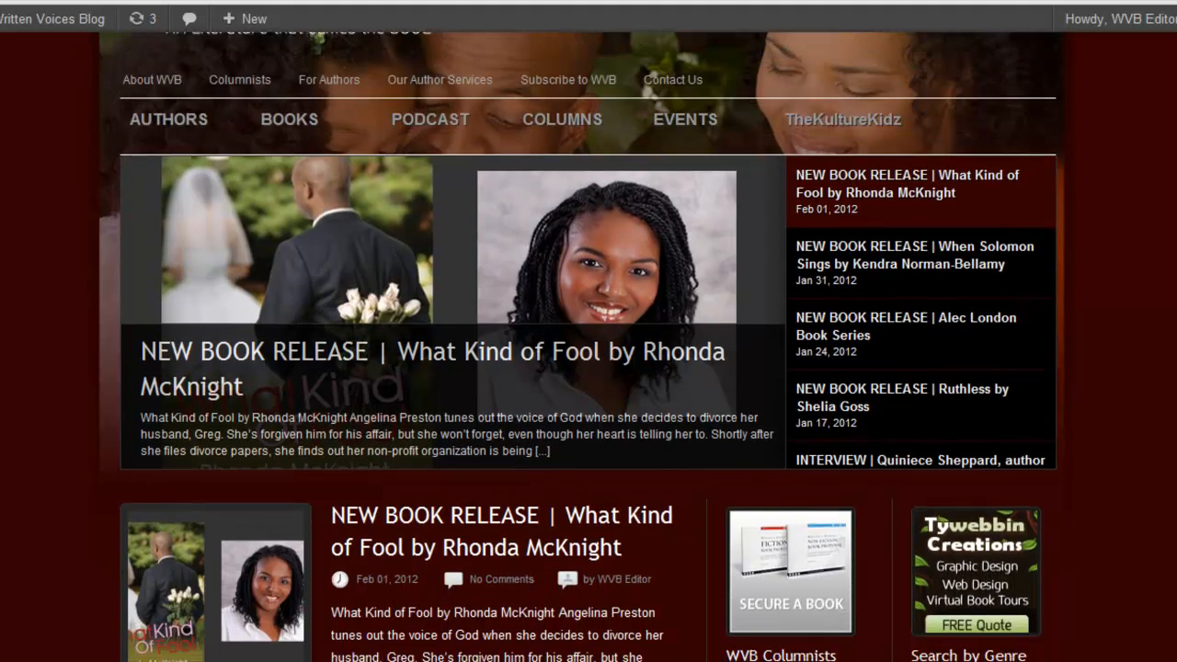
scroll(588, 368, "up", 3)
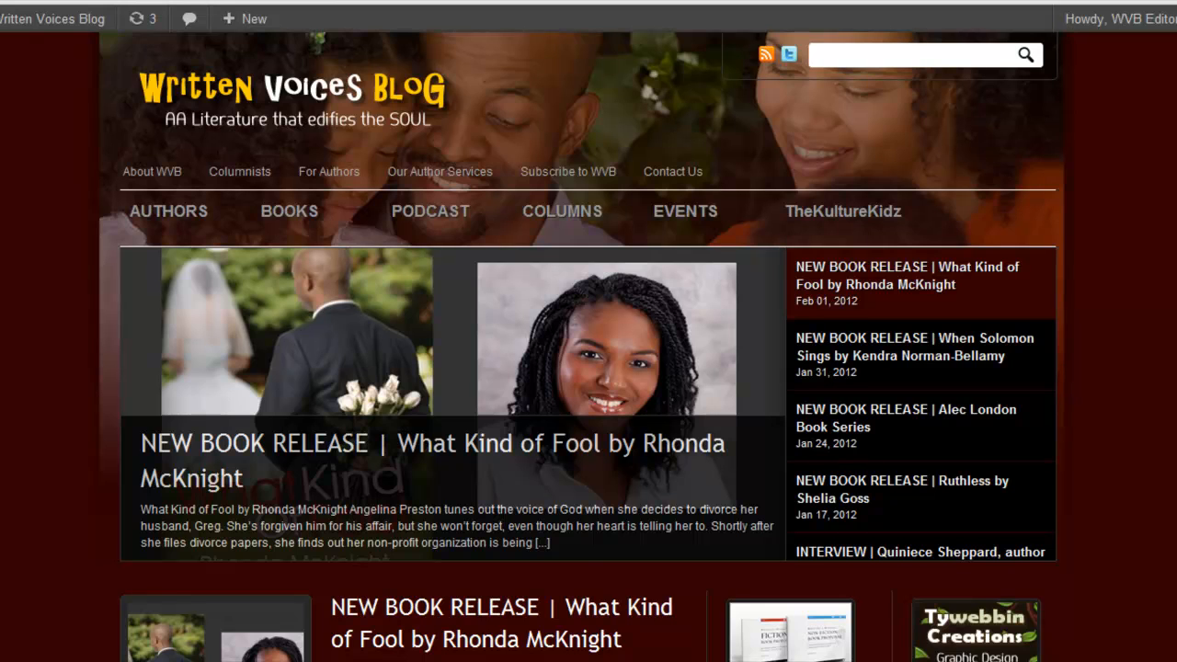
scroll(588, 368, "down", 5)
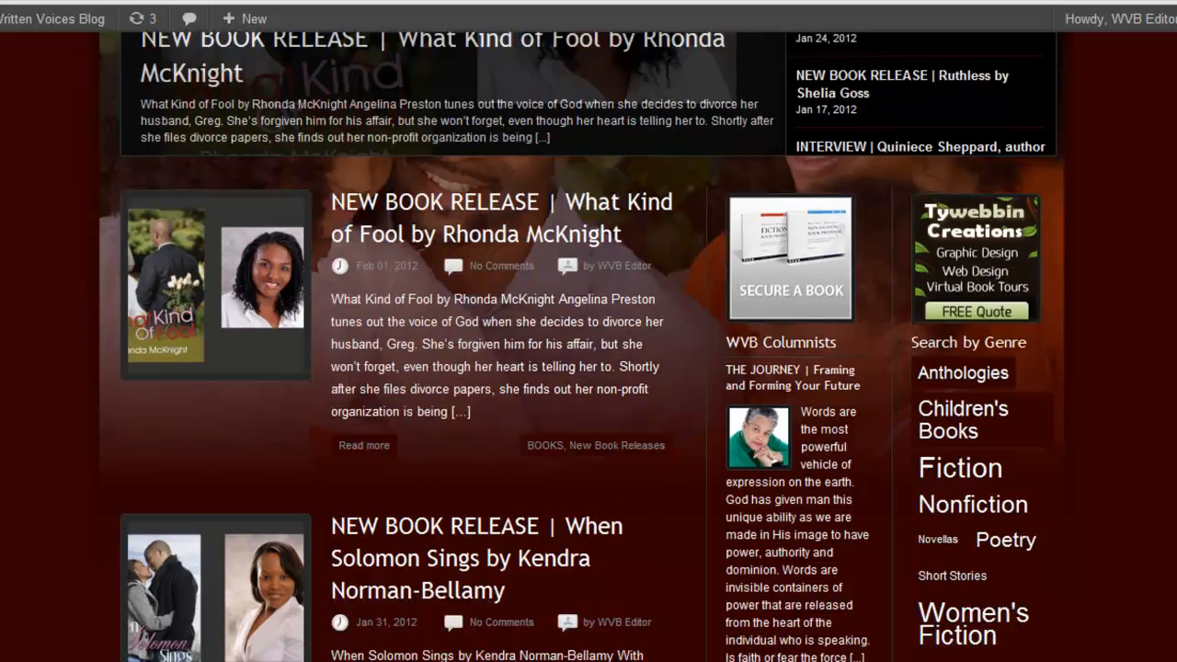
scroll(589, 345, "down", 5)
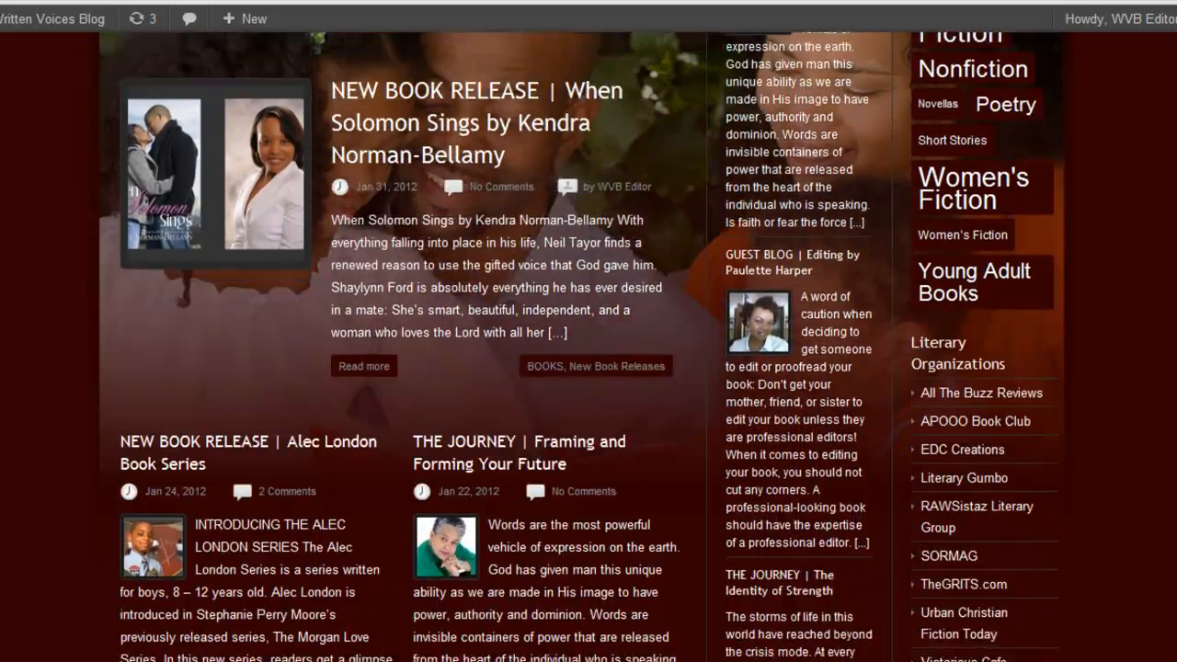
scroll(588, 346, "down", 4)
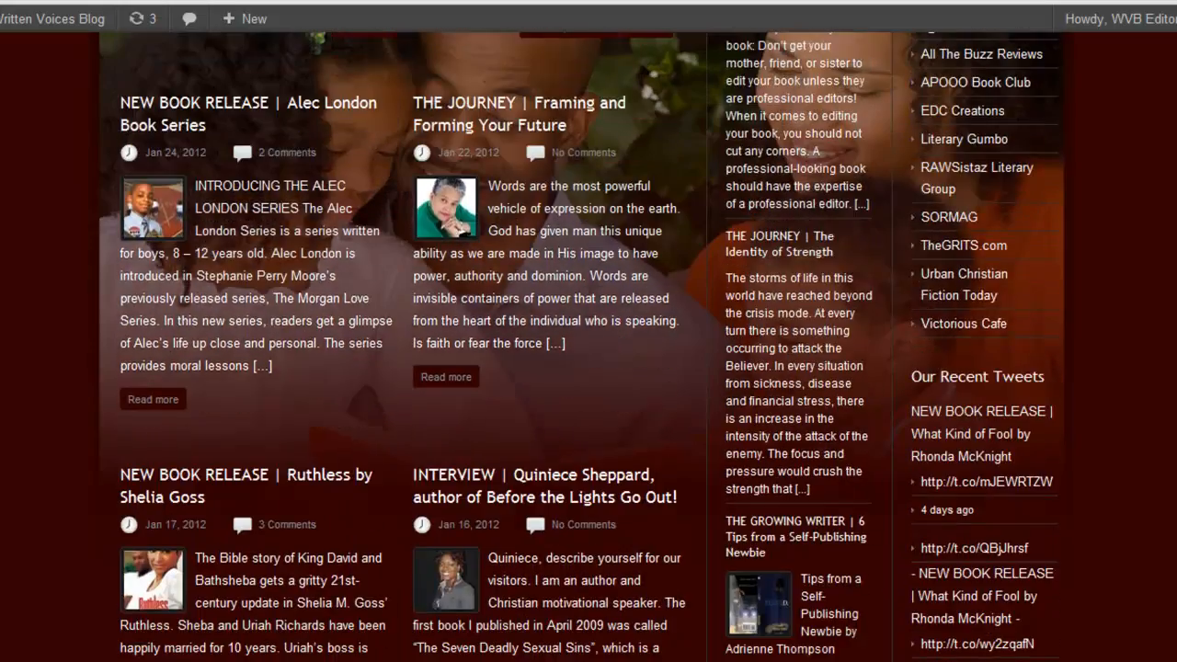
scroll(588, 346, "down", 2)
scroll(589, 346, "up", 7)
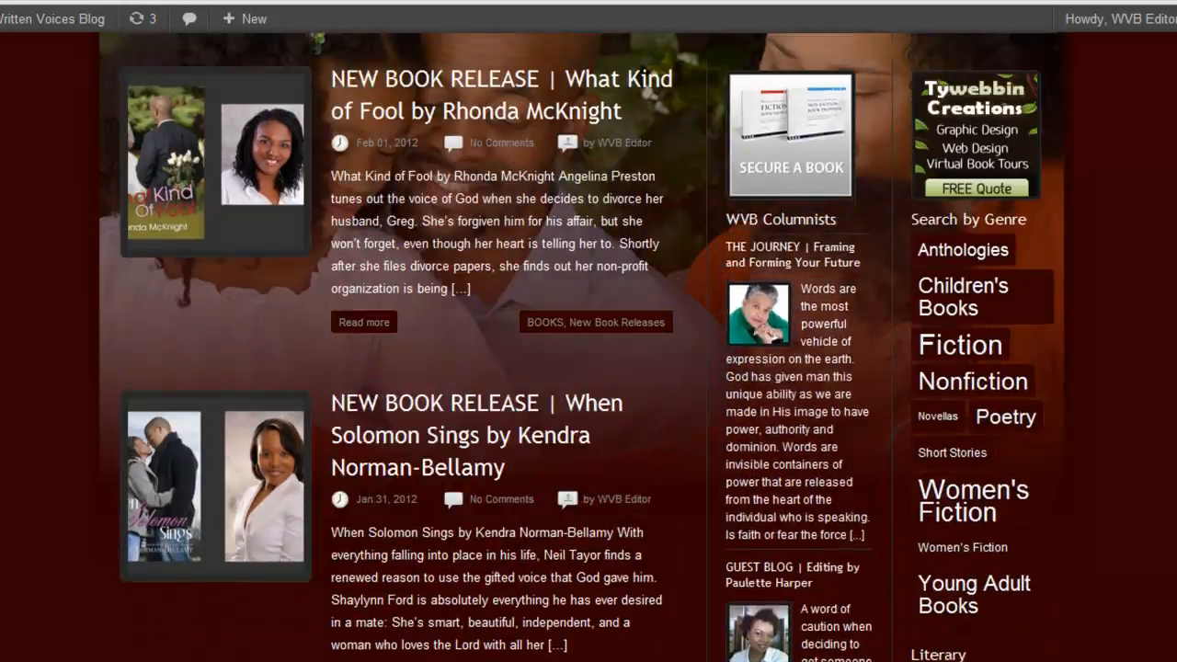
scroll(589, 346, "up", 6)
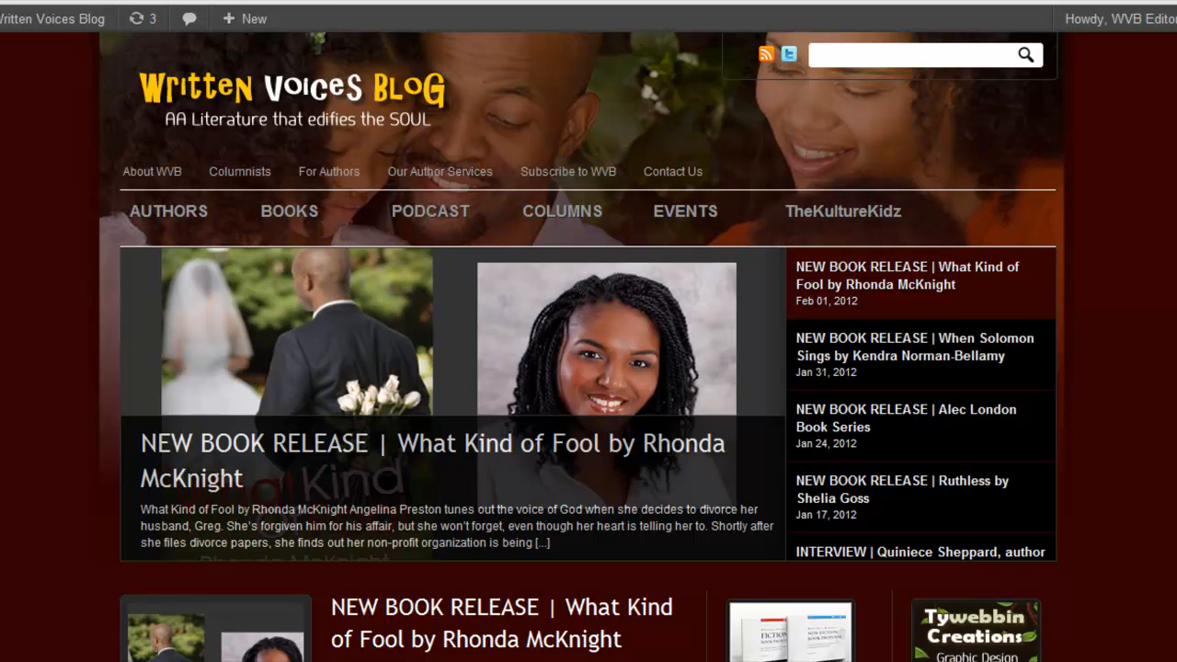
scroll(588, 349, "down", 1)
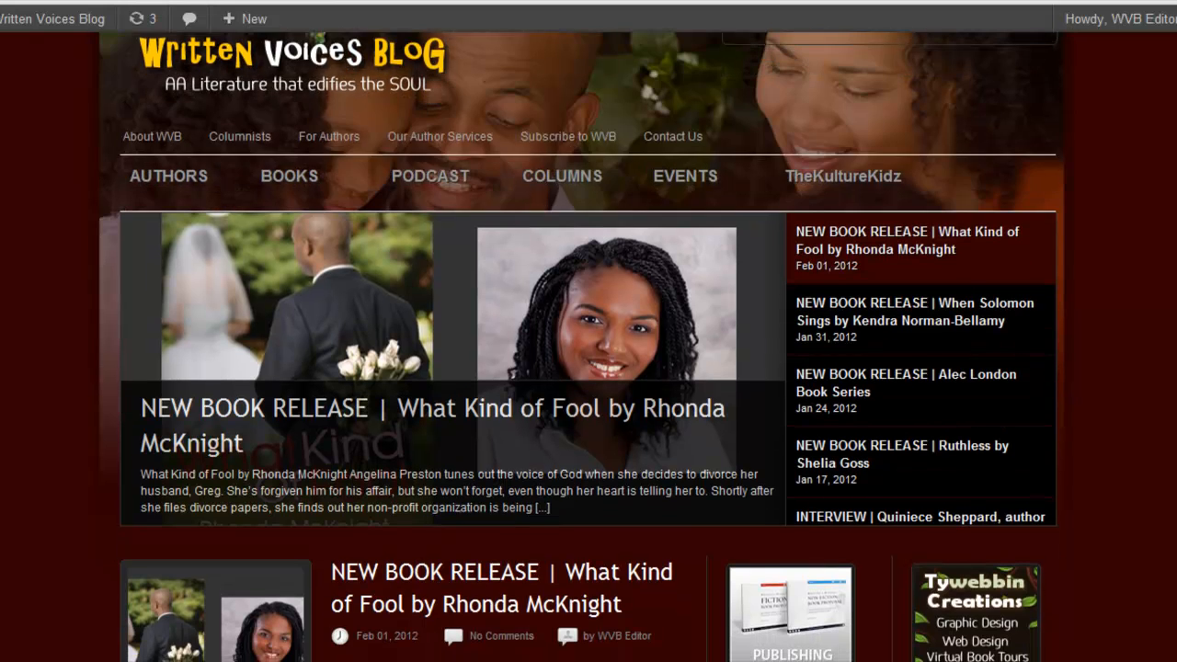
scroll(588, 350, "up", 1)
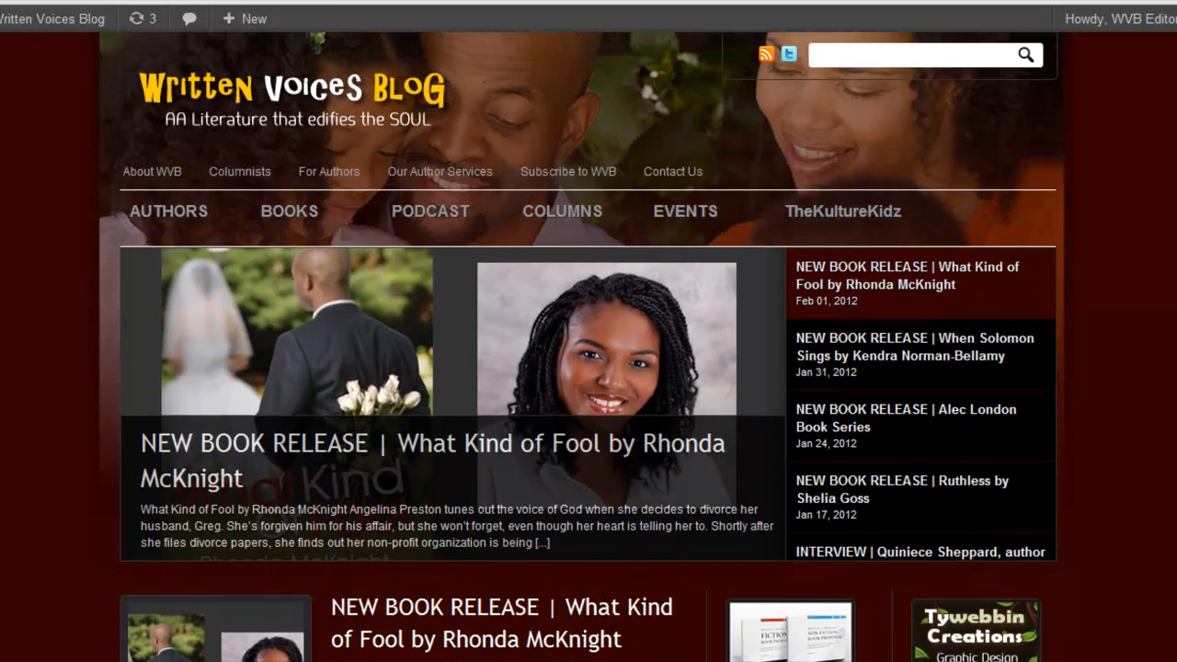
scroll(589, 350, "down", 3)
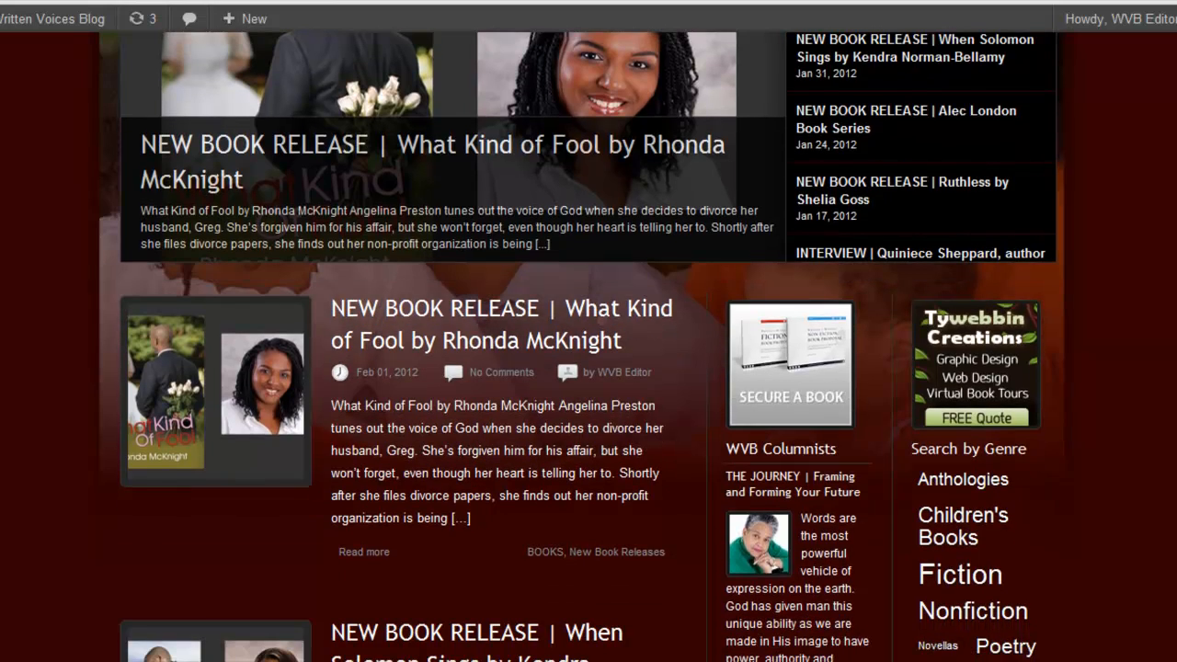
Examine the book release posts, columnist excerpts, genre list and literary organizations further down the blog's home page
scroll(589, 349, "down", 2)
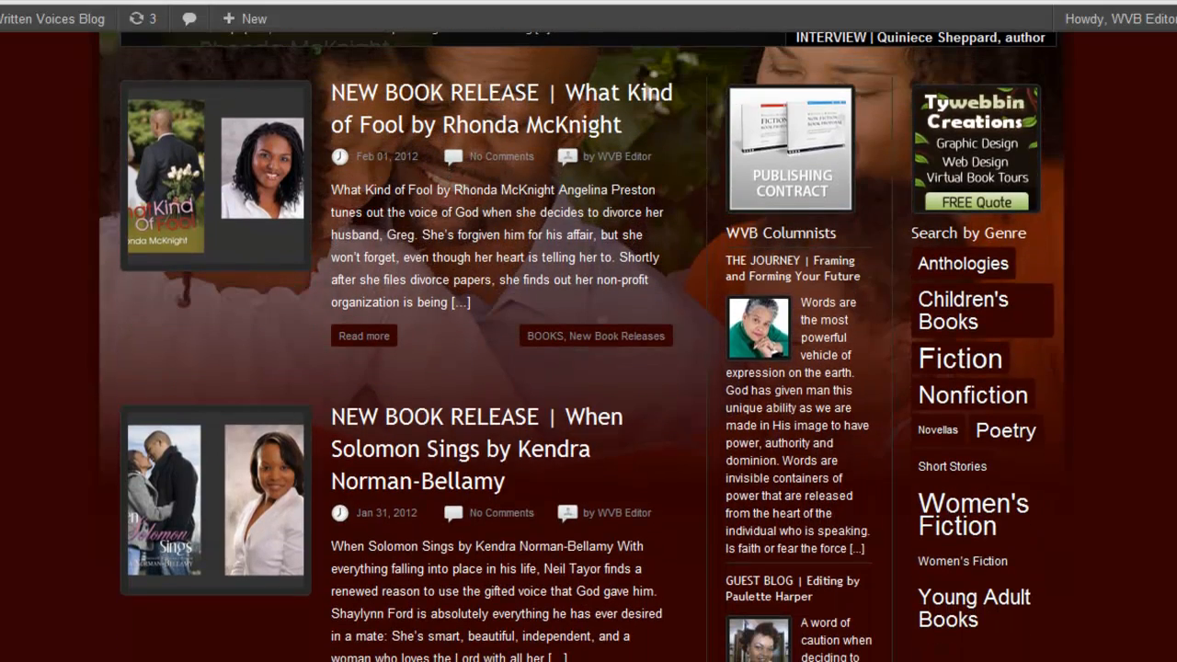
scroll(588, 349, "down", 2)
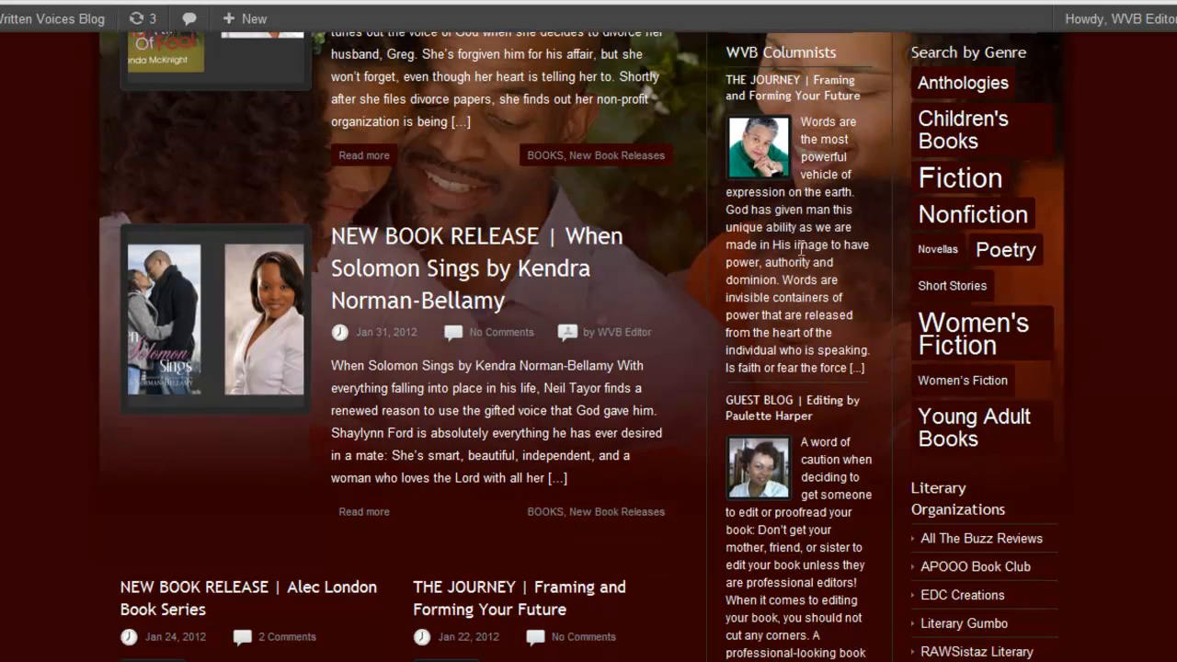
scroll(588, 350, "down", 3)
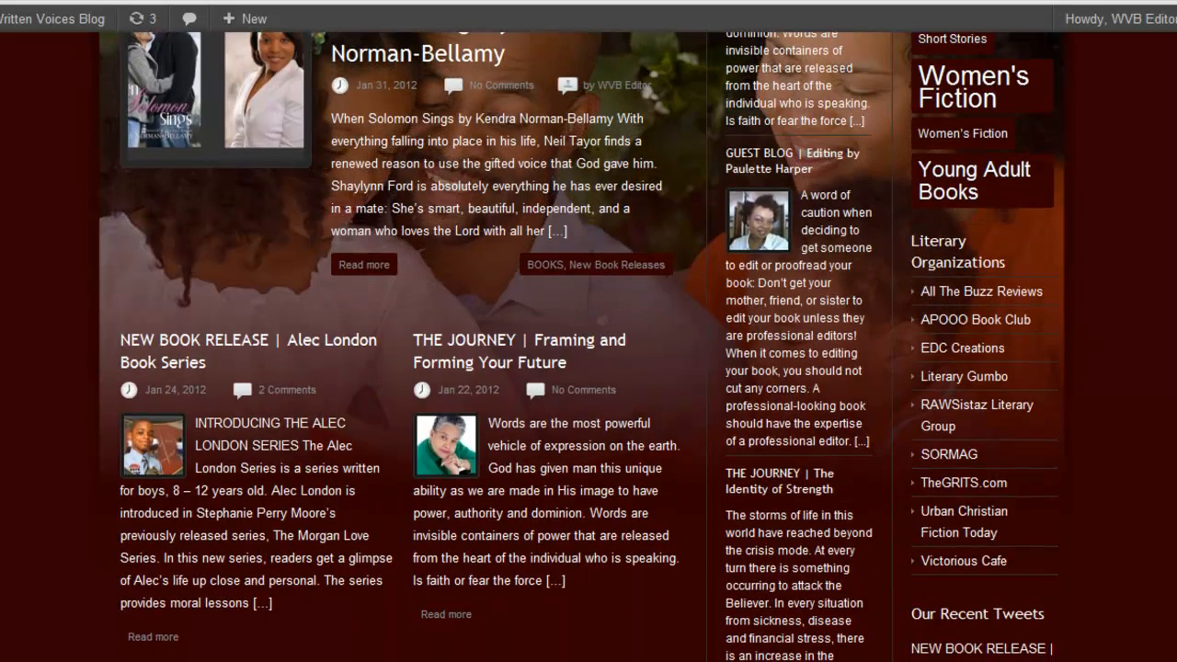
scroll(589, 350, "down", 1)
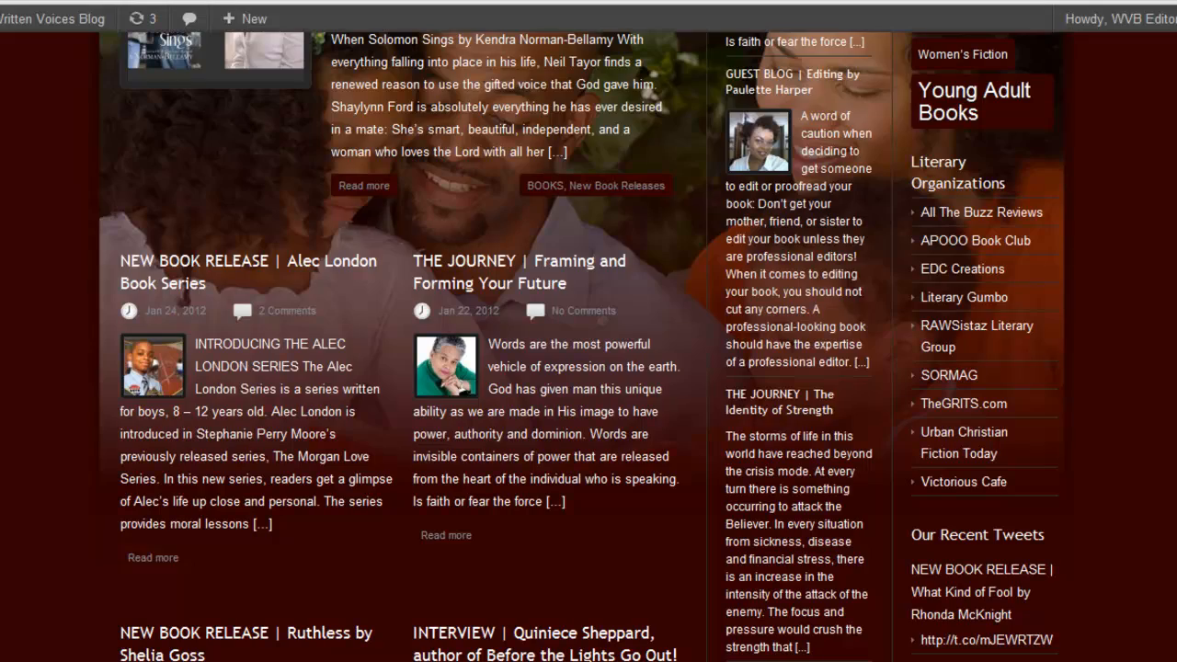
scroll(589, 349, "up", 10)
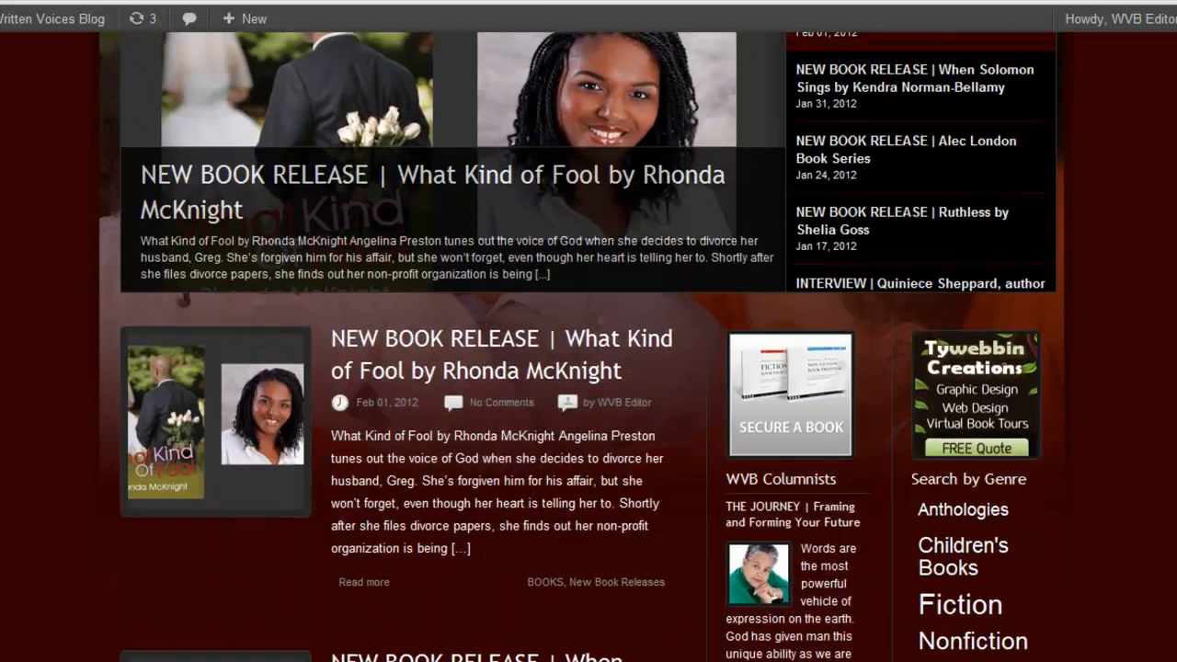
scroll(588, 349, "up", 2)
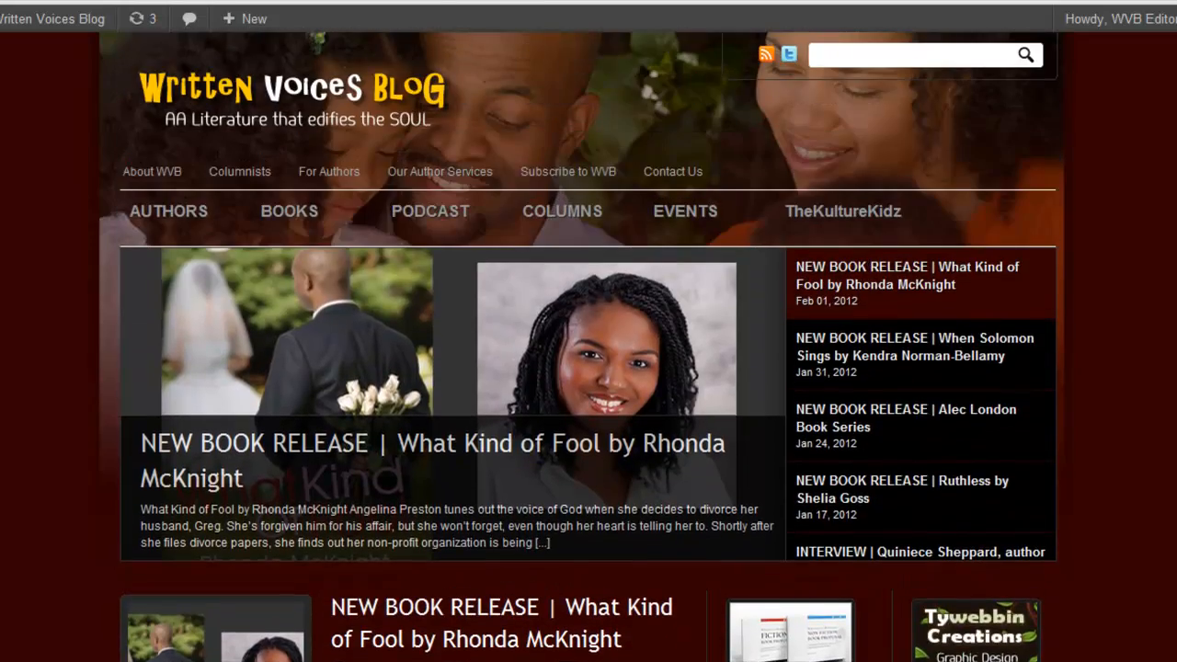
Review the subcategories of Authors, Books and Columns, and look through the Interviews archive under Authors
mouse_move(184, 230)
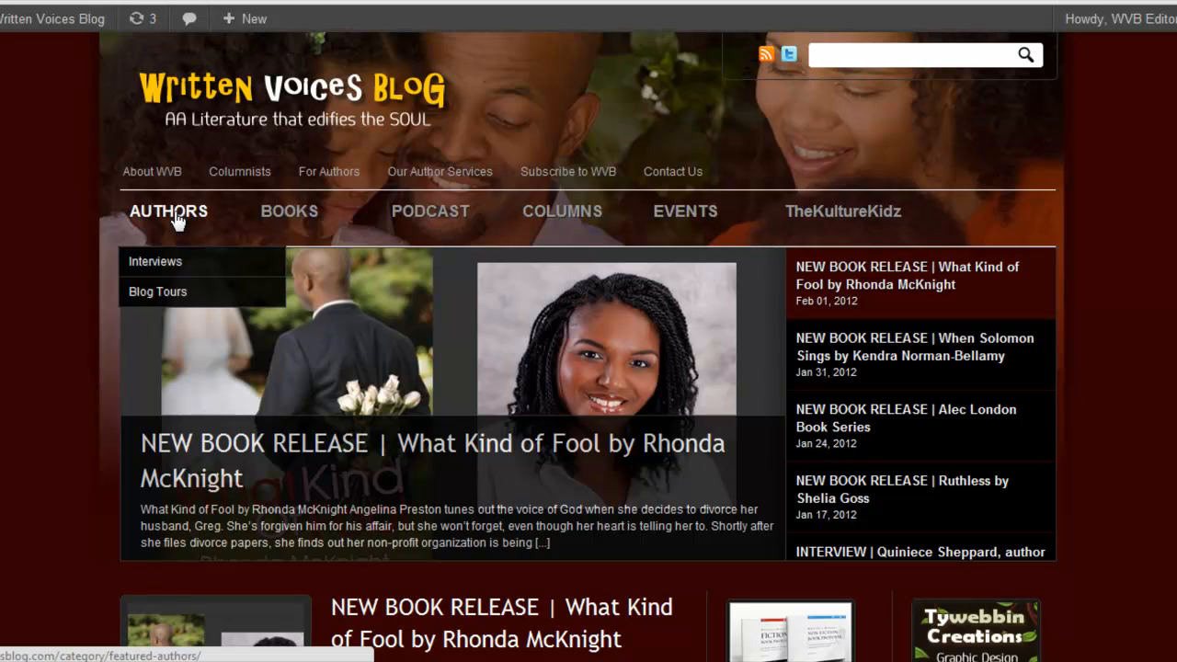
mouse_move(285, 221)
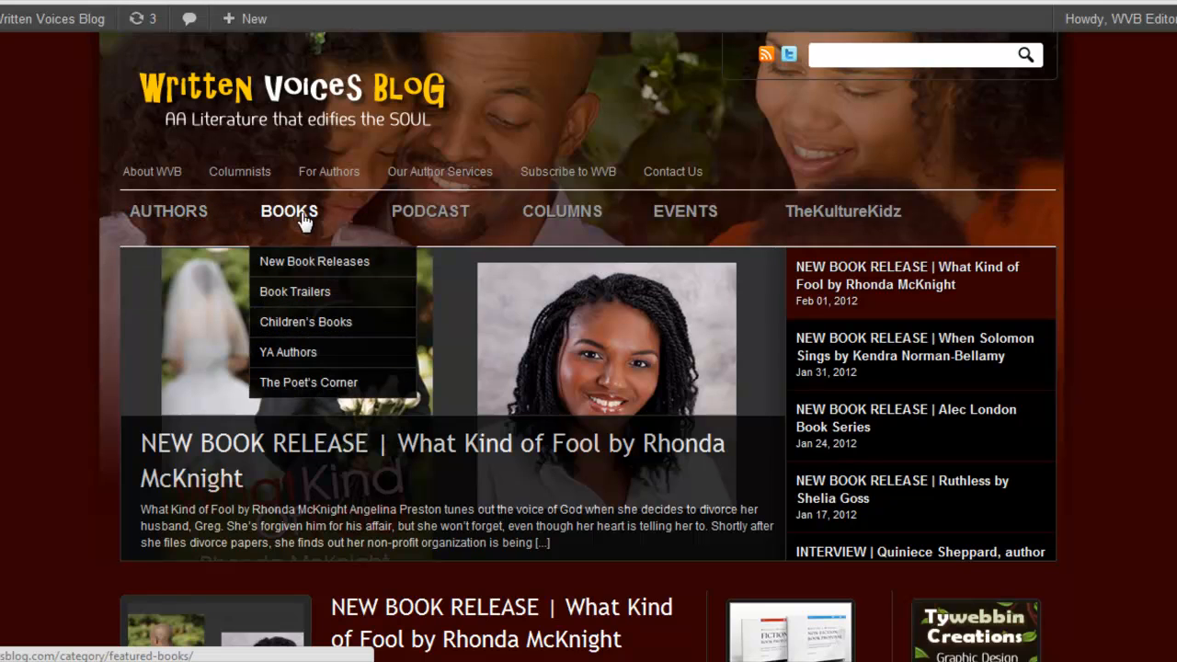
mouse_move(438, 221)
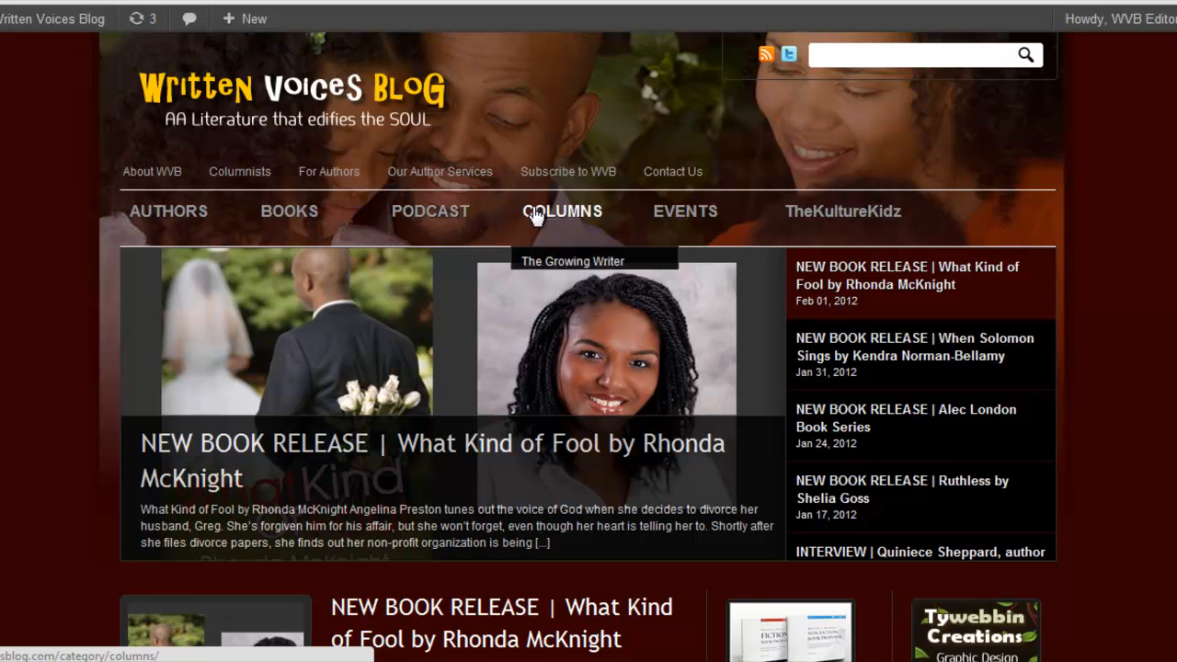
mouse_move(680, 225)
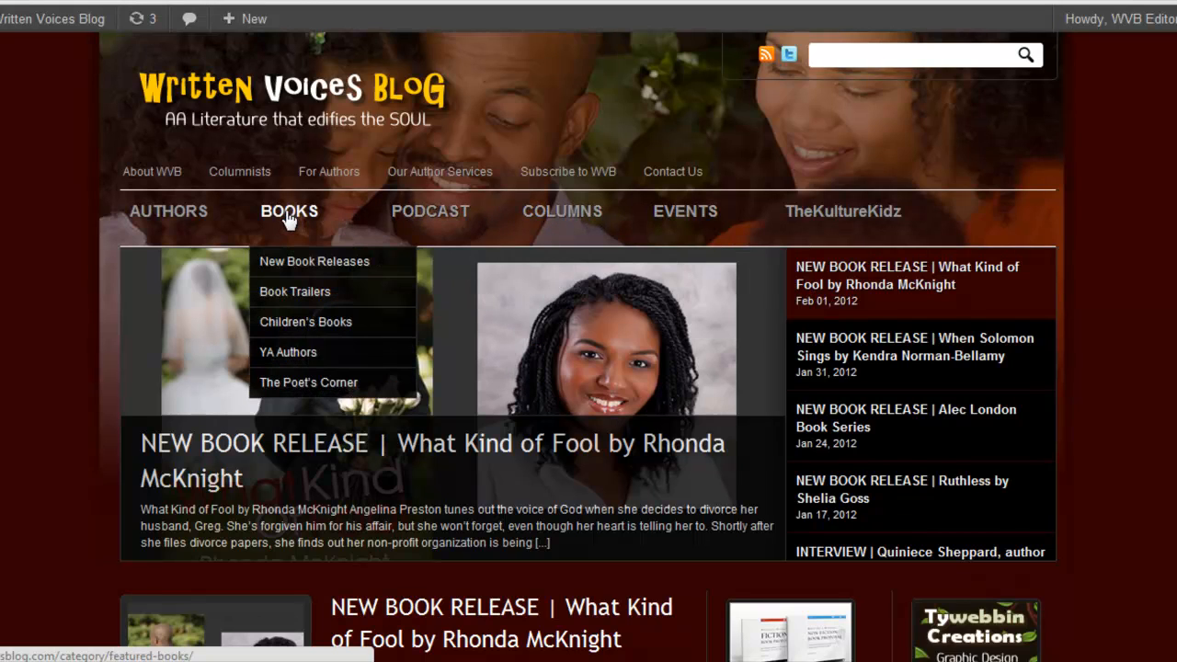
mouse_move(230, 219)
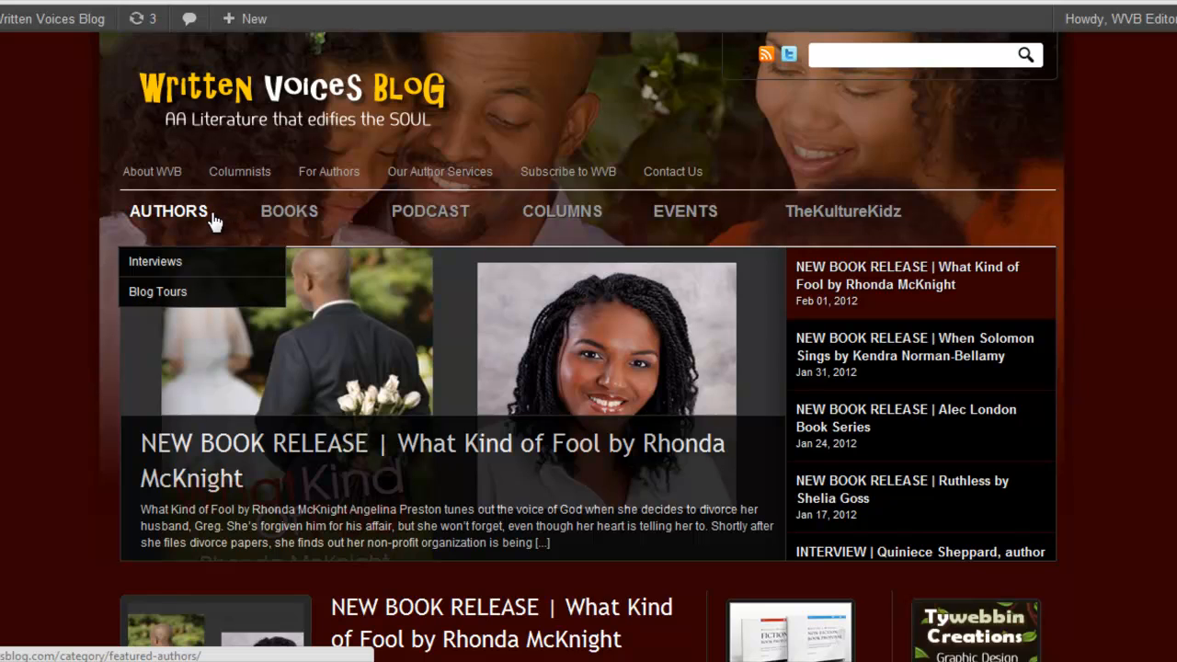
left_click(189, 267)
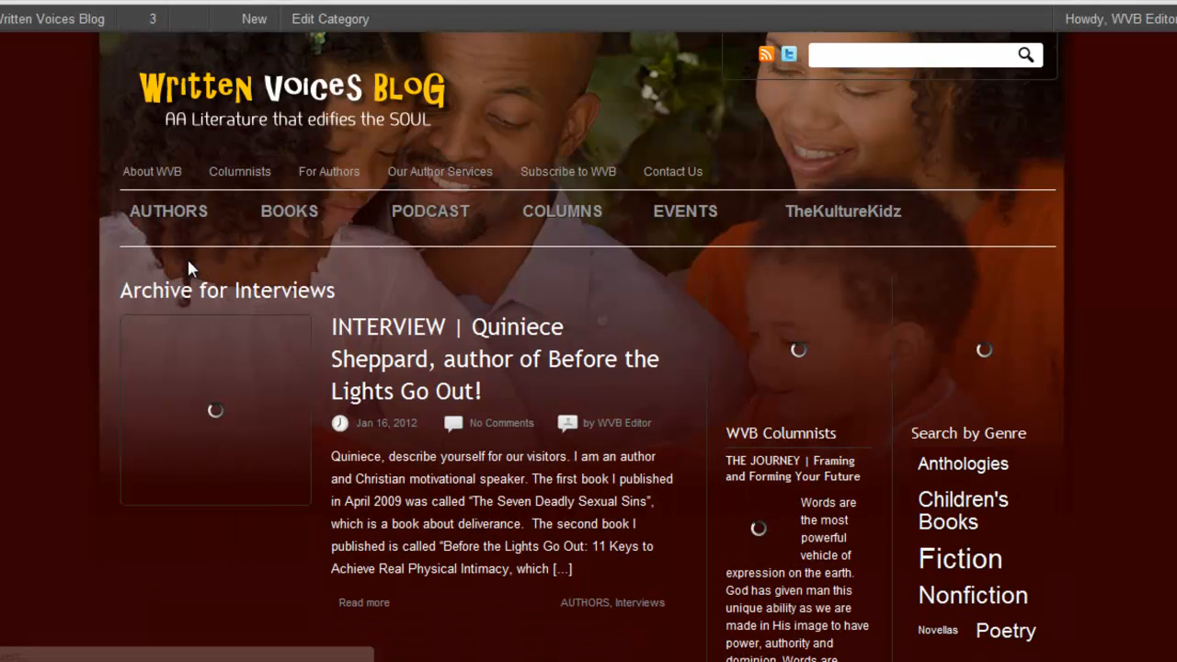
scroll(589, 367, "down", 3)
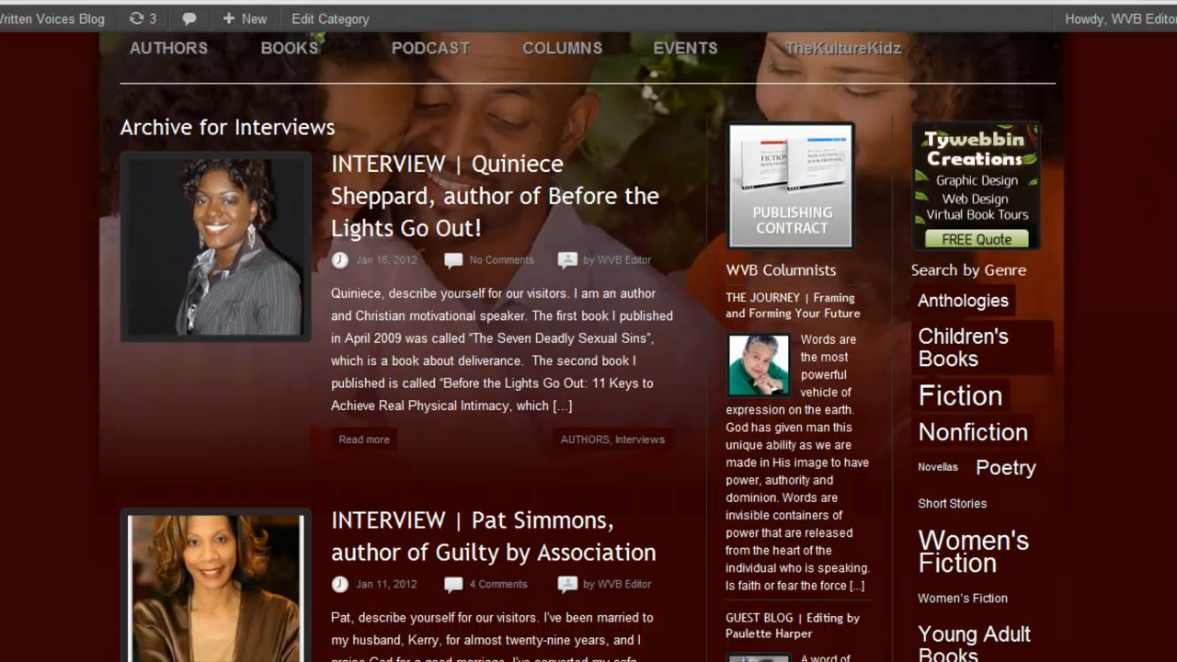
scroll(588, 368, "down", 2)
scroll(589, 368, "up", 5)
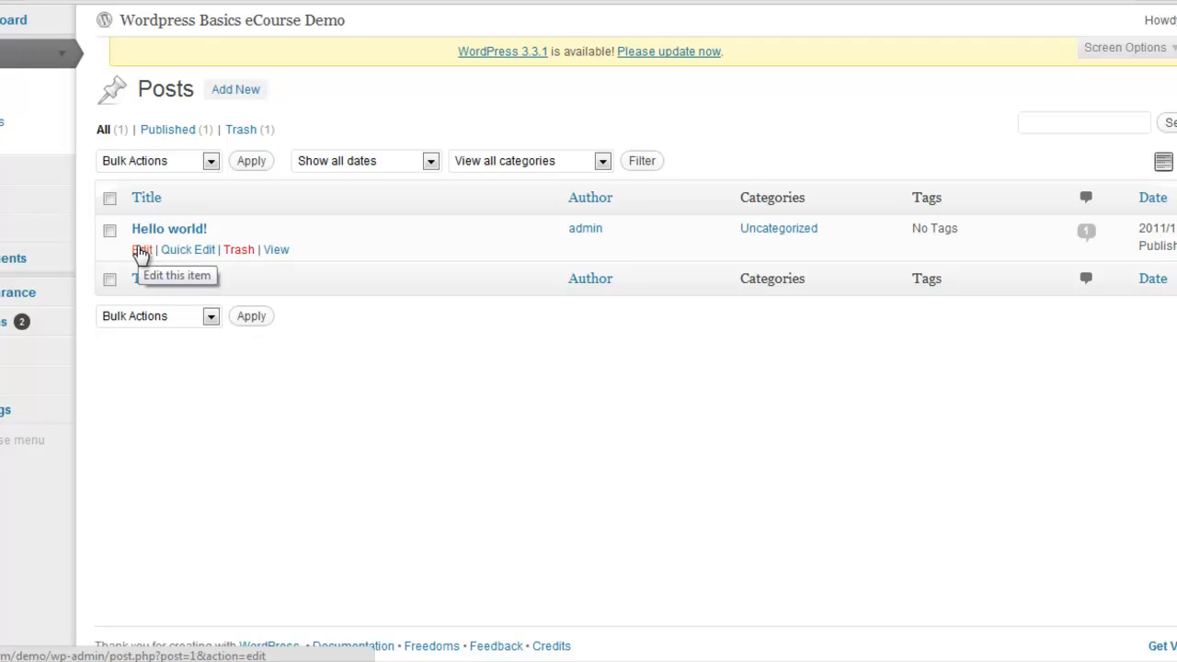
Open the Hello world! post in the demo site's post list for quick editing and highlight its slug
left_click(188, 251)
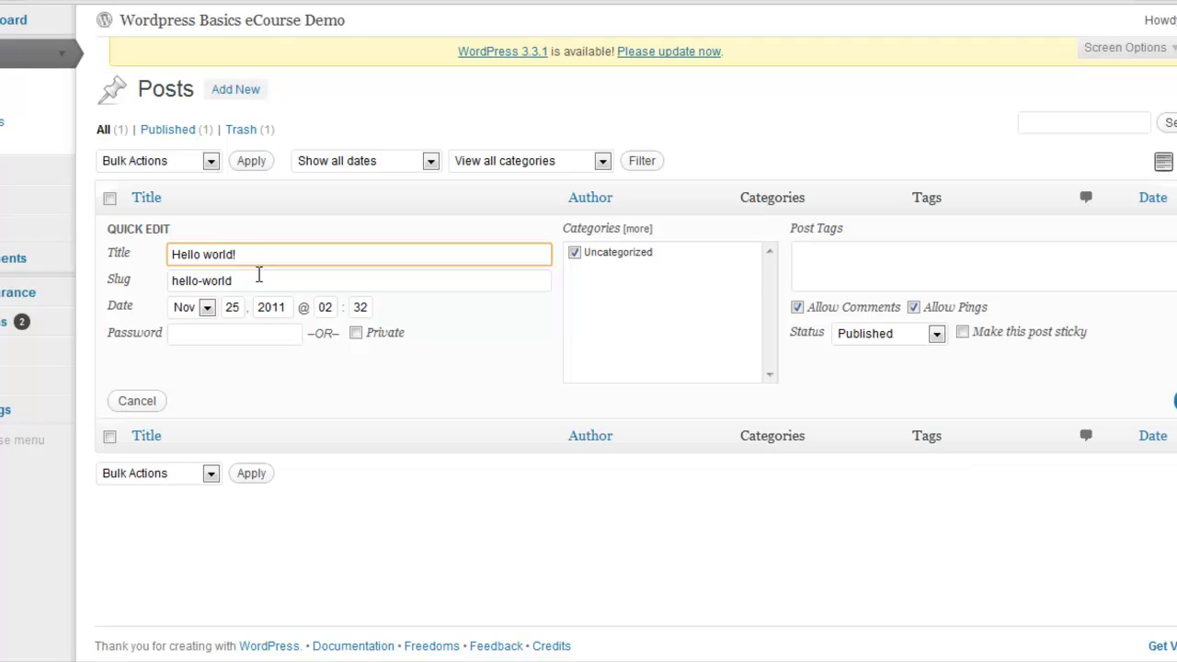
left_click_drag(230, 280, 175, 277)
left_click(256, 275)
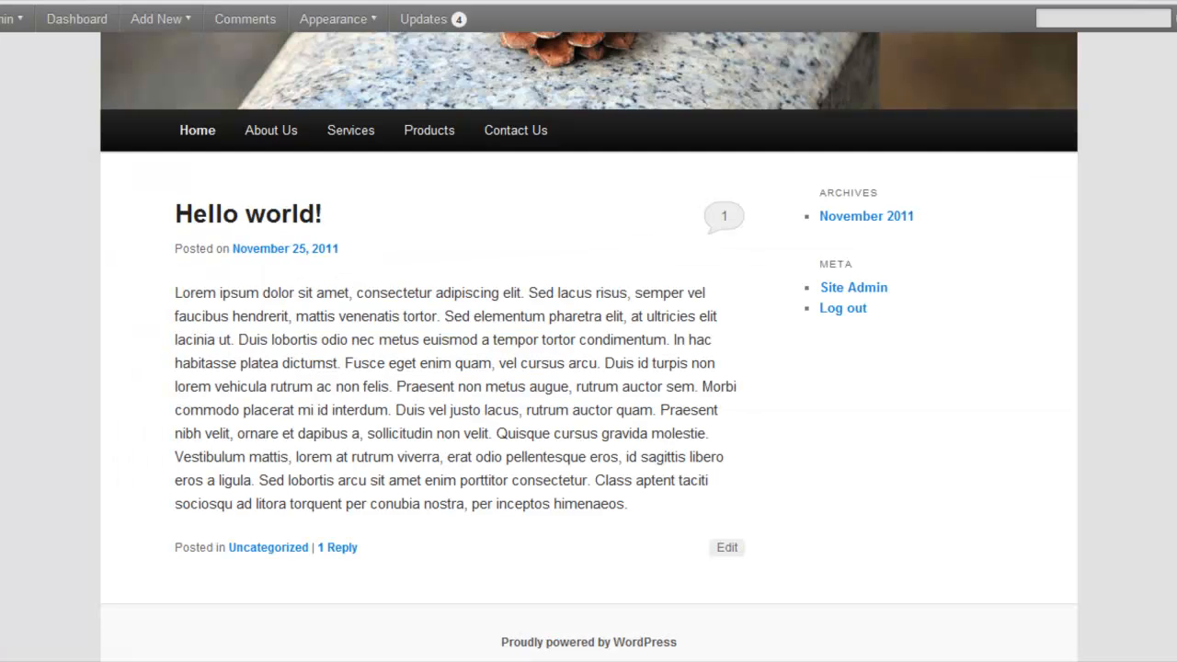
View the Hello world! post on the demo site and examine its date, text, comment and reply area
mouse_move(338, 19)
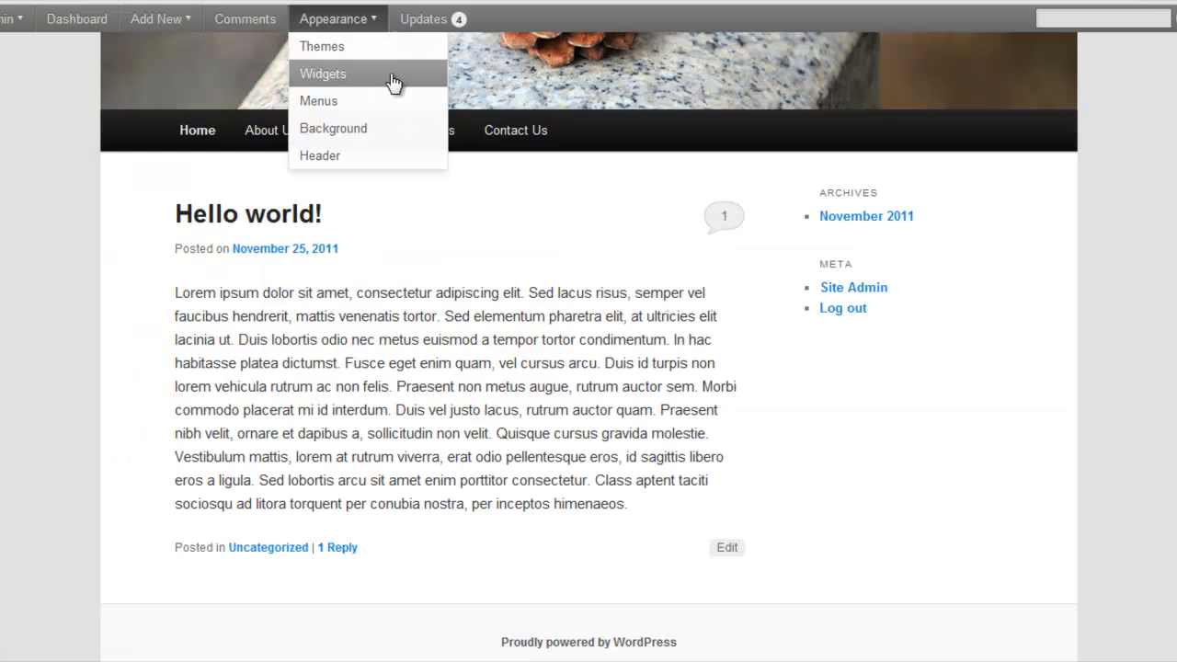
left_click(276, 218)
left_click(297, 220)
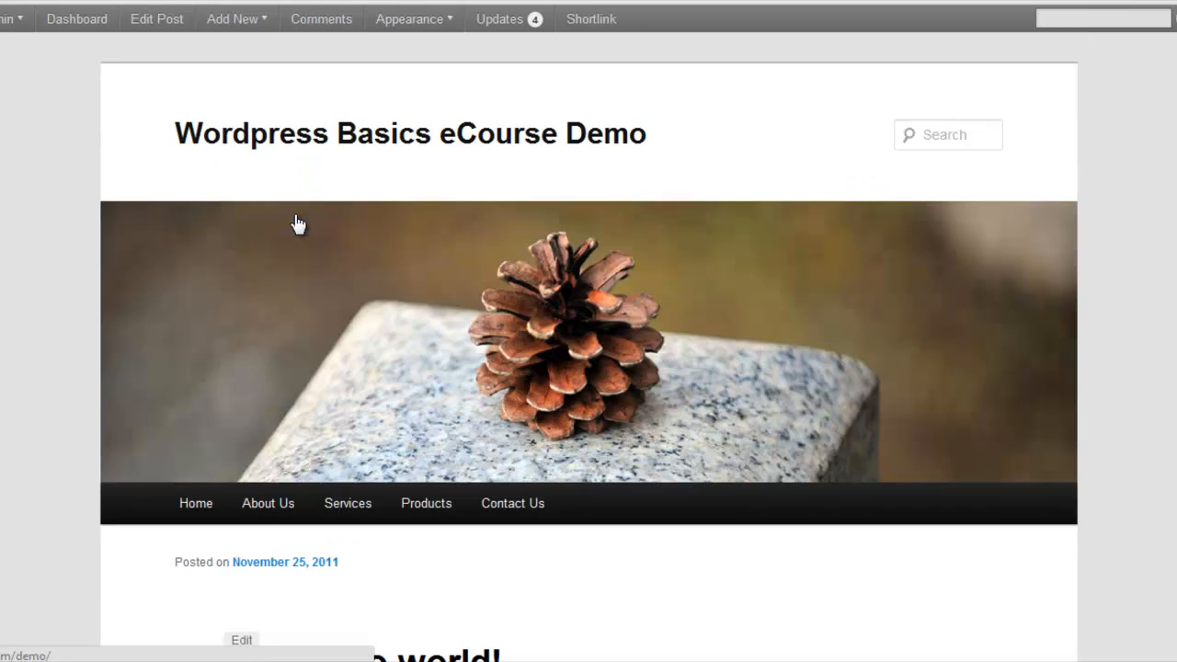
scroll(588, 368, "down", 7)
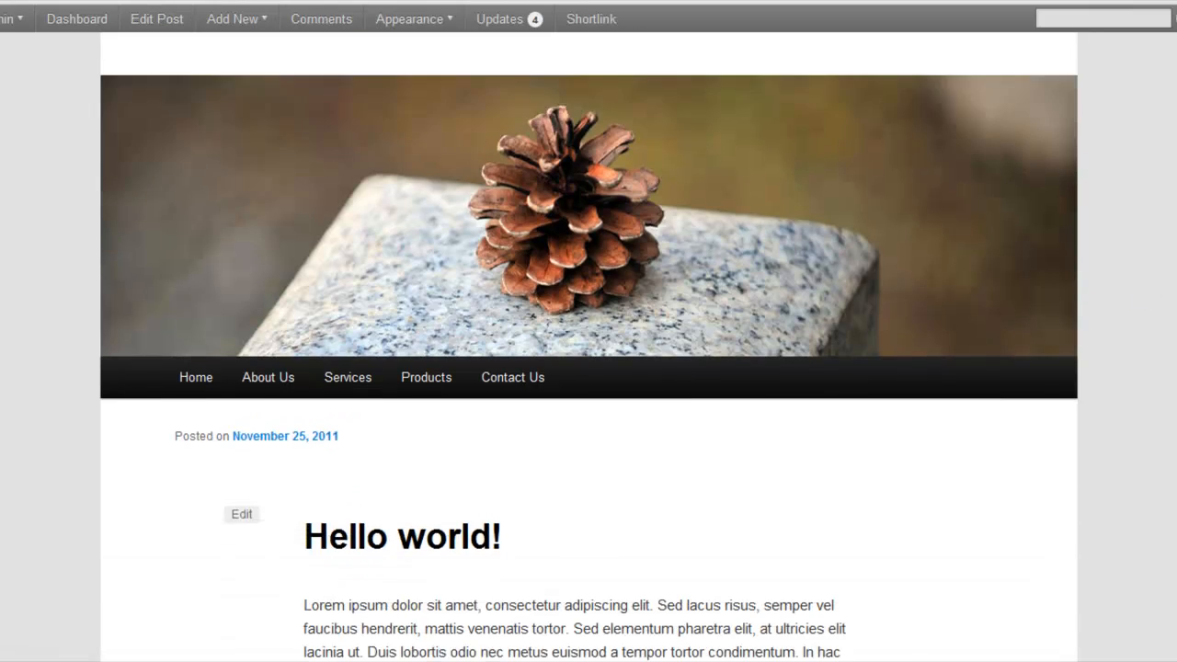
scroll(588, 367, "up", 4)
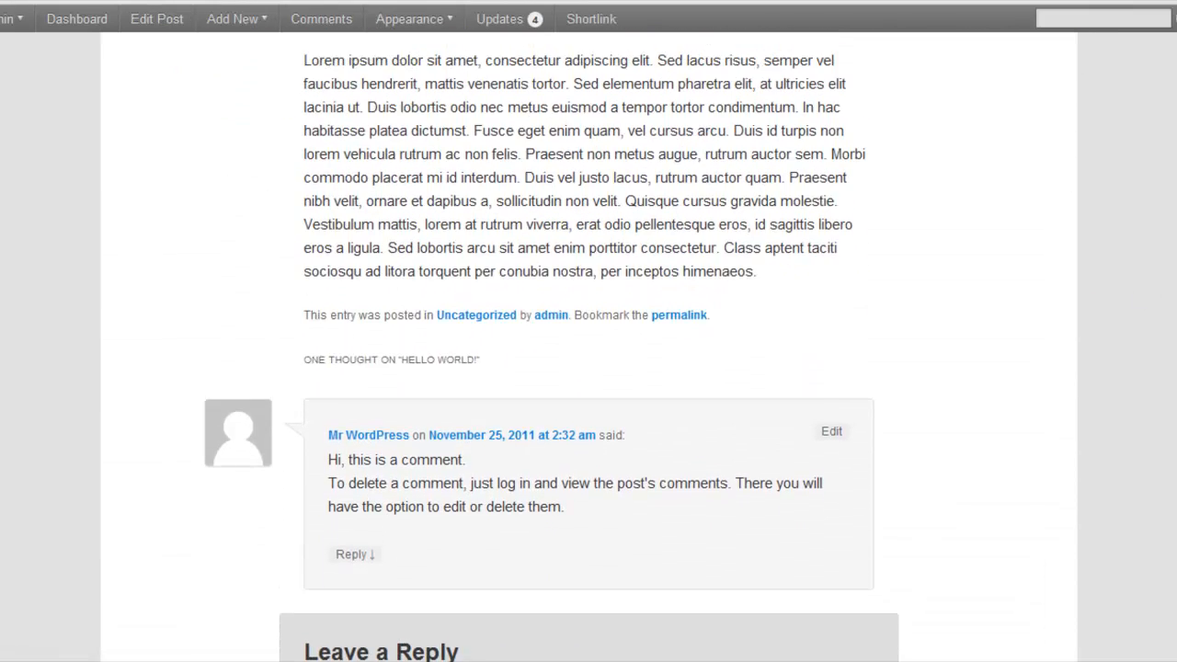
scroll(588, 368, "up", 1)
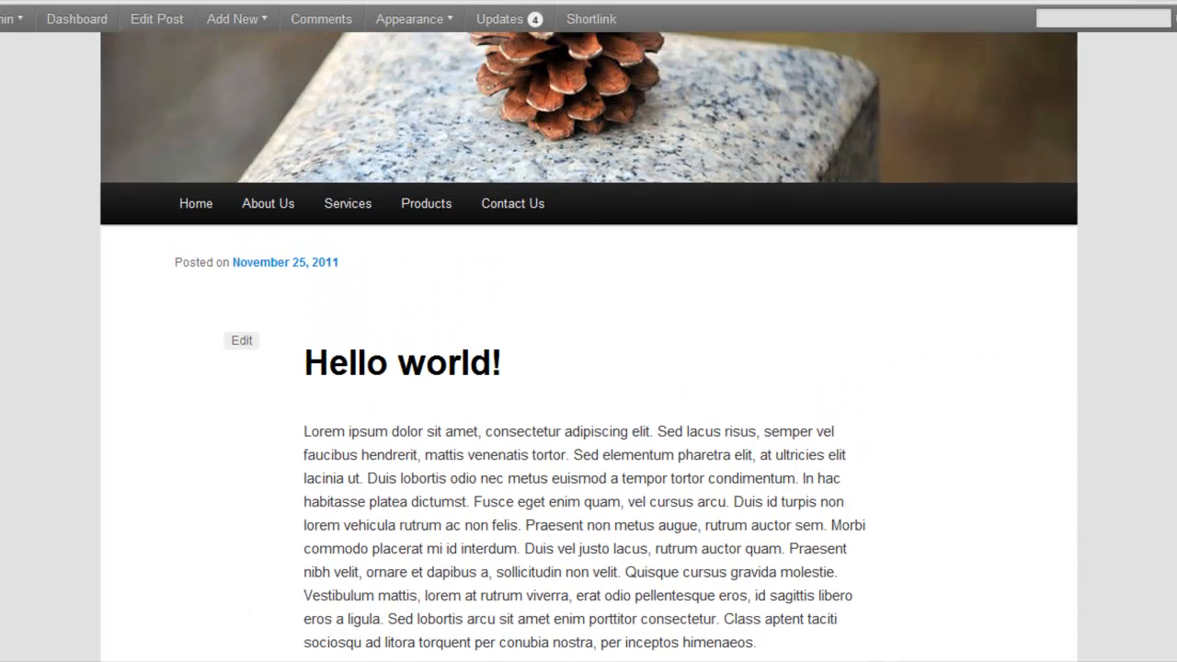
scroll(588, 368, "down", 4)
scroll(588, 368, "down", 2)
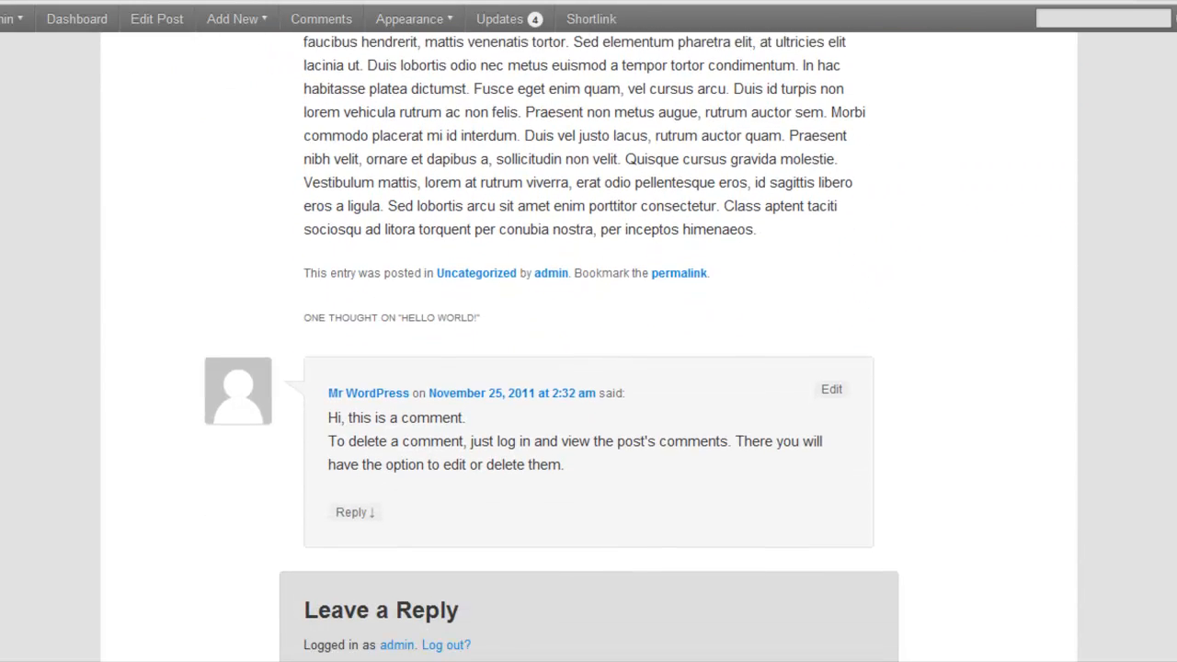
scroll(588, 368, "up", 1)
scroll(588, 368, "up", 8)
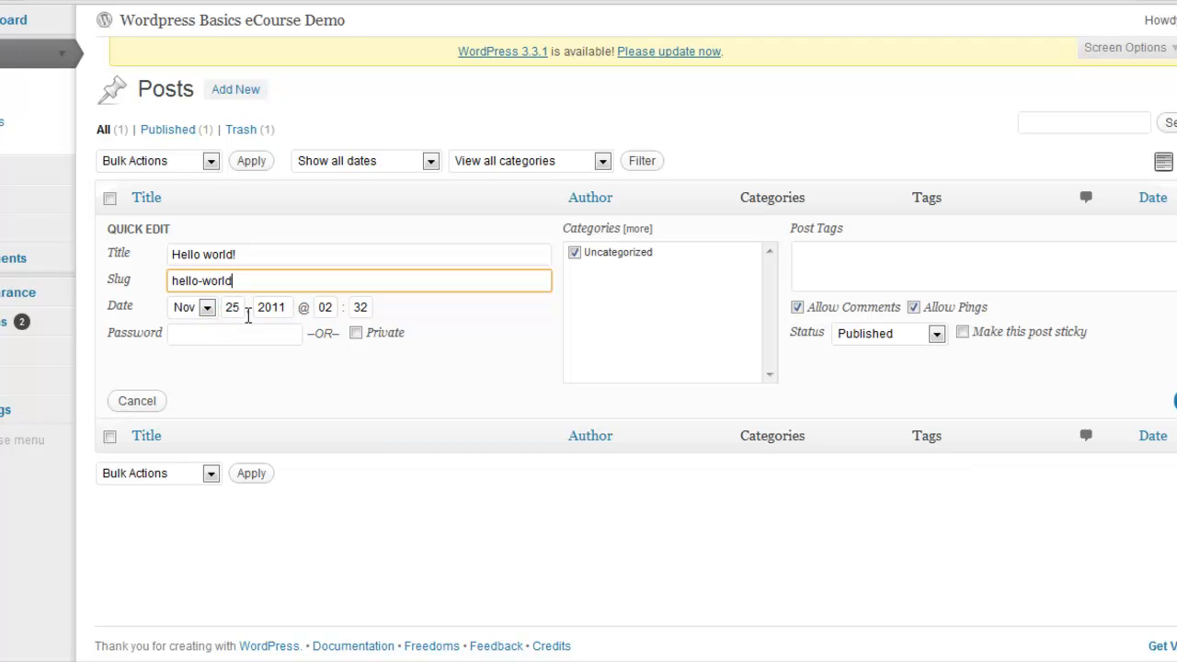
Set the Hello world! post's publish month to Jan and the year to 2012, and update the post
left_click(207, 308)
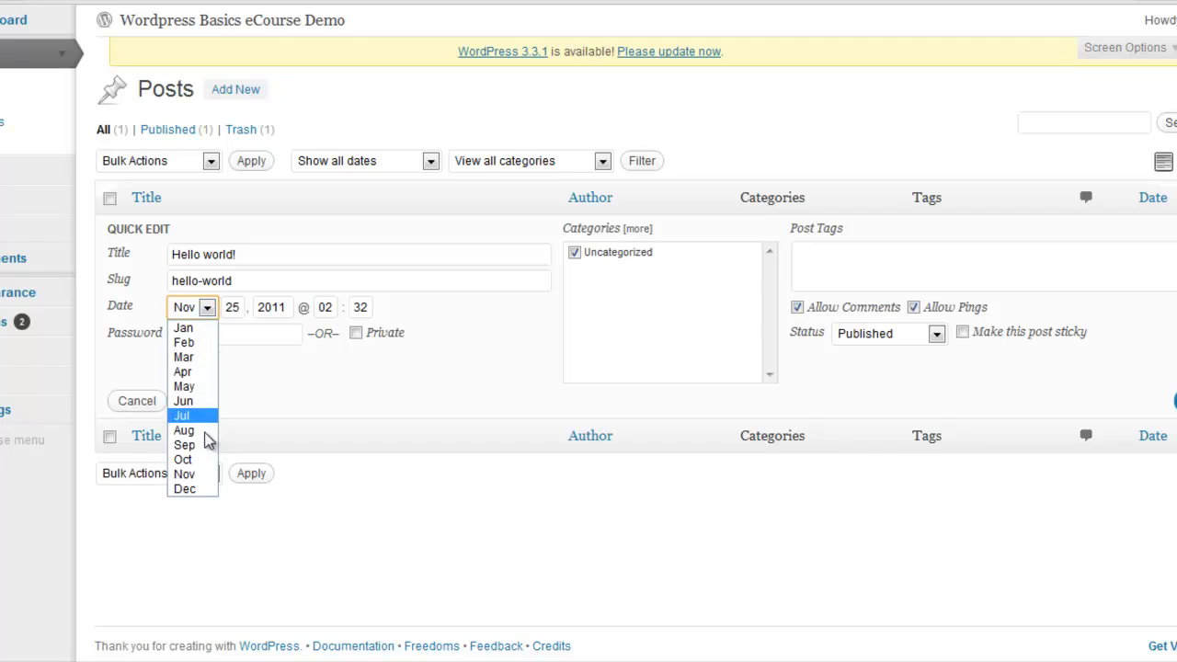
left_click(189, 331)
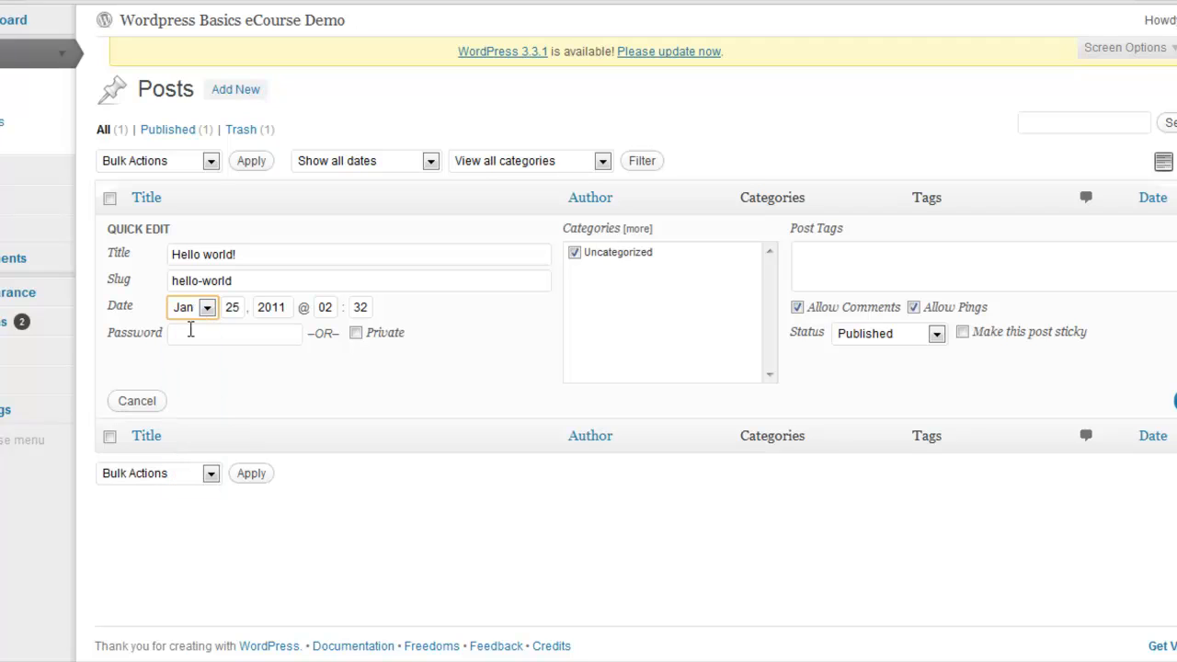
left_click(236, 307)
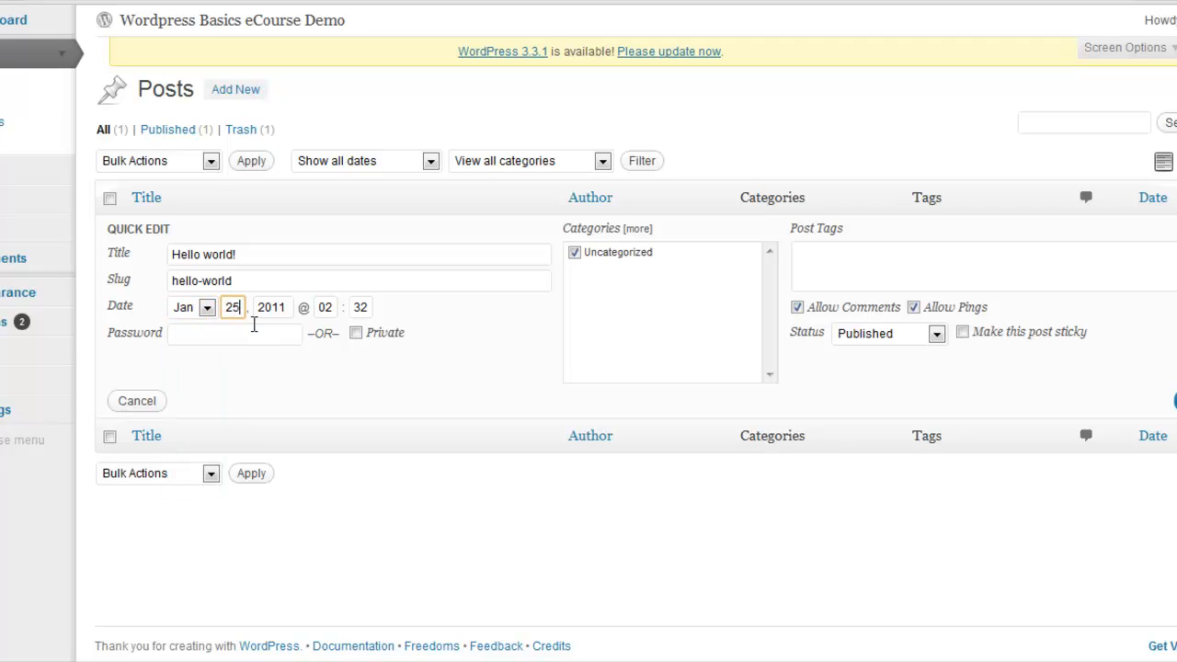
left_click_drag(276, 307, 287, 308)
type("2")
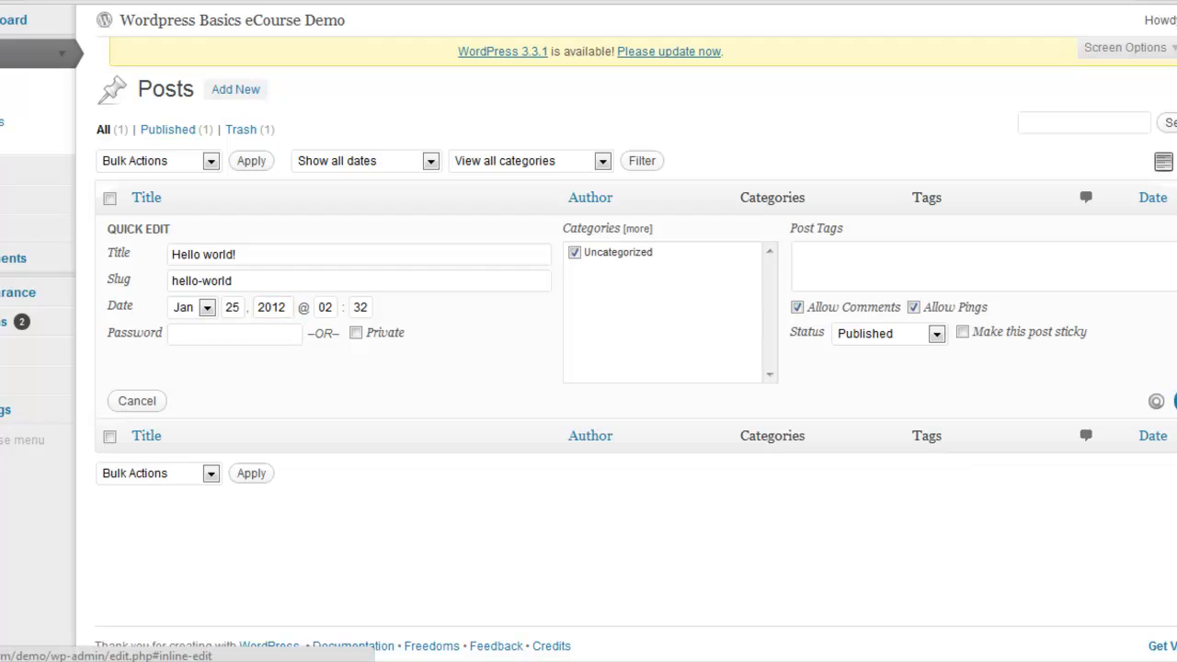
left_click(1169, 401)
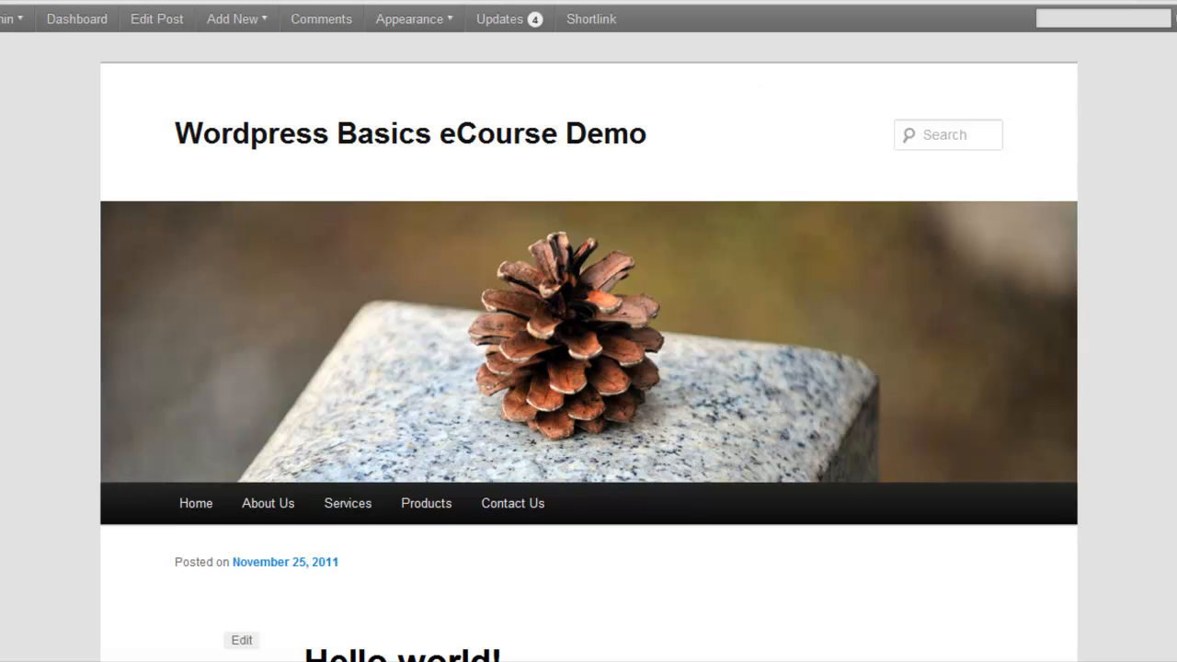
Reload the Hello world! post page and check the post's date there and on the demo site's home page
right_click(1090, 193)
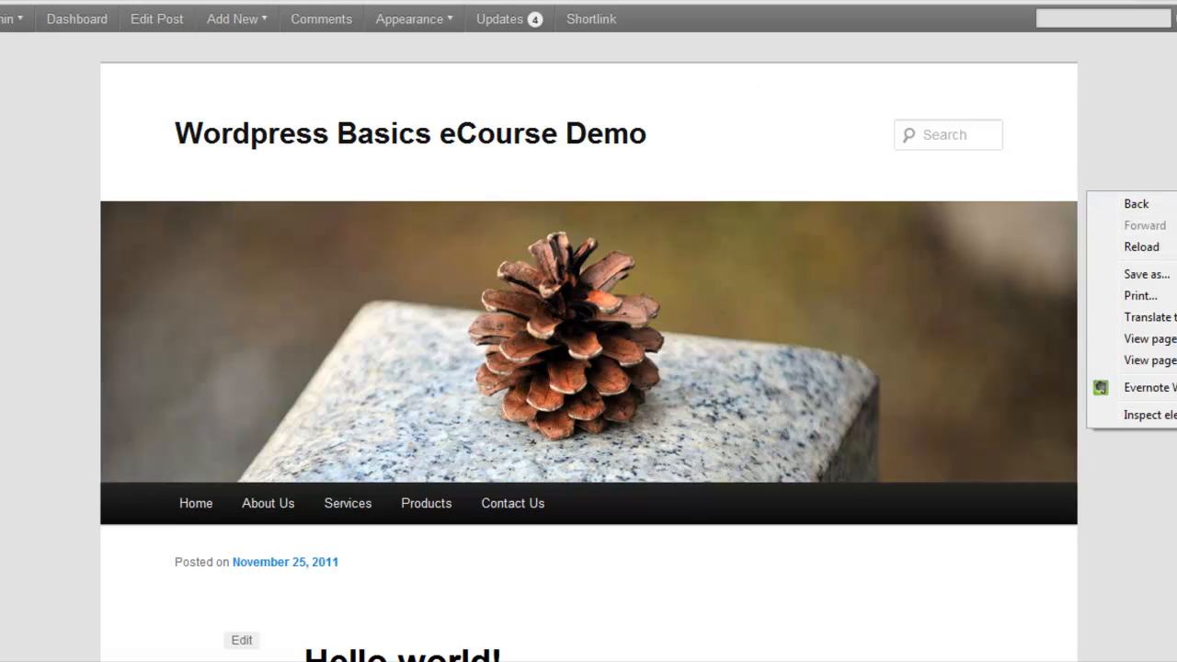
left_click(1129, 244)
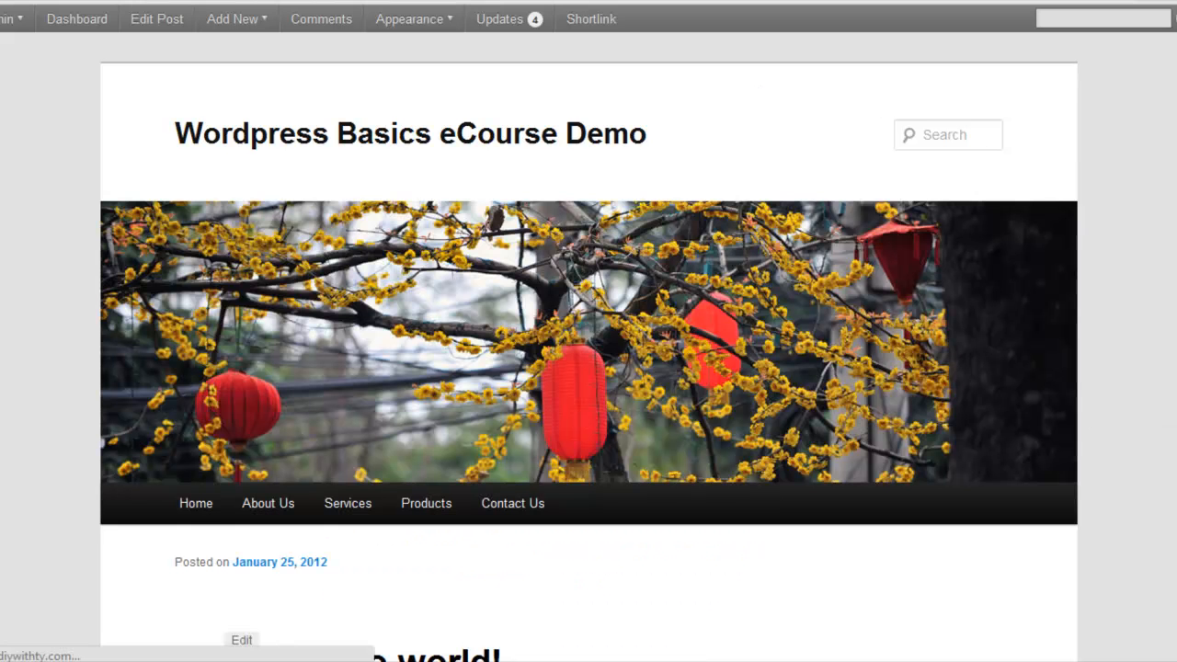
scroll(559, 267, "down", 4)
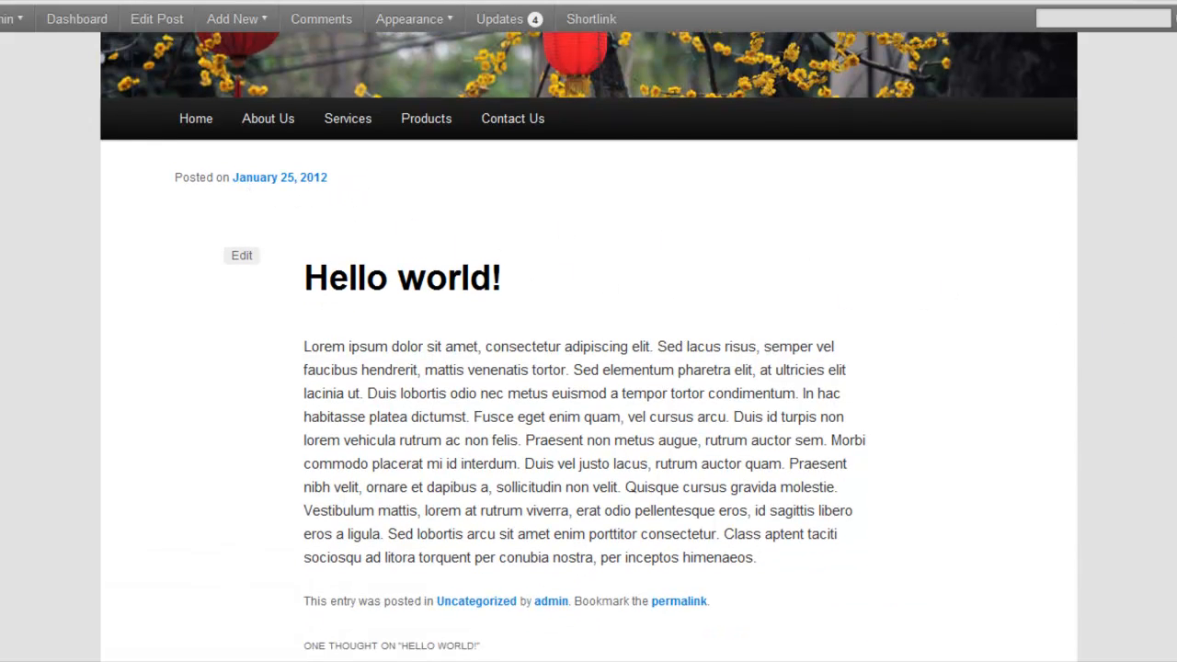
scroll(452, 210, "up", 4)
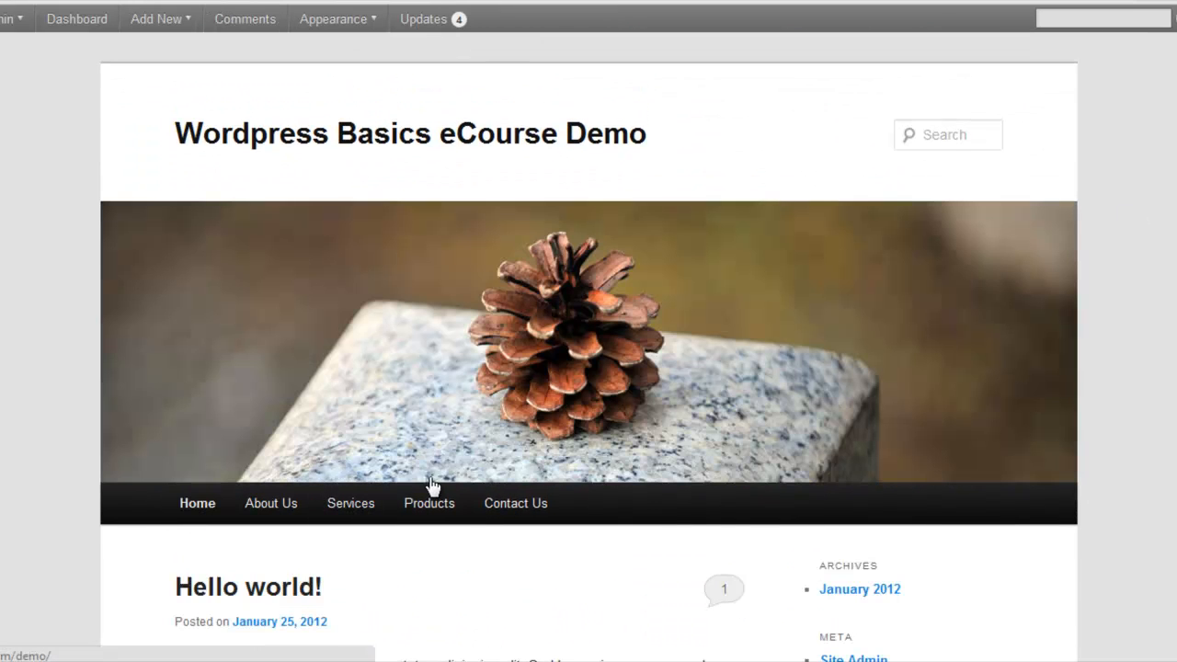
scroll(433, 489, "down", 2)
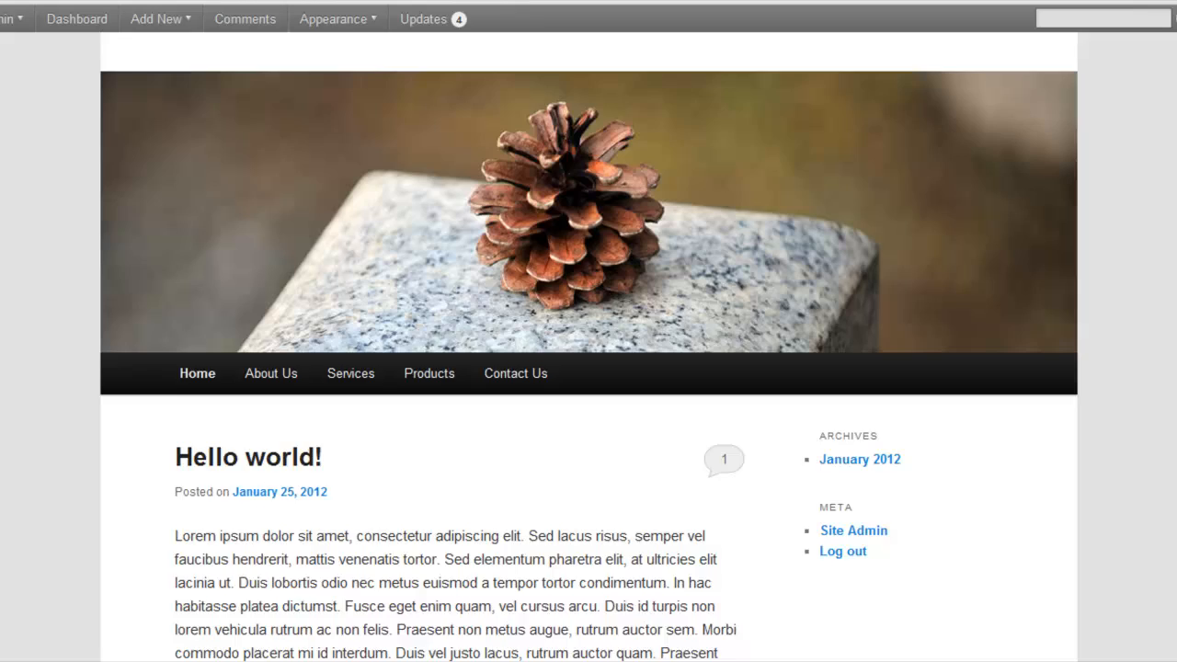
scroll(920, 329, "down", 2)
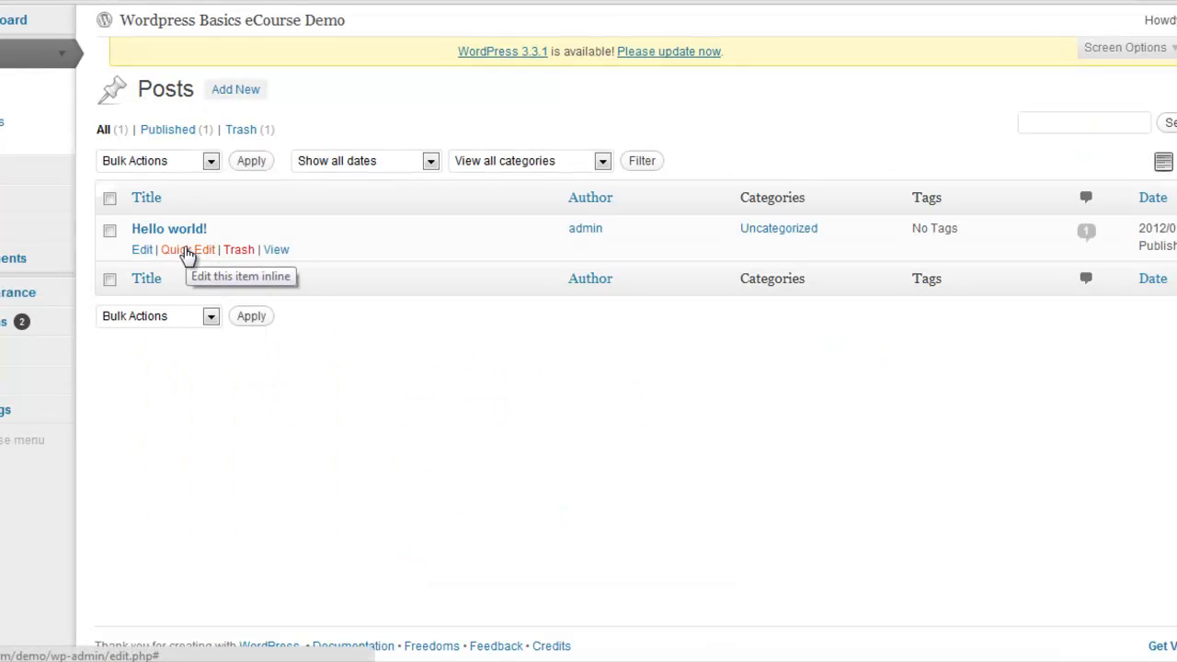
Quick-edit the Hello world! post so its title reads "REPOST: Hello world!" and update the post
left_click(188, 250)
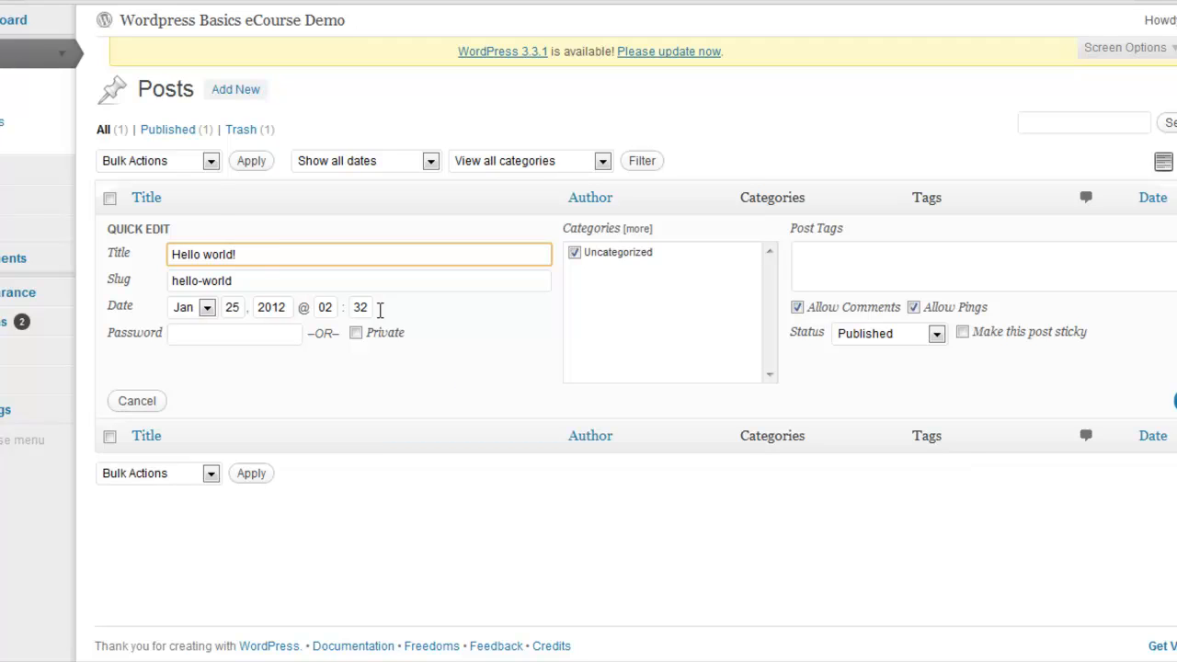
left_click(170, 254)
type("REPOST")
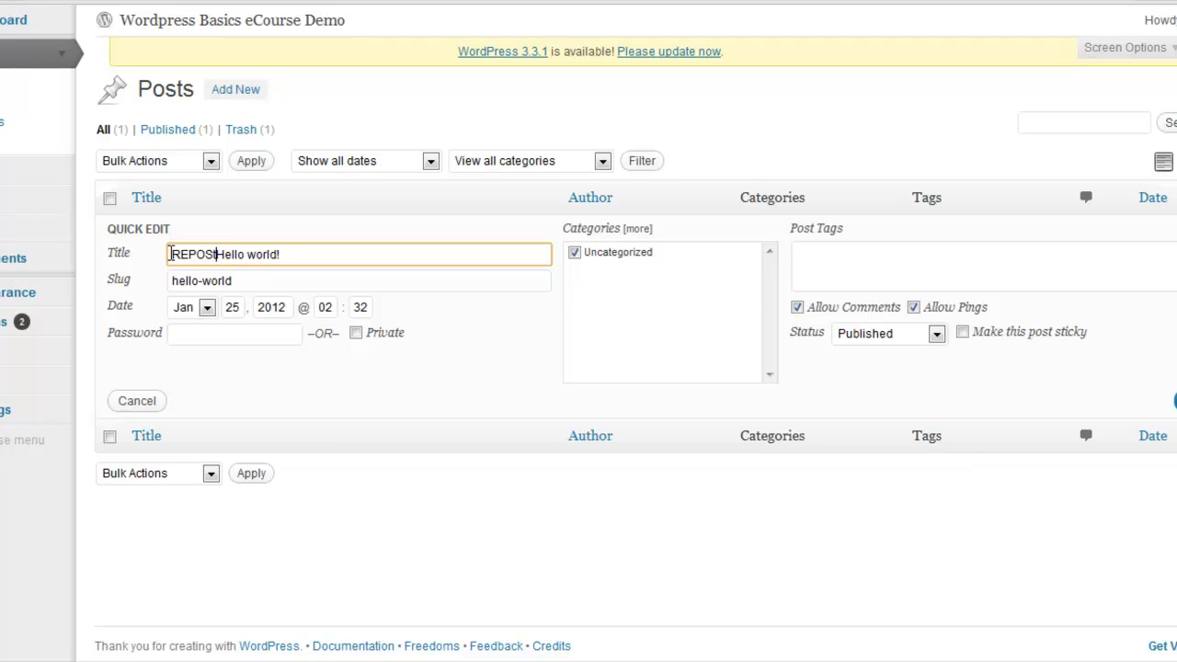
type(":")
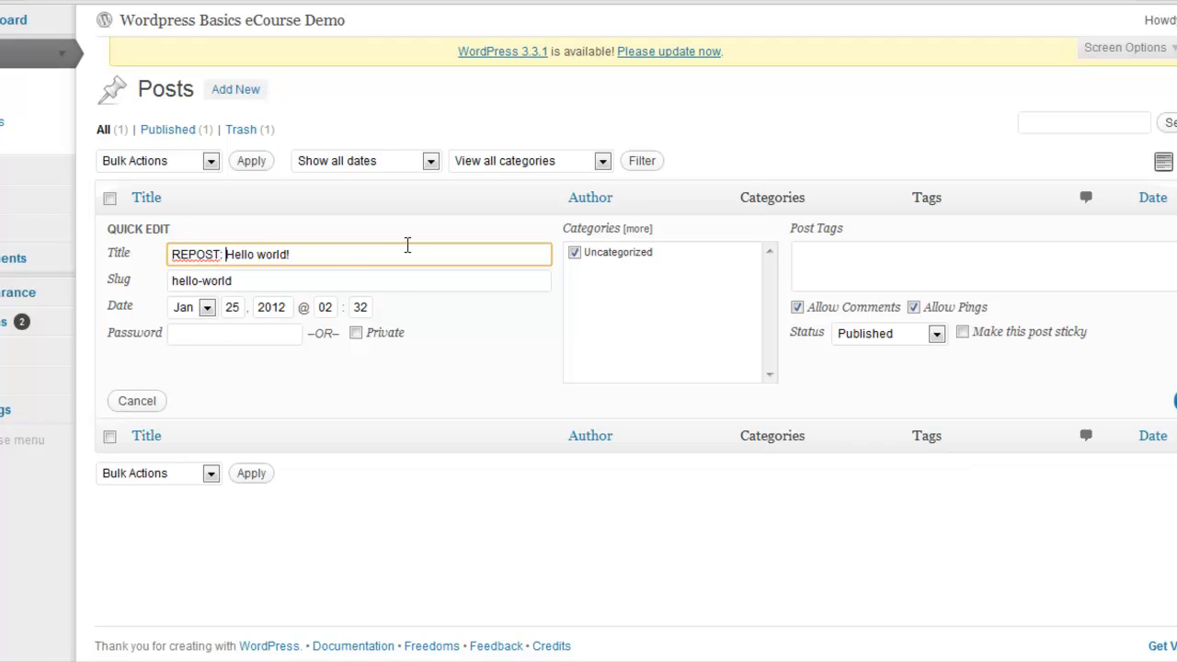
left_click(1174, 400)
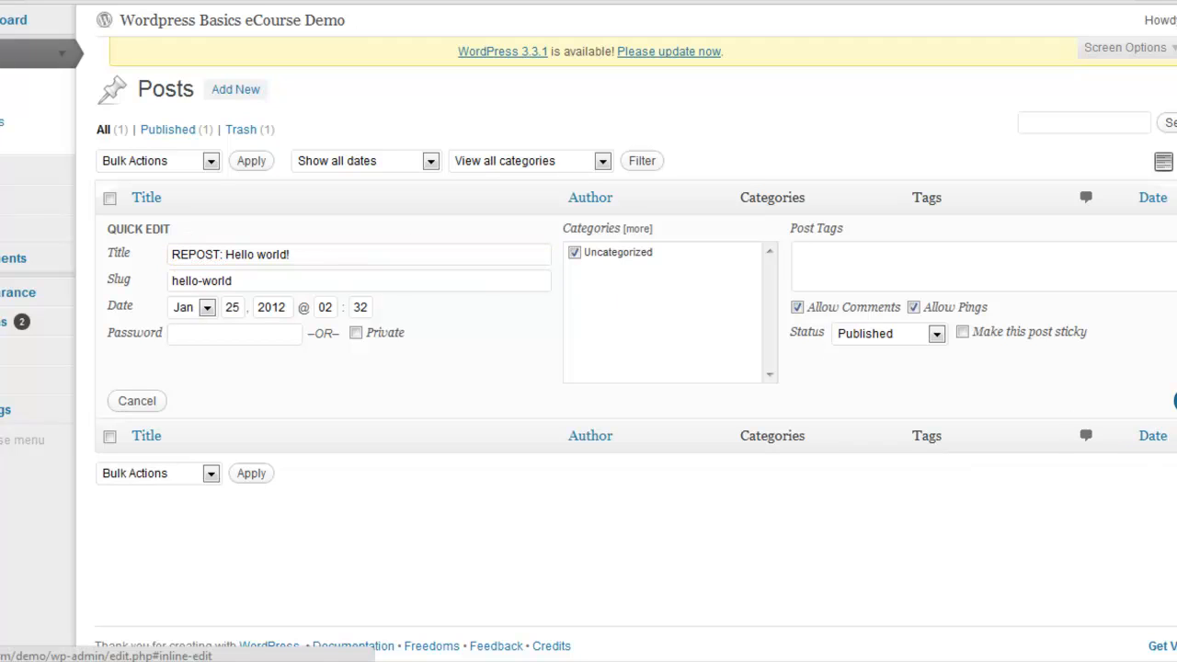
Reopen the REPOST: Hello world! post for quick editing, review its tag, comment and status options, and update it without changes
mouse_move(161, 241)
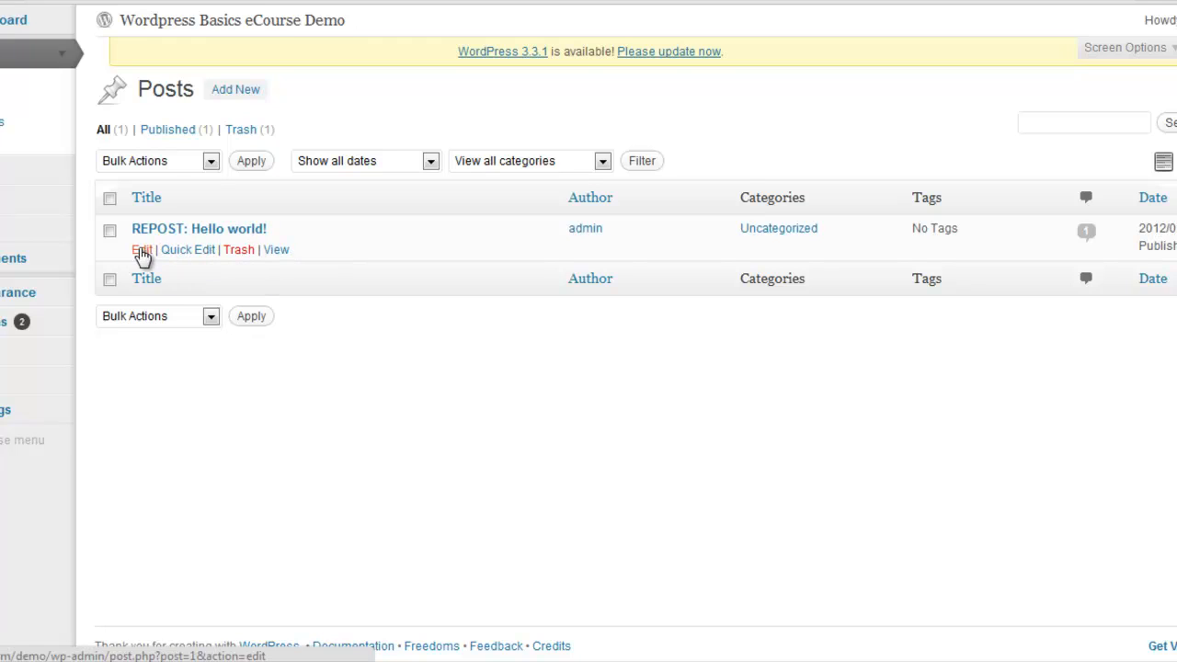
left_click(186, 253)
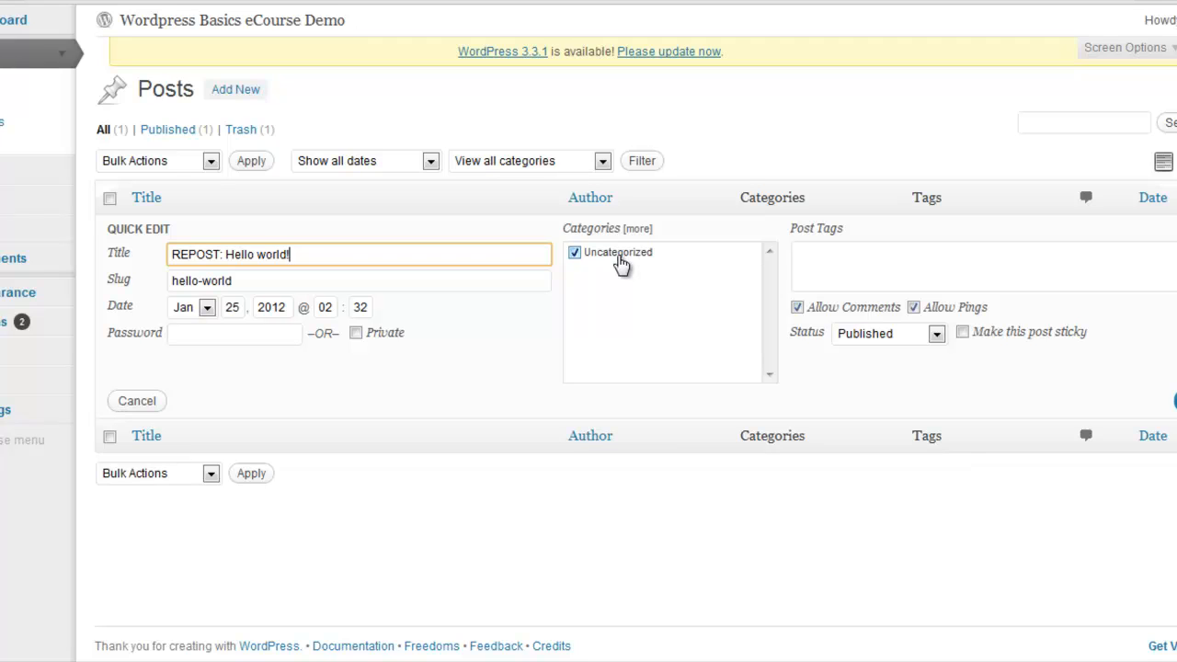
left_click(848, 259)
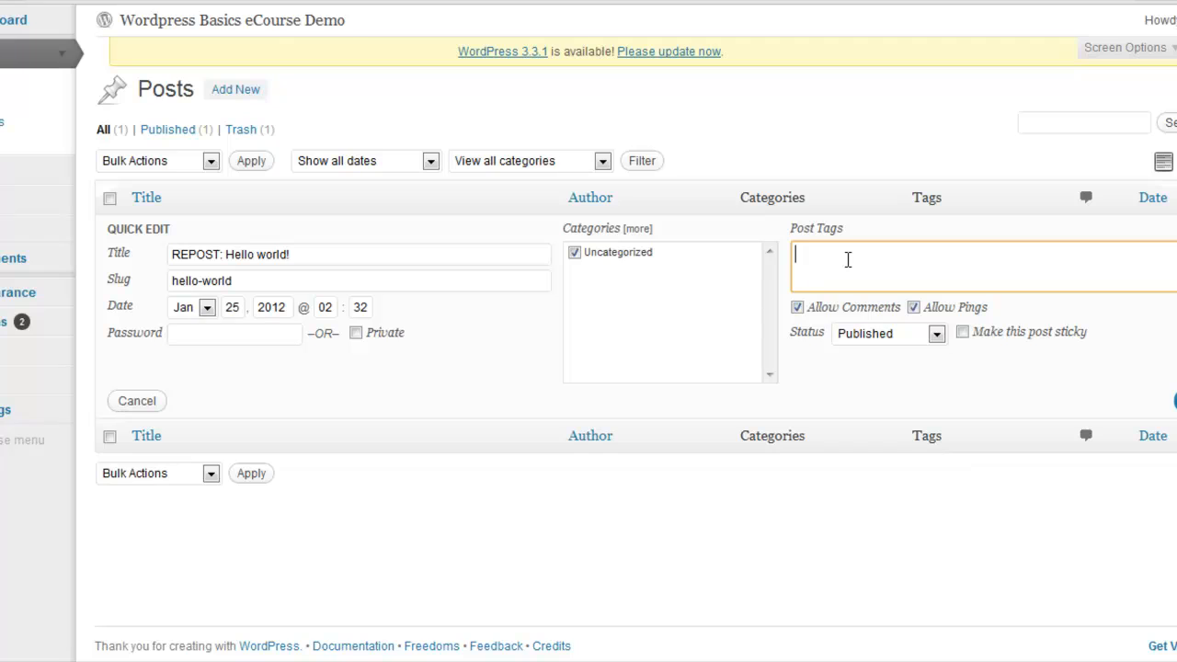
left_click(797, 309)
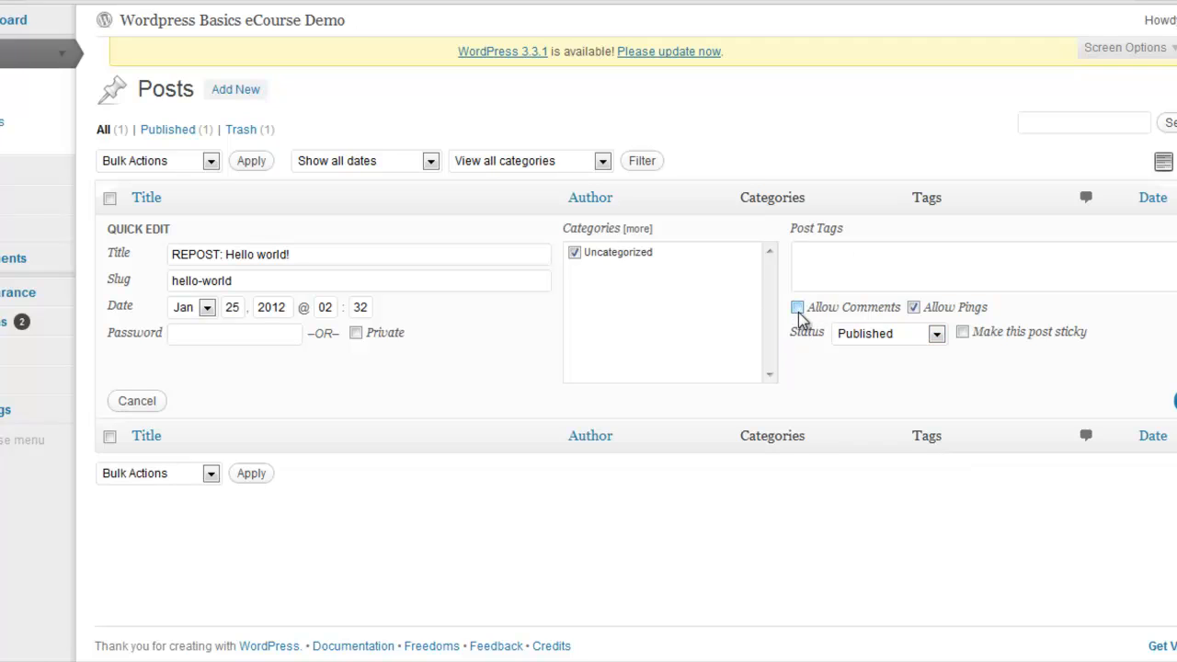
left_click(797, 310)
left_click(936, 335)
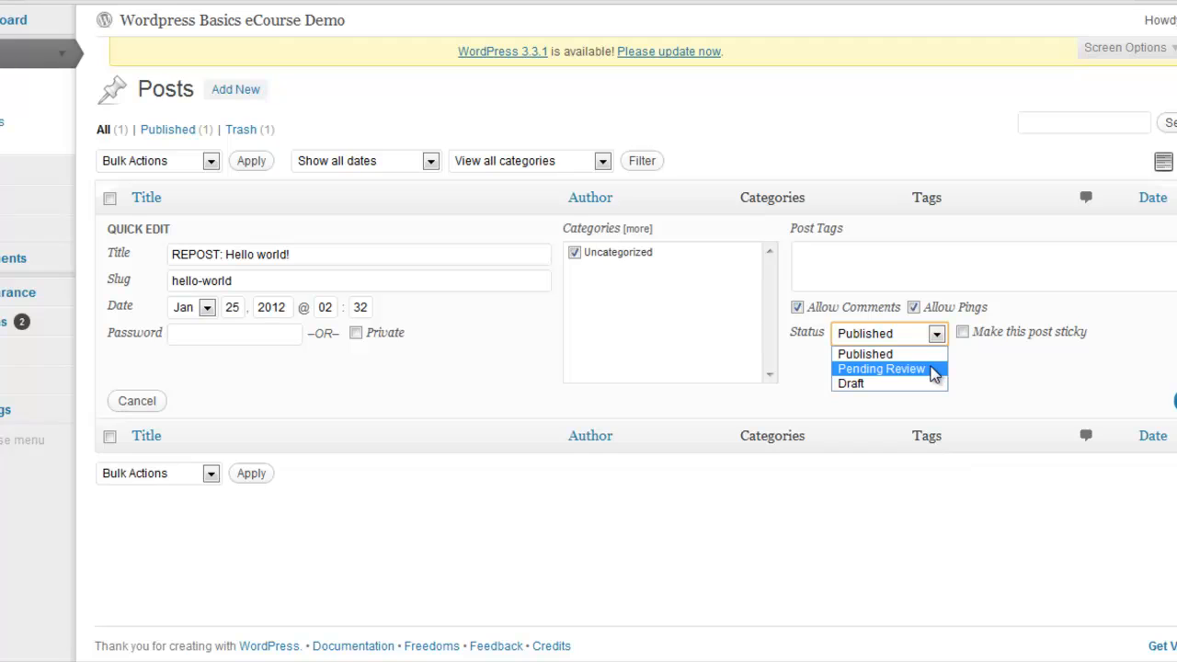
left_click(1043, 371)
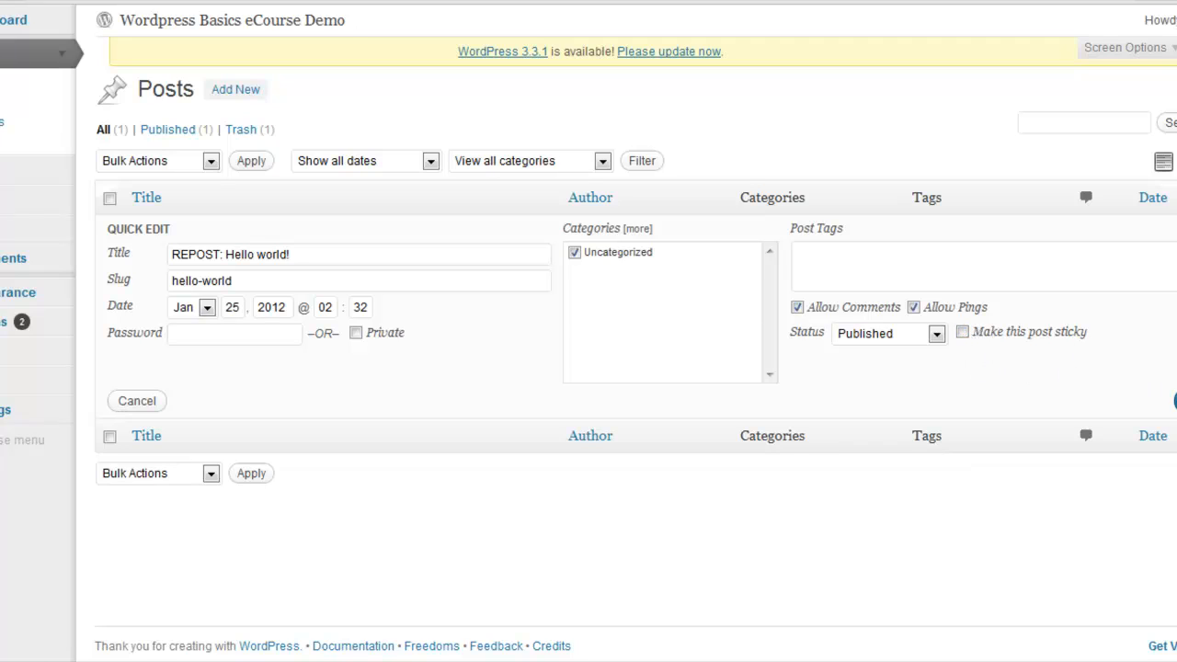
left_click(1175, 401)
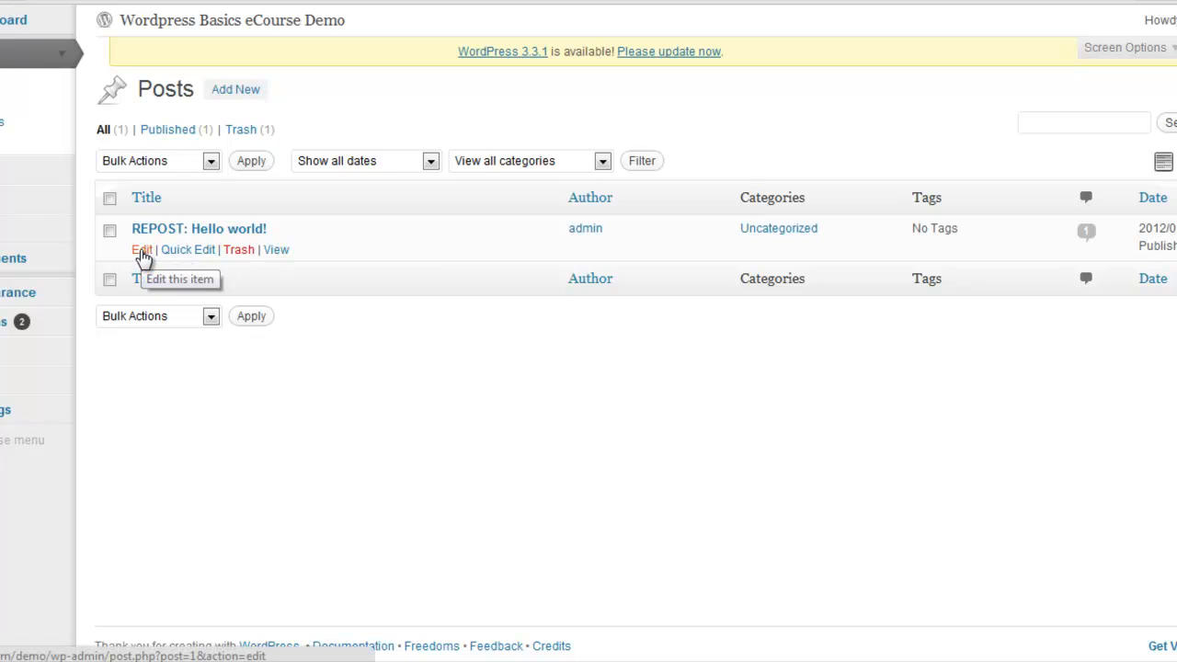
Open the REPOST: Hello world! post in the full editor and copy its entire body text
left_click(142, 254)
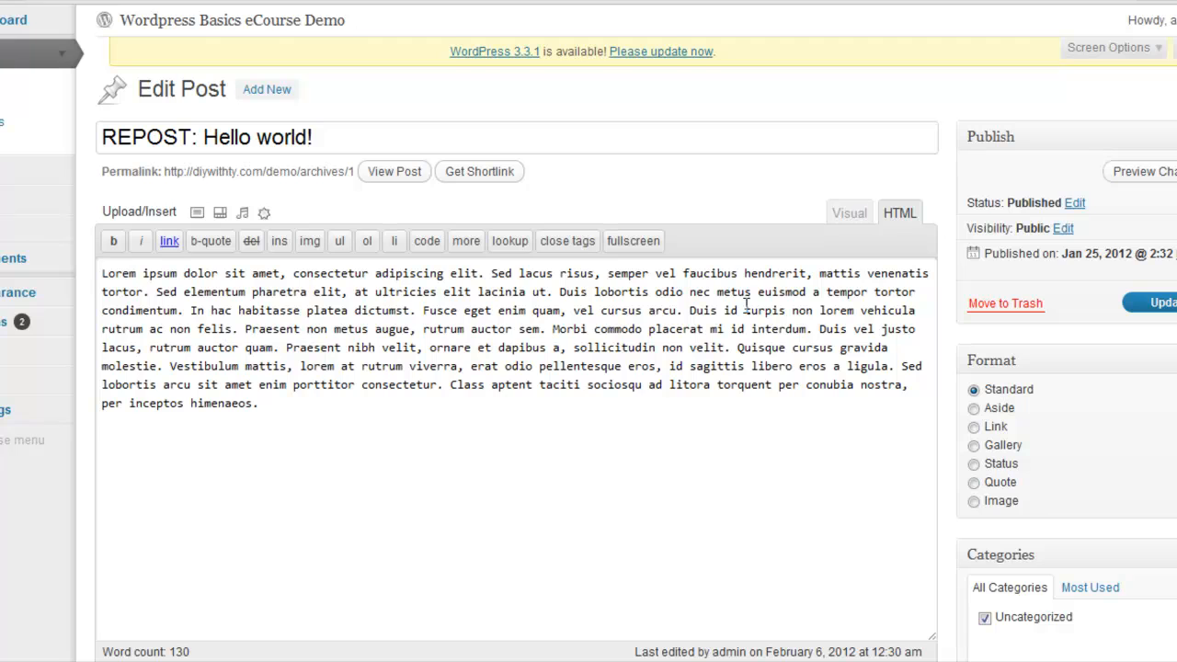
left_click_drag(287, 423, 87, 269)
right_click(154, 284)
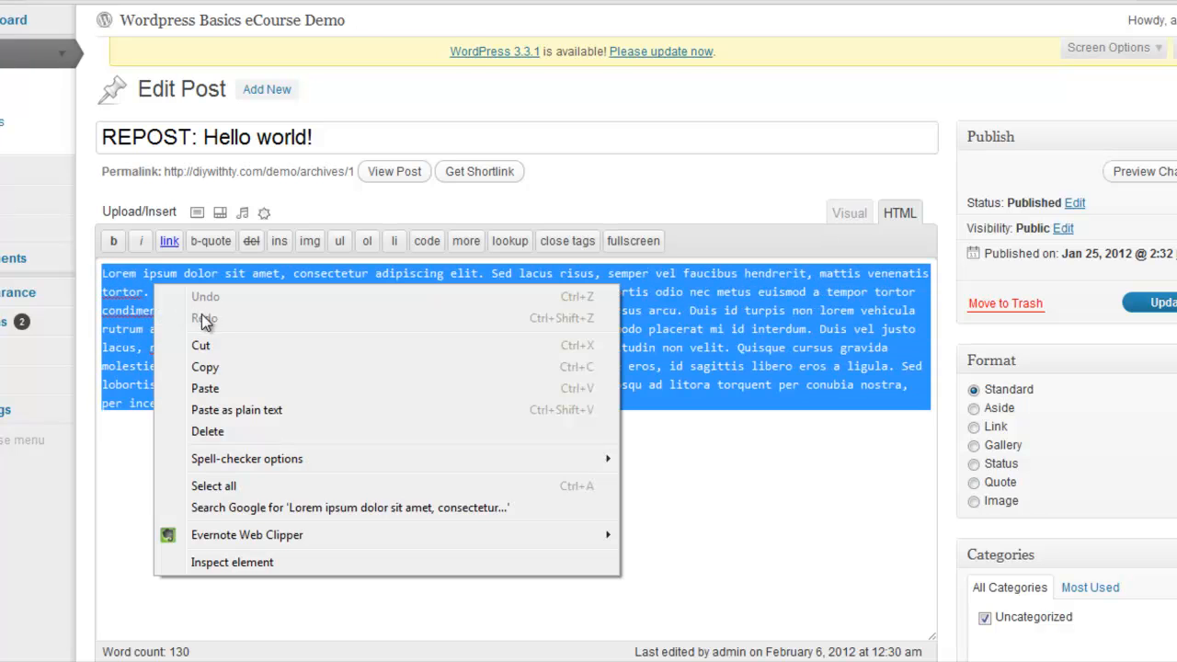
left_click(204, 367)
Compare the post body in the Visual and HTML editing modes, finishing in Visual mode
left_click(857, 219)
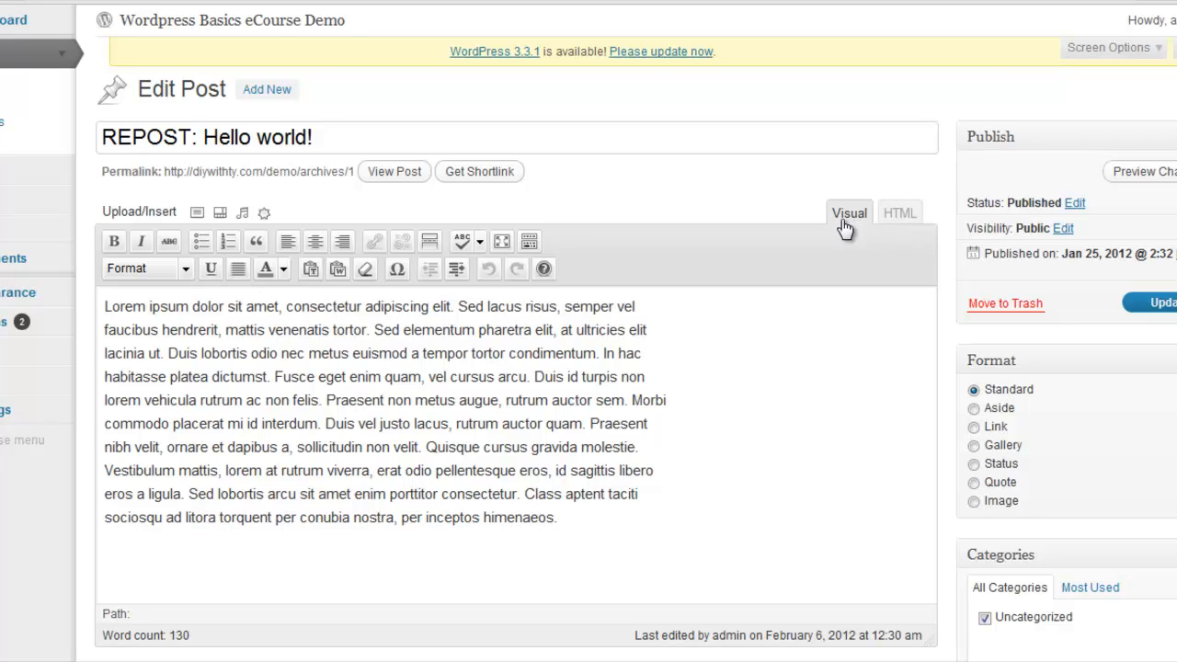
left_click(900, 231)
left_click_drag(358, 475, 89, 273)
left_click(603, 405)
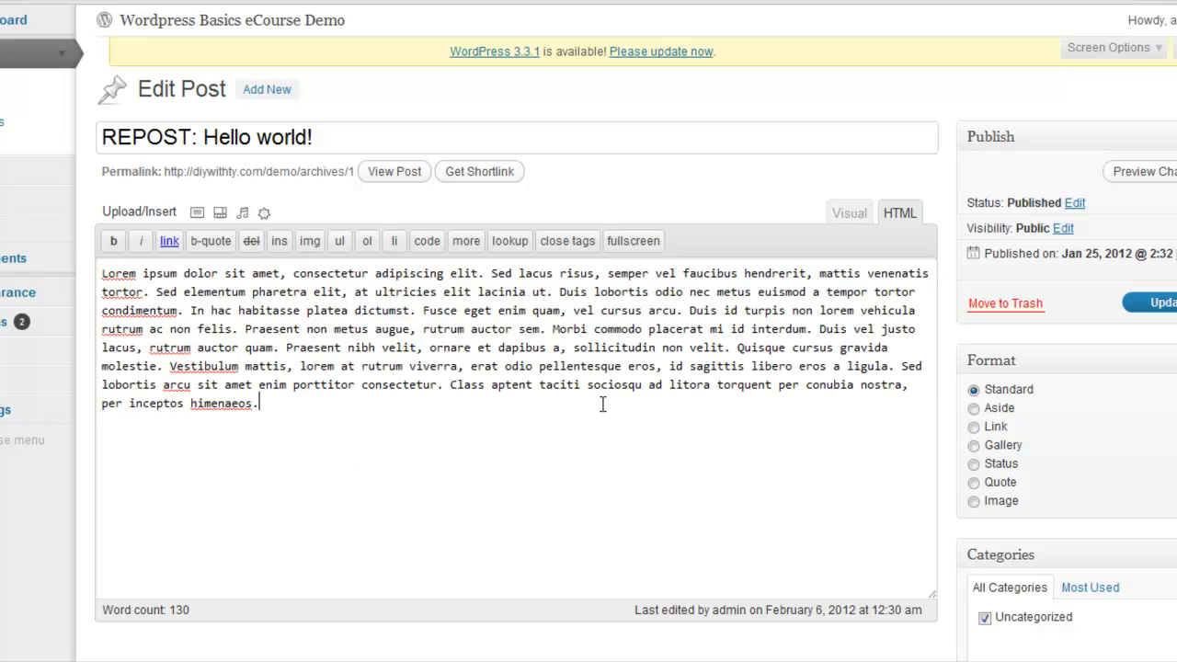
left_click(851, 220)
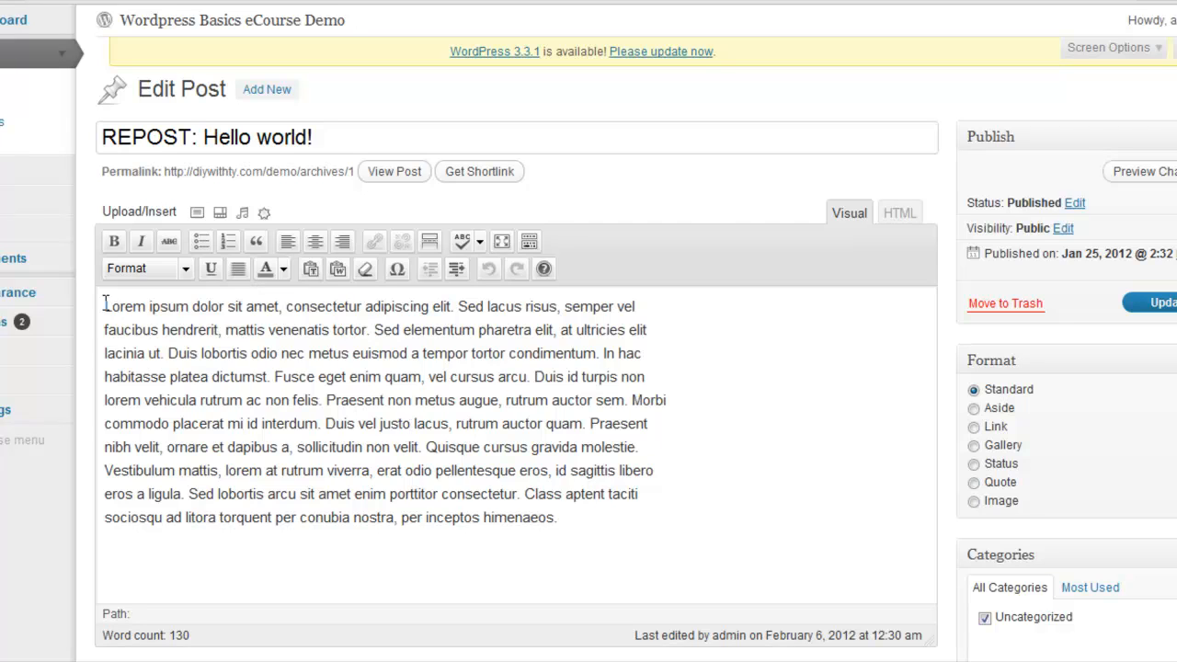
Make the opening words "Lorem ipsum dolor" of the post body bold
left_click_drag(104, 304, 224, 307)
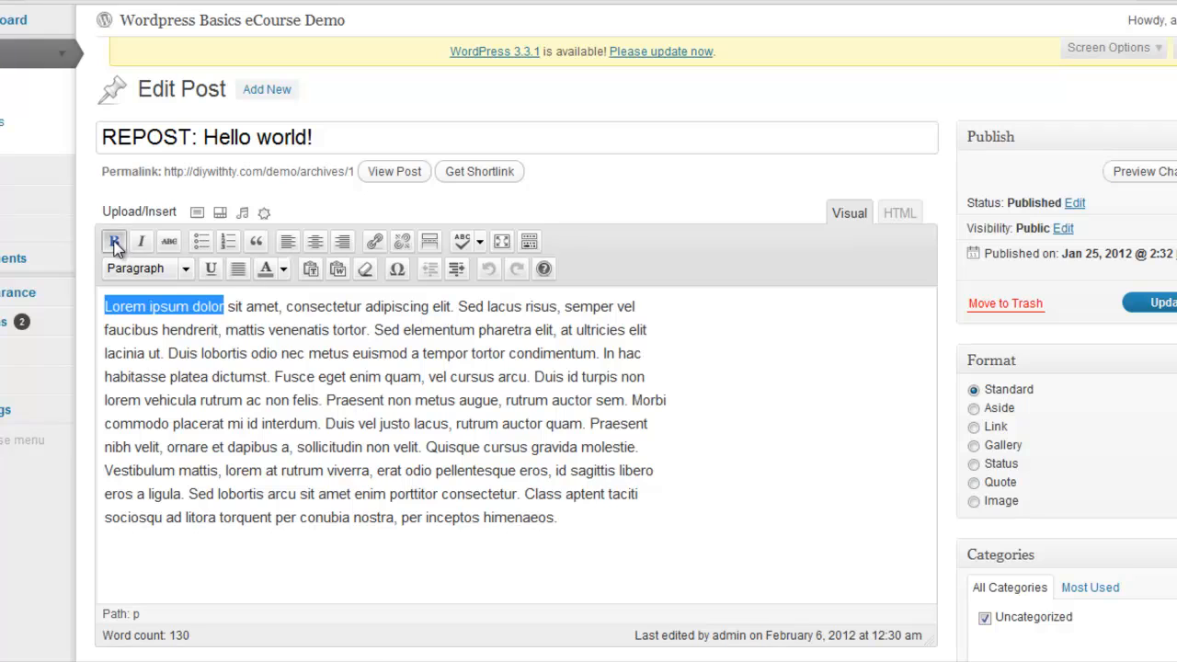
left_click(116, 242)
left_click(132, 329)
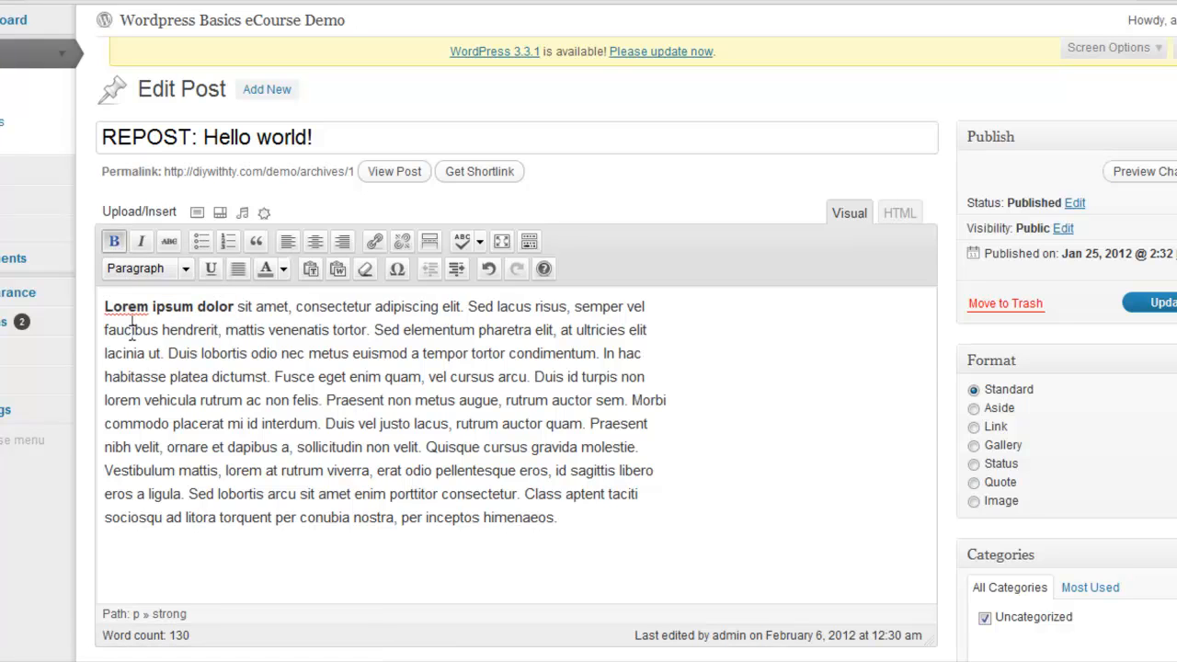
Copy "Sed lacus risus" from the first paragraph and paste it on a new line above that paragraph
left_click_drag(565, 306, 467, 308)
right_click(480, 305)
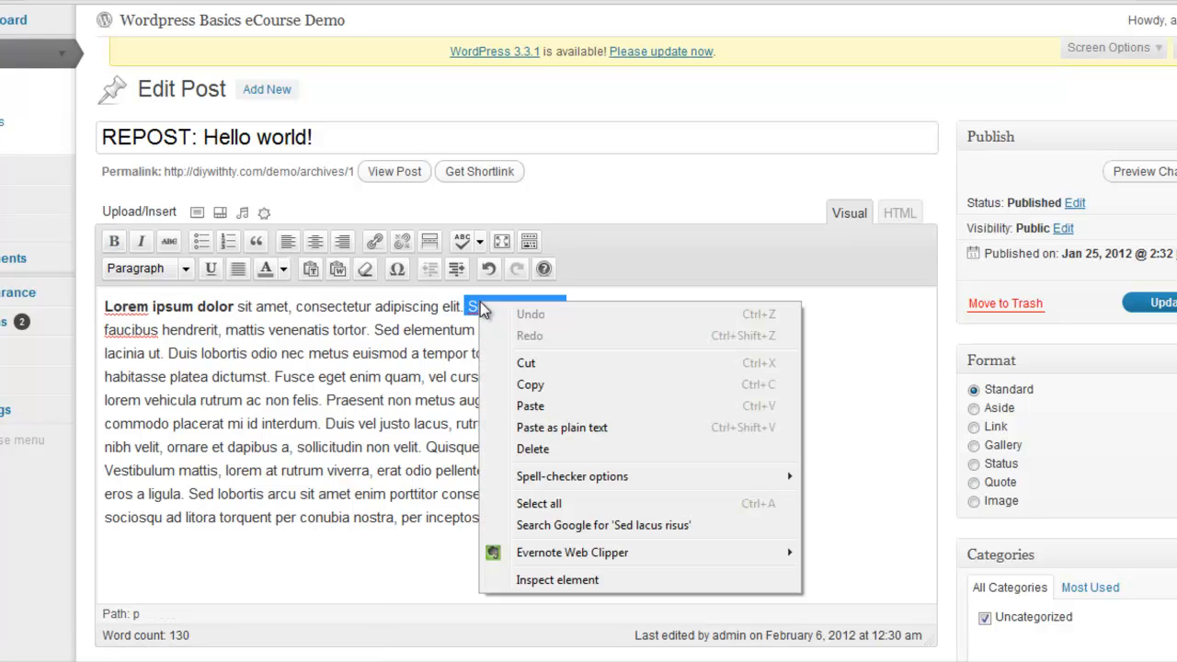
left_click(504, 385)
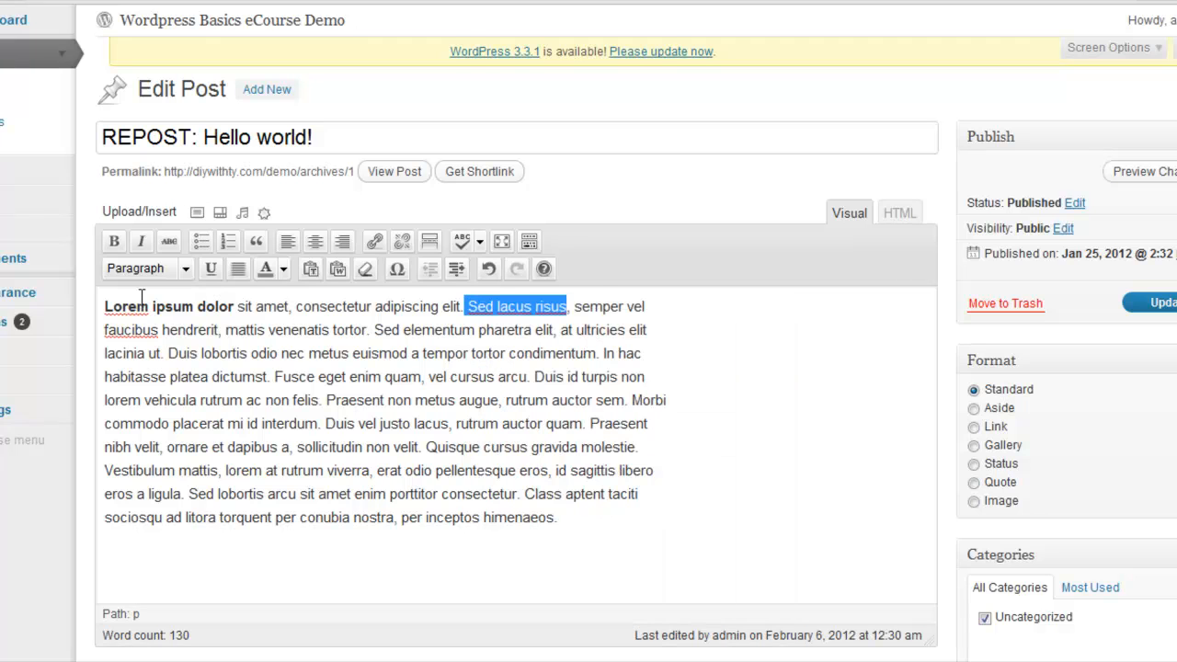
left_click(104, 306)
key("Return")
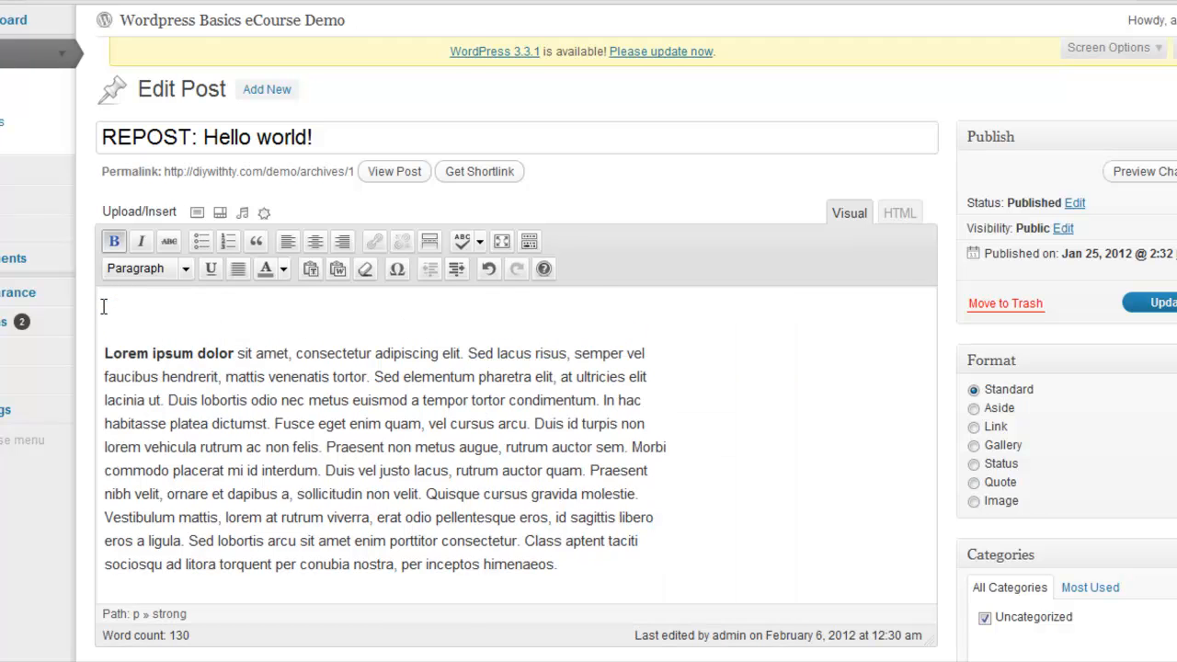
left_click(107, 306)
right_click(110, 305)
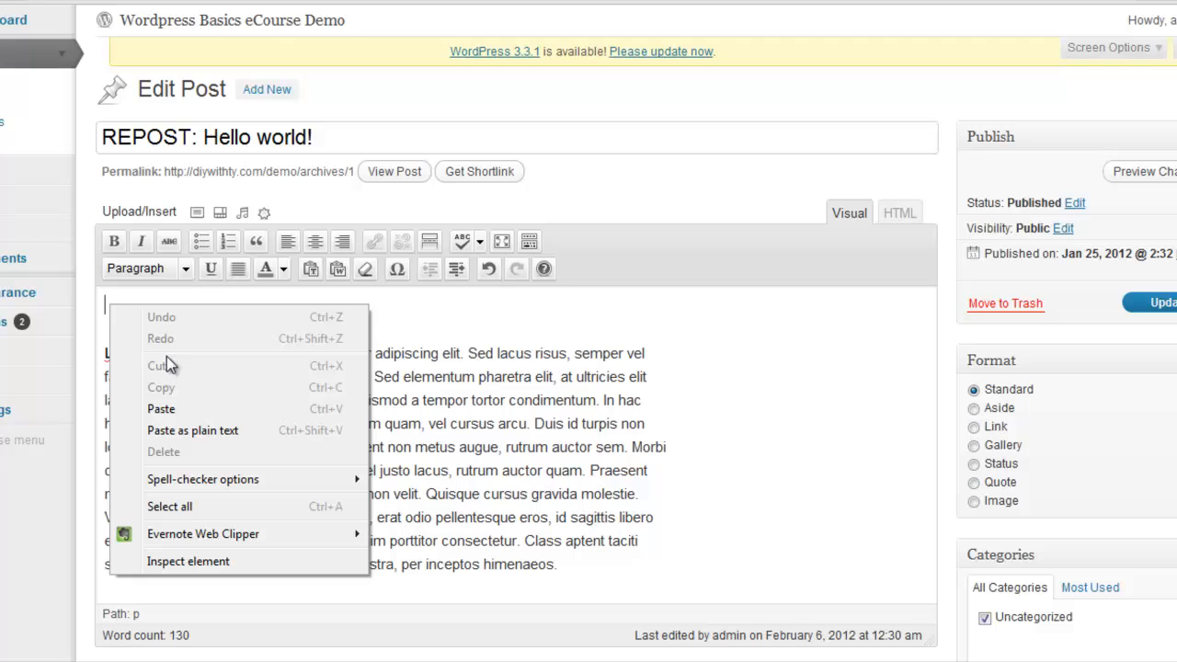
left_click(179, 409)
Try Heading 2 on the "Sed lacus risus" line above the first paragraph and set it to Heading 1
left_click_drag(220, 306, 92, 299)
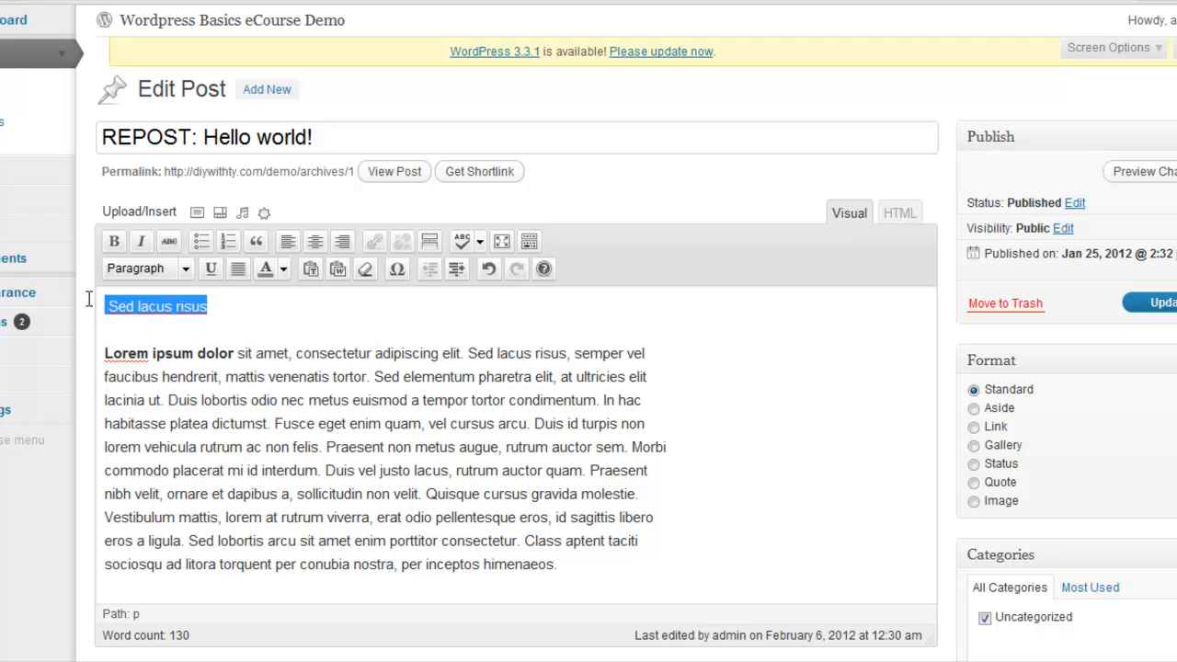
left_click(168, 267)
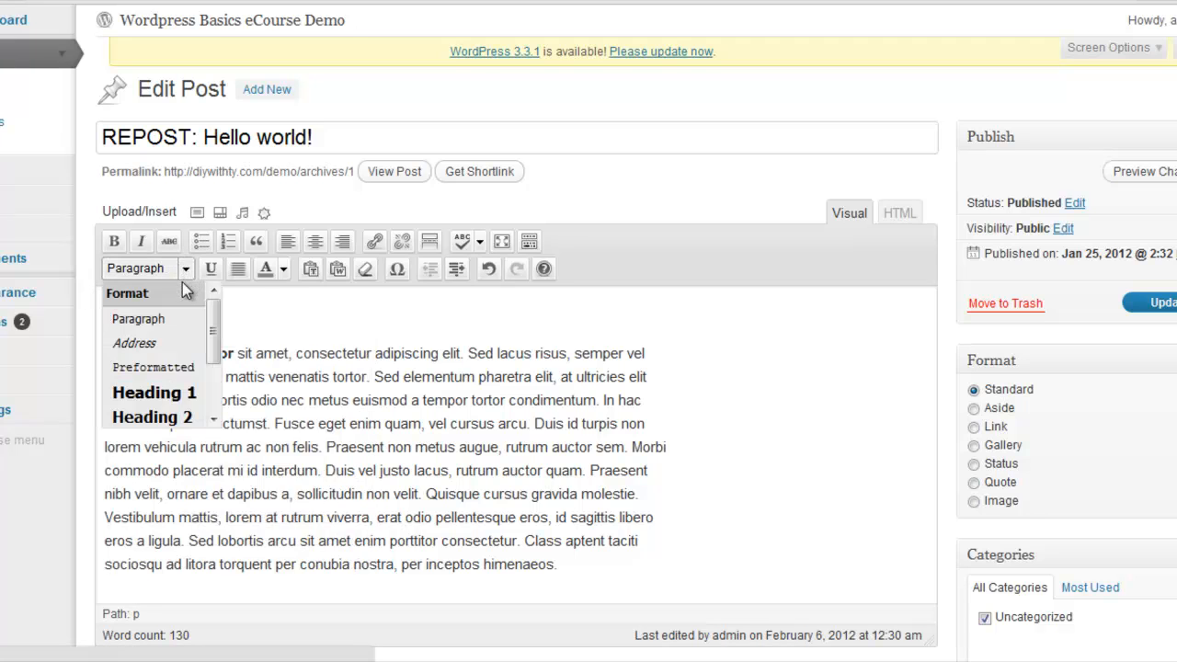
left_click(168, 416)
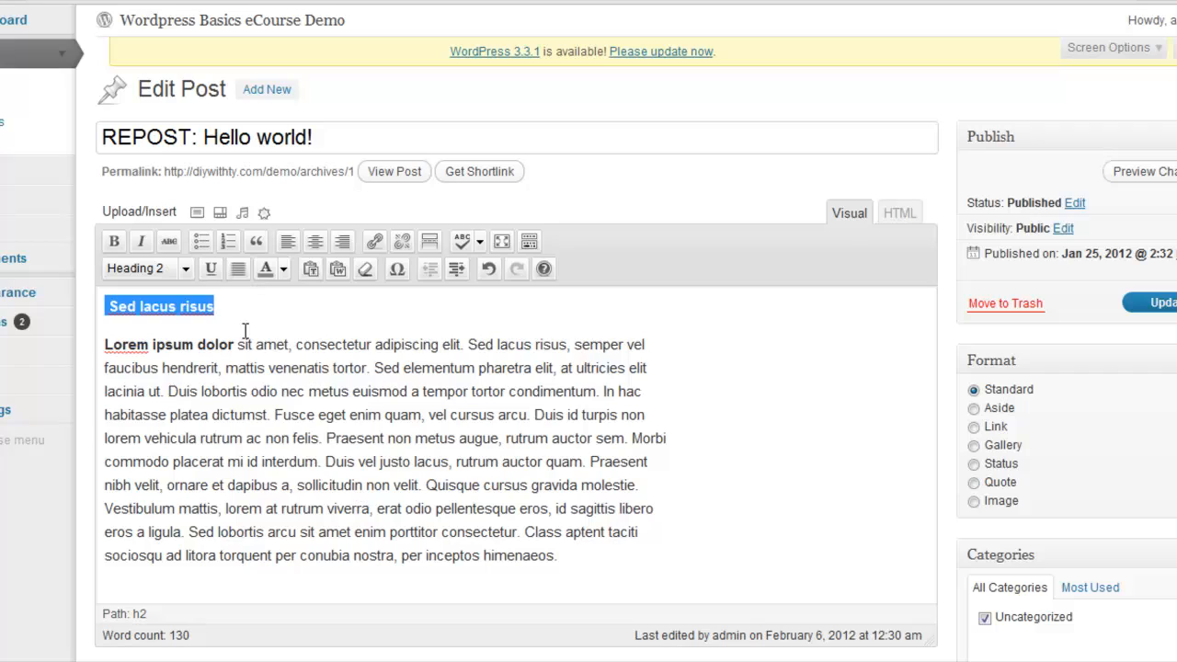
left_click(184, 270)
left_click(181, 393)
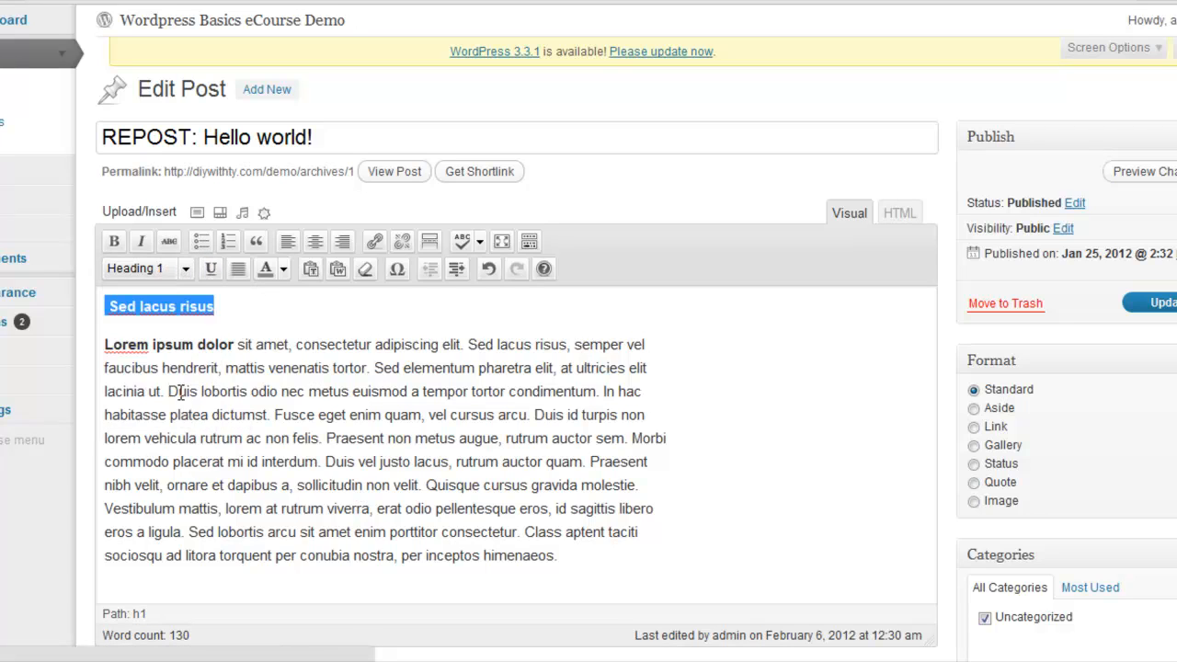
left_click(245, 344)
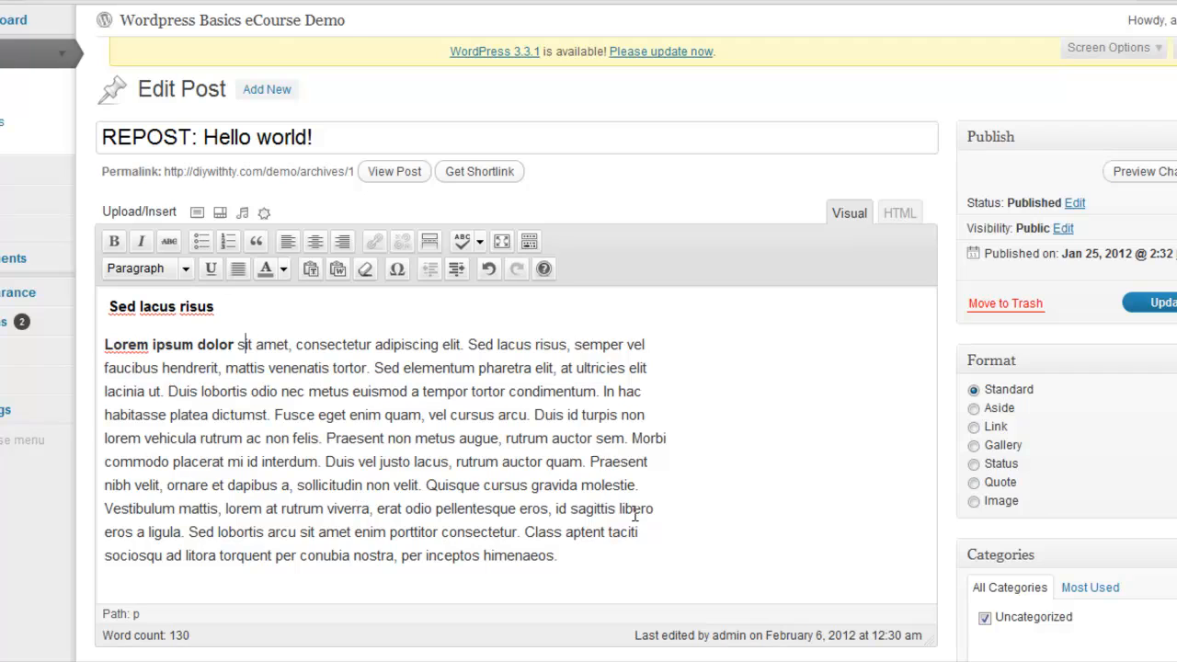
Start a new paragraph at "Quisque cursus gravida molestie." and make that sentence italic
left_click(424, 485)
key("Return")
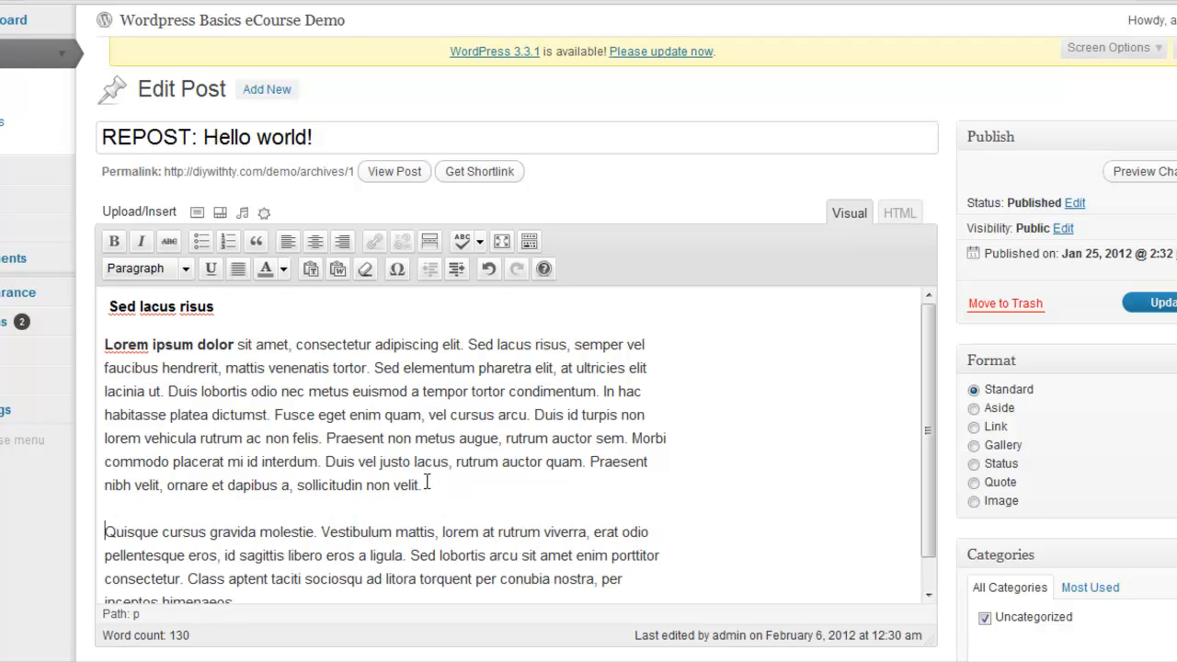
left_click_drag(926, 408, 930, 444)
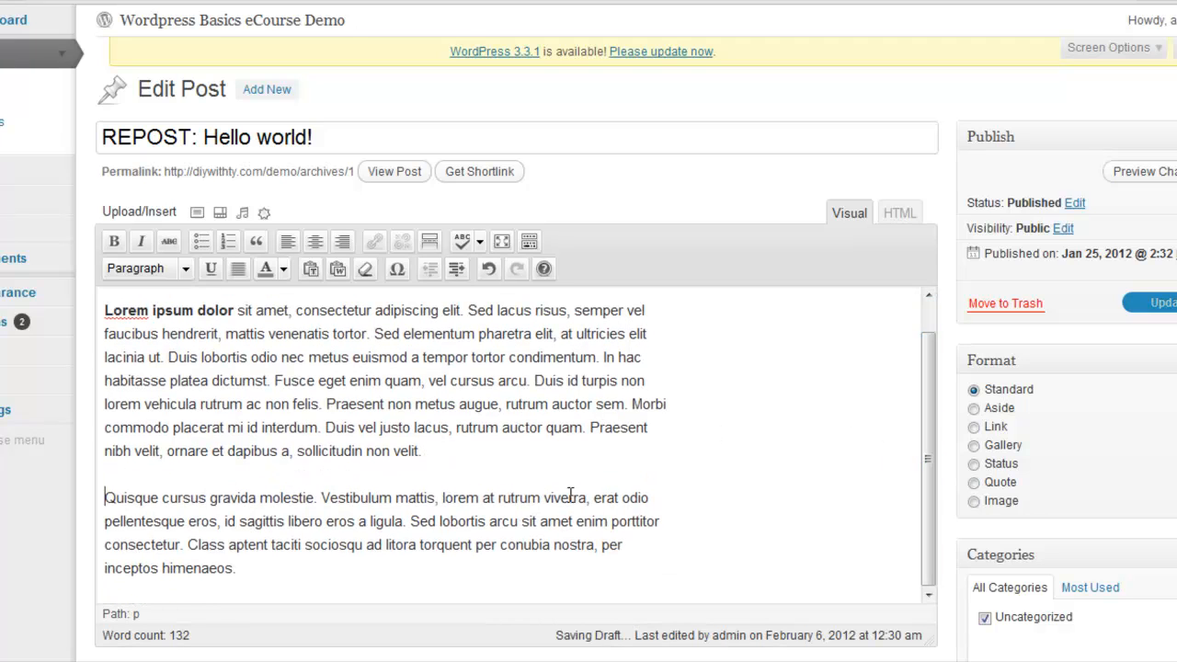
left_click_drag(318, 497, 104, 497)
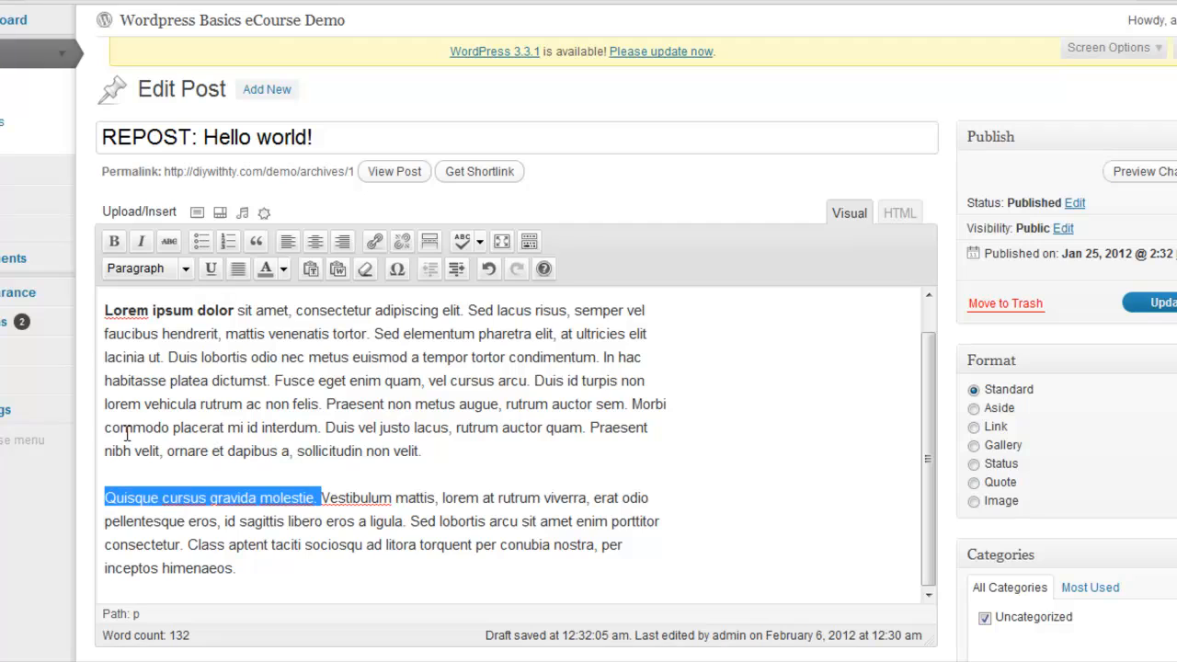
left_click(141, 242)
Add three separate lines reading "Sed lacus risus" between the first paragraph and the "Quisque cursus gravida molestie" paragraph
left_click(455, 446)
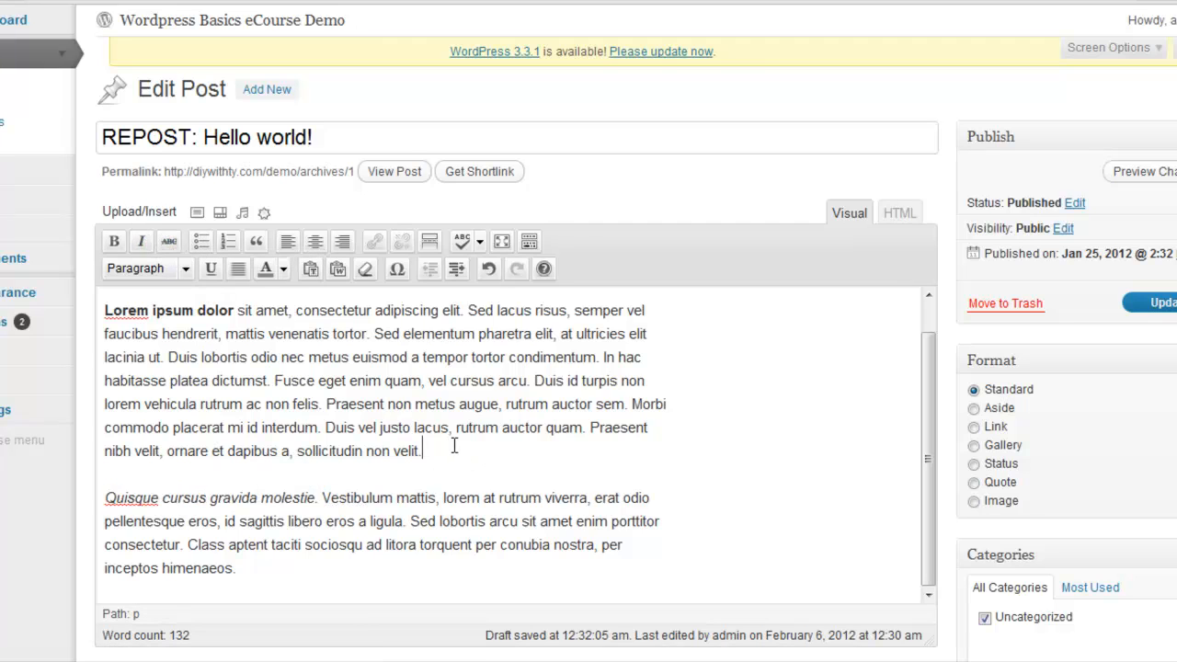
key("Return")
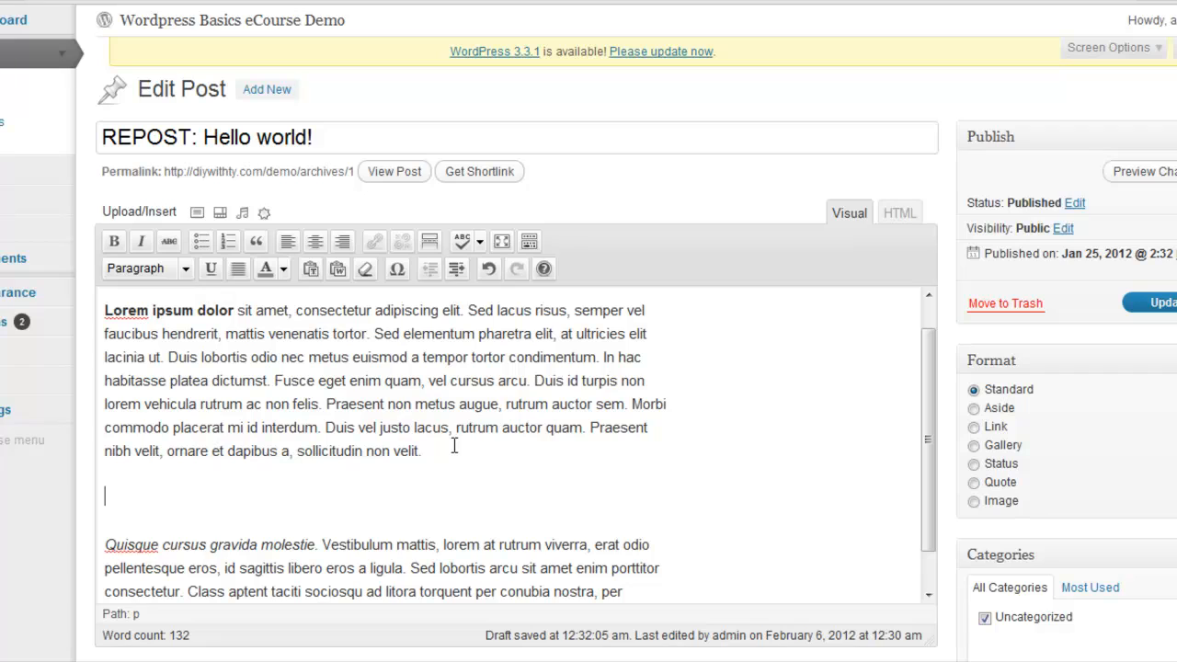
type("Sed lacus risus")
key("Return")
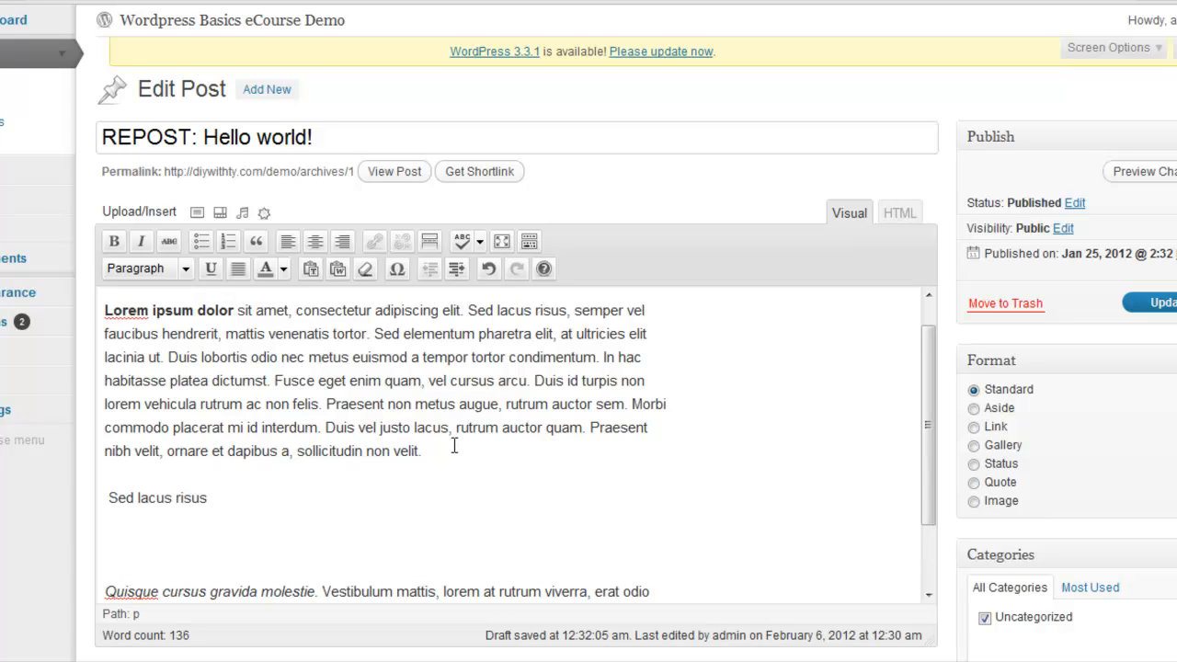
key("ctrl+v")
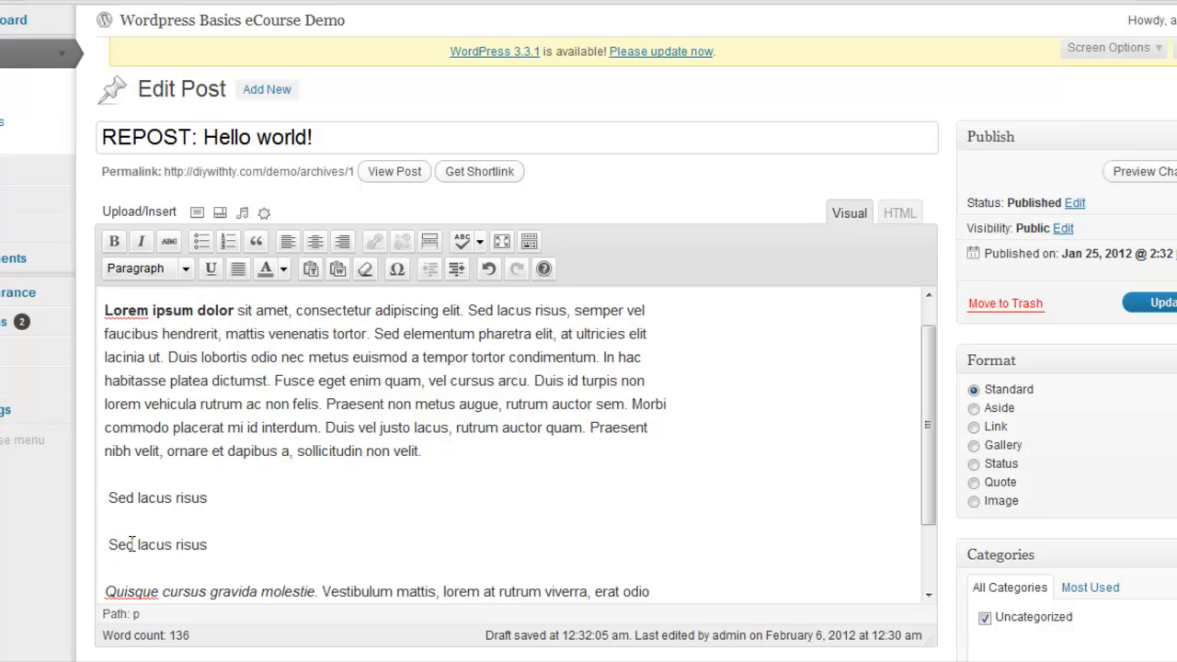
key("Return")
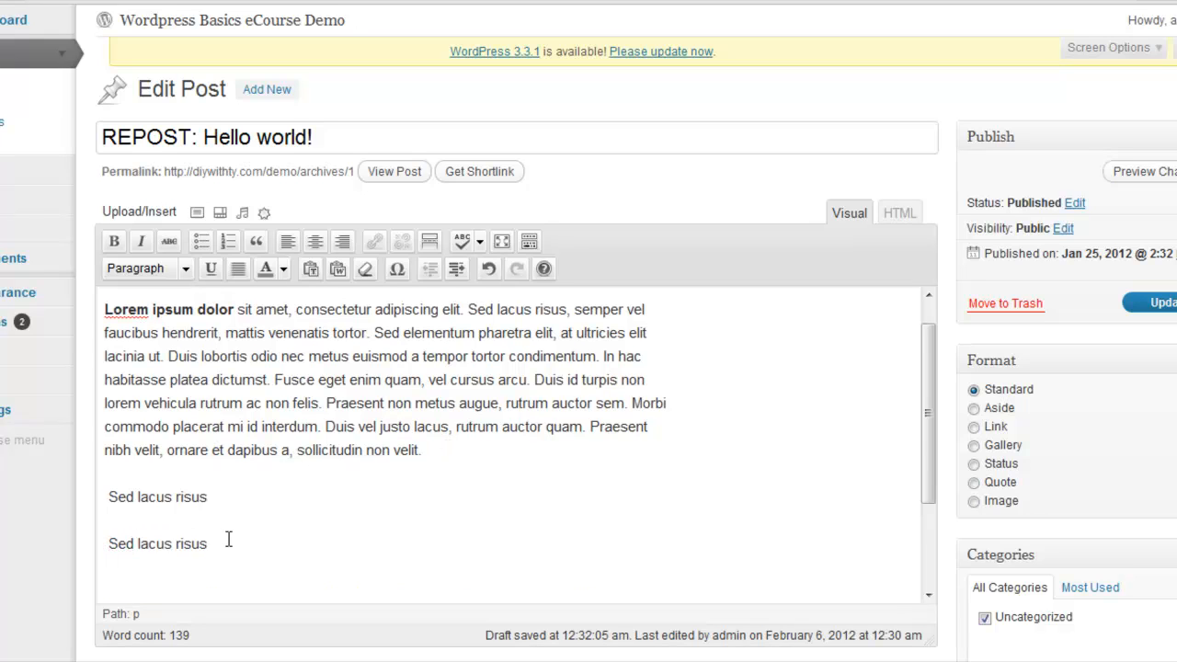
key("ctrl+v")
Try a bulleted list on the three "Sed lacus risus" lines and make them a numbered list
left_click_drag(229, 589, 92, 493)
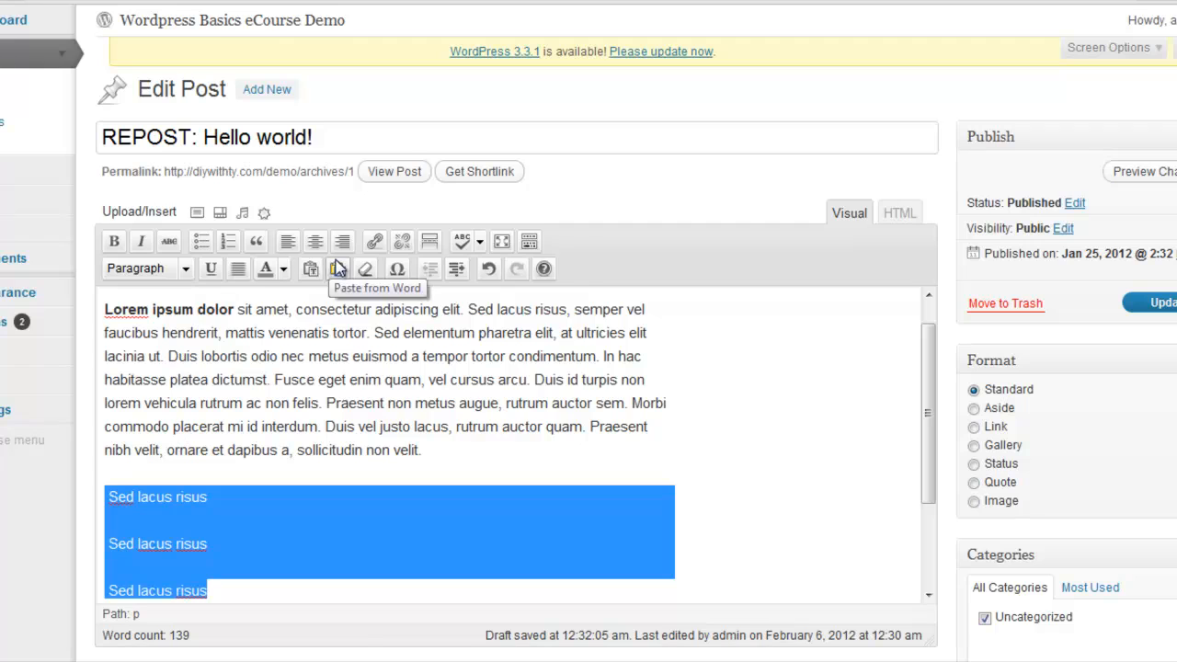
left_click(198, 241)
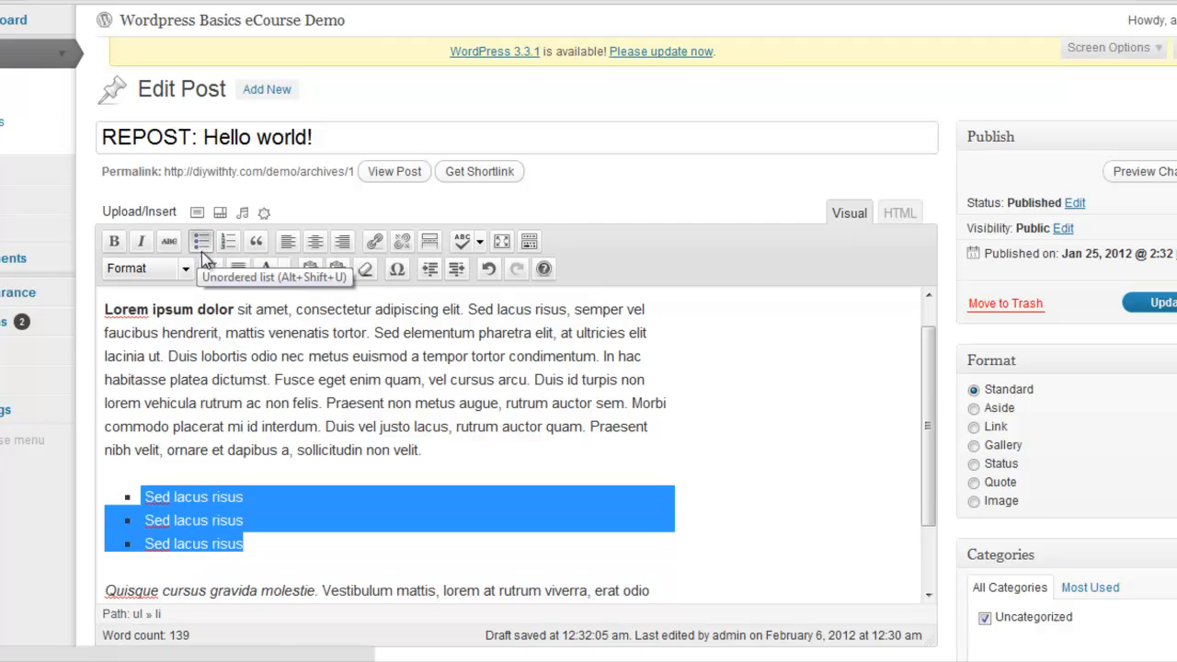
left_click(227, 242)
left_click(608, 464)
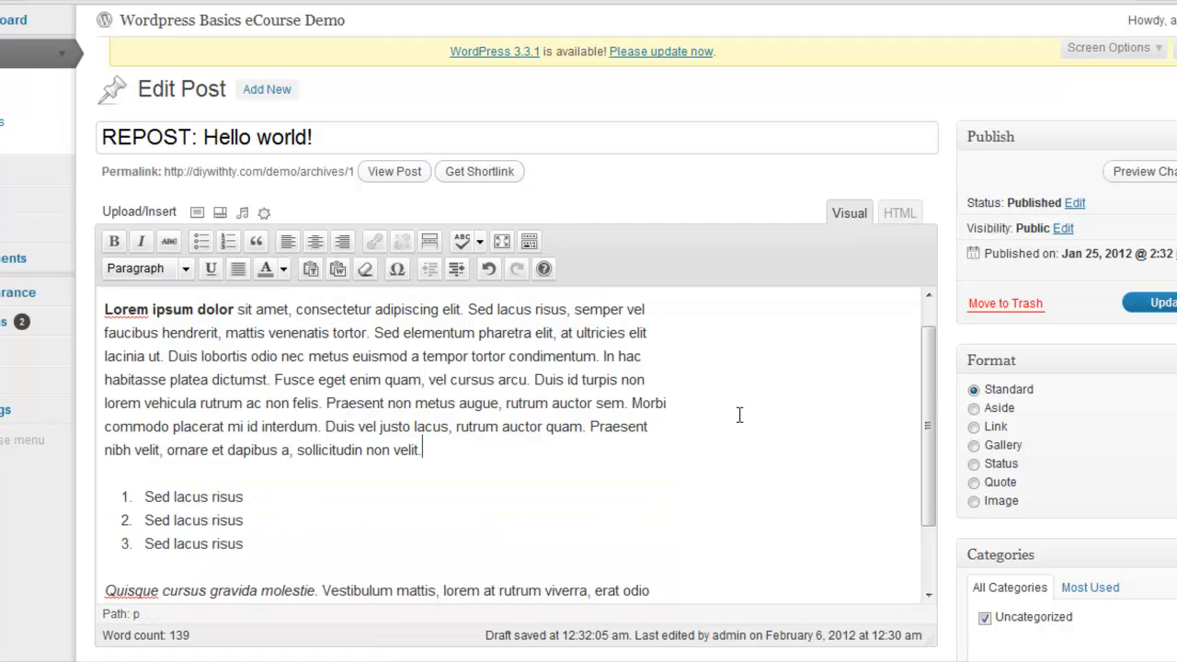
Remove the leading space from the "Sed lacus risus" heading above the first paragraph
left_click_drag(921, 412, 938, 348)
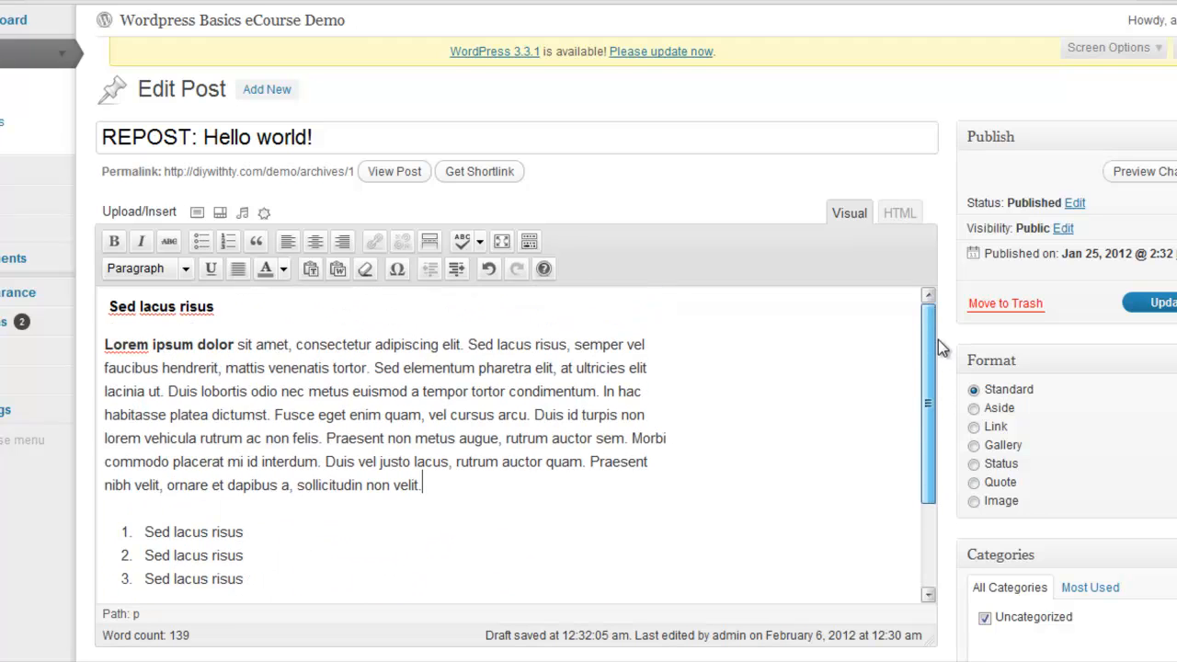
left_click(108, 308)
key("BackSpace")
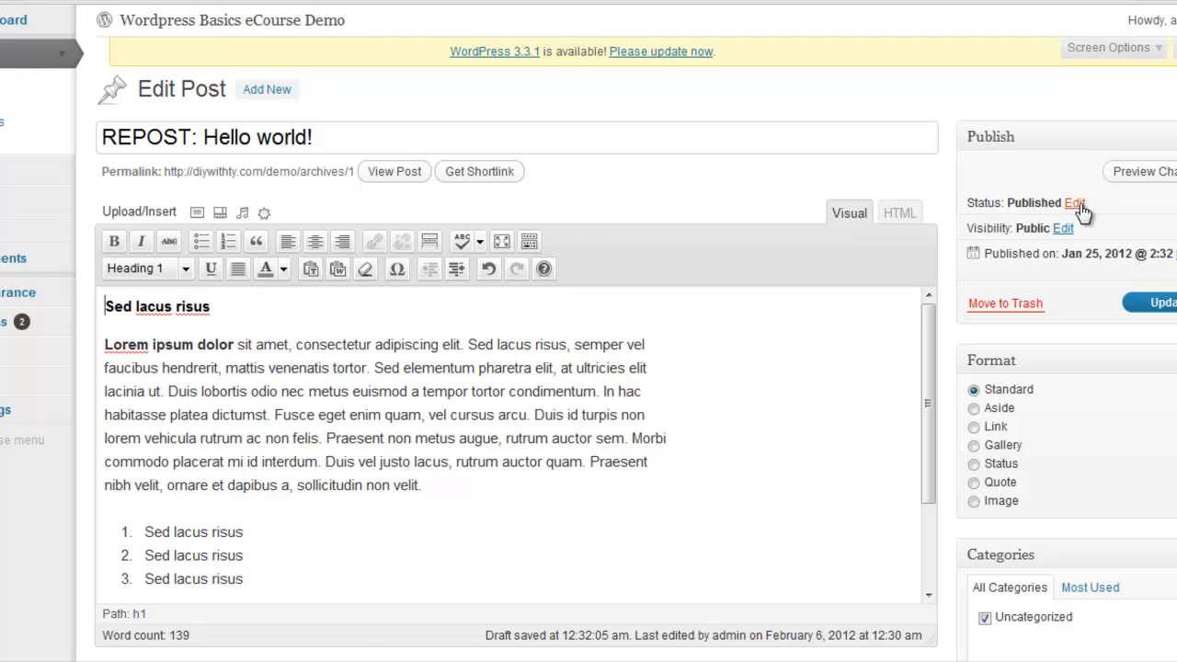
Open the post's visibility and status settings and review the available status choices without changing the status
left_click(1064, 230)
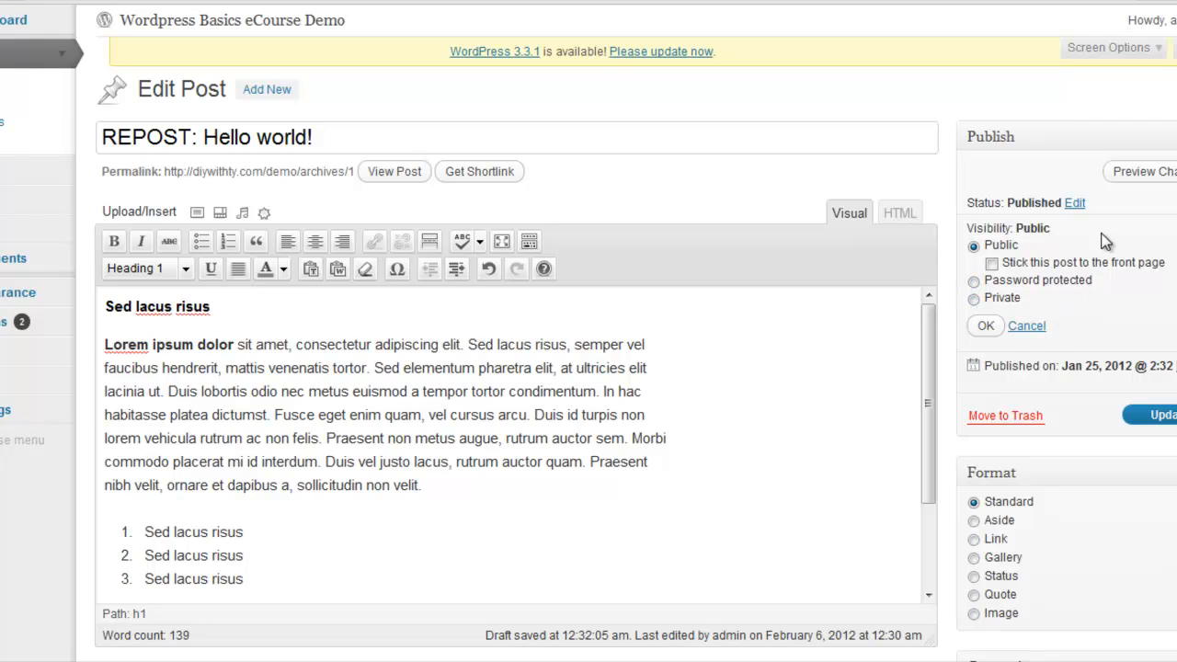
left_click(1076, 203)
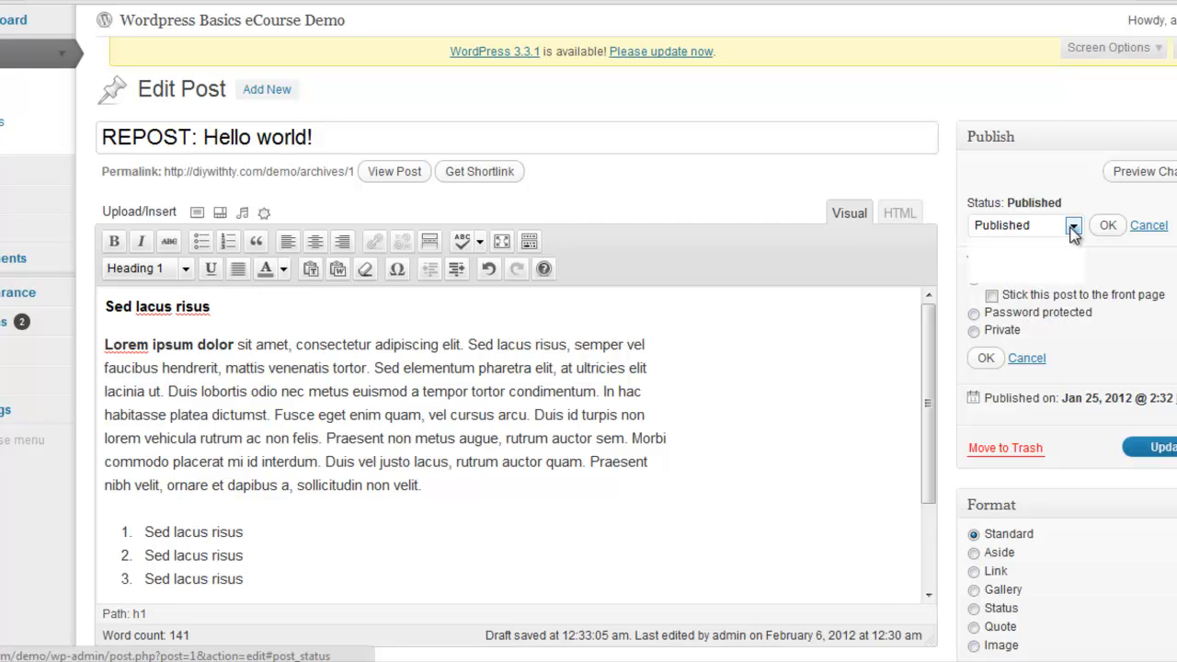
left_click(1073, 228)
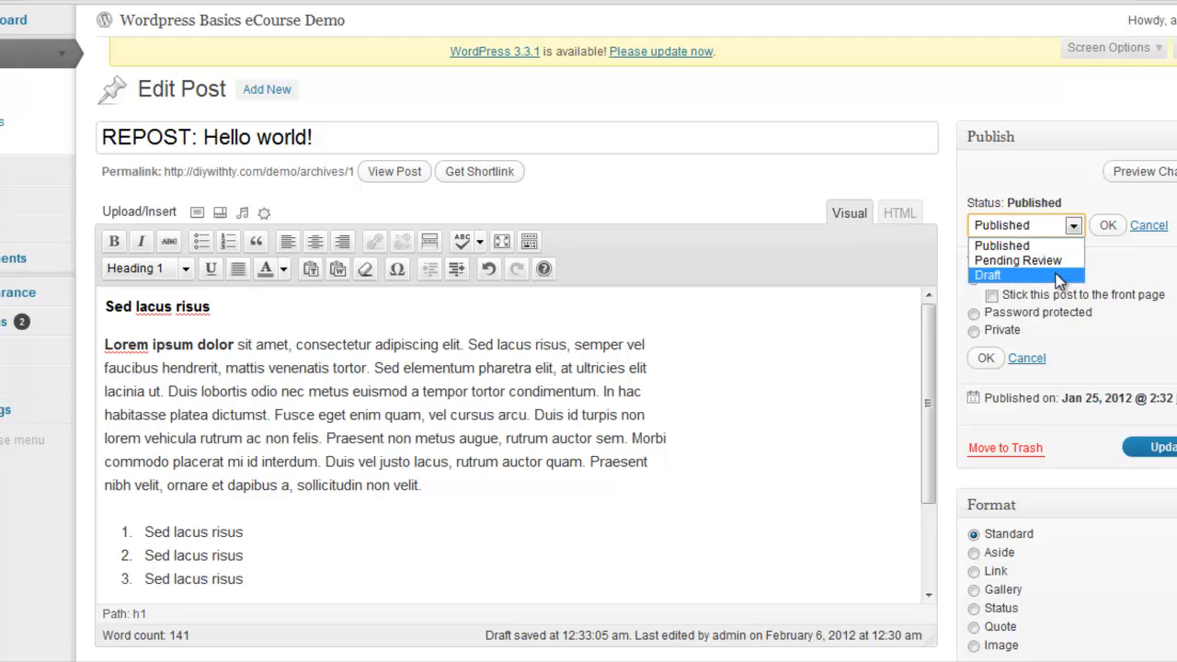
left_click(1168, 268)
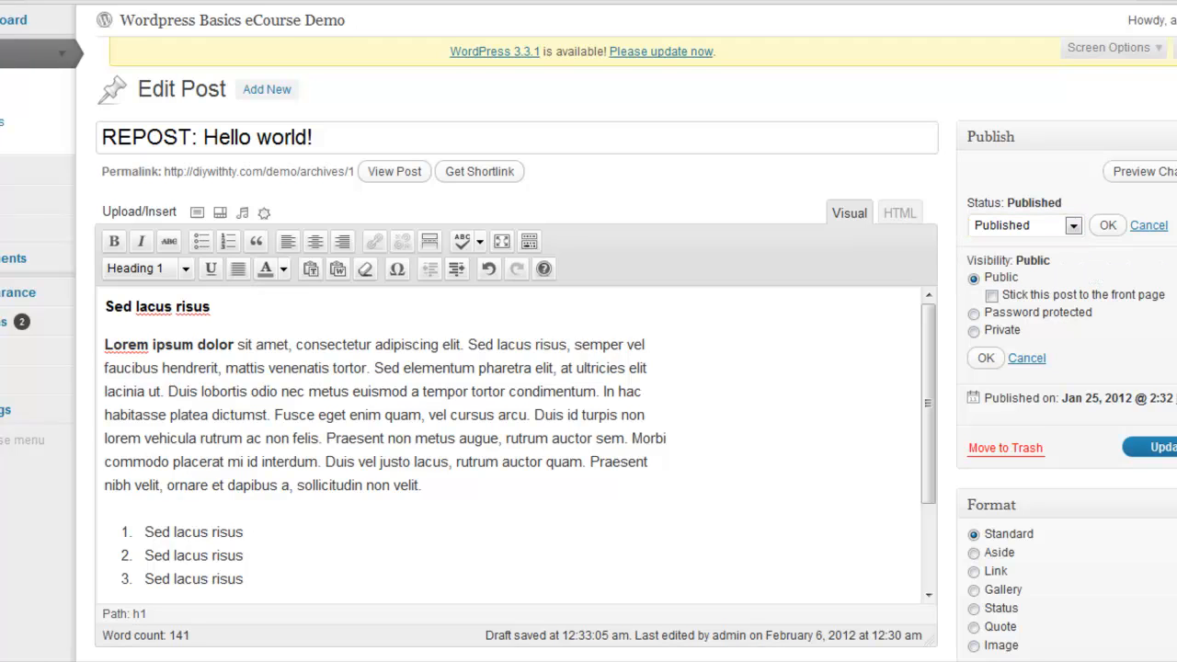
Examine the publishing settings, the post format options and the categories of the post
scroll(515, 367, "down", 3)
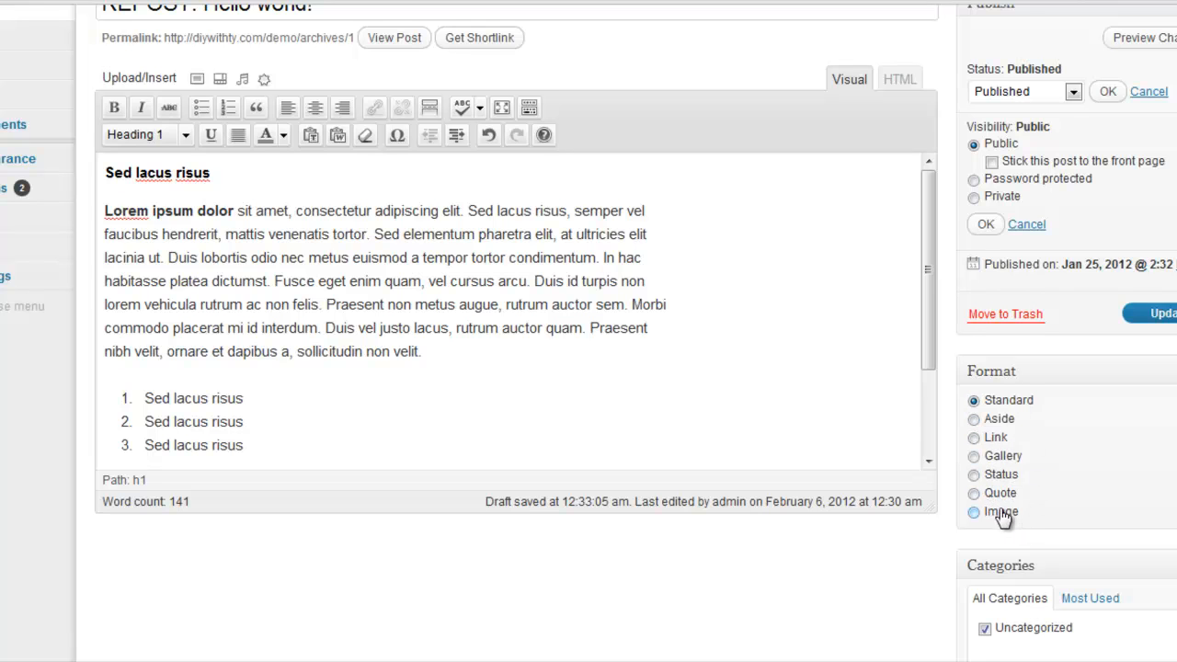
scroll(588, 331, "down", 1)
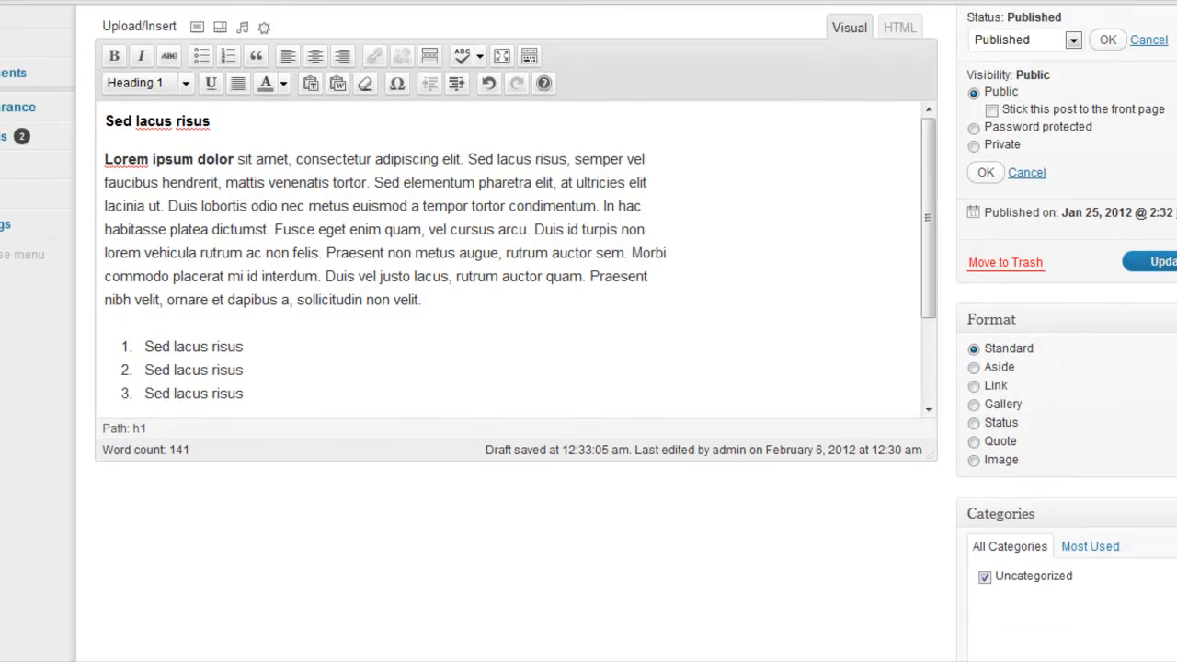
scroll(588, 331, "up", 1)
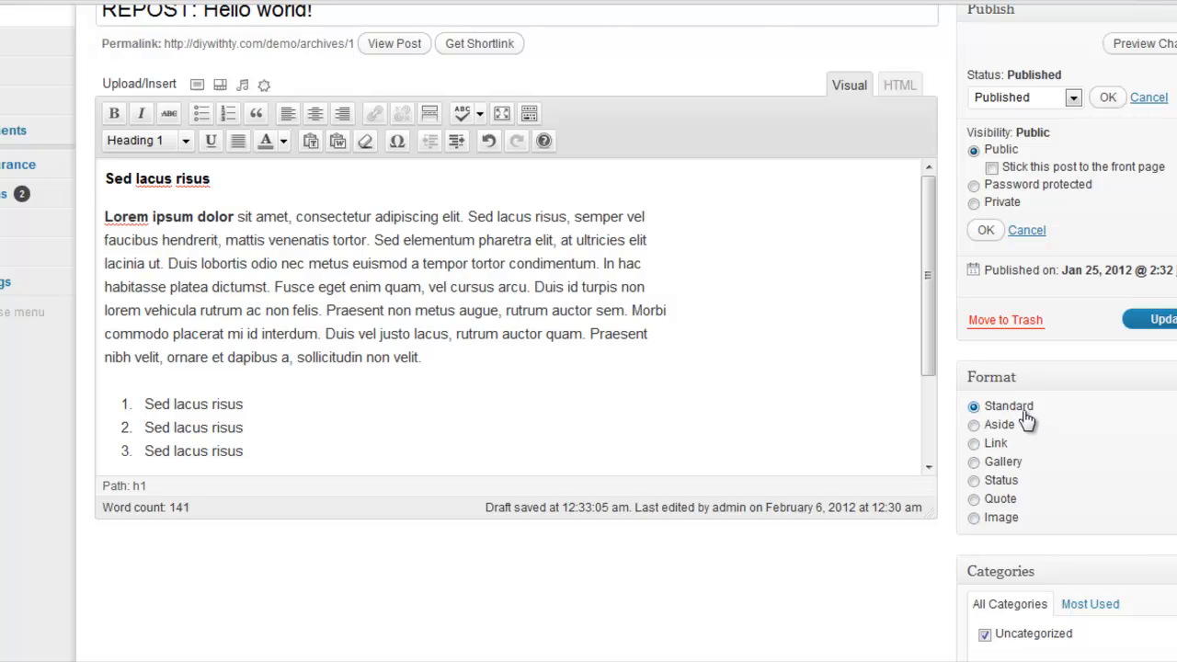
mouse_move(927, 260)
left_mouse_down()
mouse_move(928, 423)
mouse_move(928, 242)
left_mouse_up()
scroll(589, 331, "up", 1)
scroll(588, 331, "up", 2)
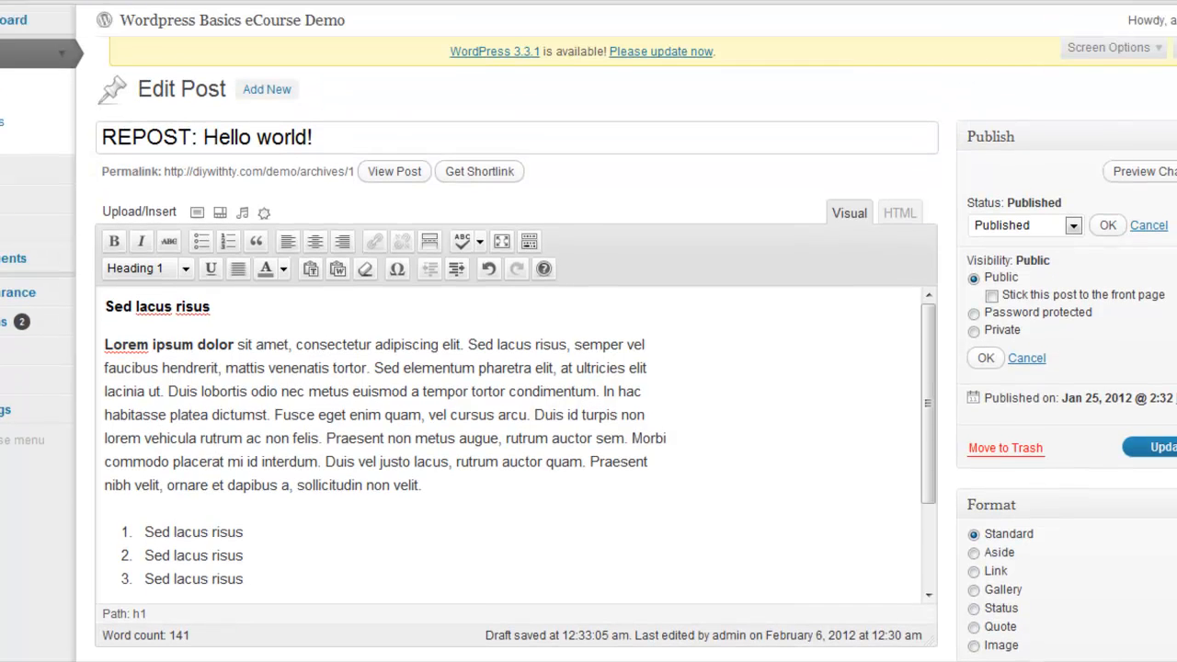
scroll(938, 473, "down", 2)
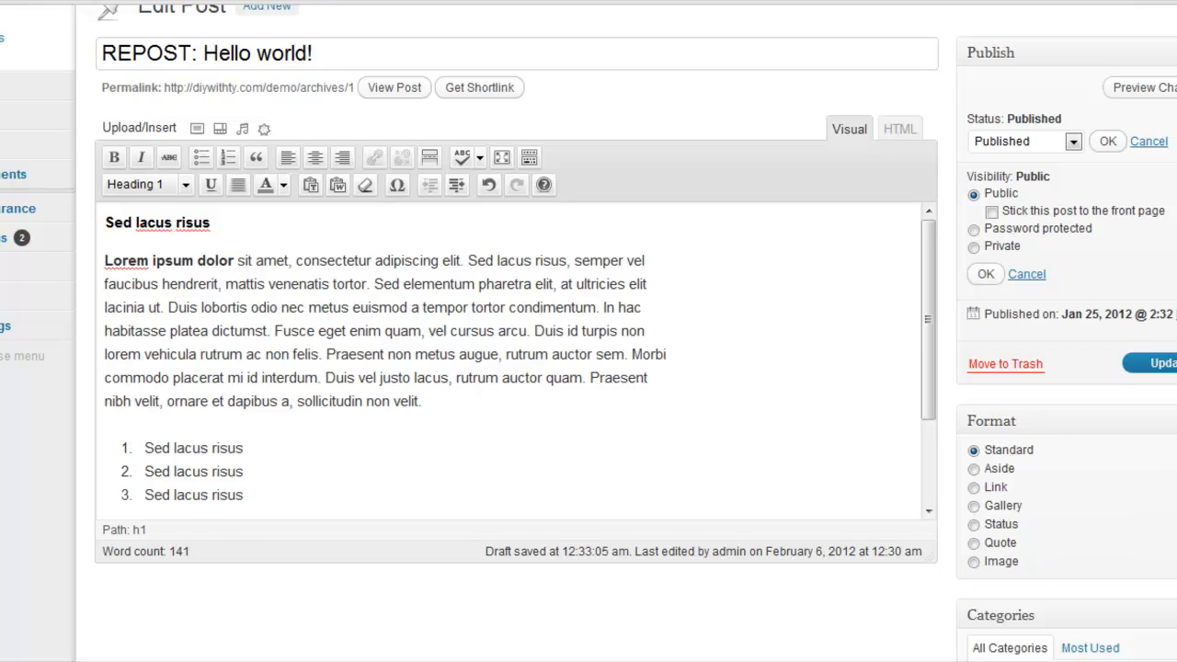
scroll(1121, 437, "down", 1)
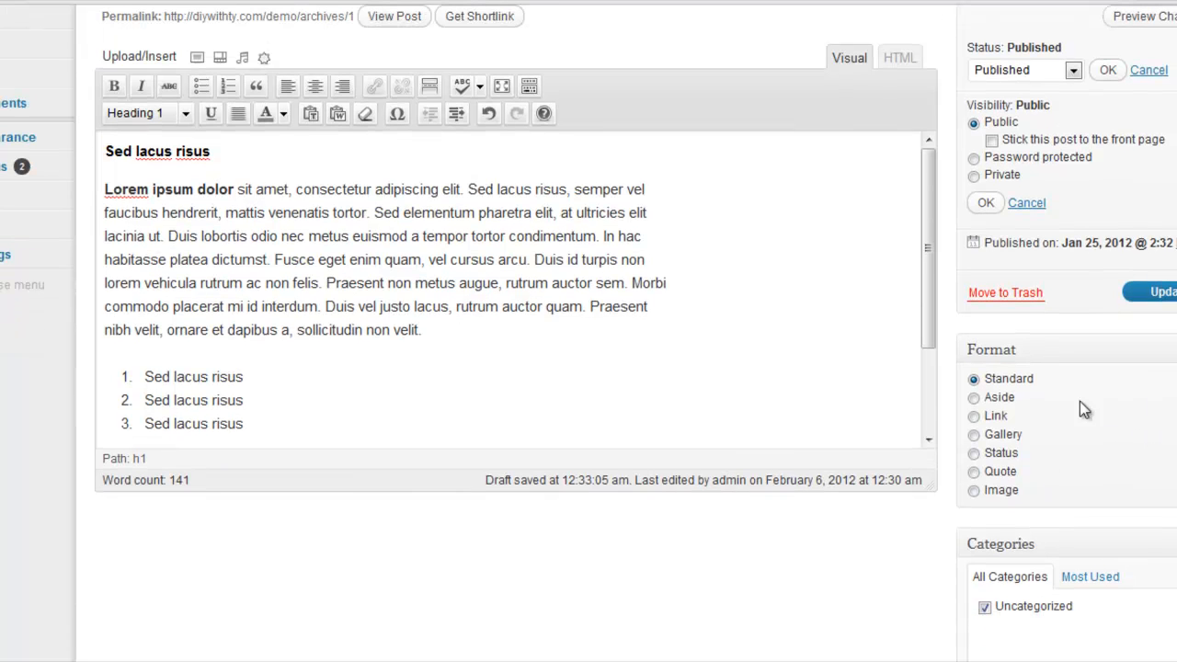
scroll(1103, 460, "up", 1)
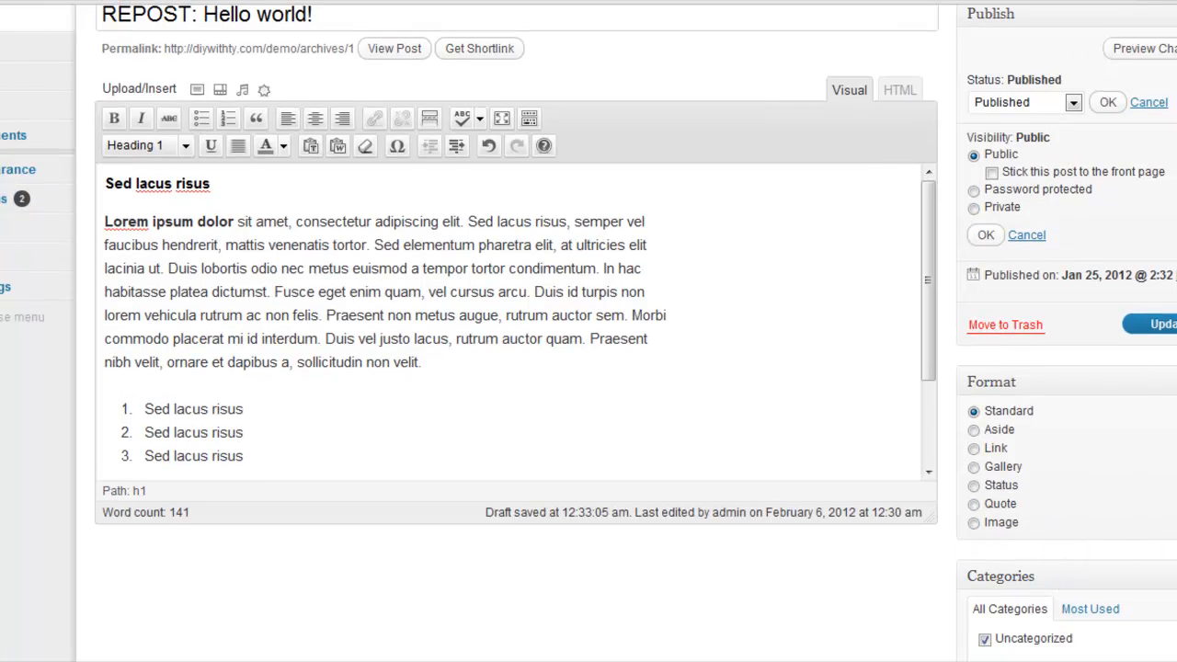
Move the Categories box above the Format box
scroll(589, 331, "down", 3)
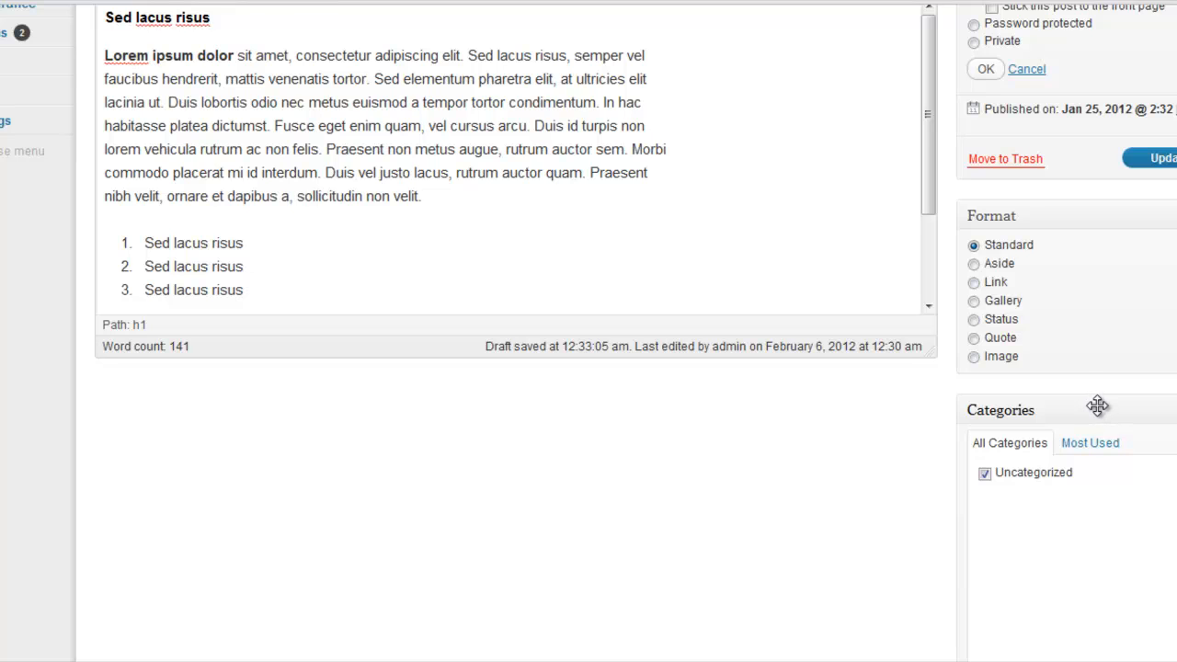
left_click_drag(1097, 405, 1090, 223)
Move the Post Tags box to directly below the post body editor
scroll(1111, 369, "down", 5)
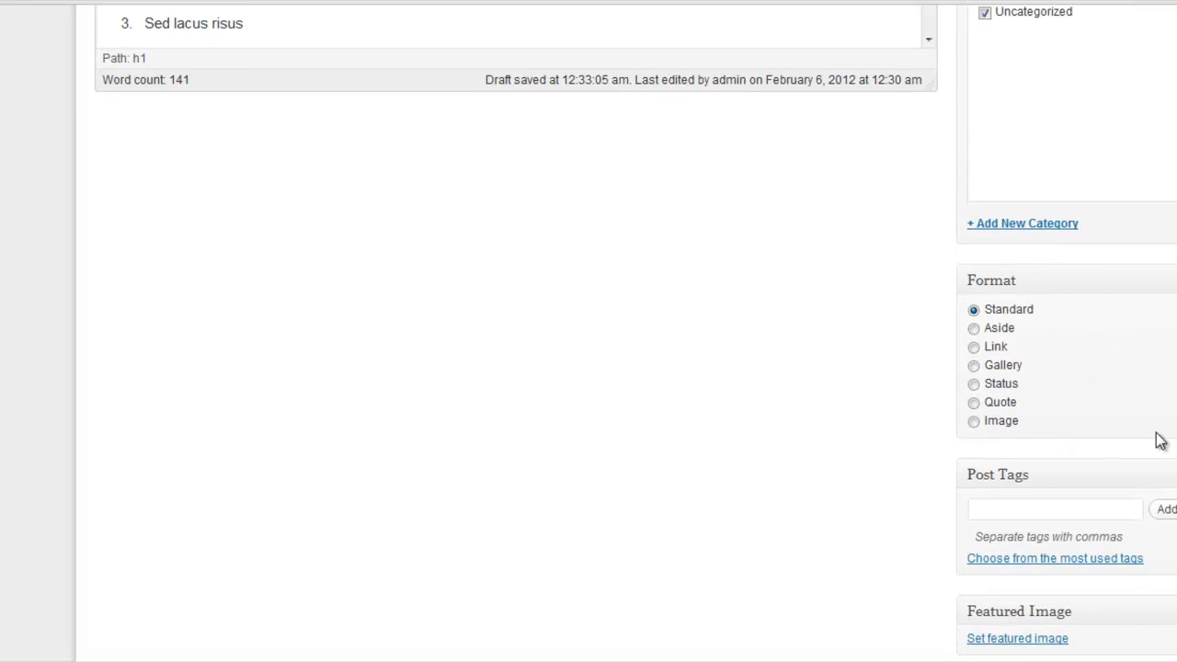
scroll(635, 331, "down", 2)
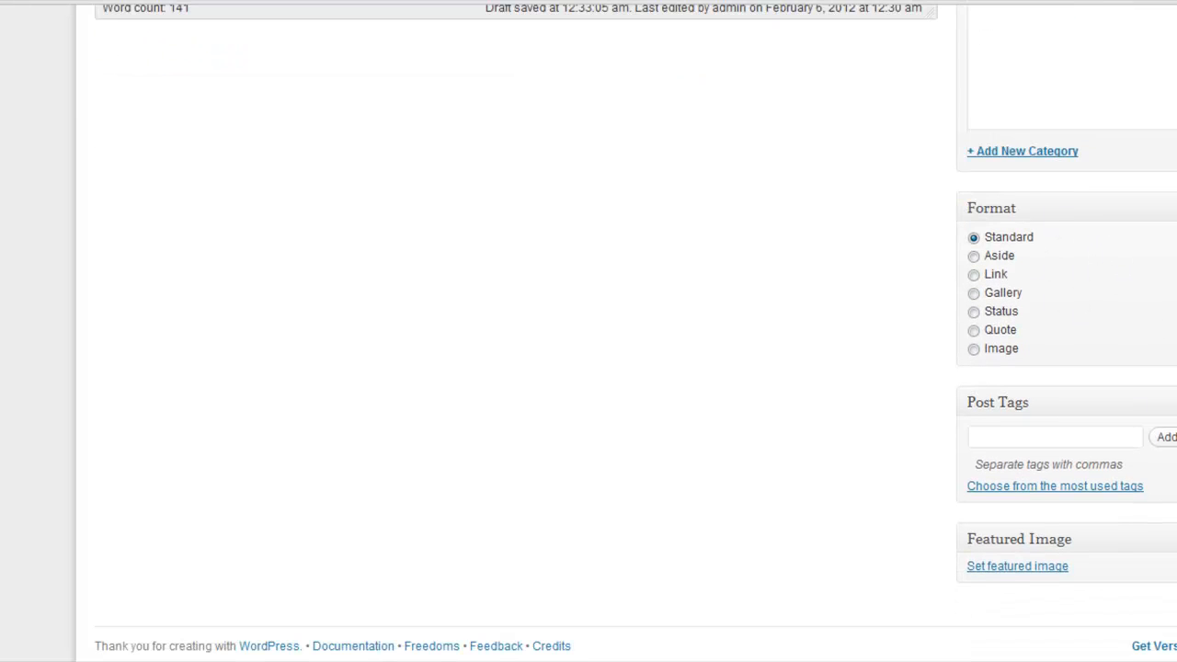
scroll(635, 331, "up", 3)
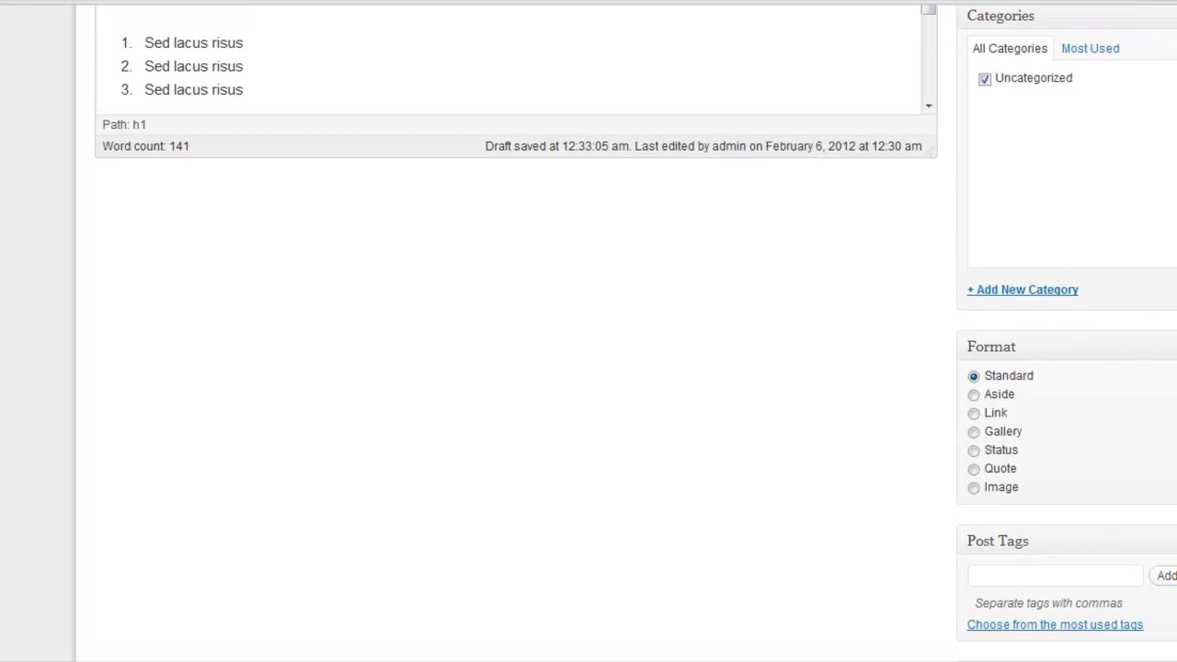
left_click_drag(1077, 533, 557, 194)
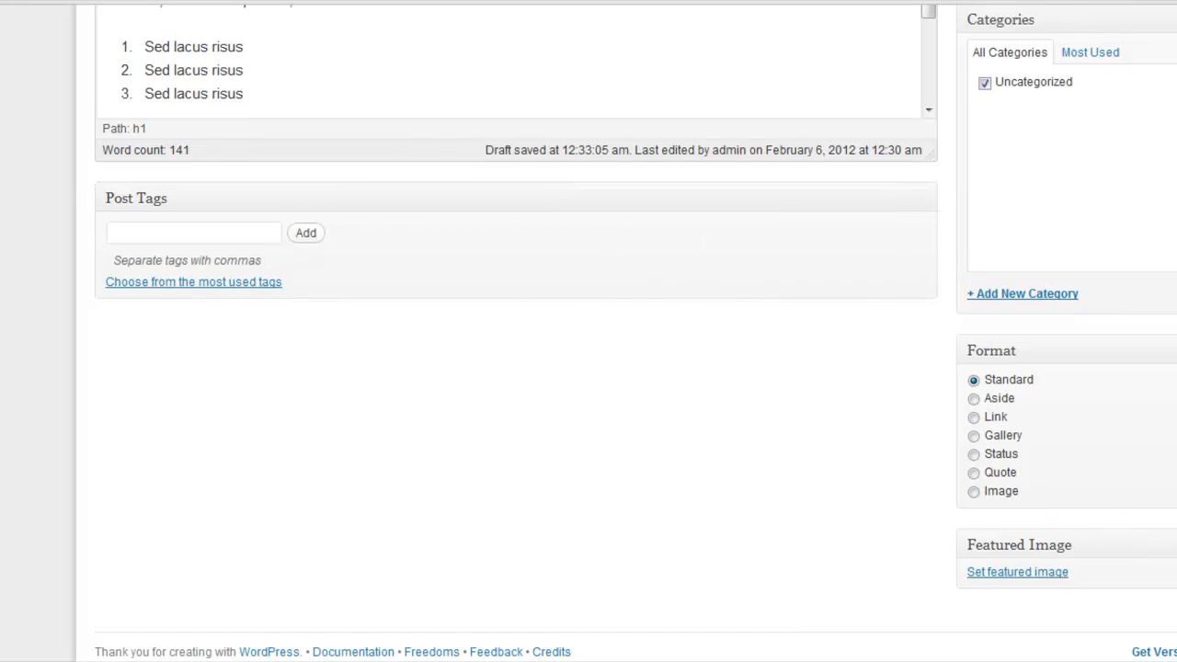
Look over the new arrangement of the Post Tags, Categories, Format and Featured Image boxes
scroll(589, 331, "up", 2)
scroll(589, 331, "down", 3)
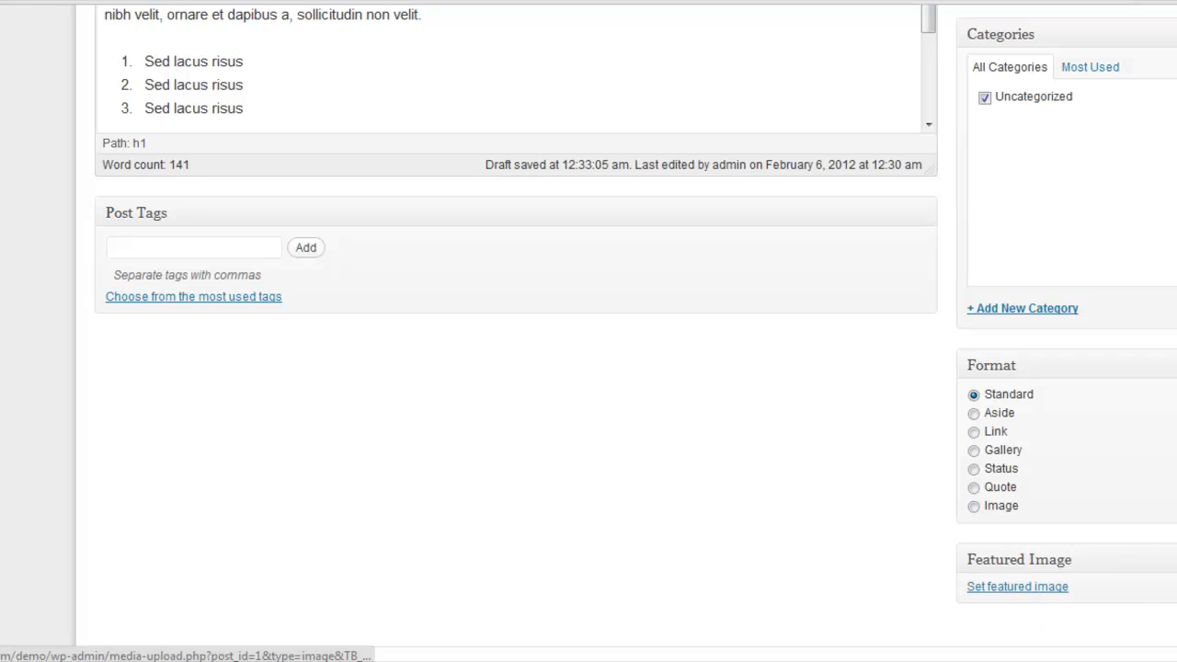
scroll(588, 331, "up", 4)
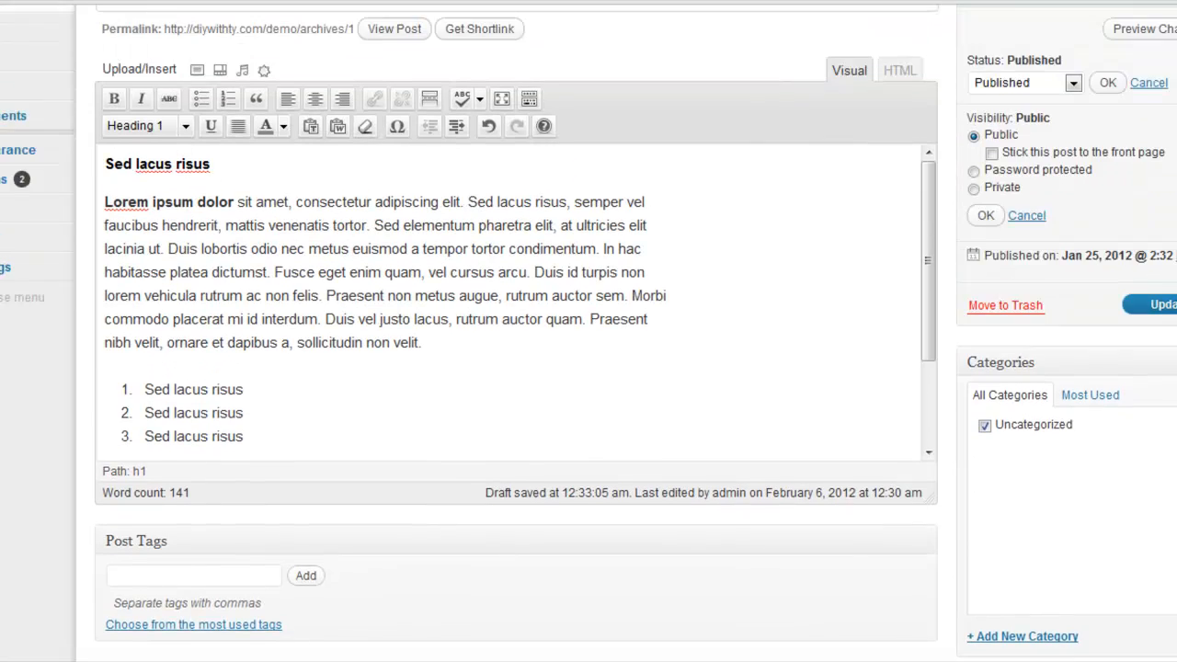
scroll(588, 331, "down", 1)
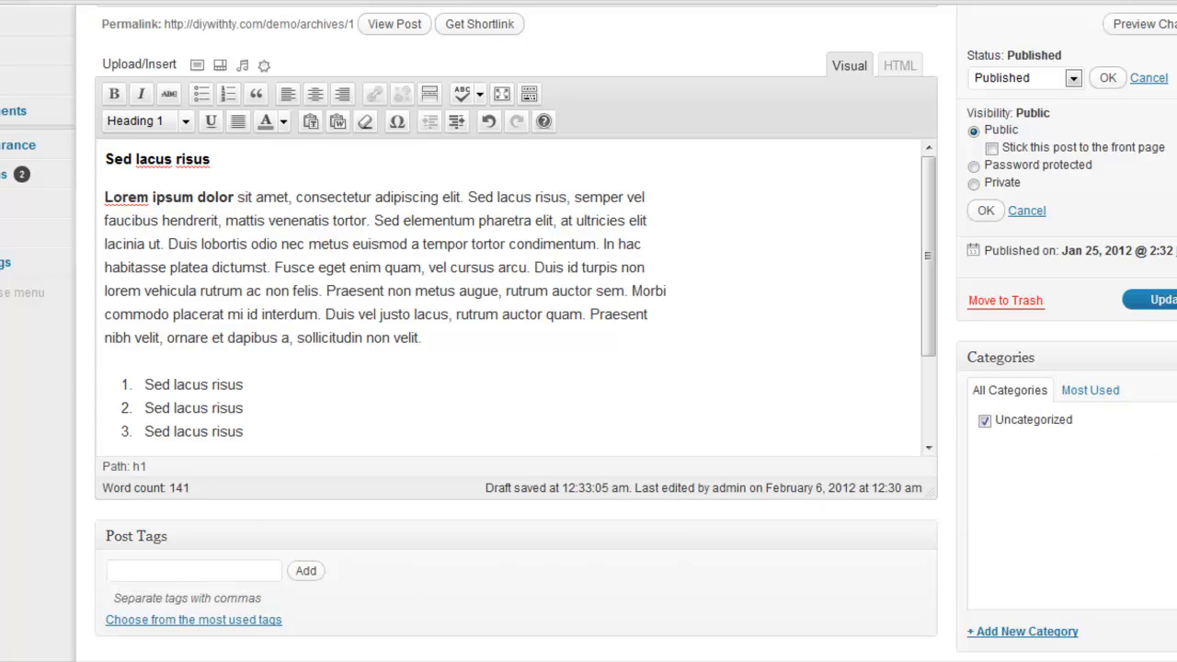
scroll(589, 331, "up", 3)
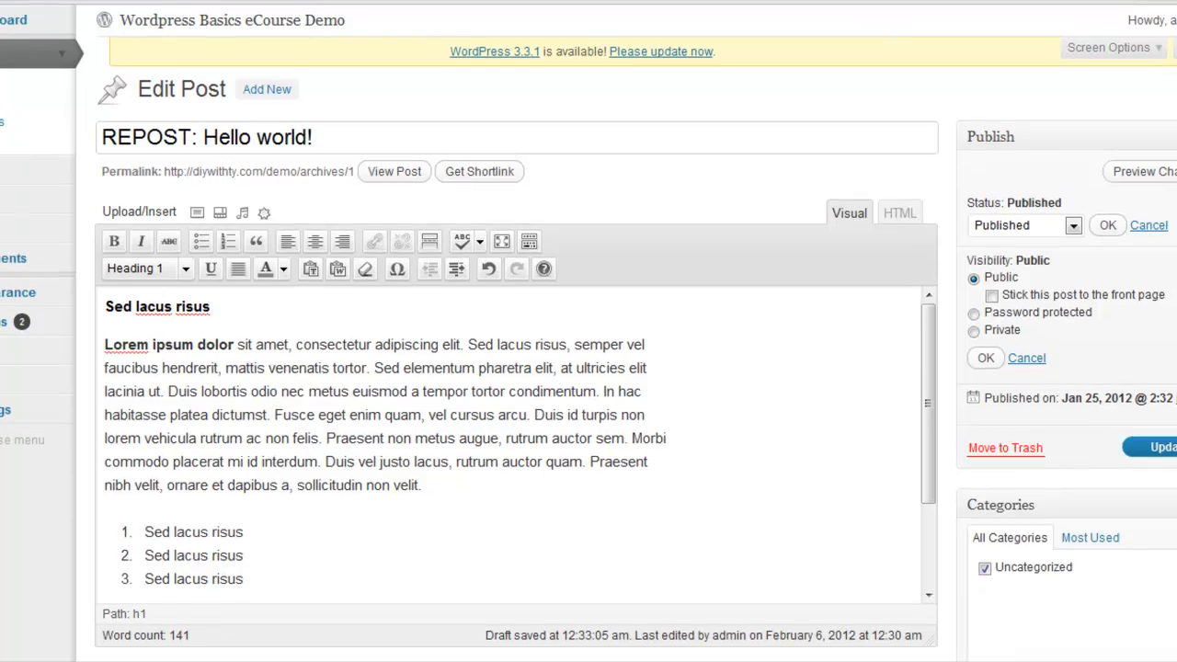
Try to move the Format box to another place among the post settings boxes
scroll(589, 331, "down", 5)
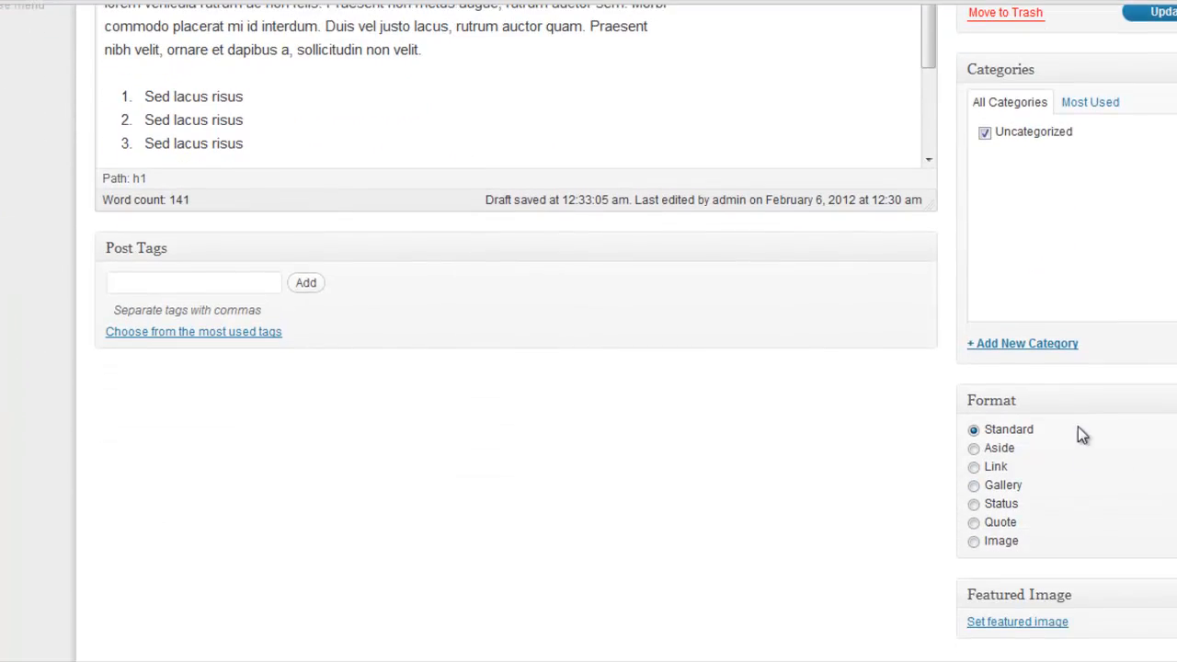
left_click_drag(960, 401, 1094, 517)
scroll(515, 331, "down", 2)
scroll(515, 331, "up", 5)
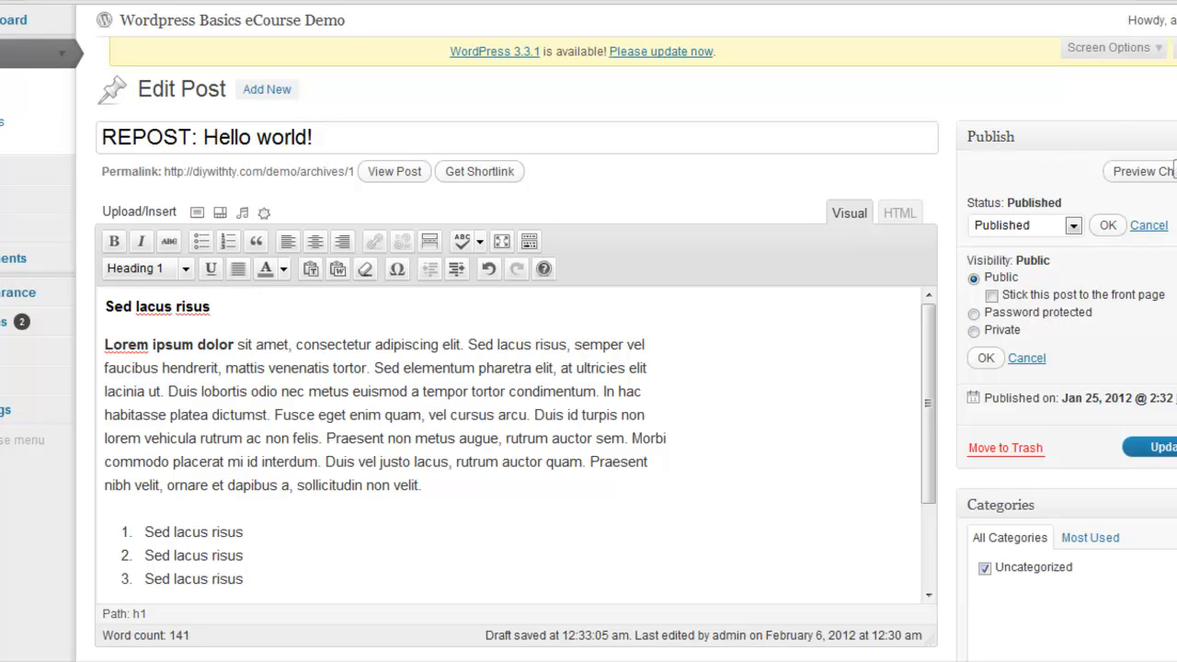
Collapse the Publish and Format boxes and expand the Publish box again
left_click(1024, 140)
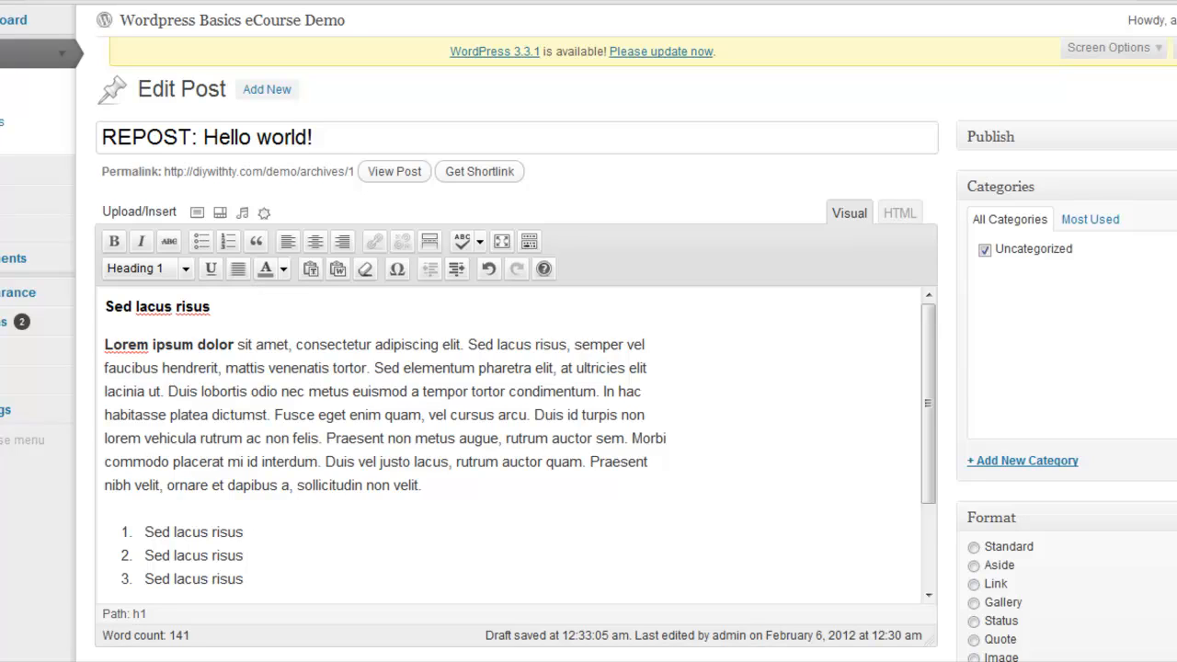
left_click(1067, 518)
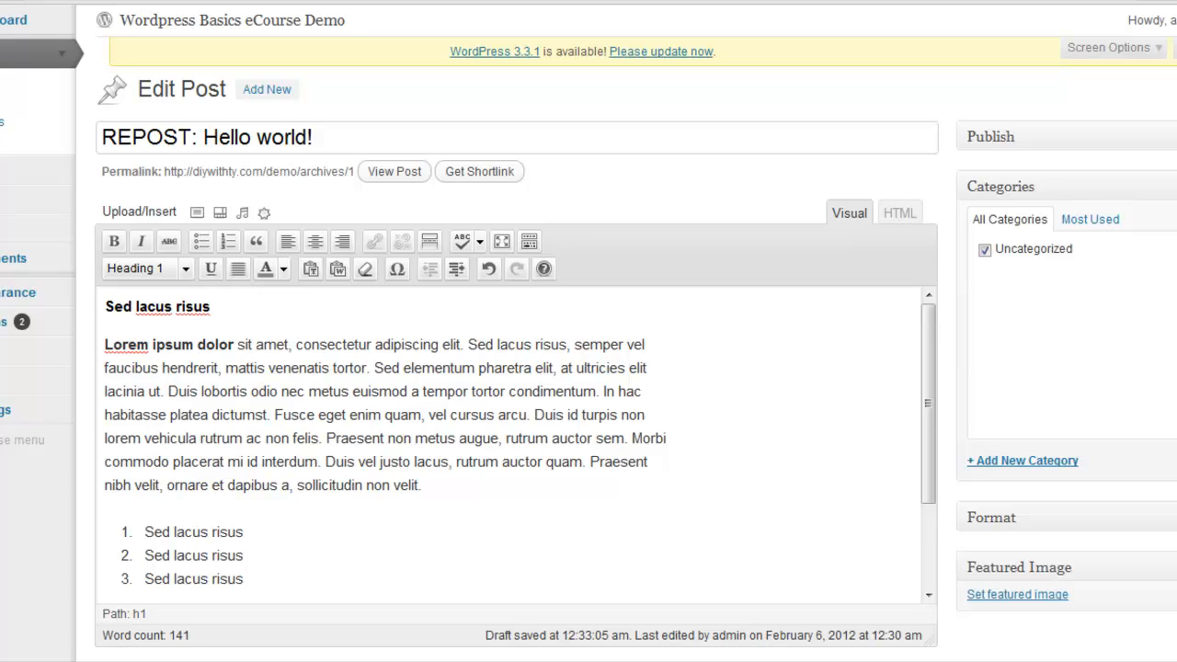
left_click(1174, 136)
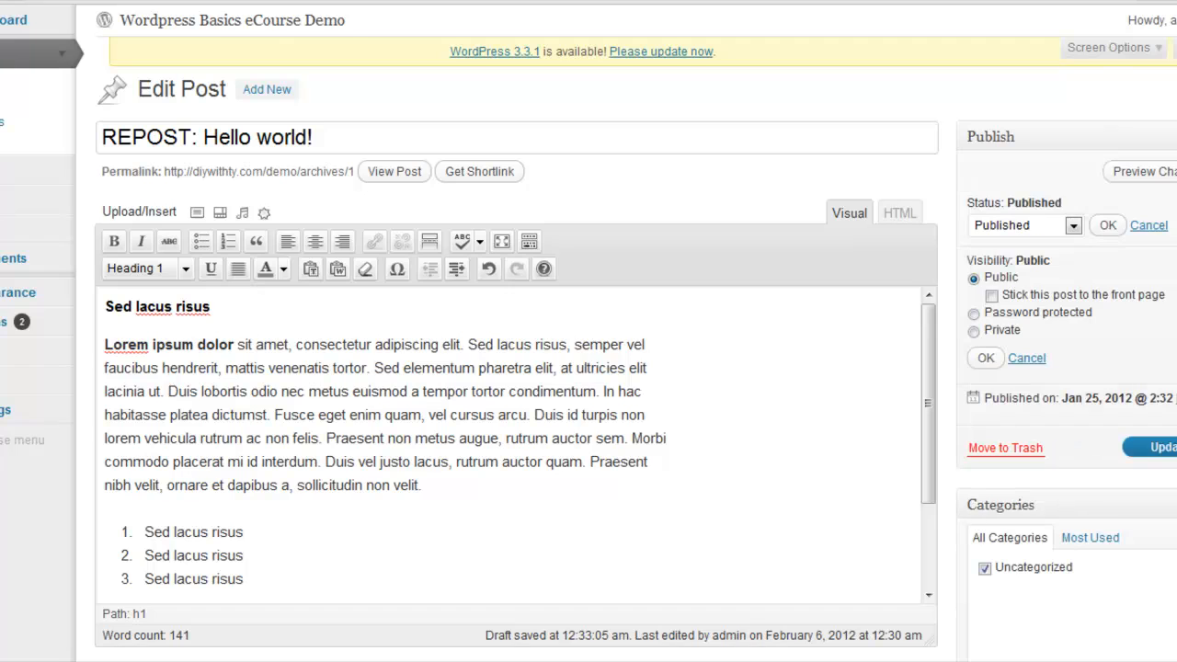
Close the visibility and status settings, stay on the edit screen and update the "REPOST: Hello world!" post
left_click(986, 358)
left_click(1156, 226)
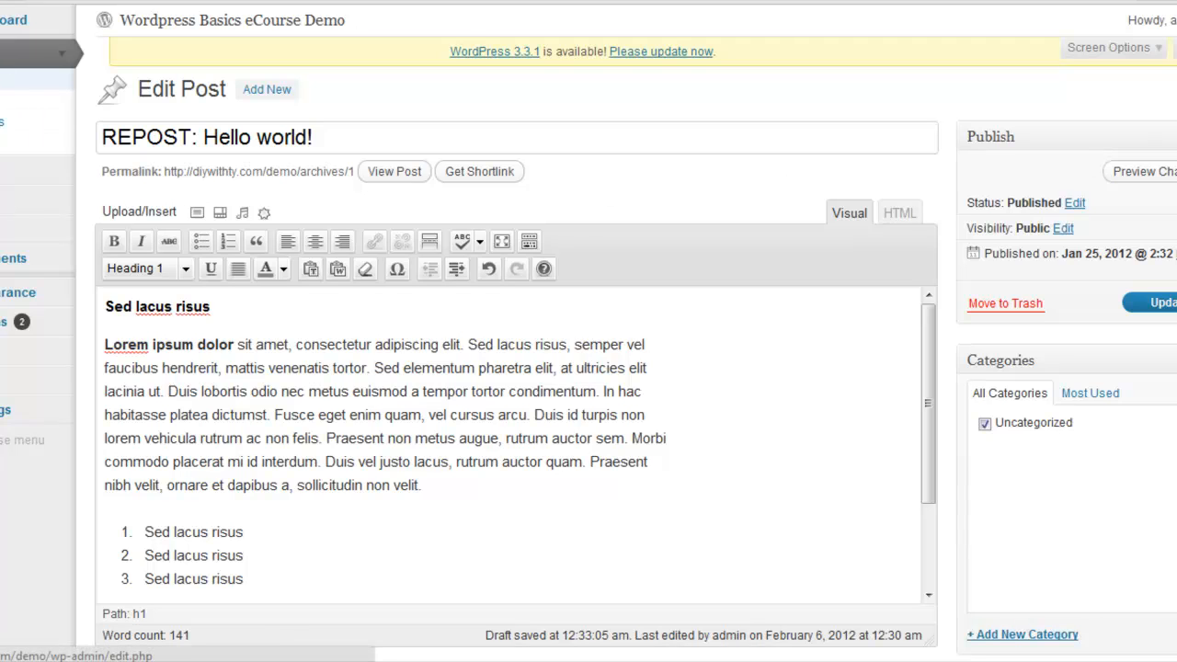
left_click(2, 79)
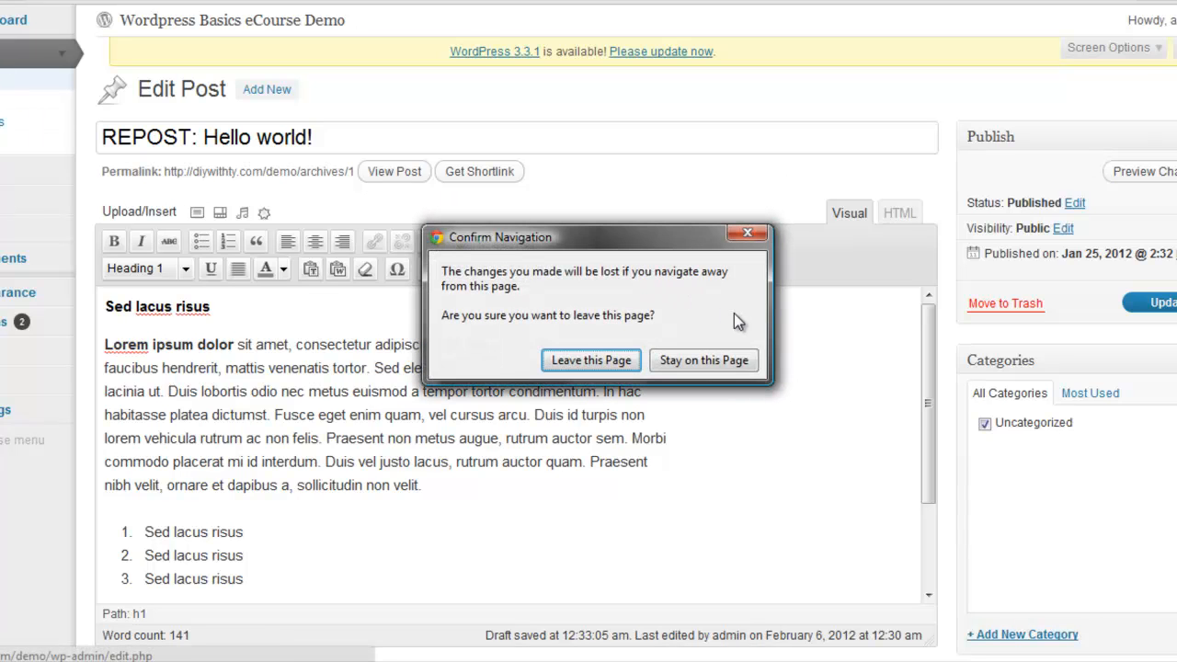
left_click(752, 236)
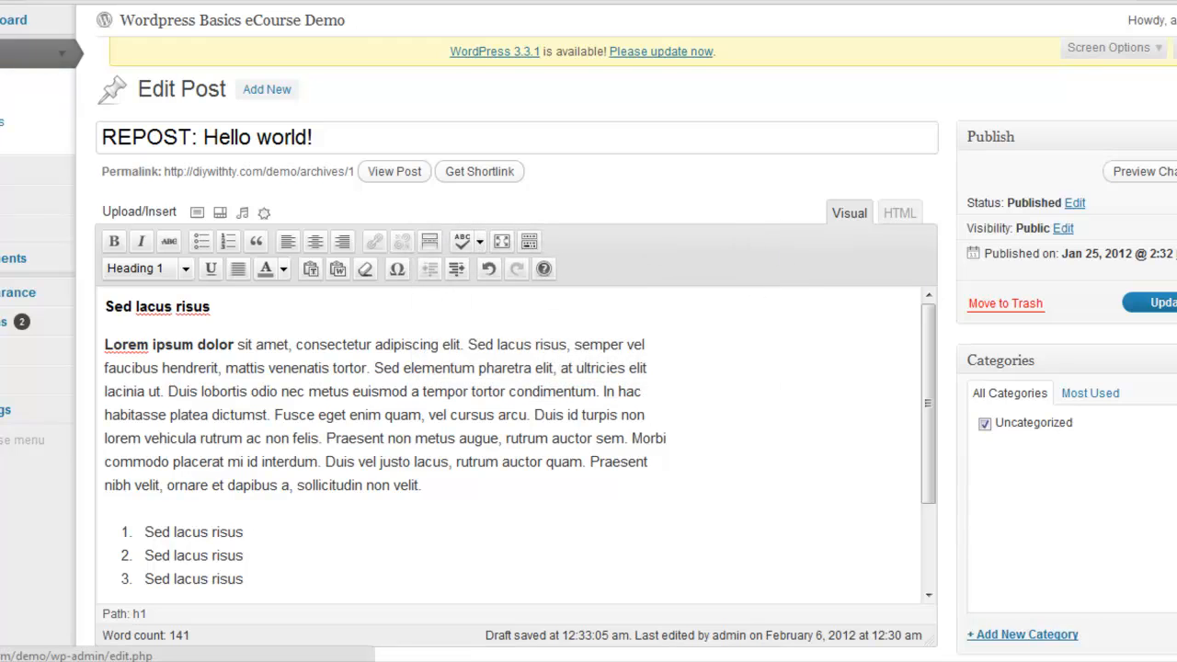
left_click(1162, 304)
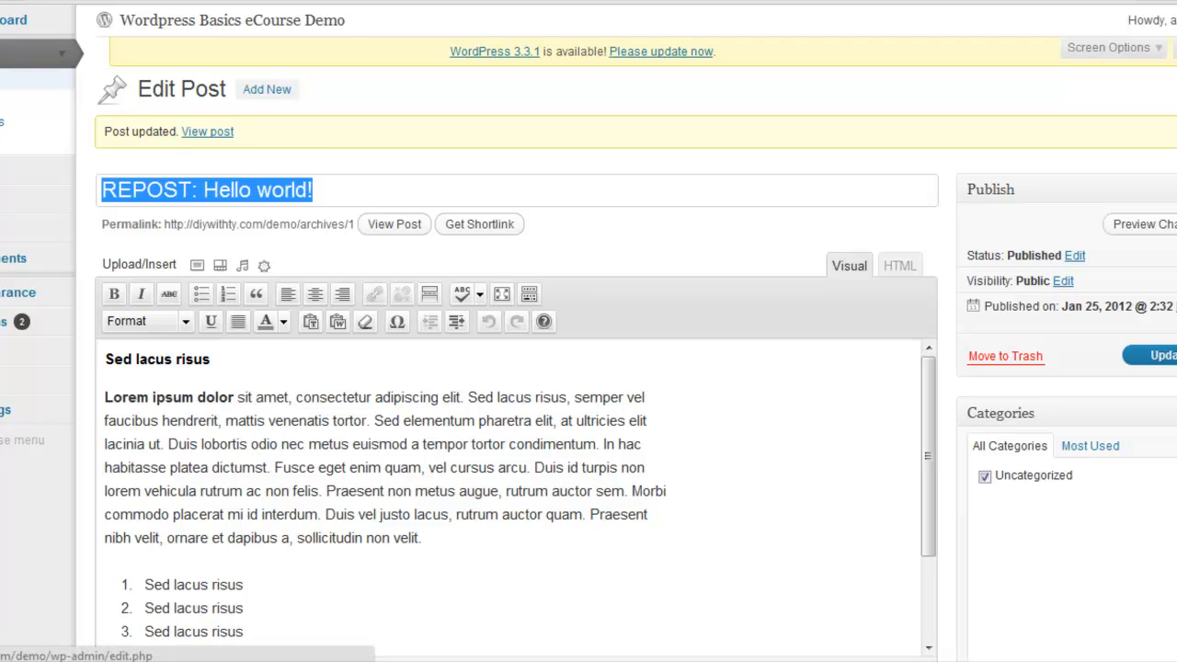
Start a new post from the posts list and paste in the body text copied from the site's "Hello world!" post
left_click(11, 84)
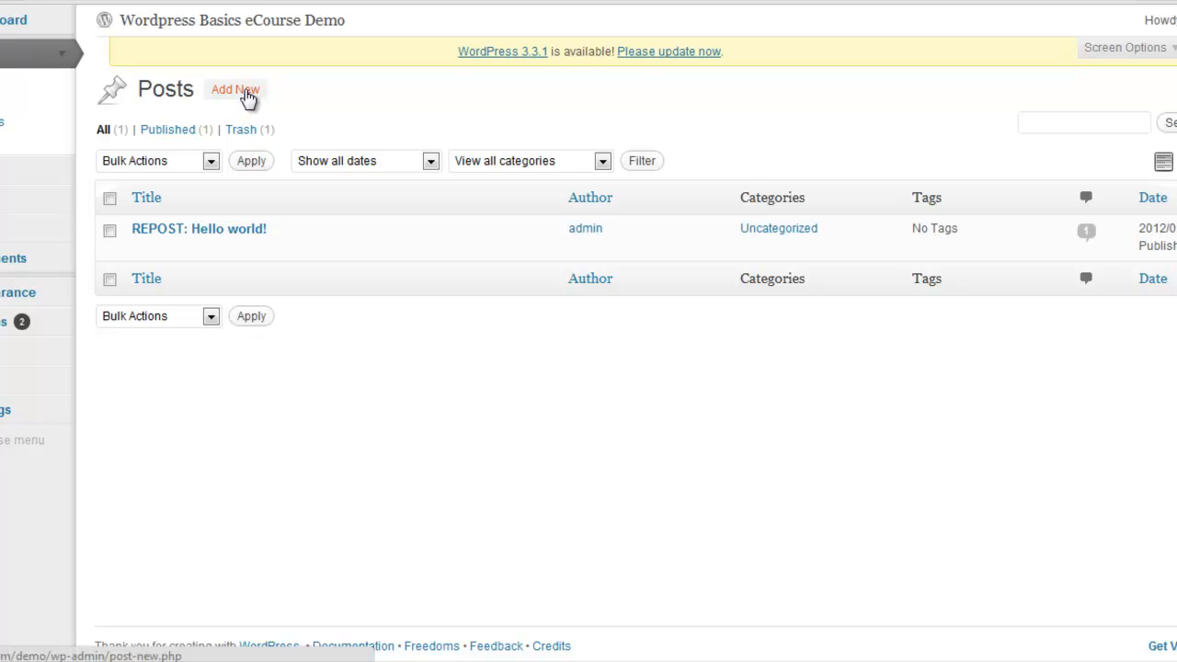
left_click(246, 92)
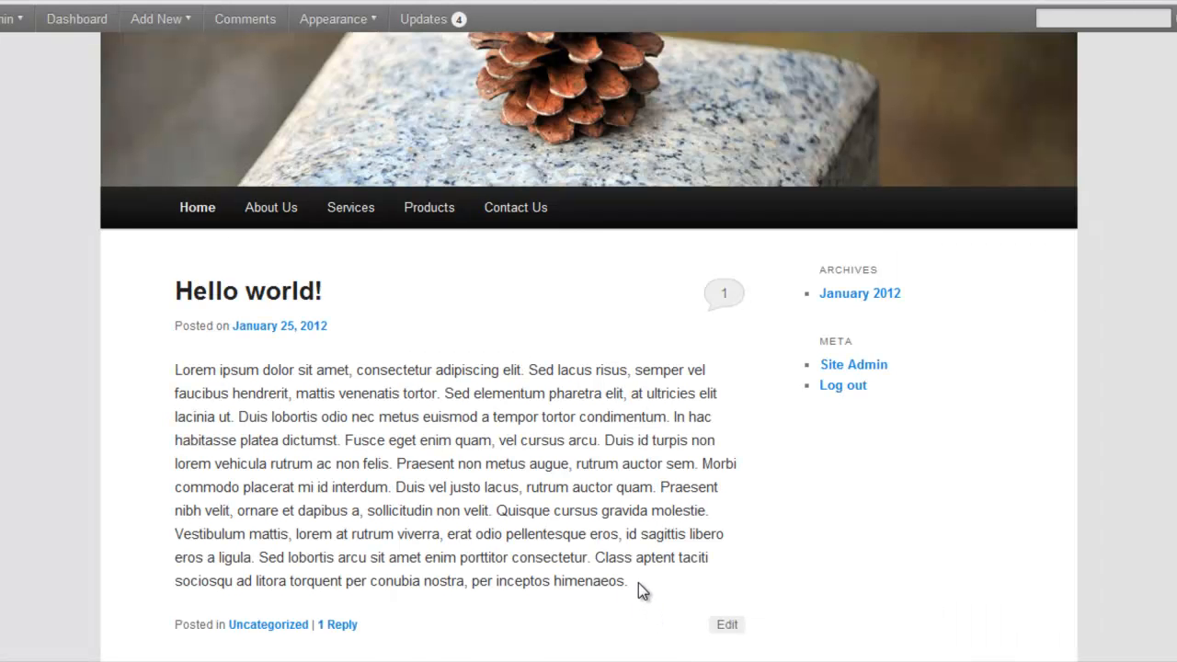
left_click_drag(638, 583, 175, 369)
right_click(208, 384)
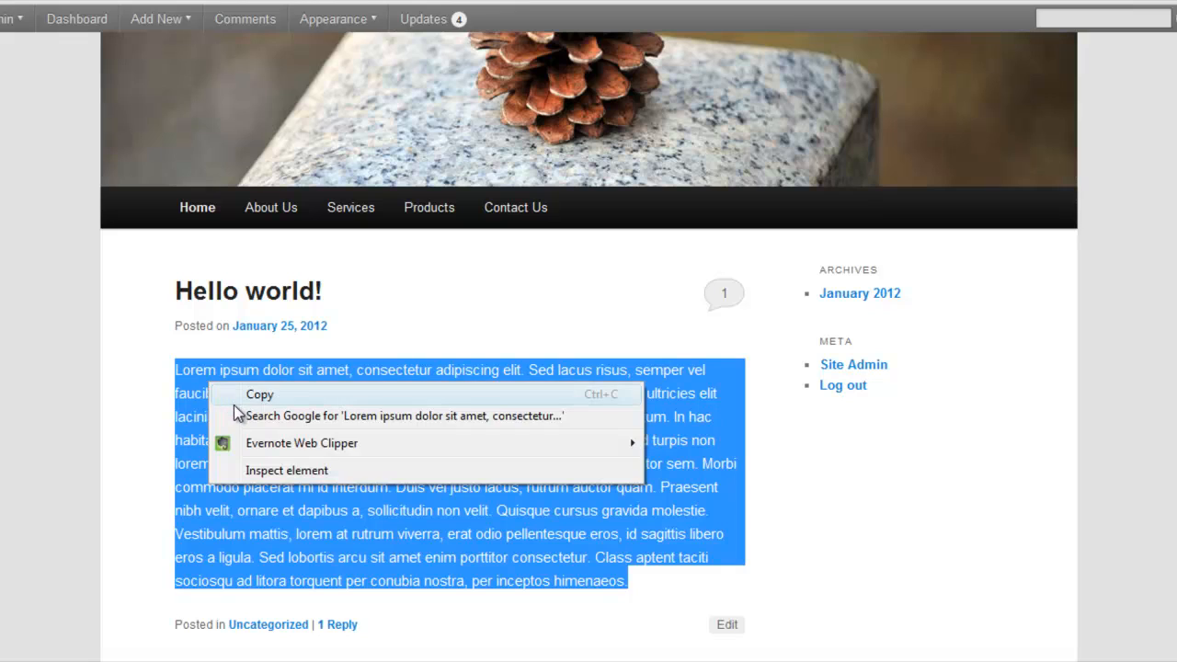
left_click(241, 392)
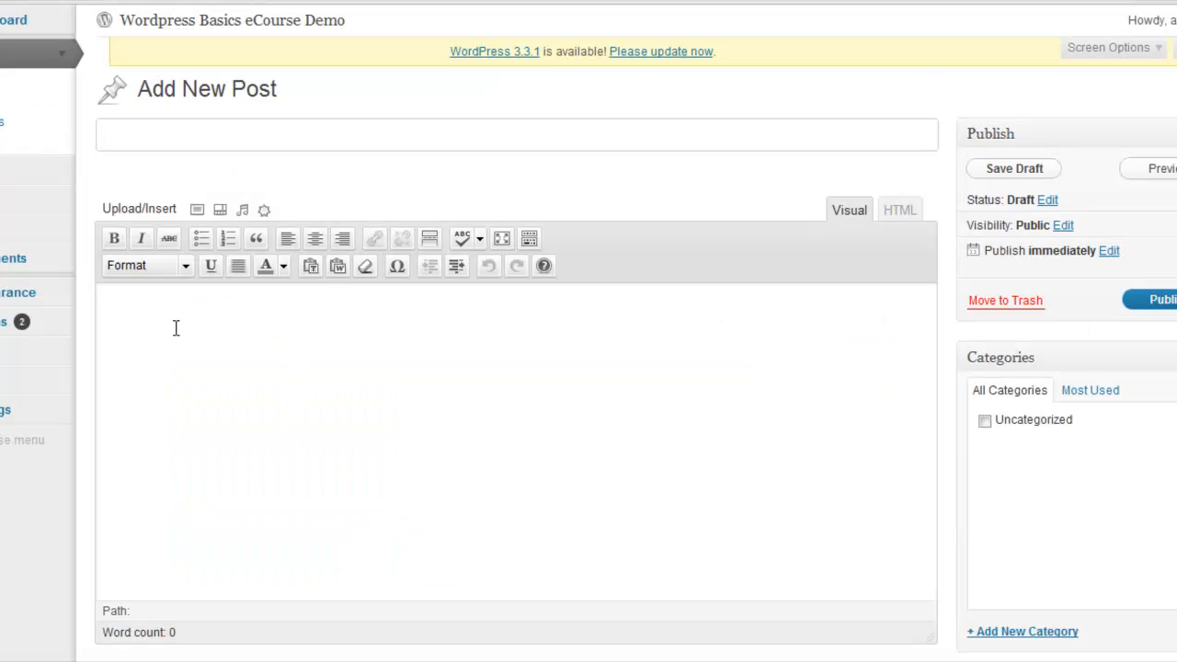
left_click(134, 309)
right_click(133, 307)
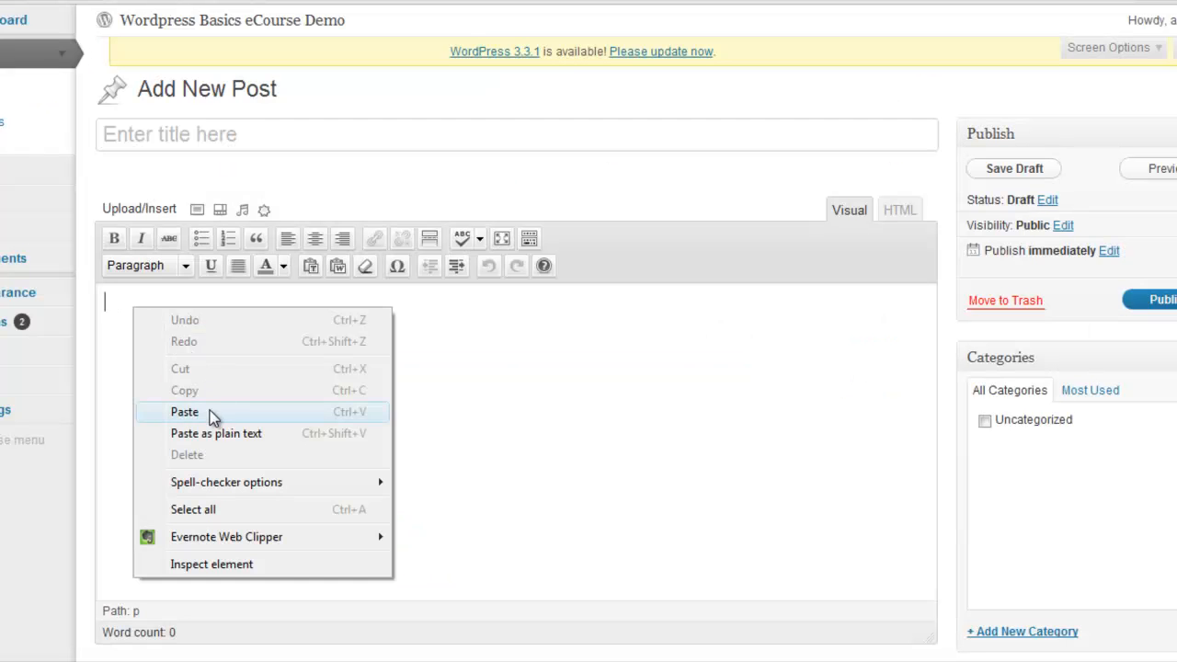
left_click(212, 412)
Title the new post "Blog Series - Day 1"
left_click(174, 132)
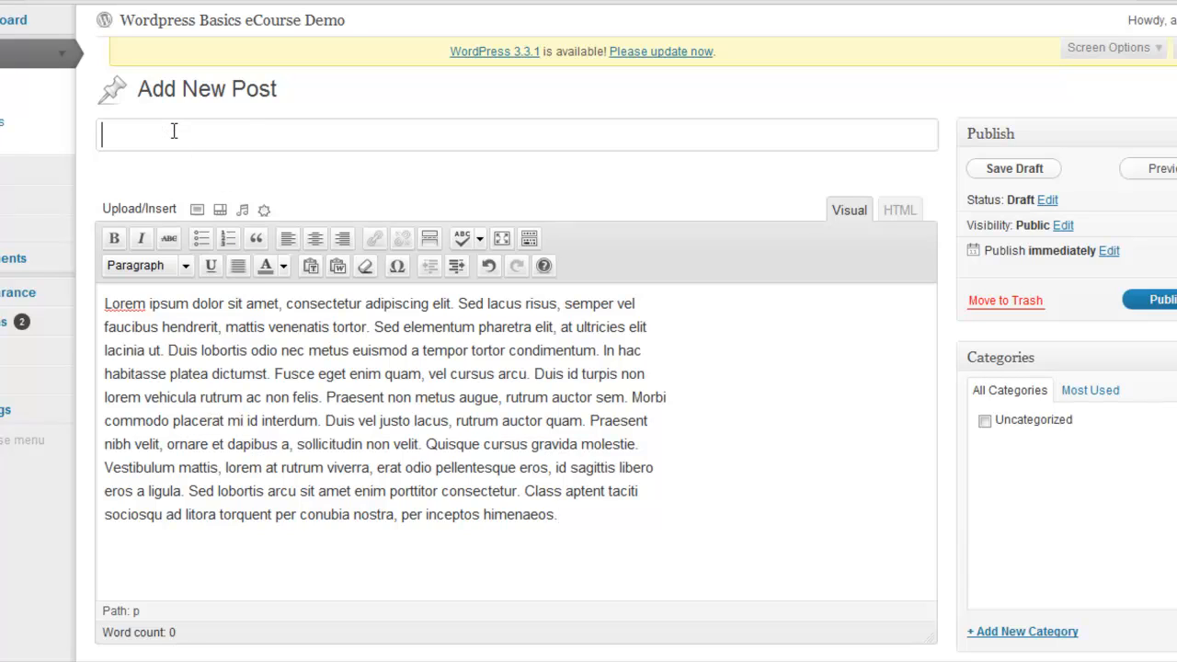
type("Blog")
key("BackSpace")
key("BackSpace")
key("BackSpace")
key("BackSpace")
key("BackSpace")
type("Blog Sr")
key("BackSpace")
type("eries - Day 1")
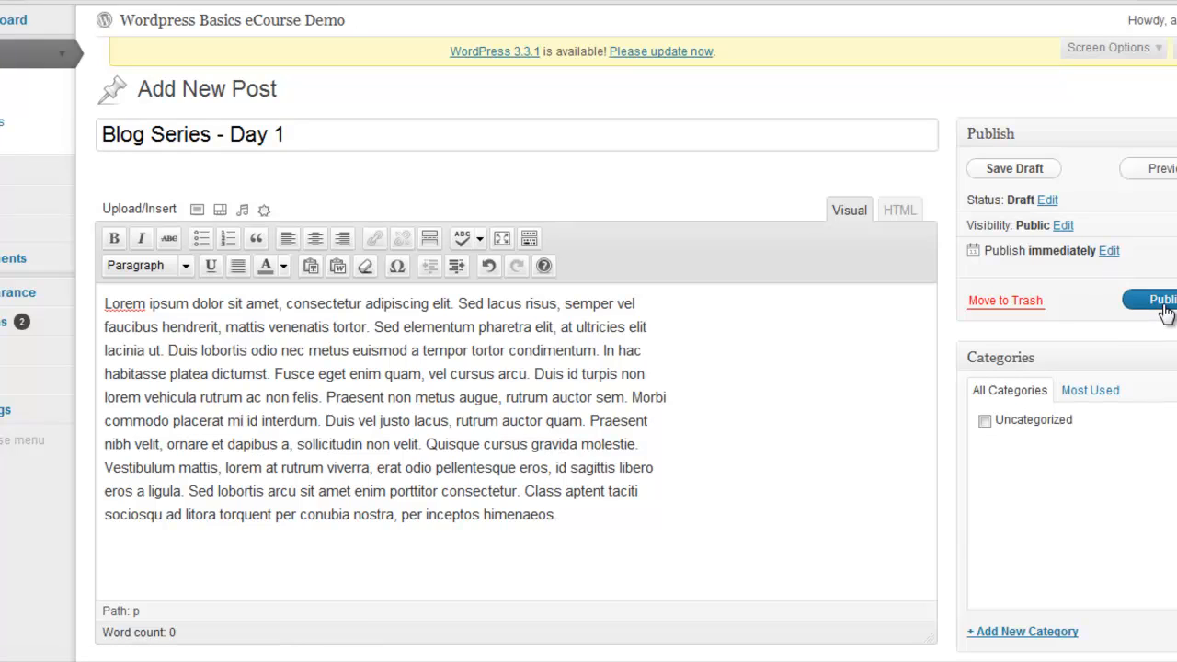
Schedule the "Blog Series - Day 1" post for publication on Mar 06, 2012 at 06:30
left_click(1110, 252)
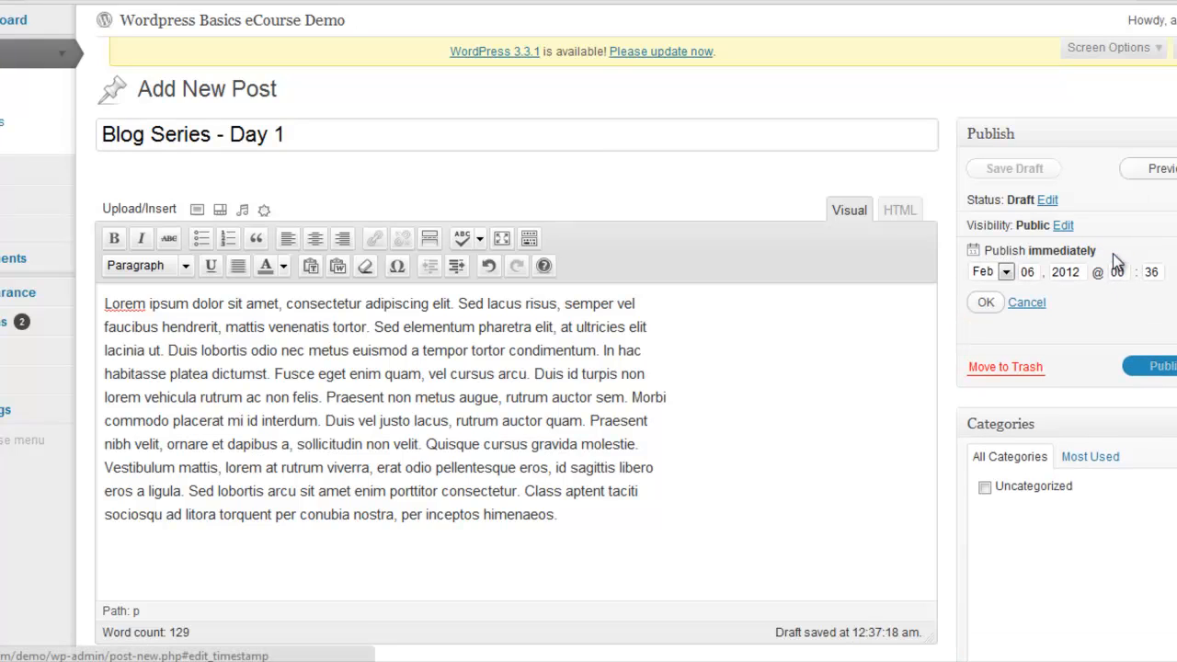
left_click(1005, 275)
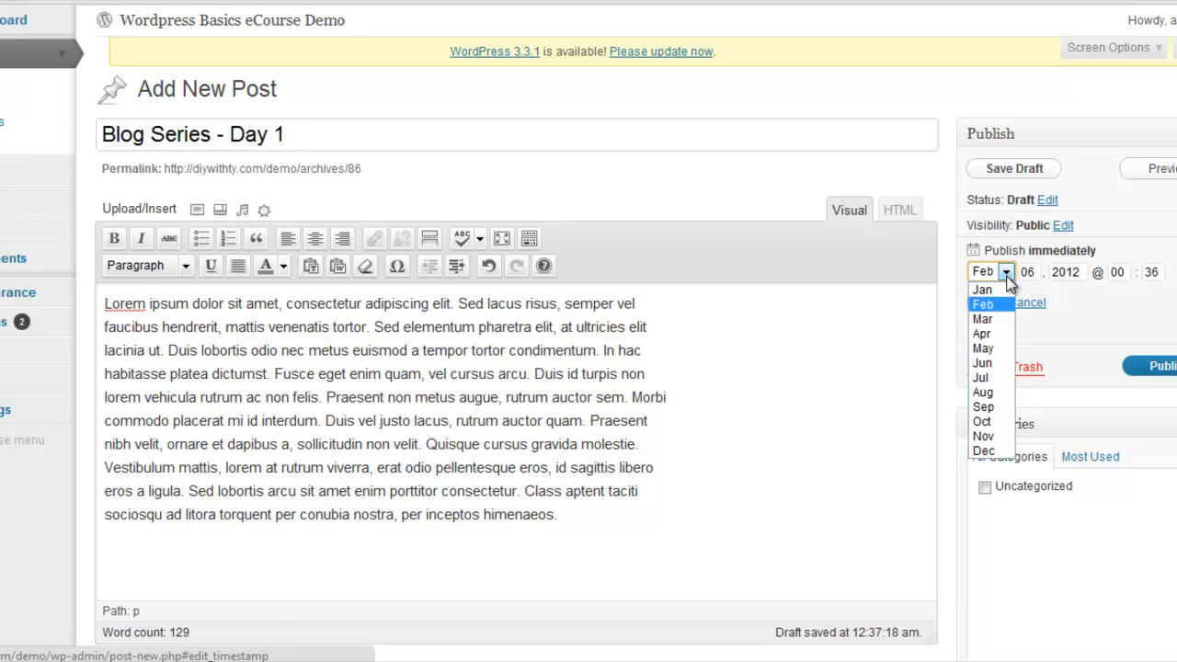
left_click(1000, 322)
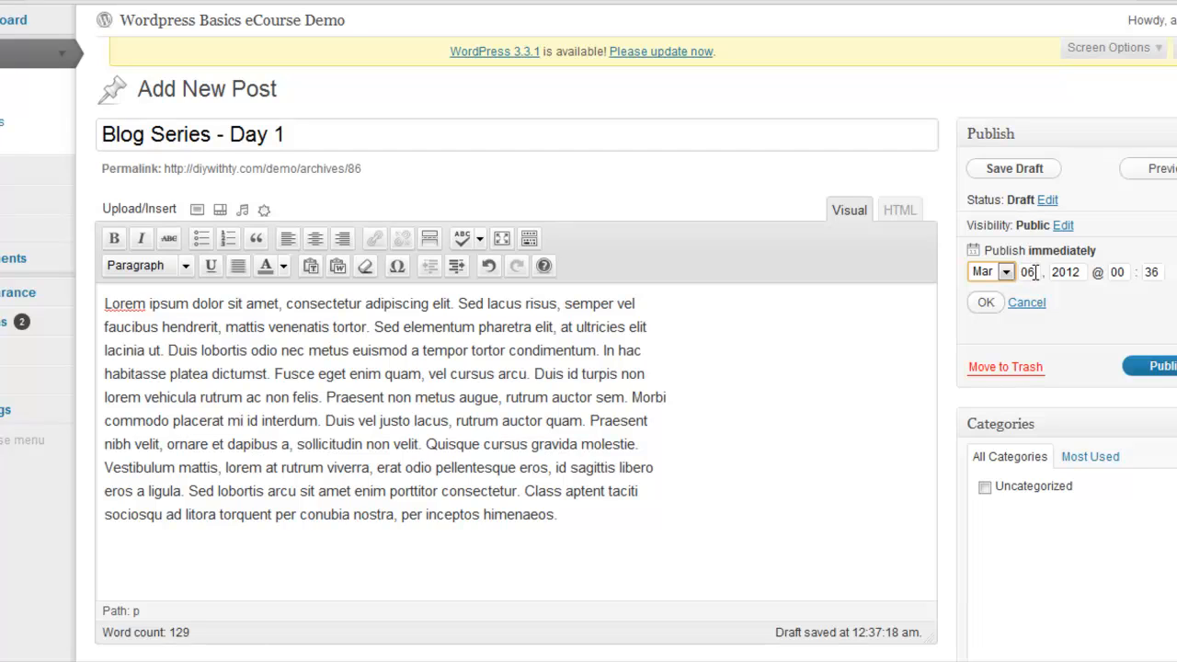
double_click(1115, 271)
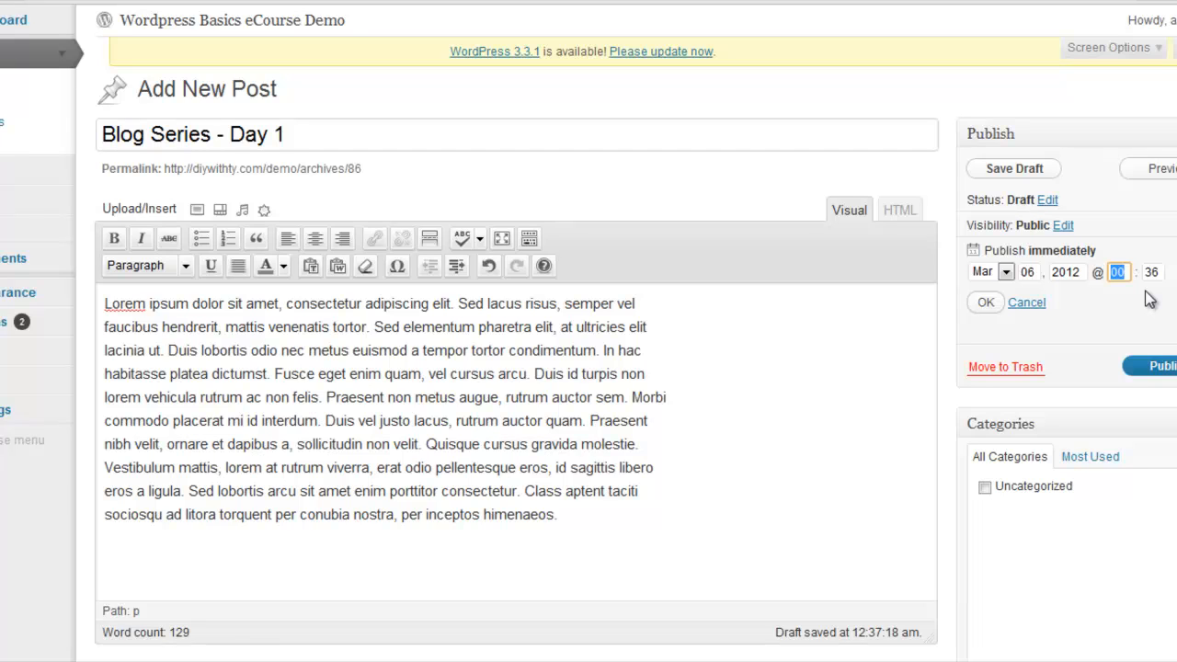
type("06")
double_click(1157, 271)
type("30")
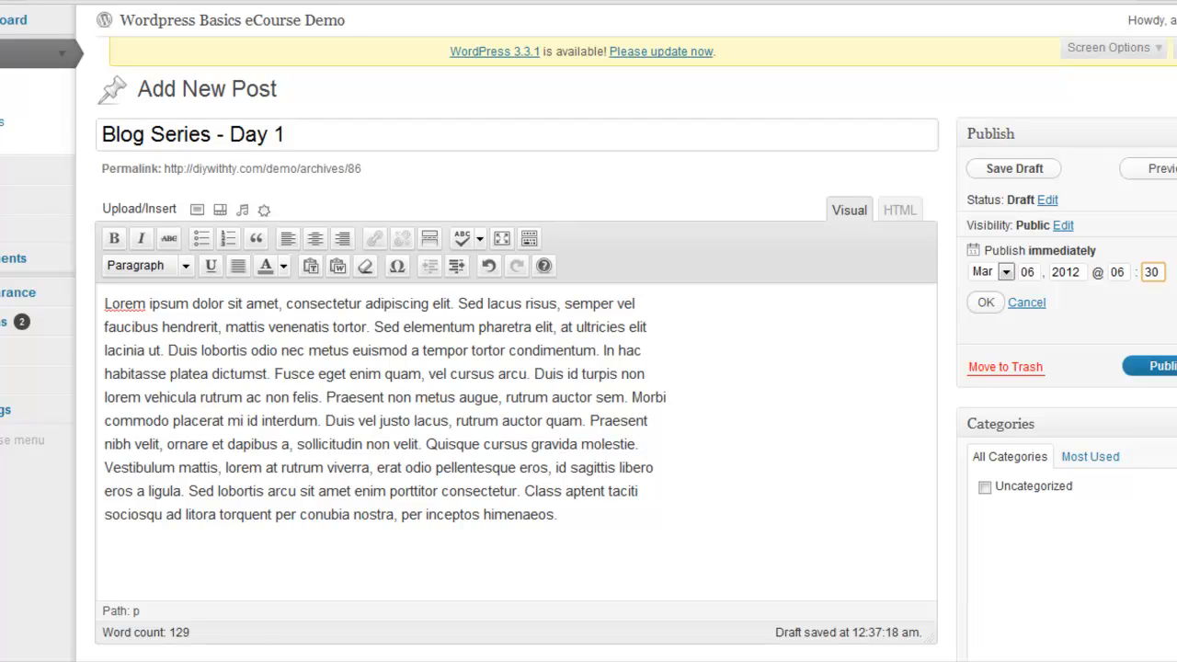
left_click(985, 304)
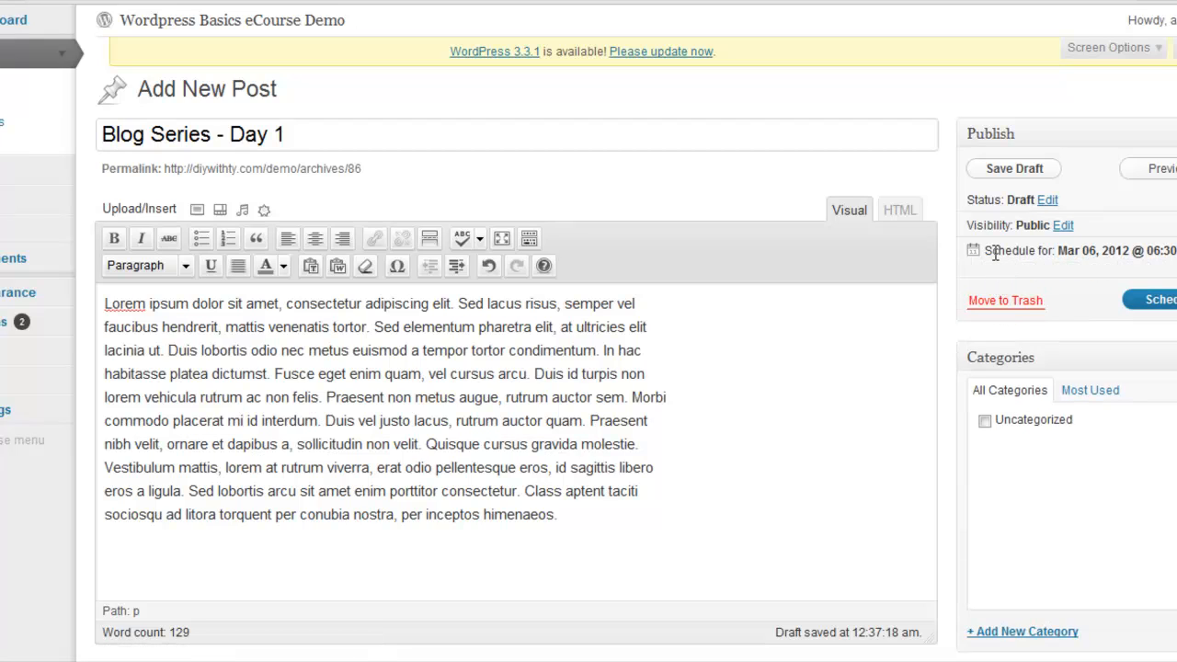
left_click(1140, 304)
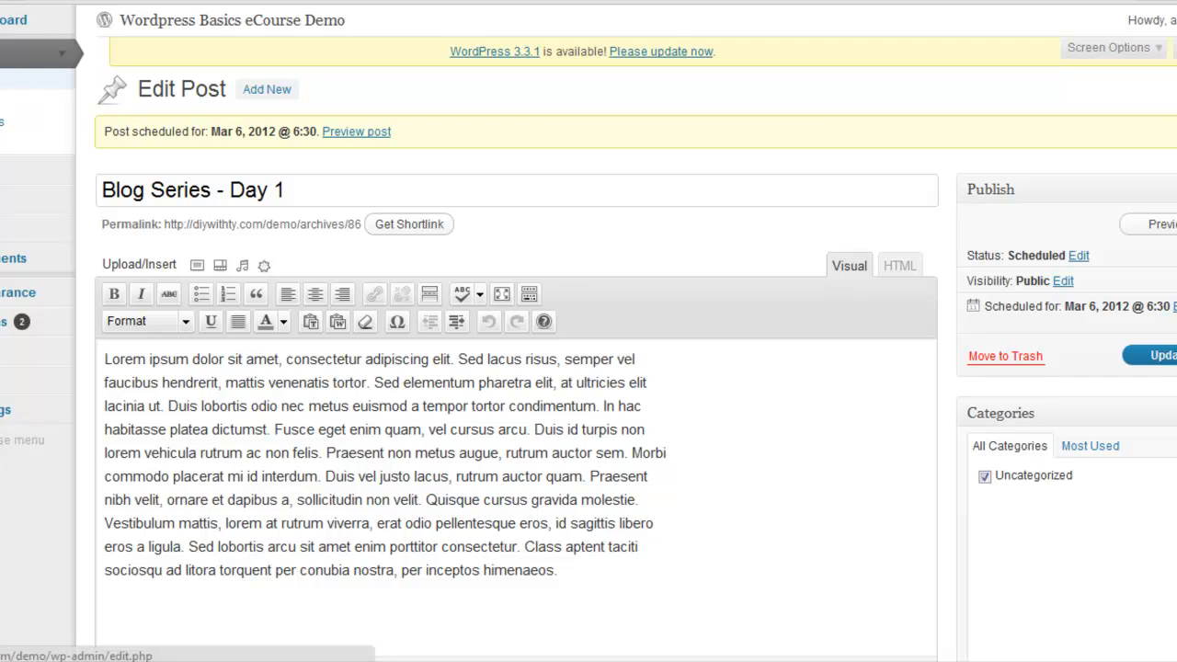
Review the posts list under the All, Published and Scheduled filters
left_click(7, 79)
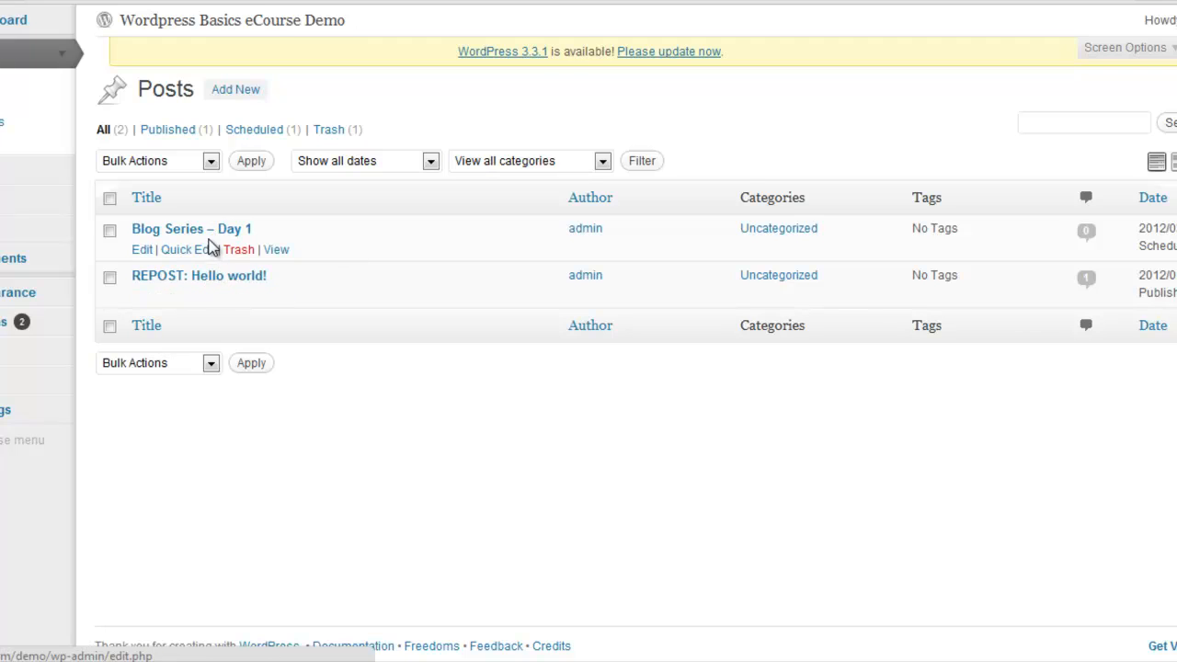
left_click(103, 131)
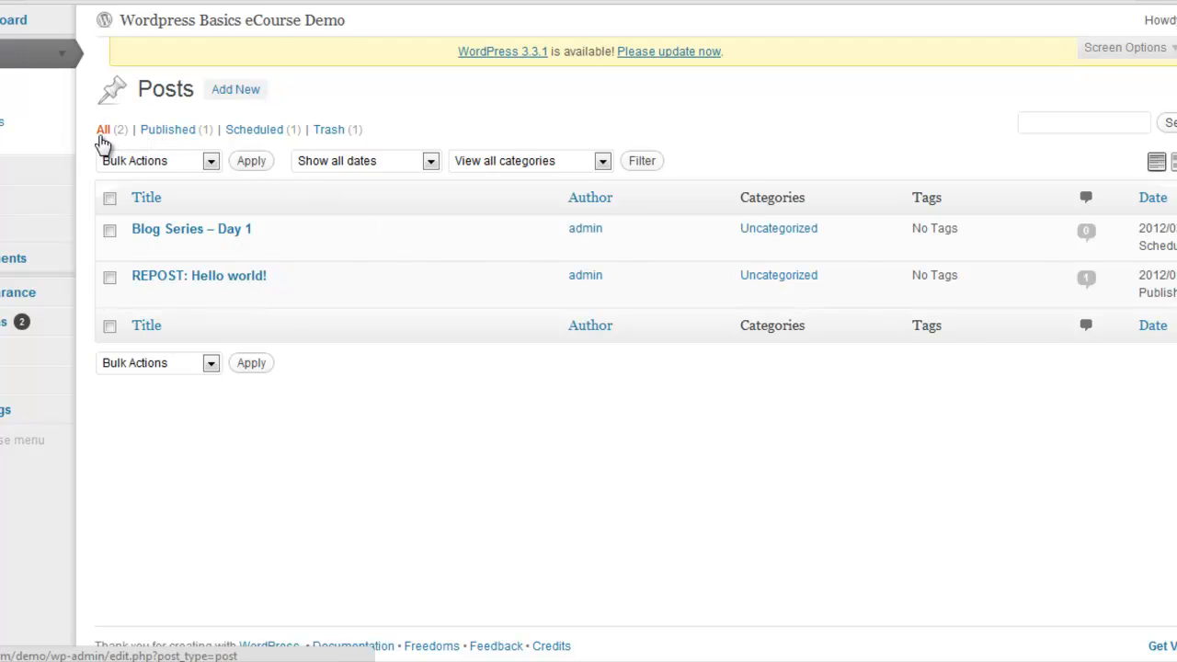
left_click(166, 141)
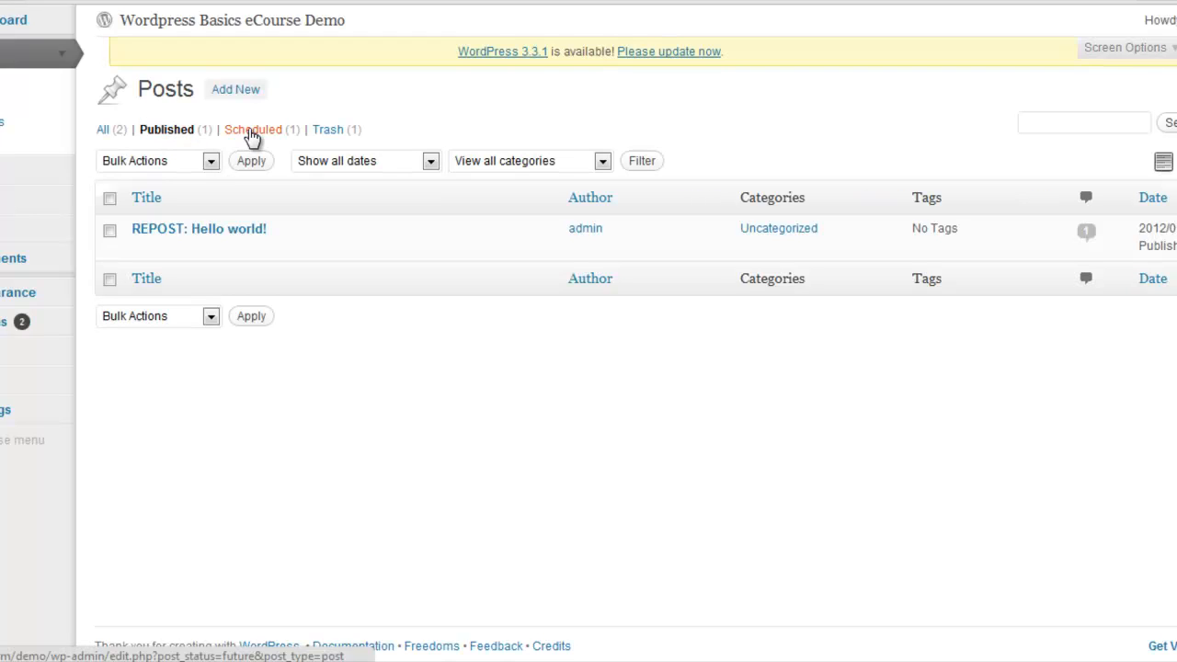
left_click(253, 131)
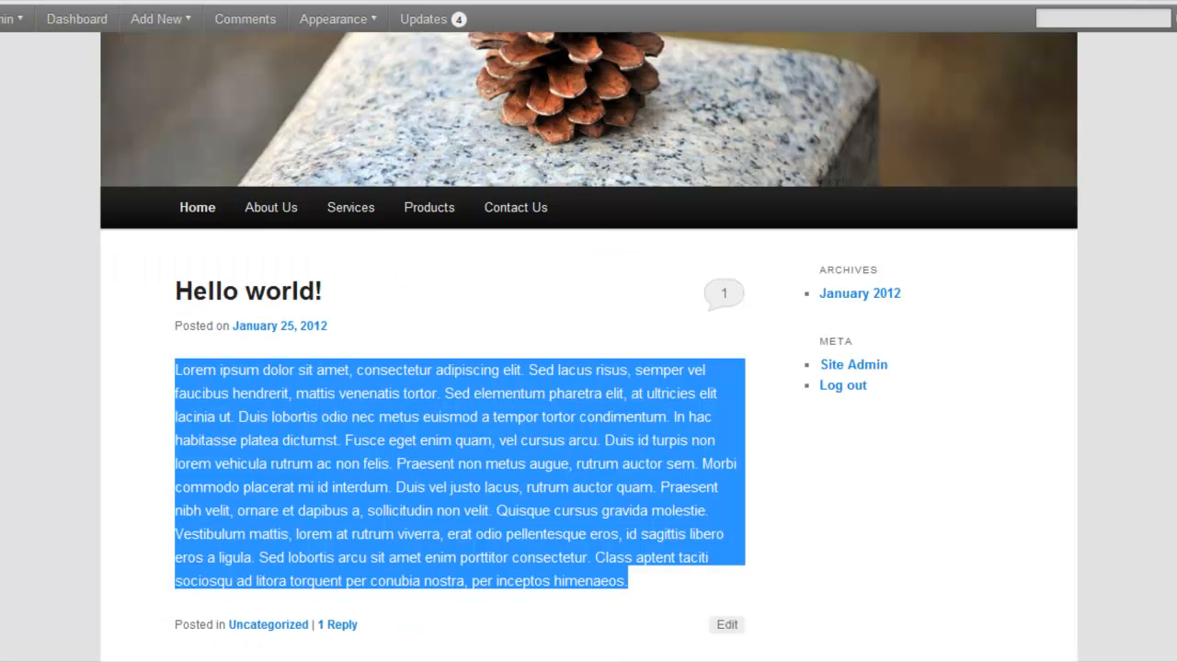
Reload the site's front page and look over the title, formatting and list of its published post
left_click(1154, 246)
right_click(1154, 246)
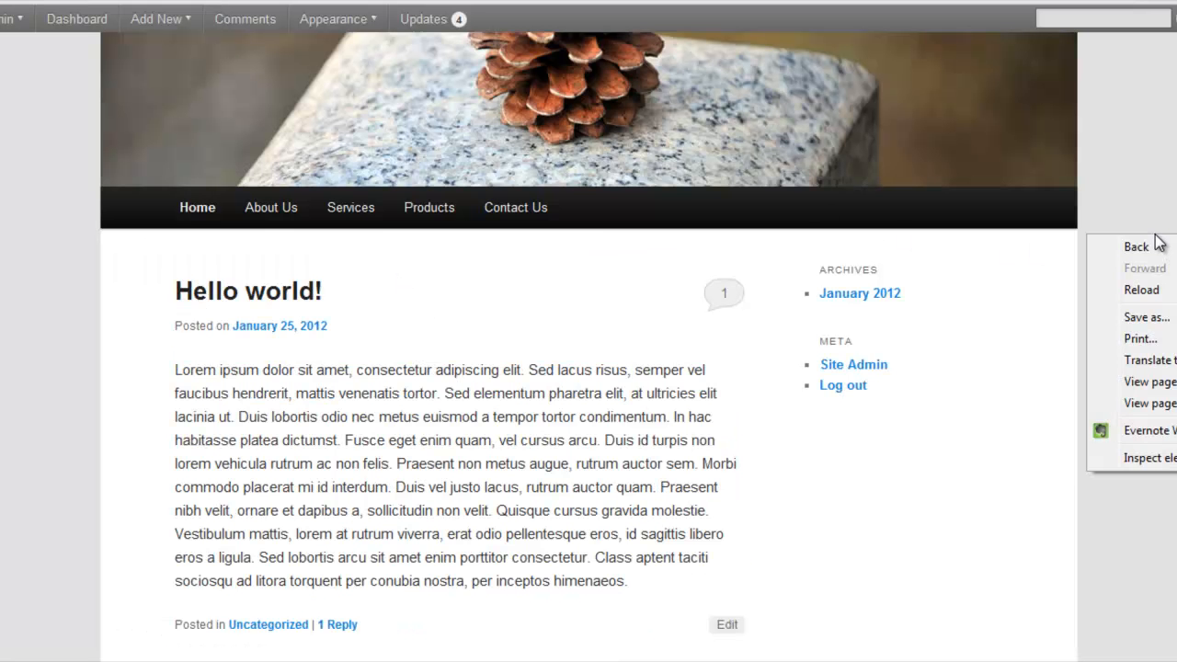
left_click(1160, 290)
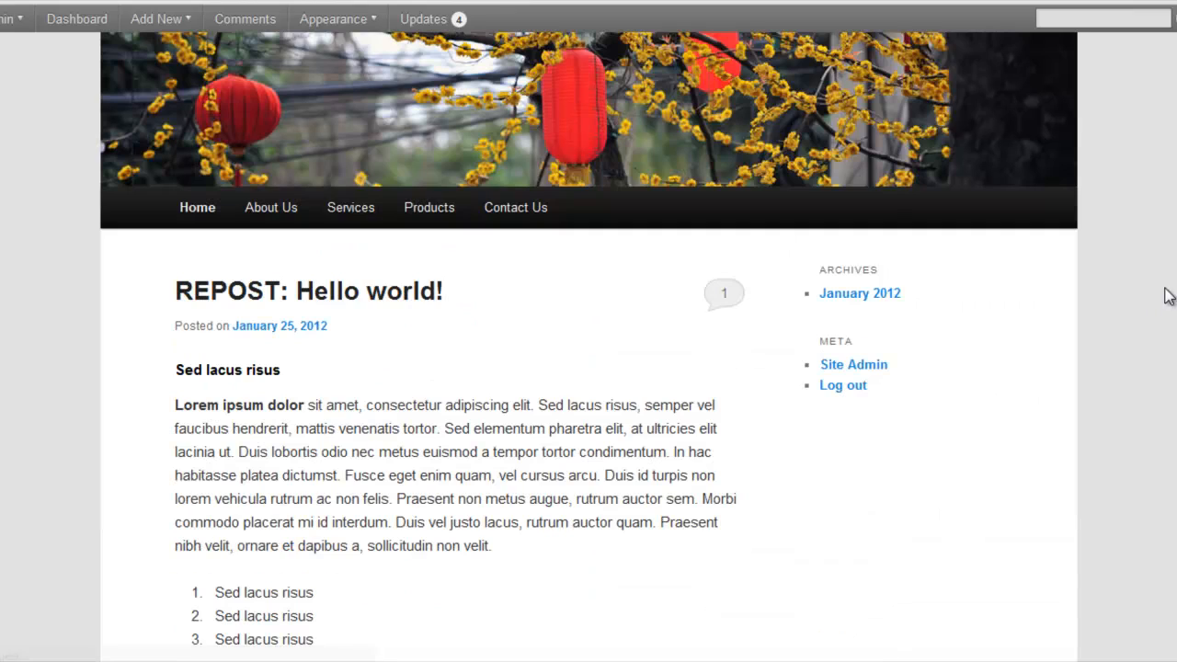
scroll(588, 339, "down", 5)
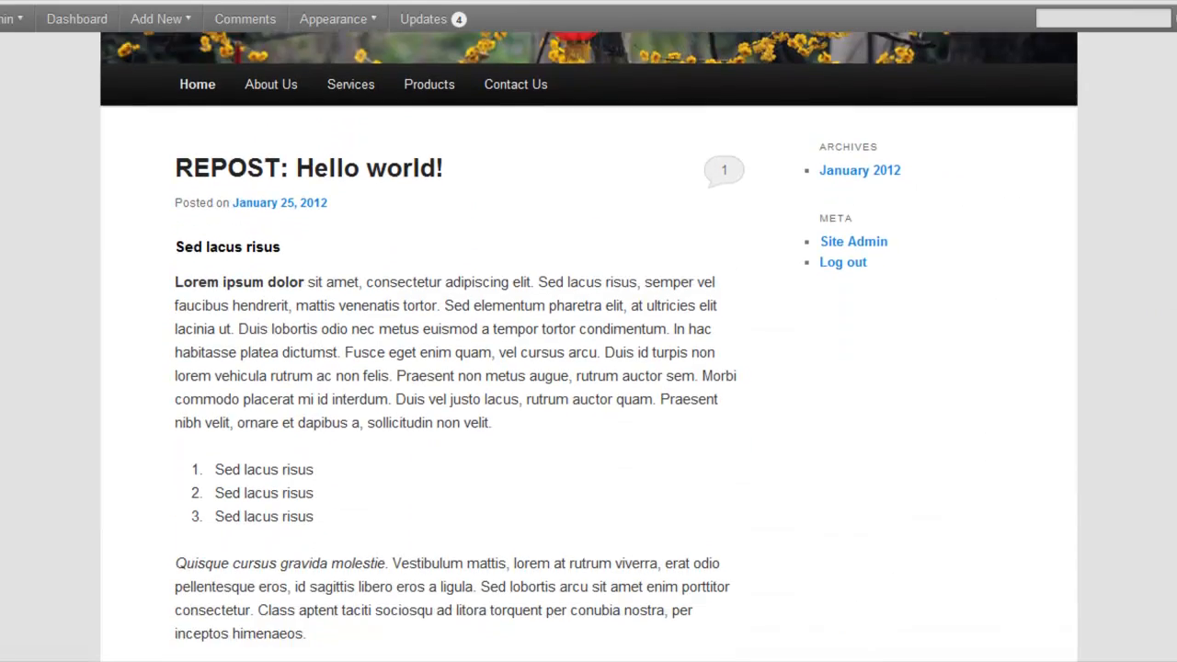
scroll(588, 346, "up", 7)
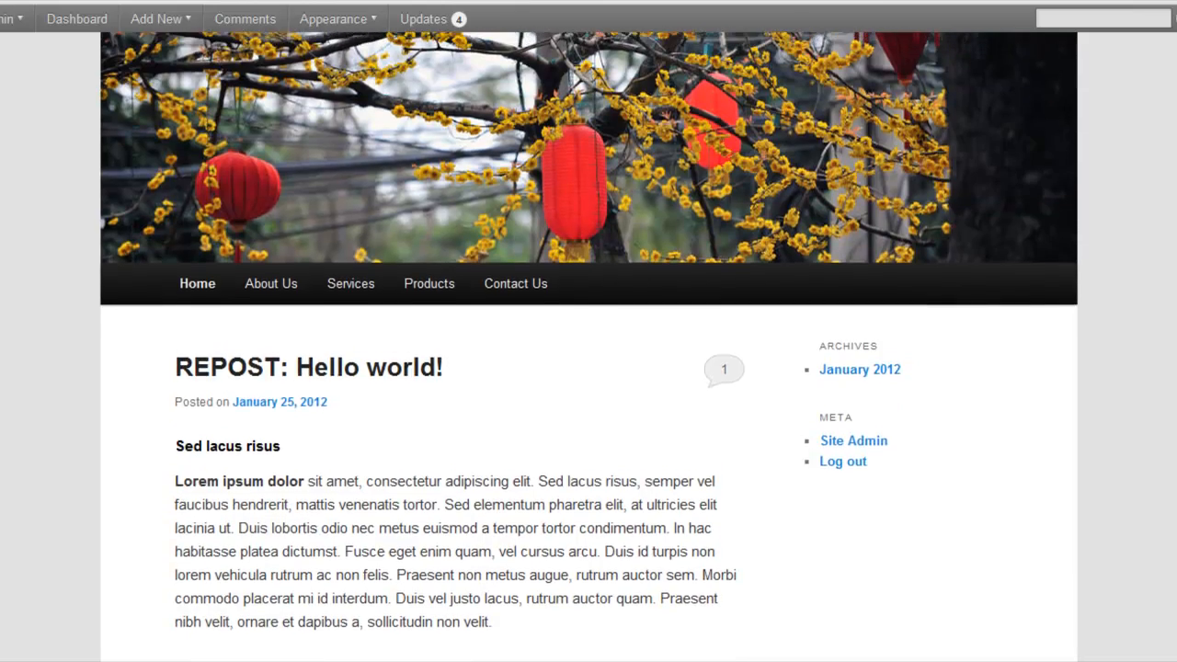
scroll(589, 346, "up", 1)
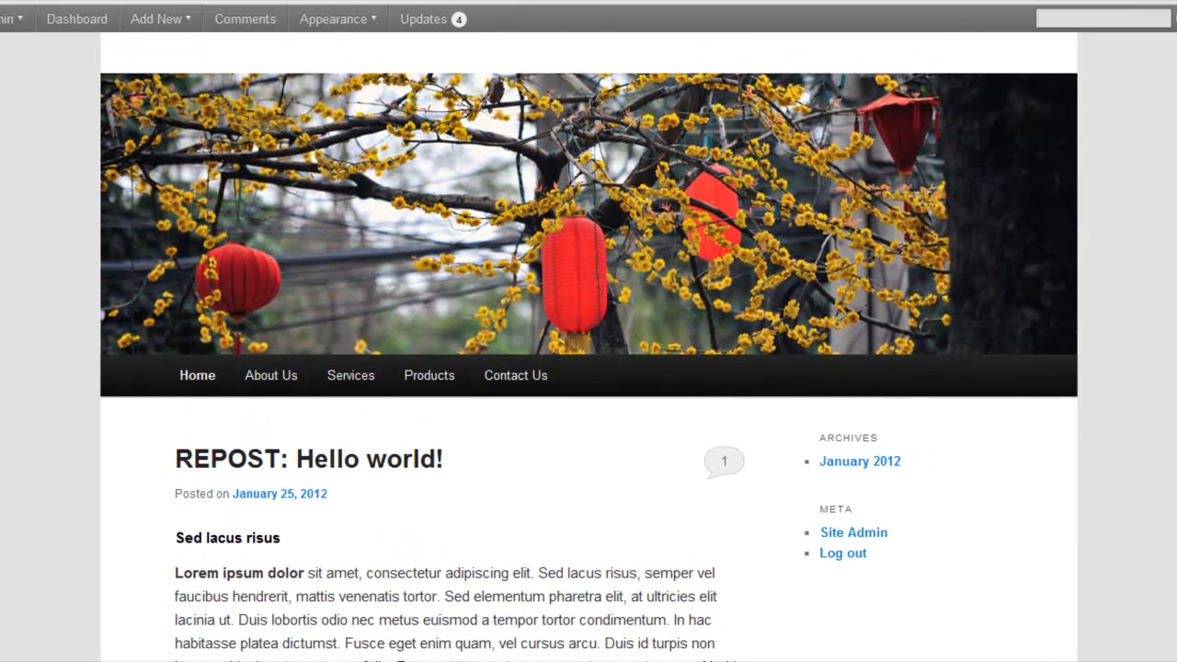
scroll(589, 346, "down", 3)
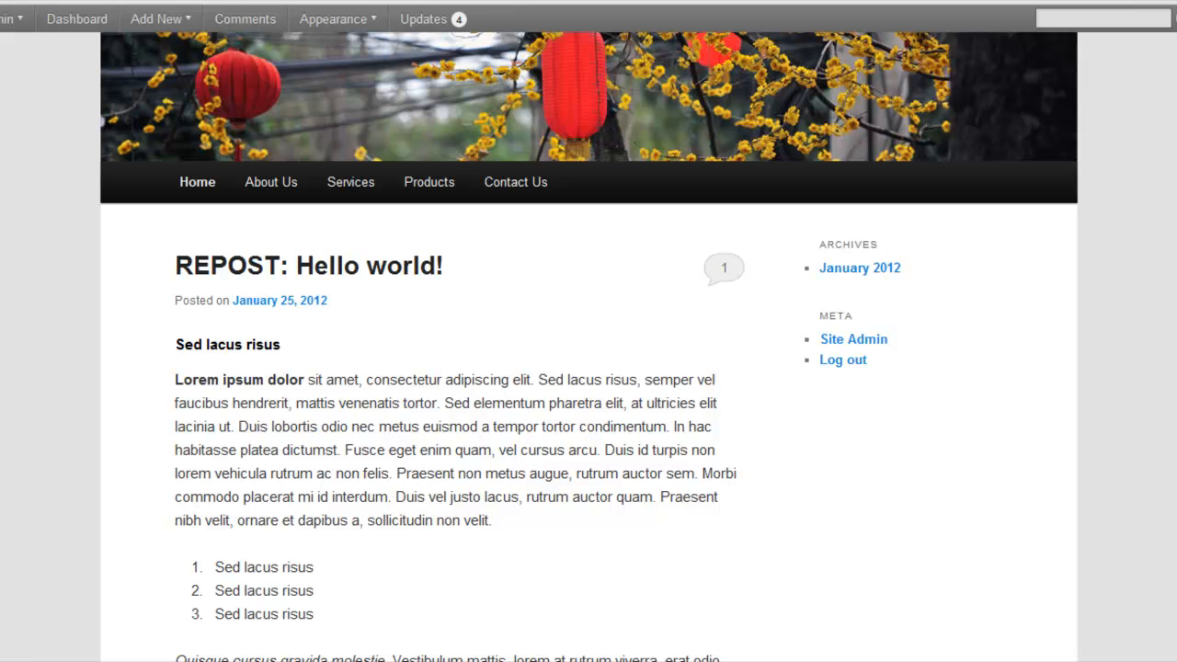
scroll(743, 342, "down", 2)
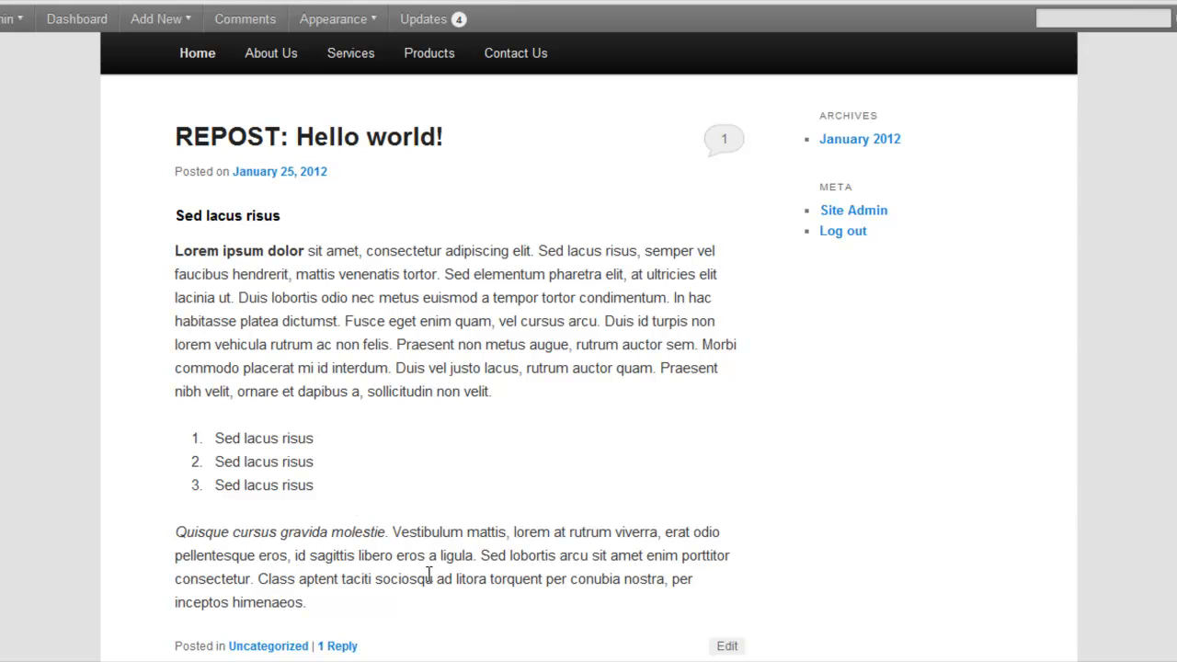
scroll(662, 539, "up", 4)
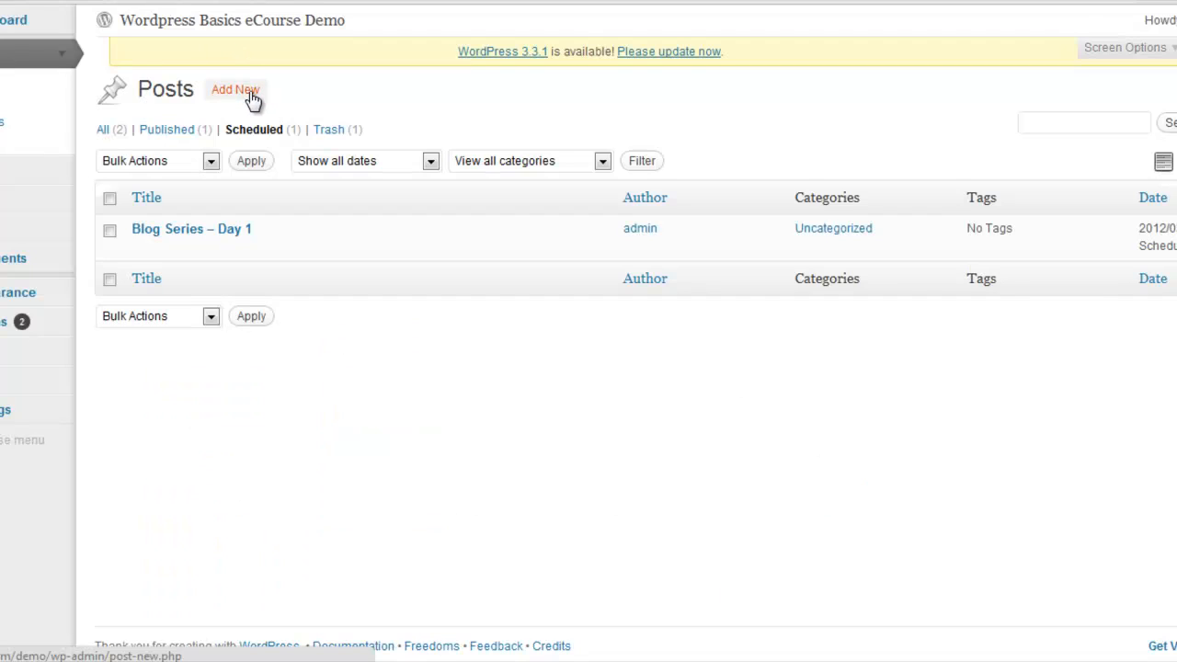
Start another new post titled "My Trip" and paste the copied lorem ipsum text into its body
left_click(253, 99)
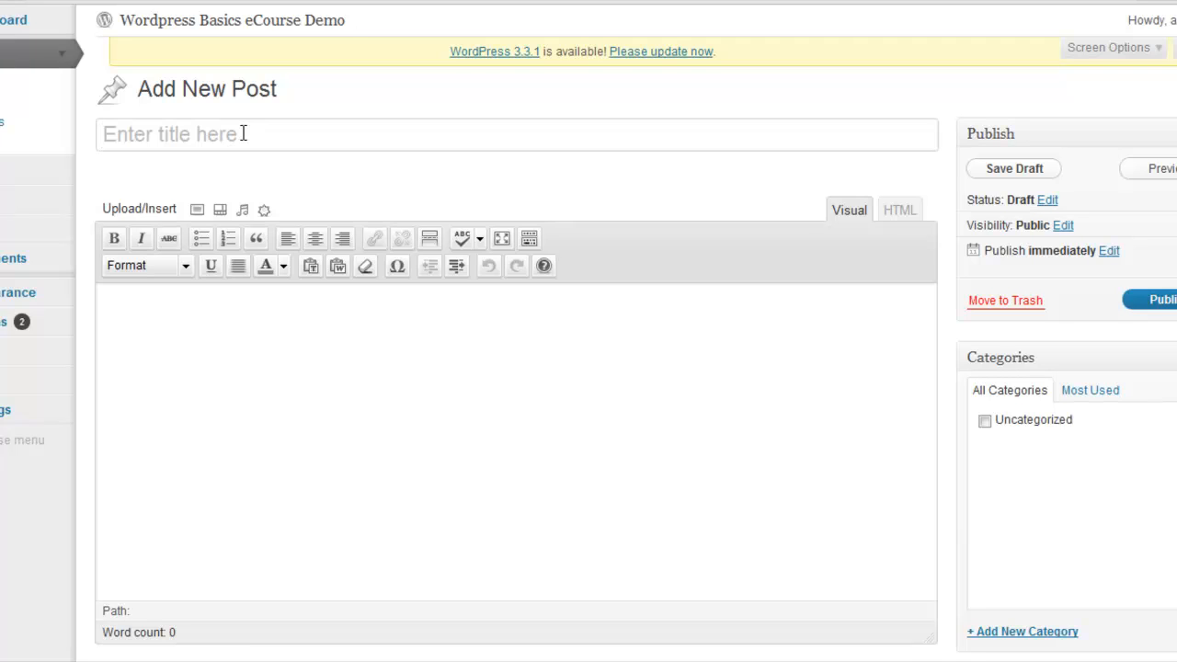
left_click(243, 134)
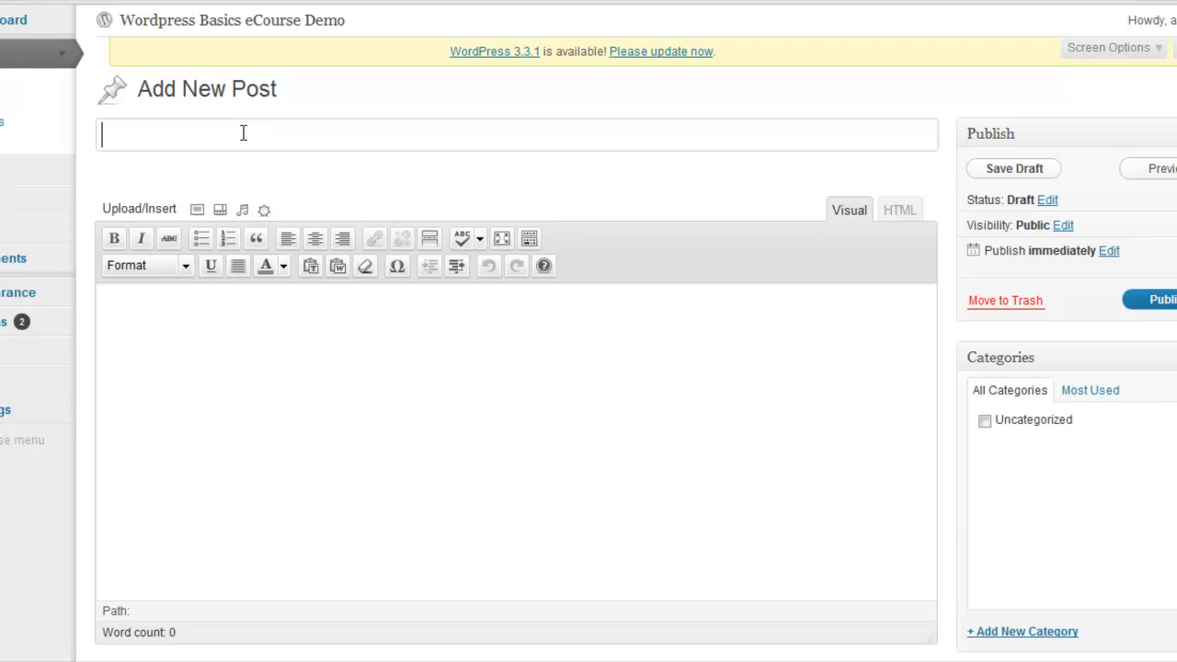
type("My Trip")
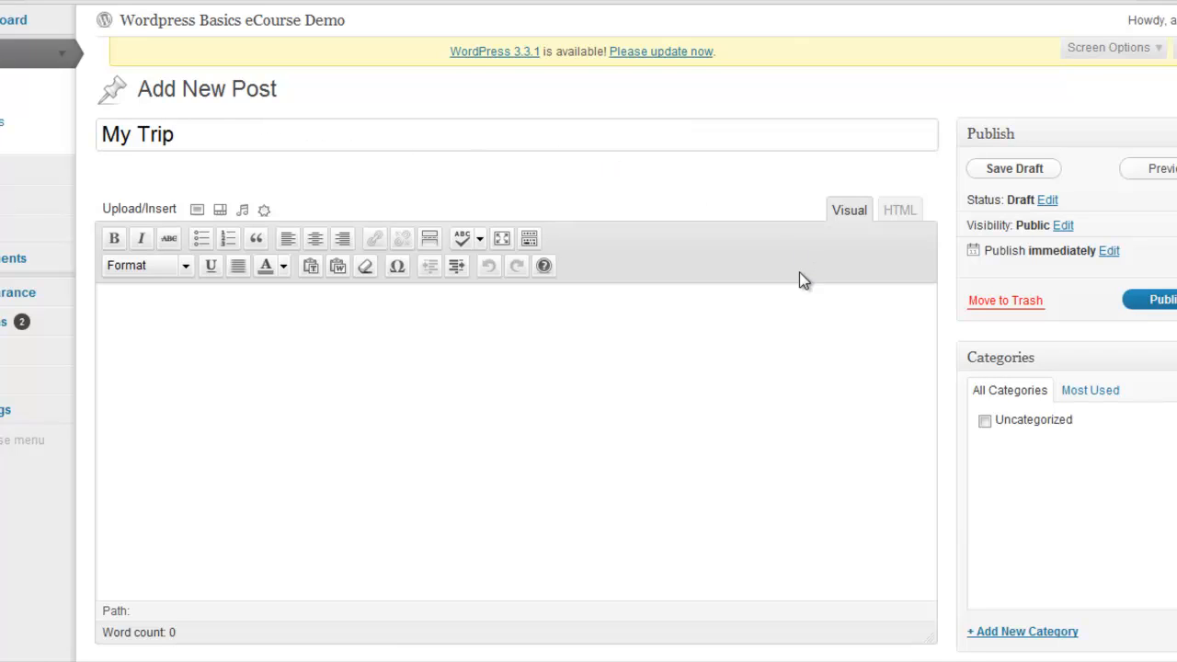
left_click(433, 326)
right_click(433, 325)
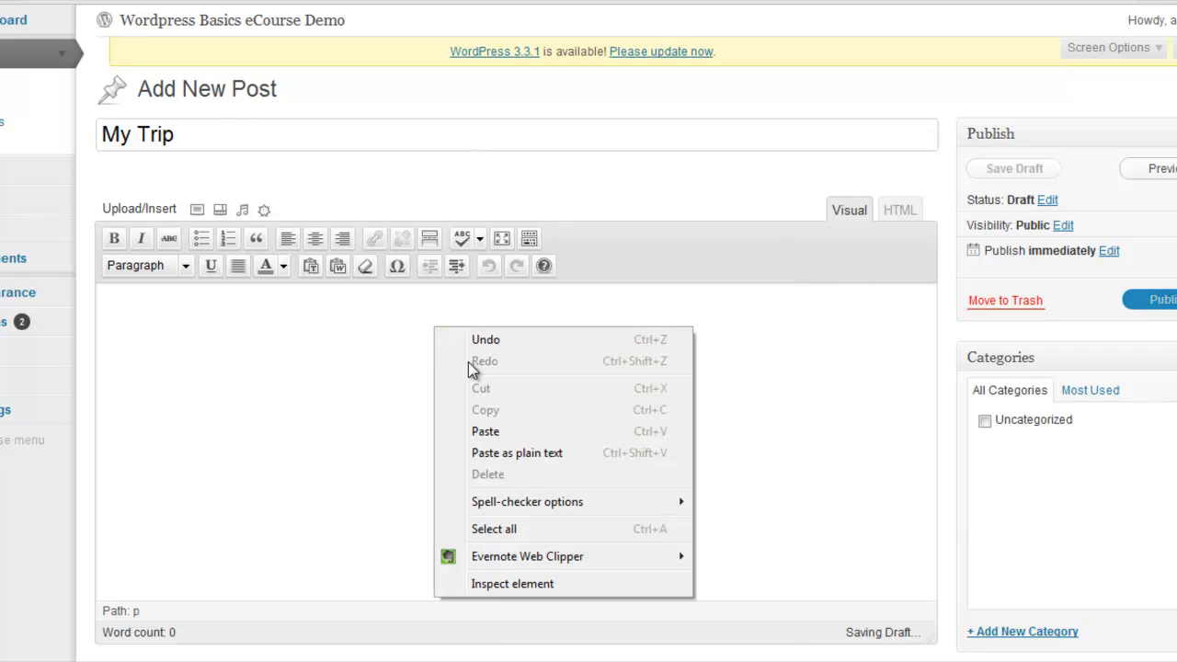
left_click(497, 429)
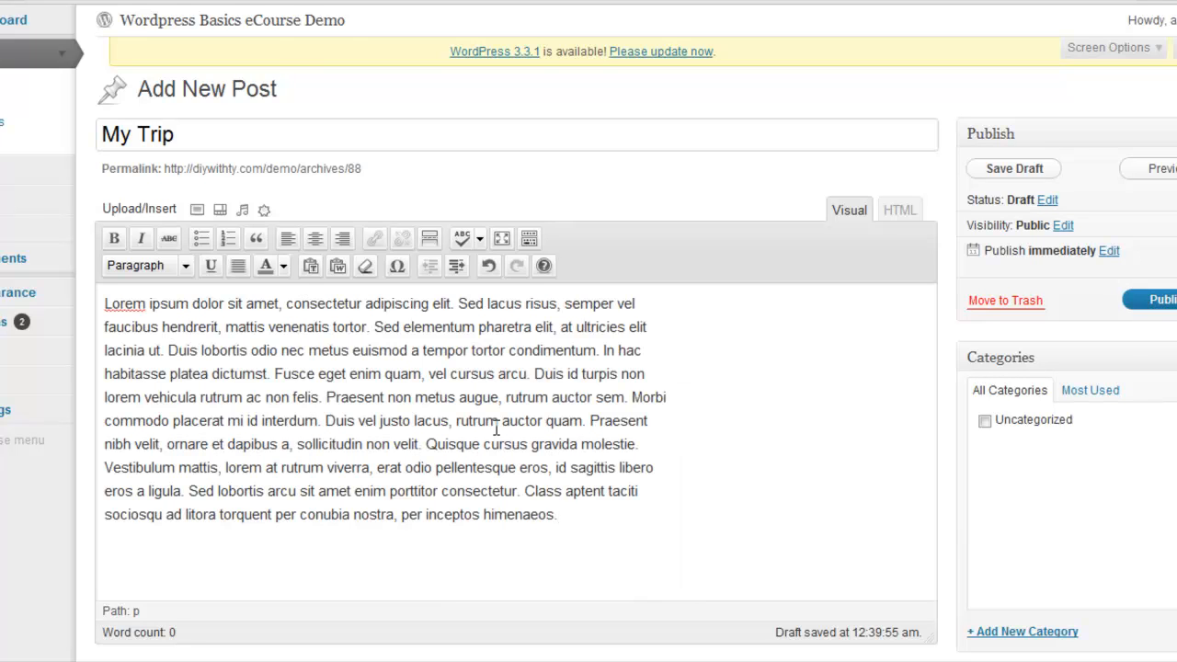
Split the "My Trip" body into two paragraphs before "Praesent non metus augue" and publish the post
left_click(325, 397)
key("Return")
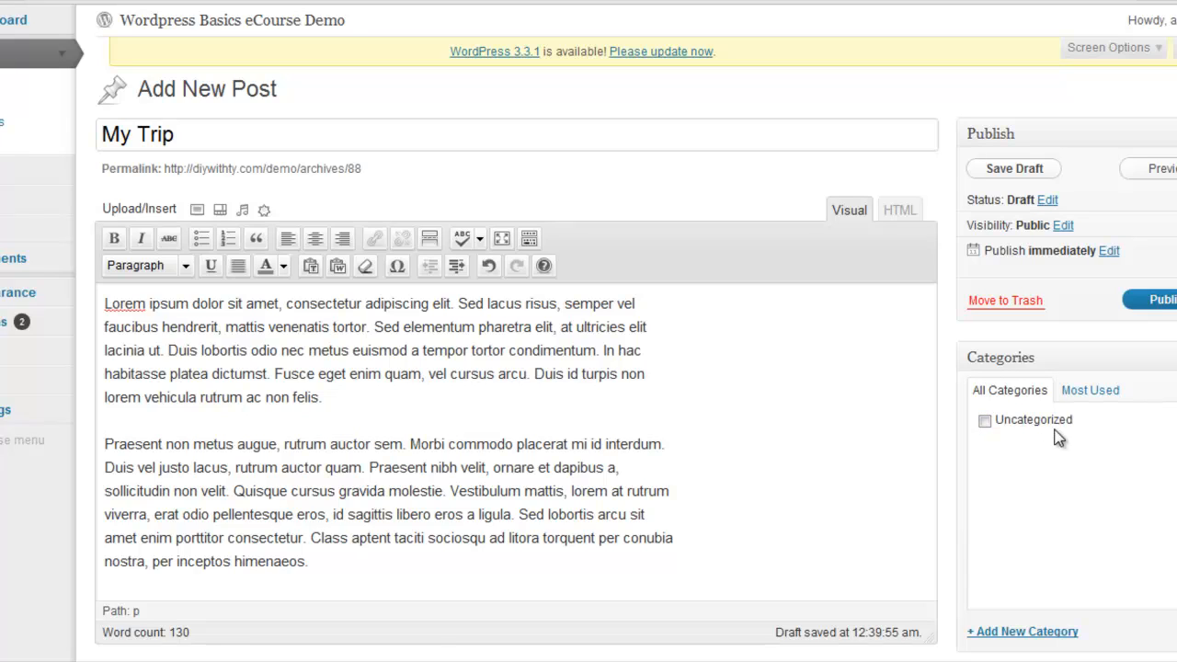
left_click(985, 422)
scroll(589, 331, "down", 3)
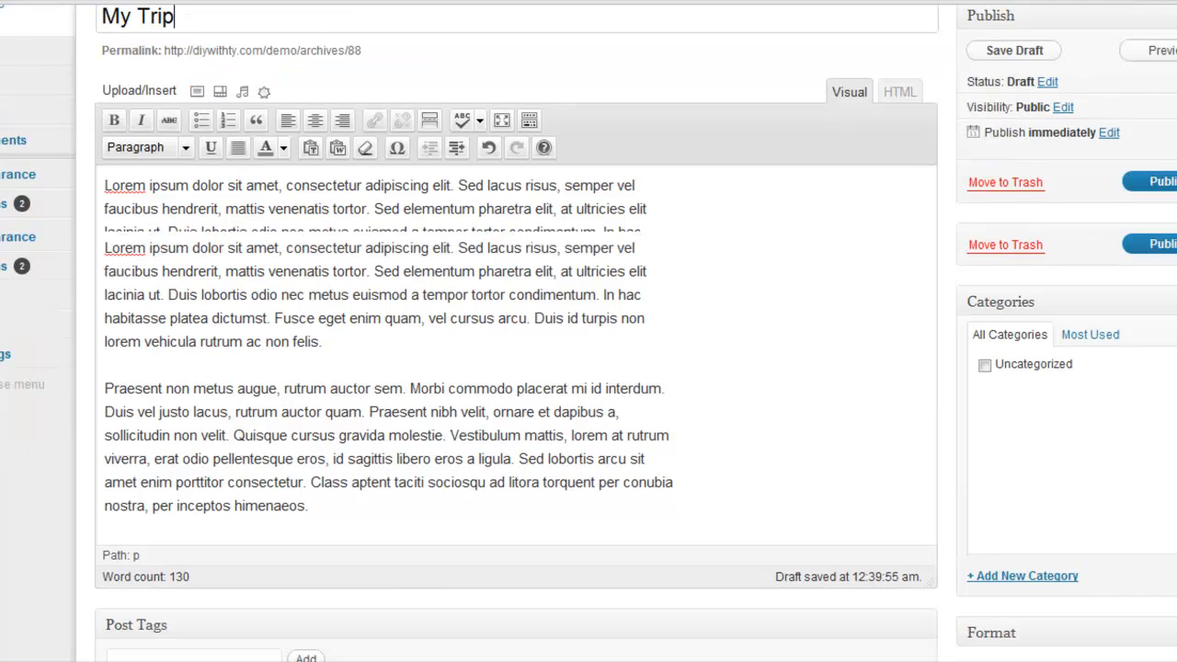
scroll(589, 331, "up", 2)
scroll(589, 331, "up", 1)
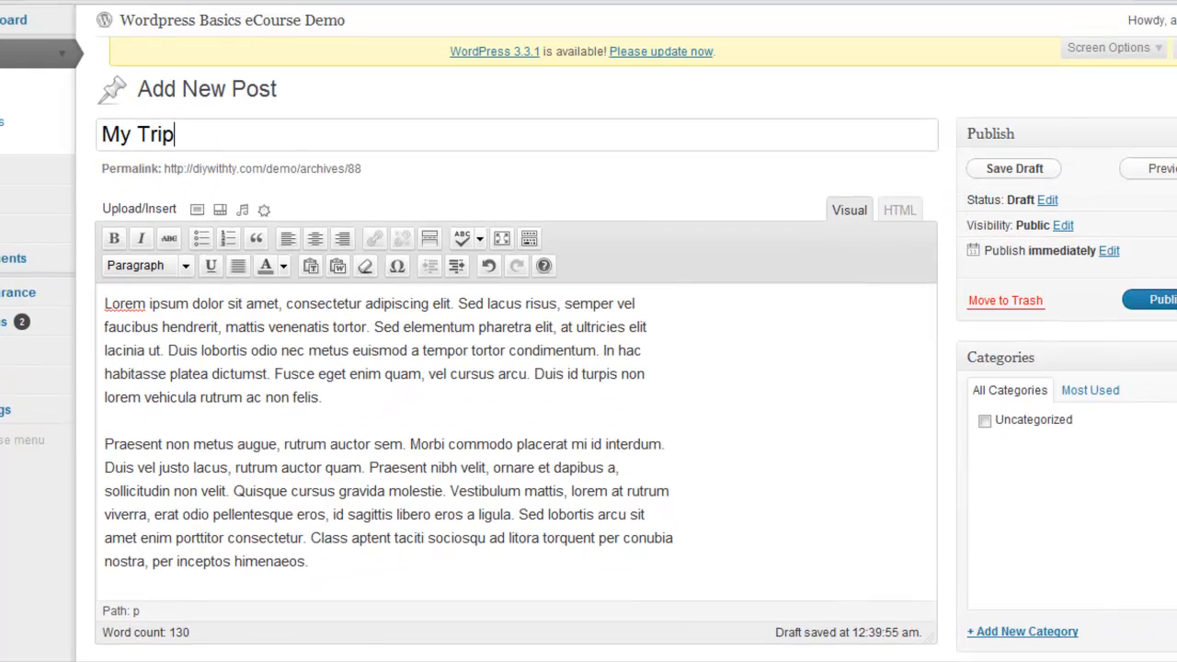
left_click(1162, 300)
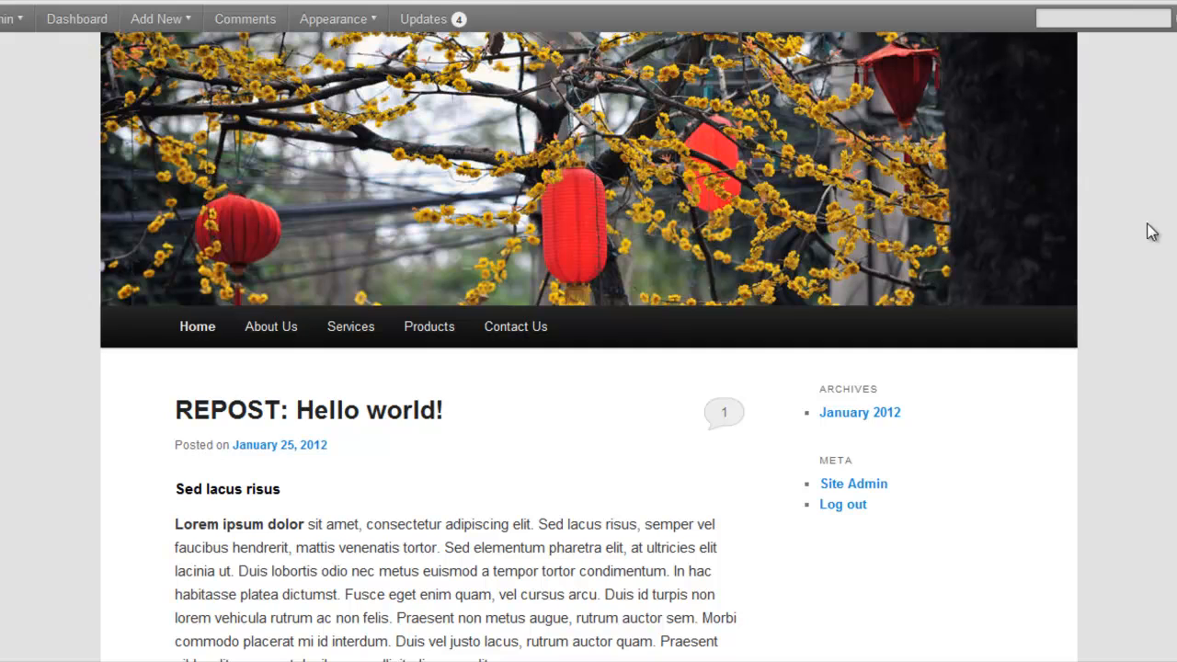
Reload the site's front page and check how the "My Trip" post is placed relative to the "REPOST: Hello world!" post
right_click(1158, 182)
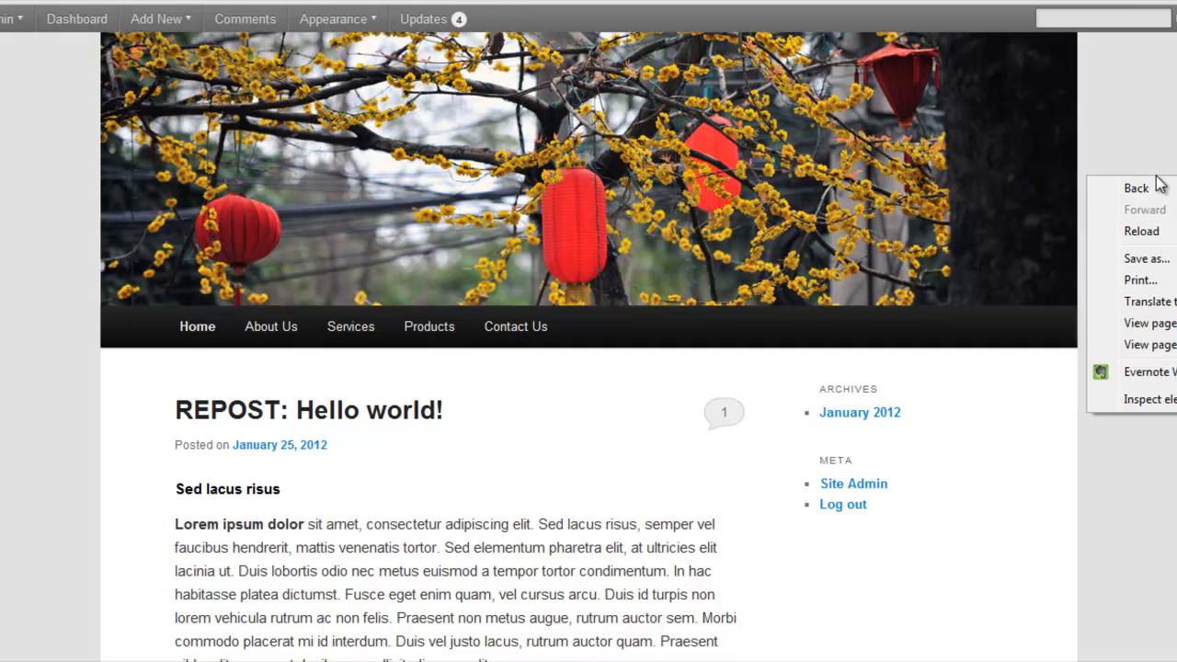
left_click(1161, 232)
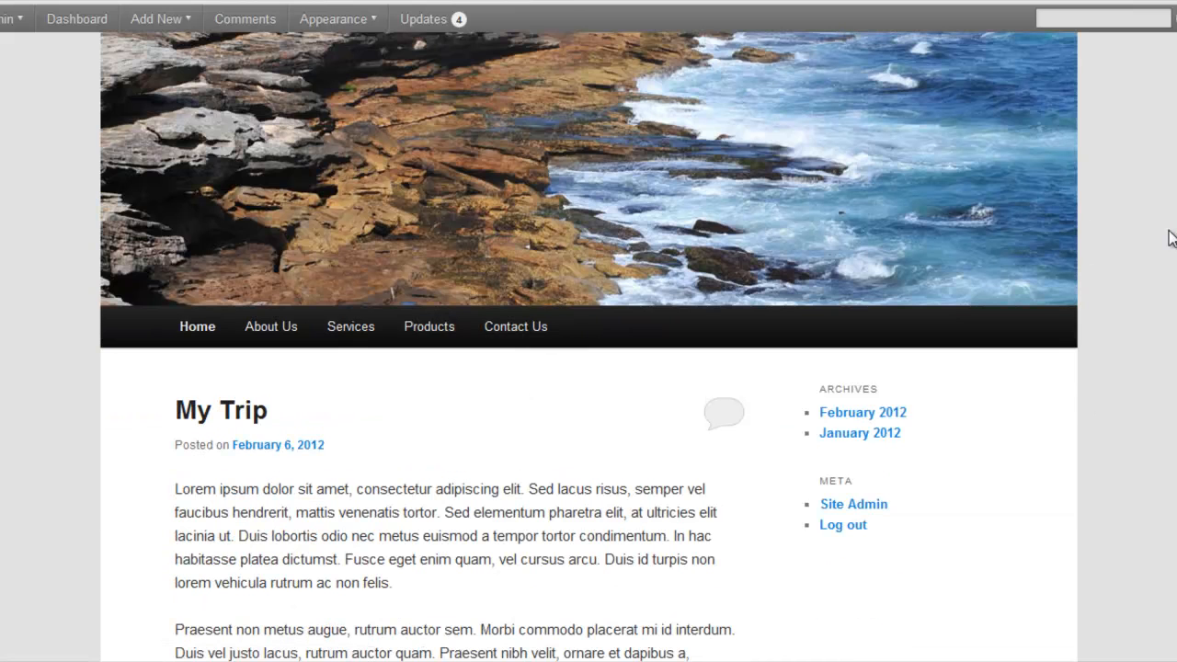
scroll(588, 368, "down", 5)
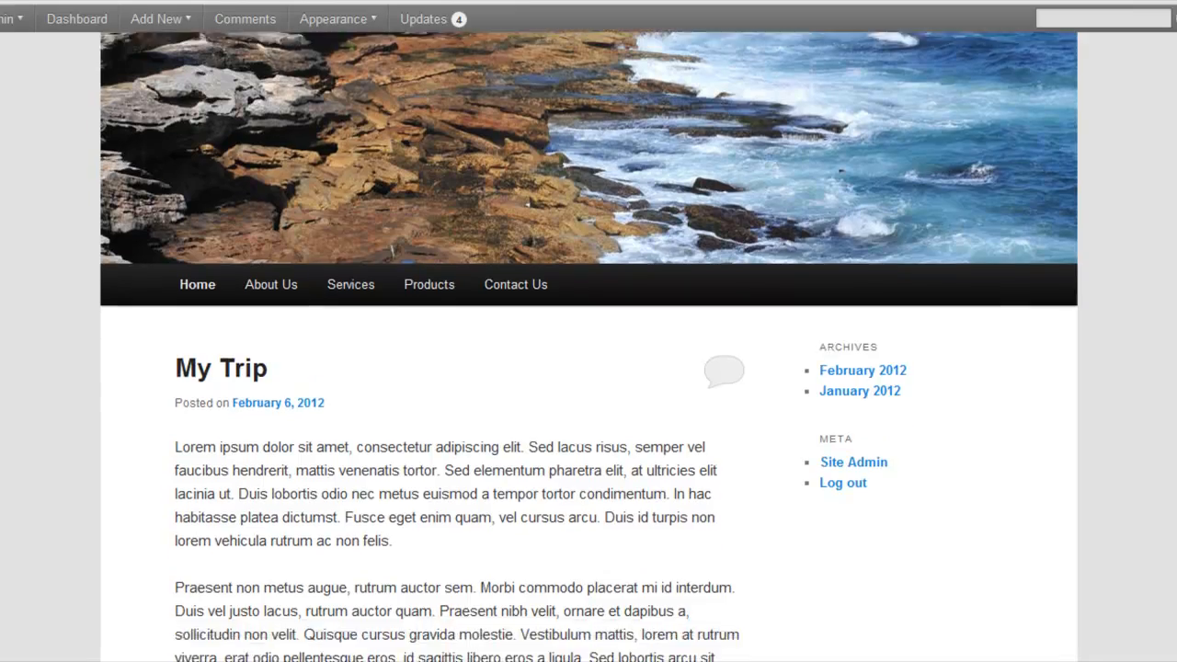
scroll(588, 368, "down", 5)
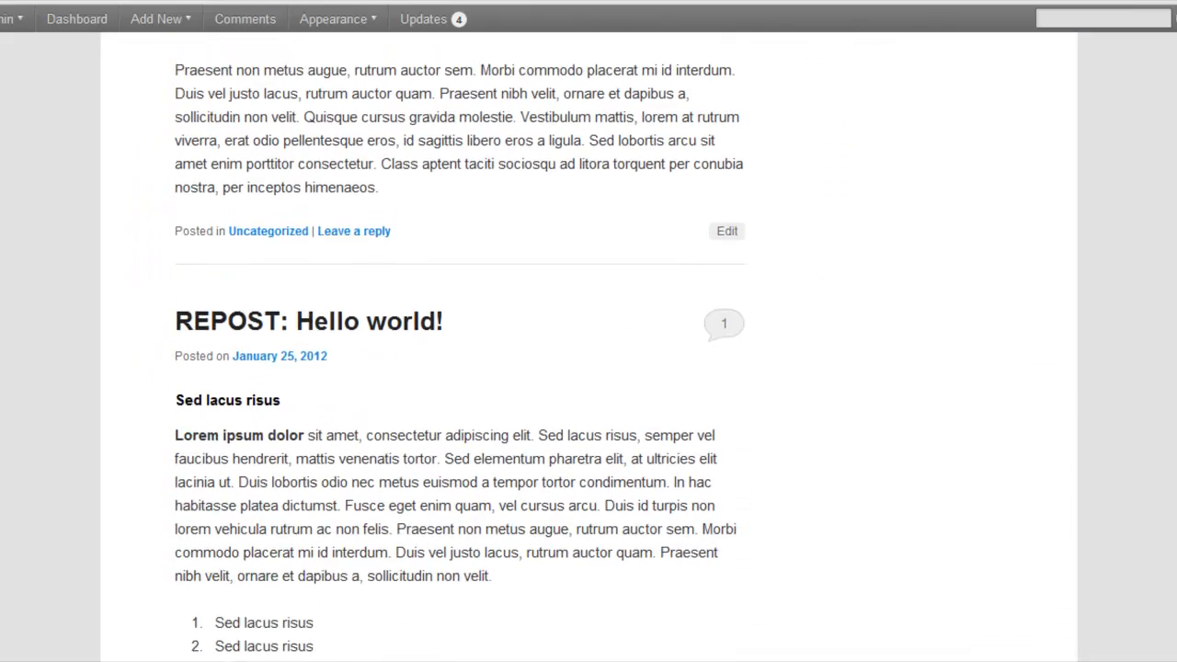
scroll(588, 368, "up", 10)
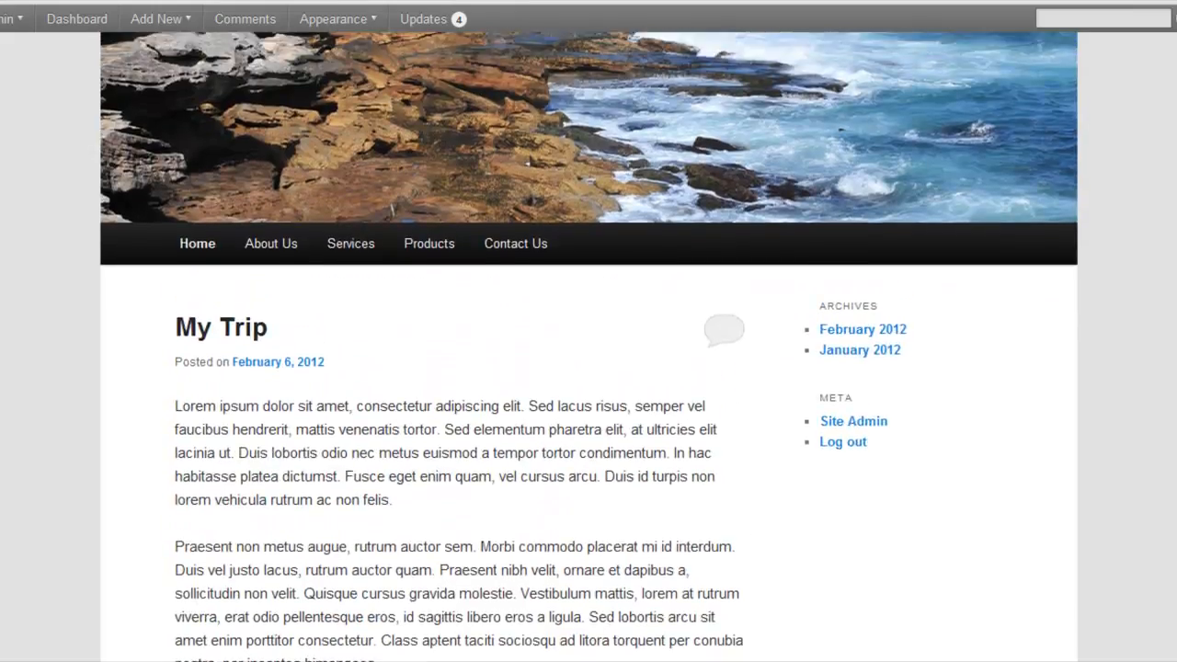
scroll(589, 368, "down", 6)
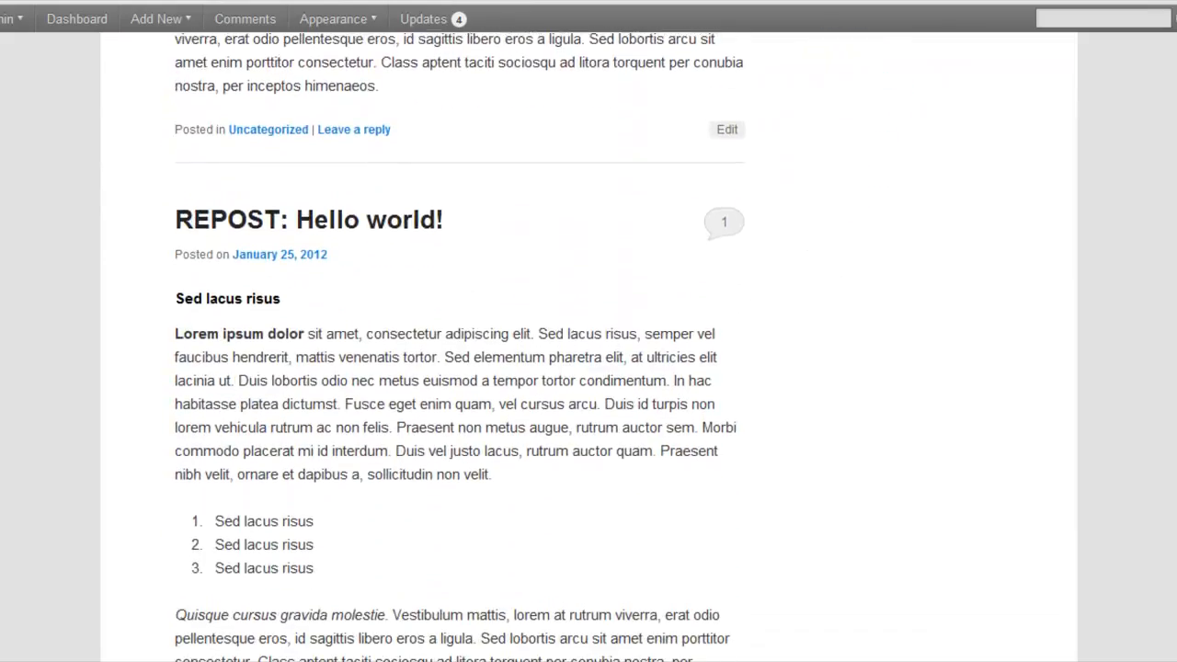
scroll(588, 368, "up", 6)
scroll(588, 367, "up", 2)
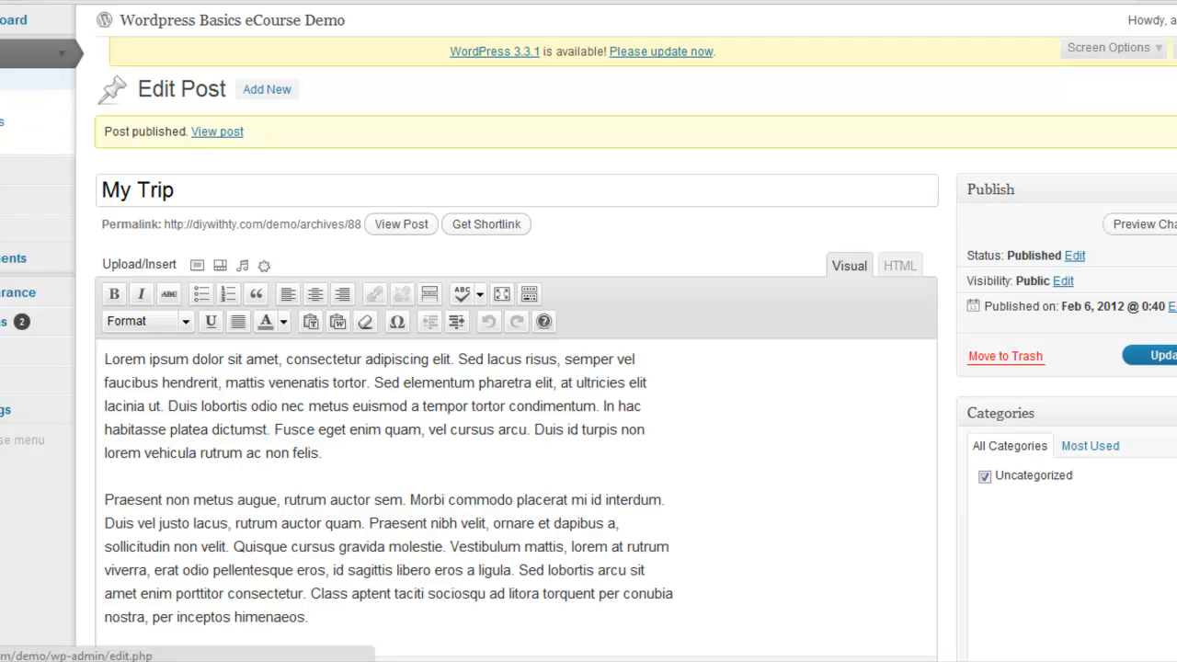
Start a new post from the posts list and title it "Blog Series - Day 2"
left_click(3, 80)
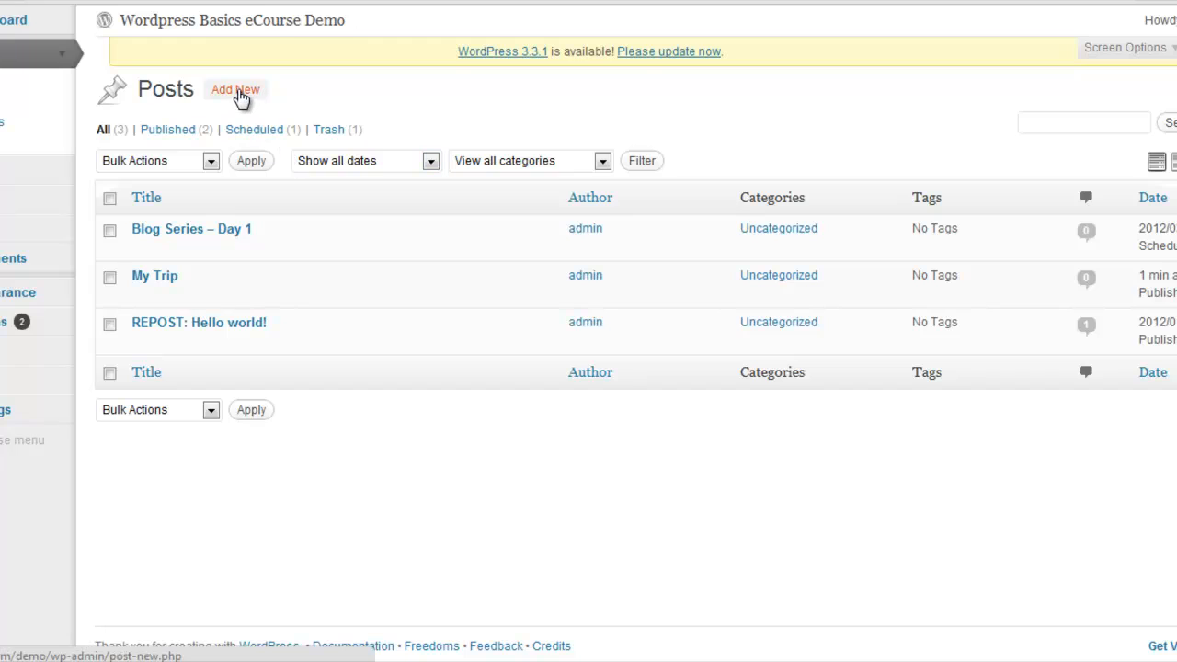
left_click(241, 92)
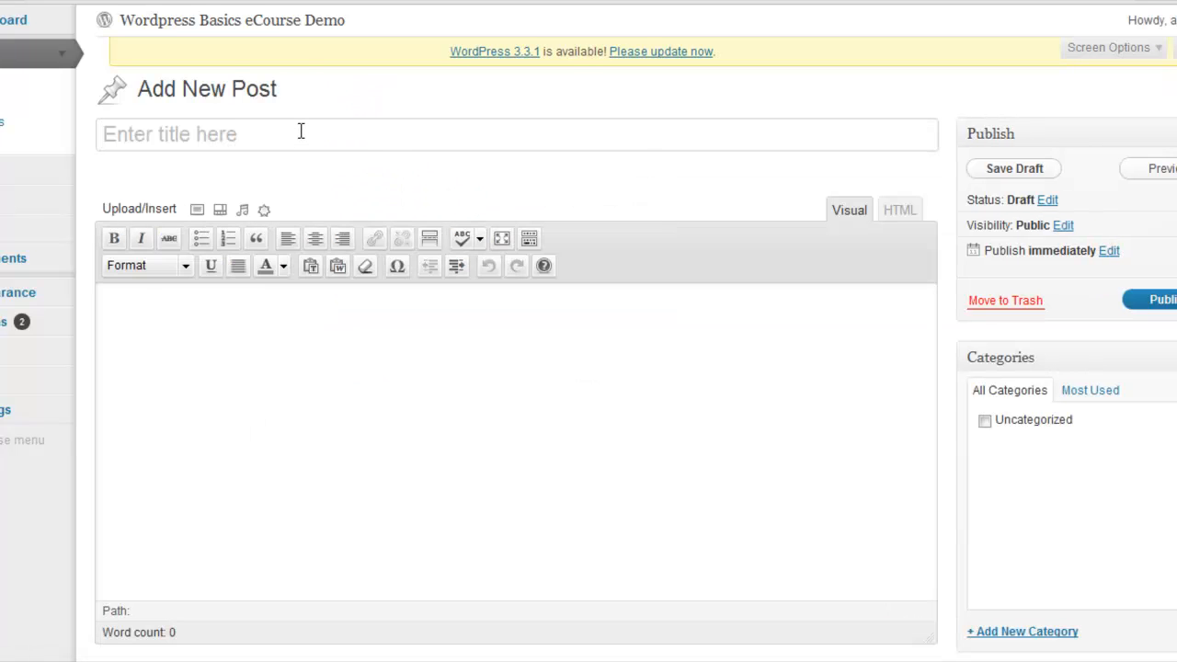
left_click(301, 131)
type("Blog ")
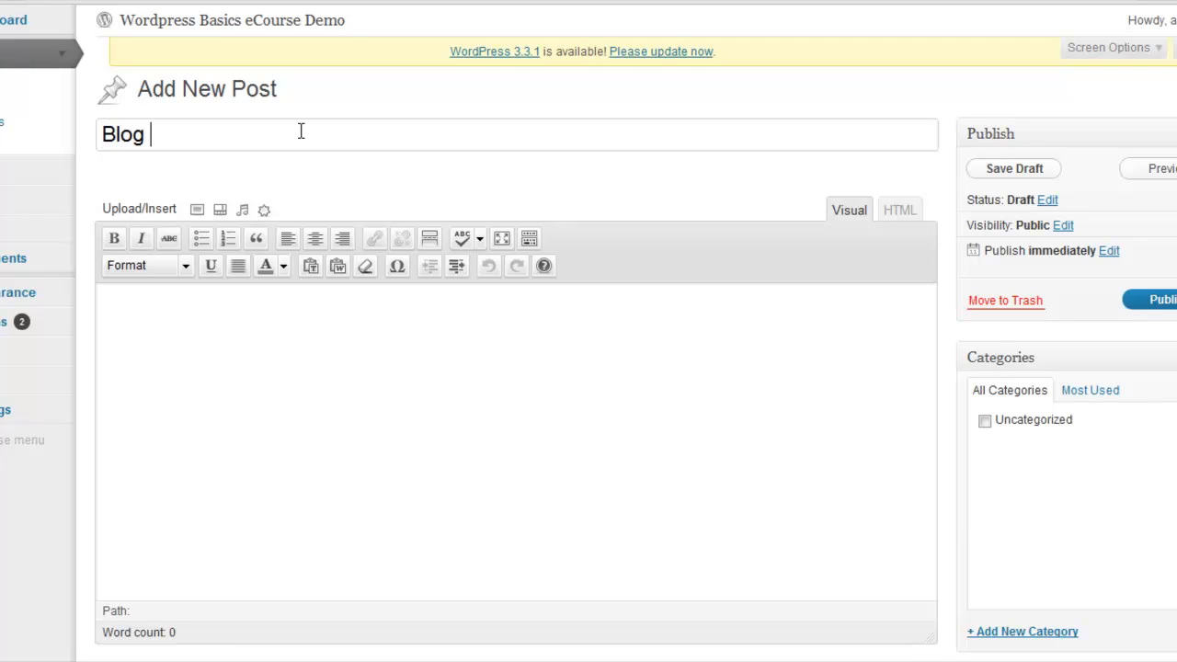
type("Sereis")
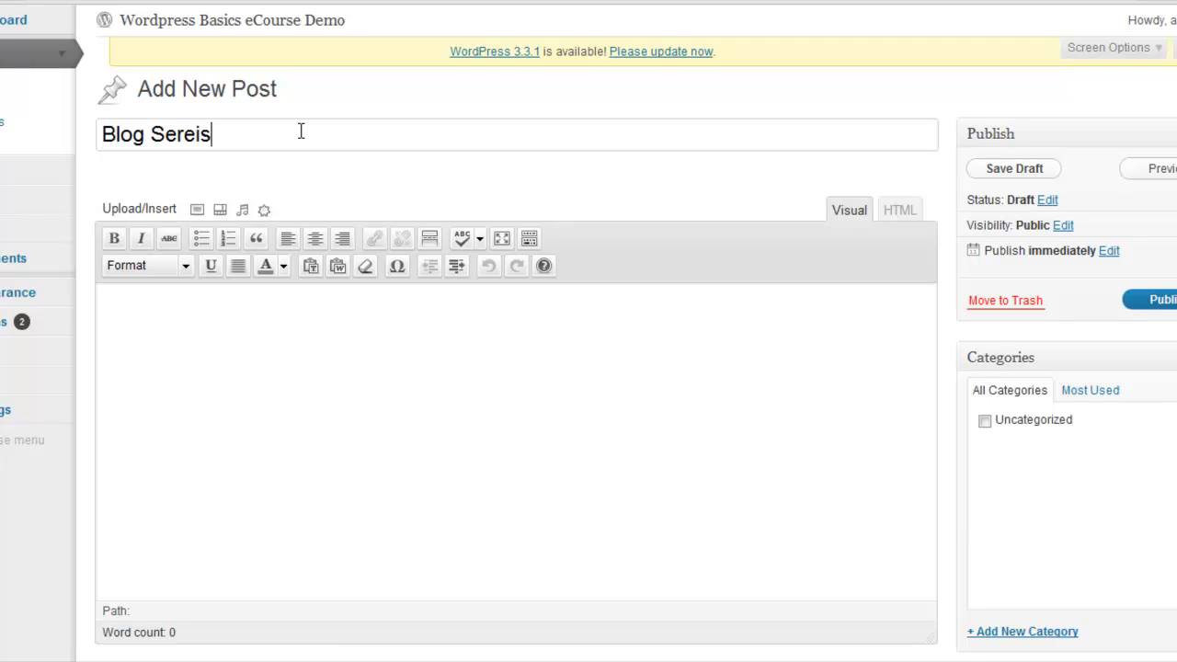
key("BackSpace")
key("BackSpace")
key("BackSpace")
type("ies - Day ")
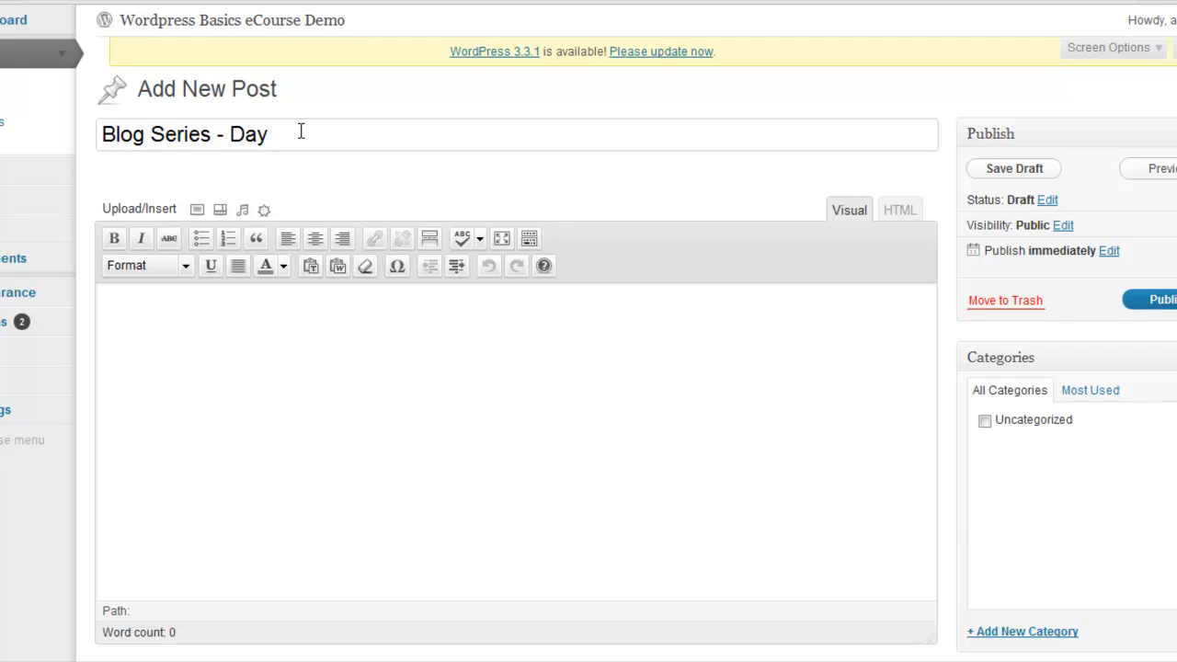
type("2")
Paste the copied lorem ipsum text into the body and split it into three paragraphs, before "Fusce eget enim" and "Vestibulum mattis"
right_click(282, 323)
left_click(357, 430)
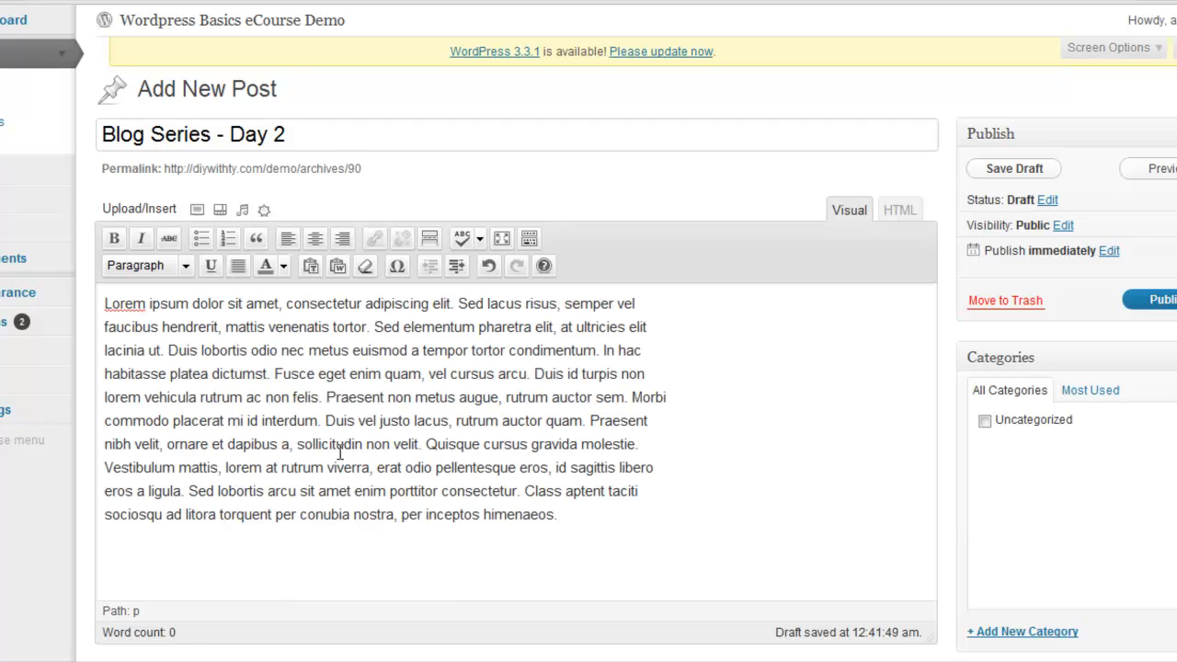
left_click(275, 373)
key("Return")
left_click(465, 491)
key("Return")
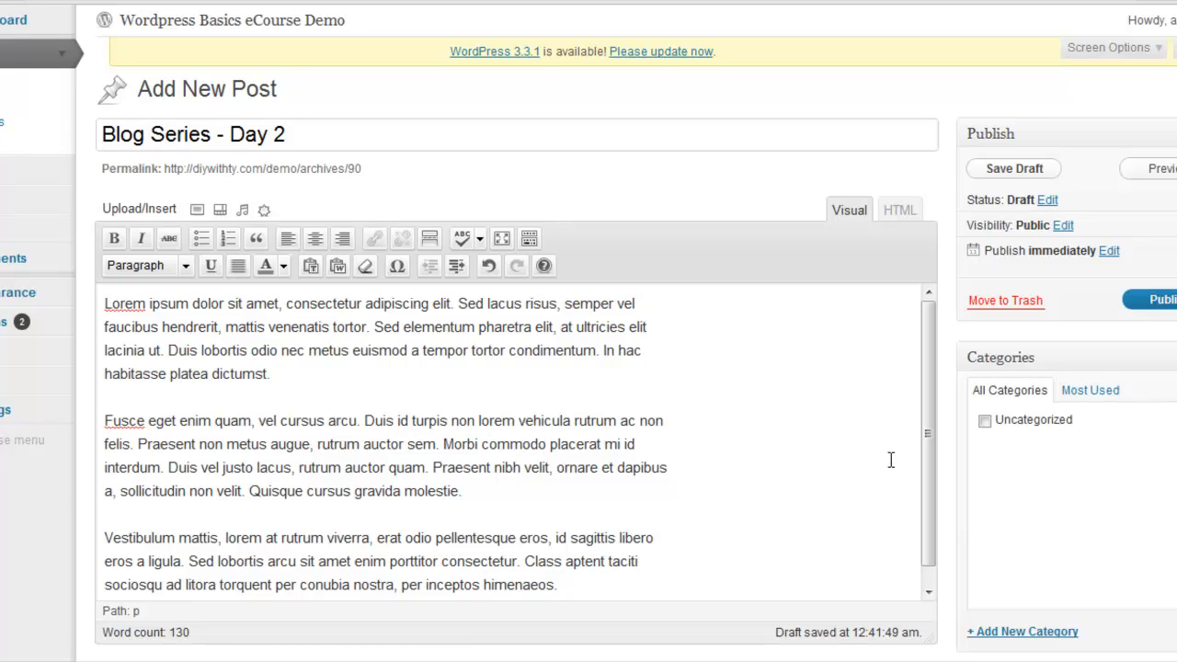
Schedule the "Blog Series - Day 2" post for publication on Mar 08, 2012 at 06:30
left_click(1107, 254)
left_click(1005, 273)
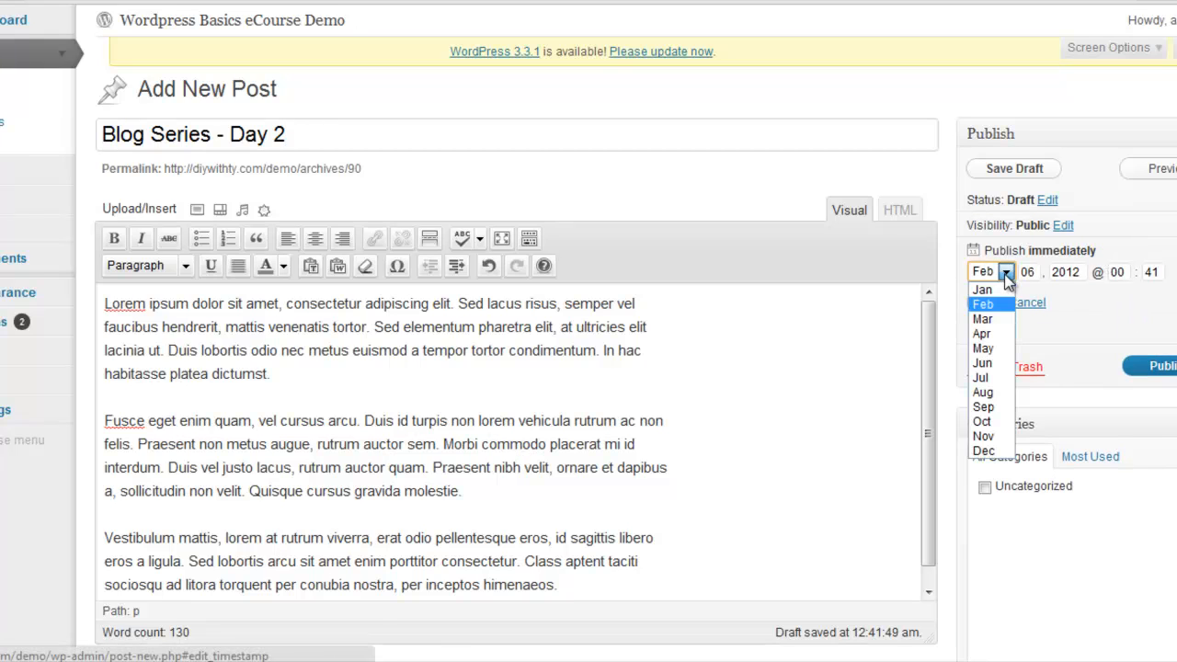
left_click(1008, 319)
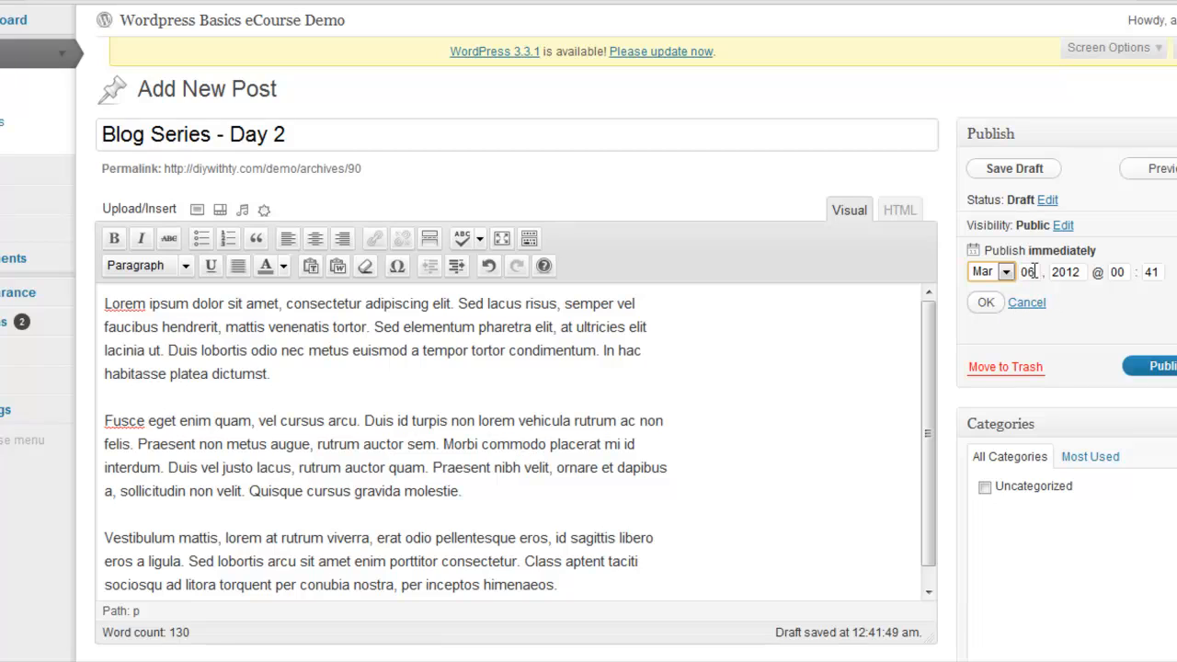
double_click(1032, 272)
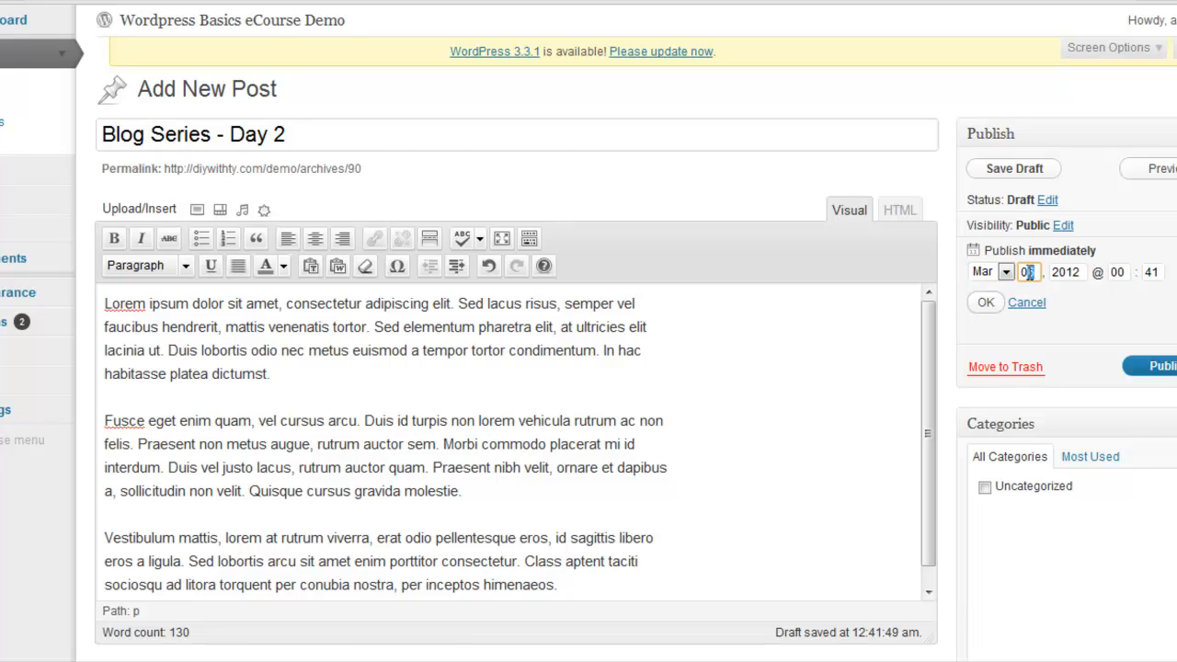
type("08")
double_click(1113, 272)
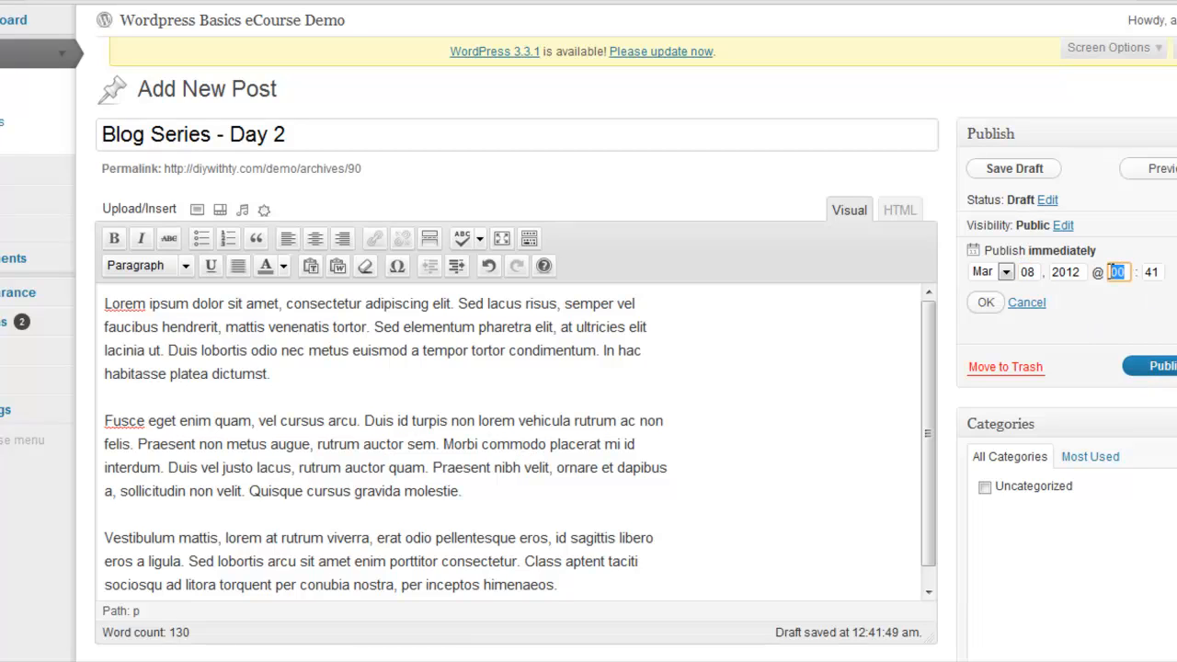
type("06")
double_click(1149, 271)
type("30")
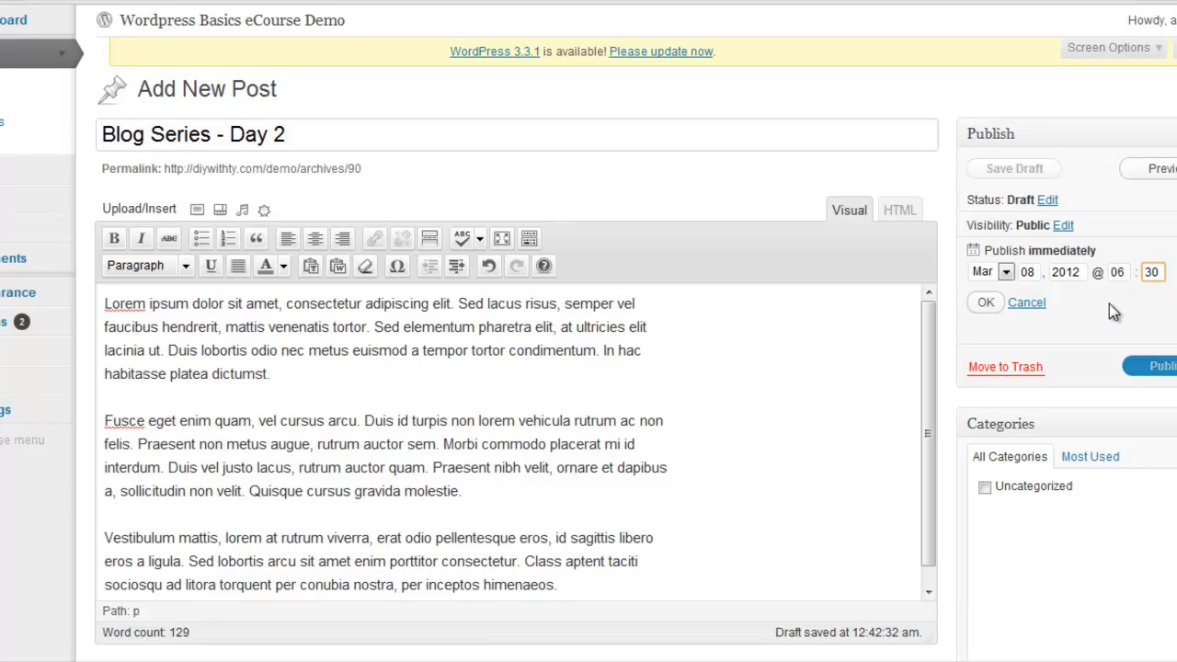
left_click(984, 305)
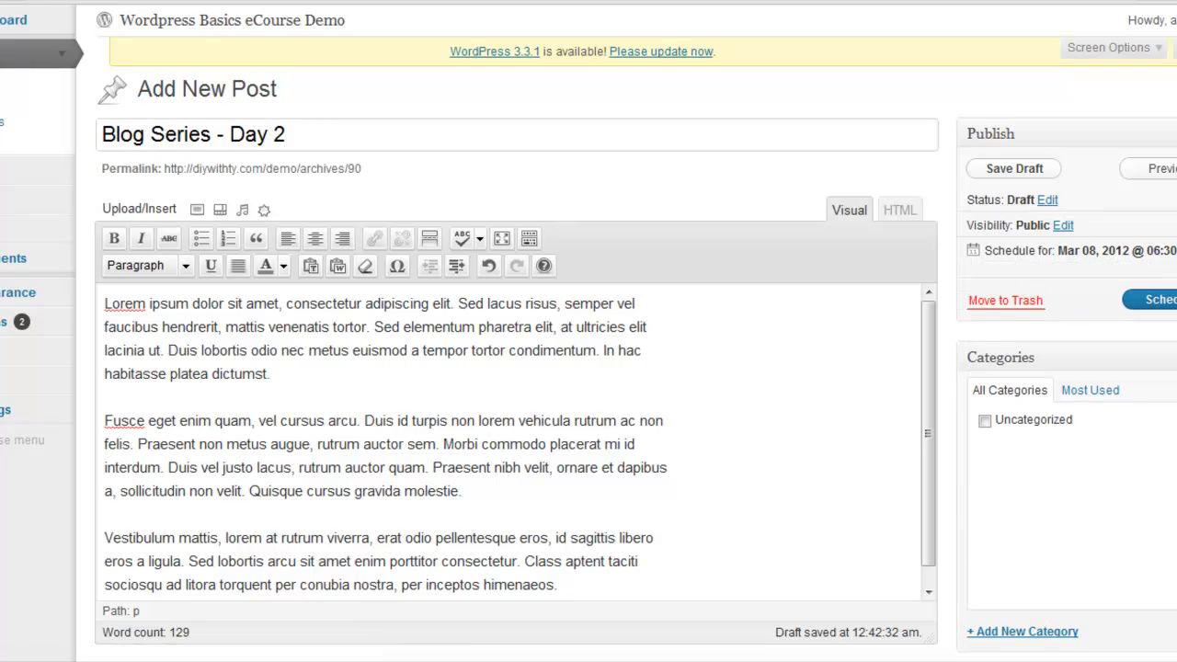
left_click(1154, 300)
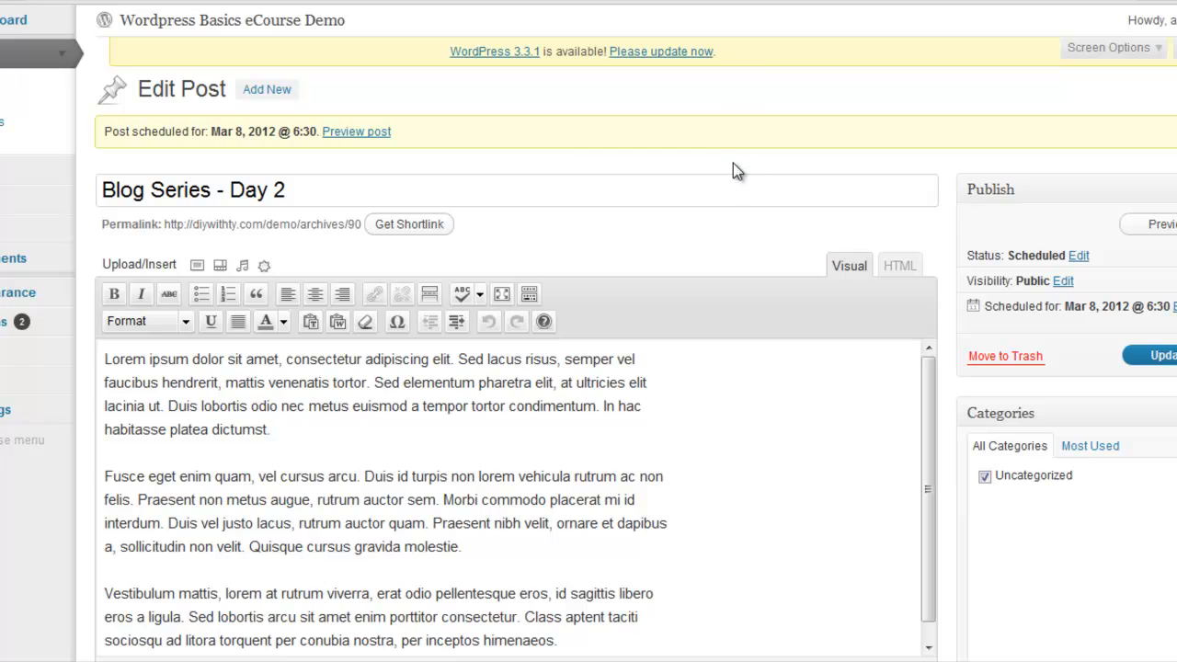
Start another new post titled "WordPress Class Reflections" and paste the copied lorem ipsum text into its body
left_click(280, 92)
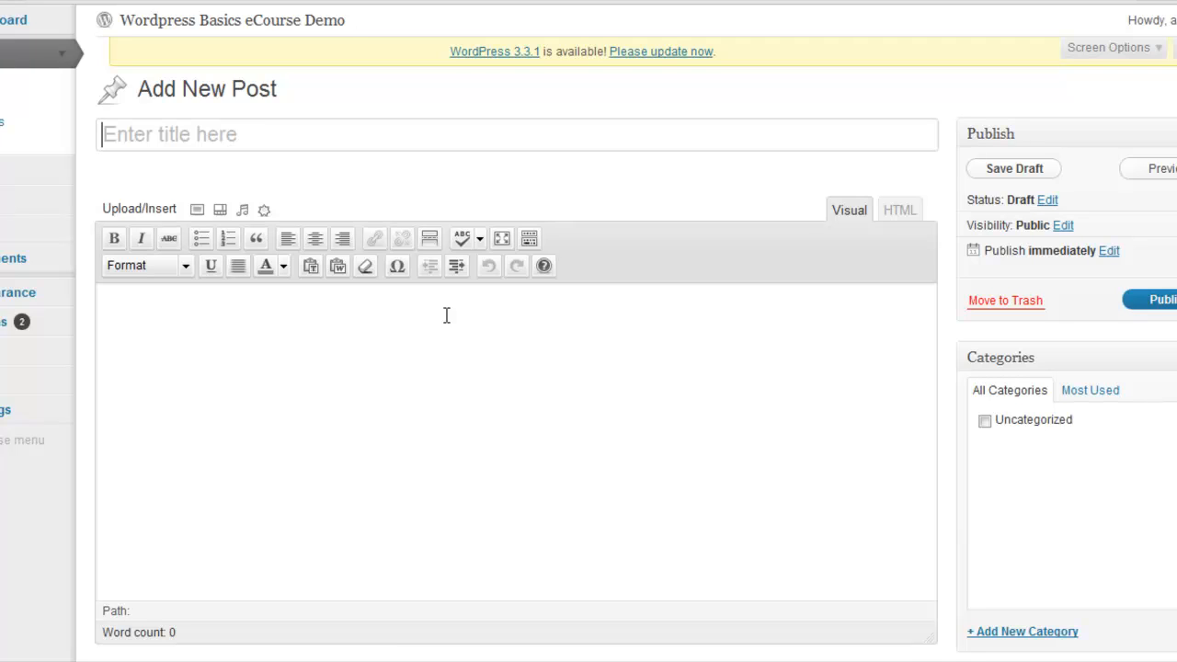
key("shift")
type("Wordr")
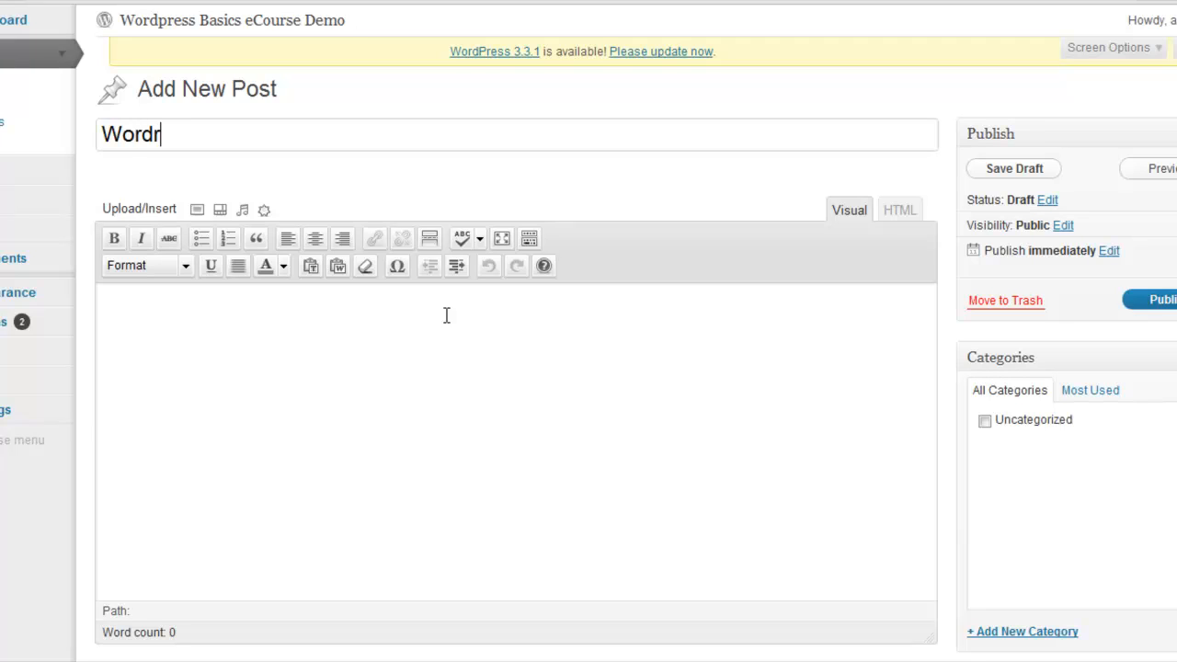
key("BackSpace")
type("Press Class R")
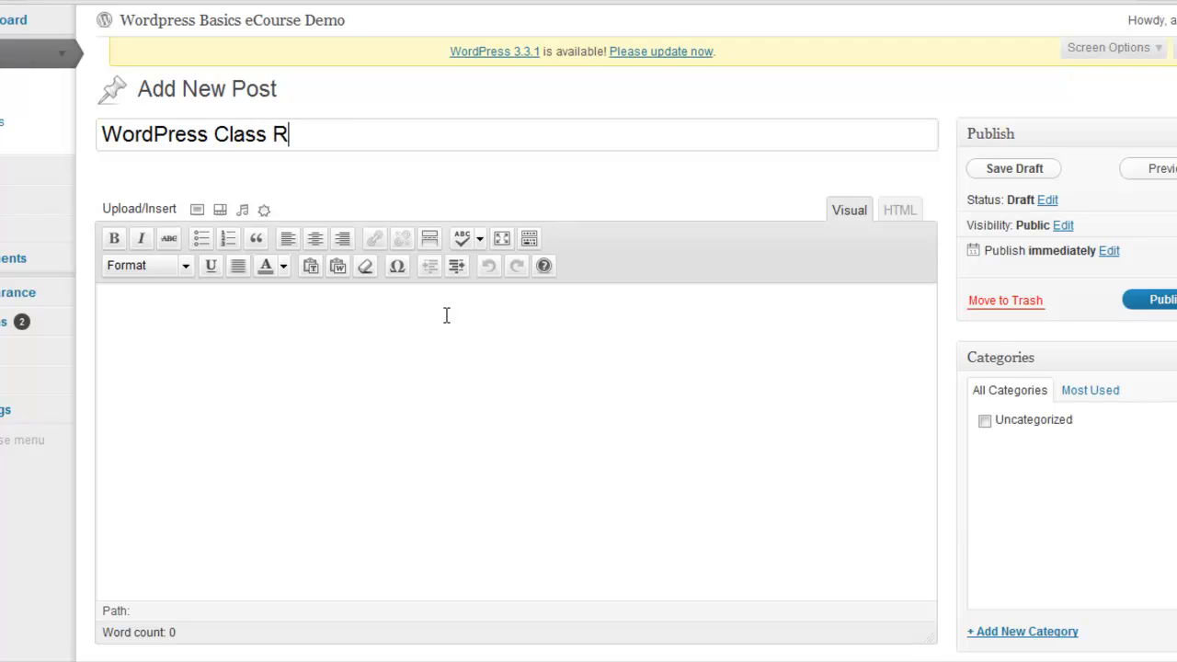
type("eflectio")
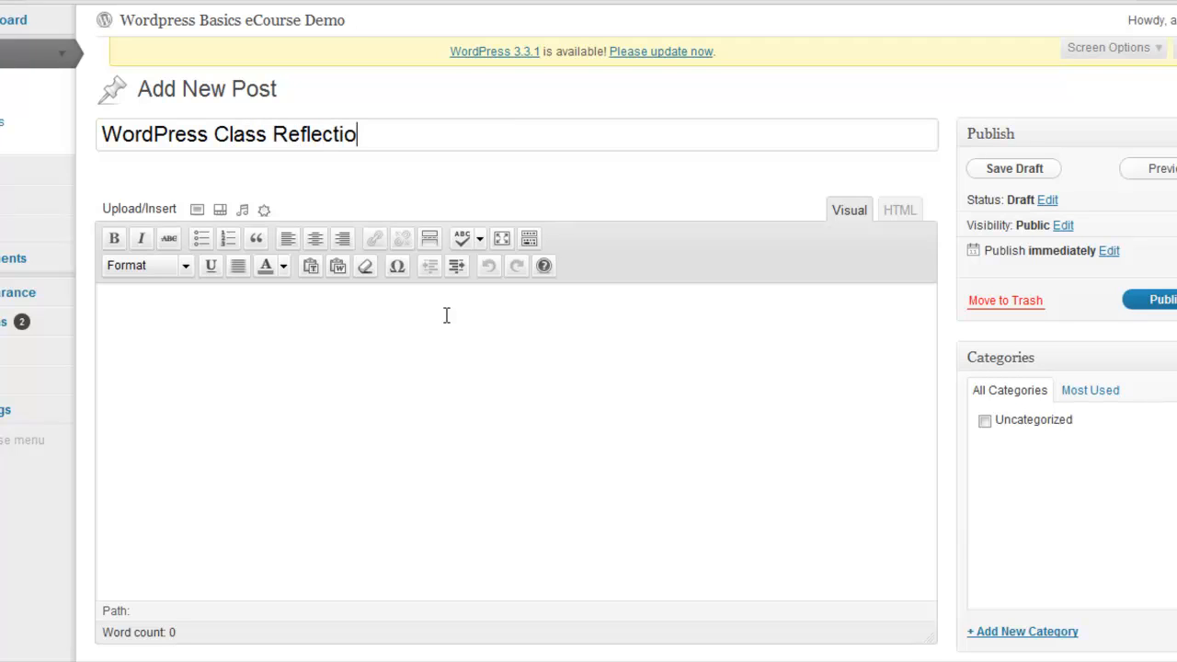
type("ns")
left_click(223, 311)
right_click(223, 311)
left_click(303, 417)
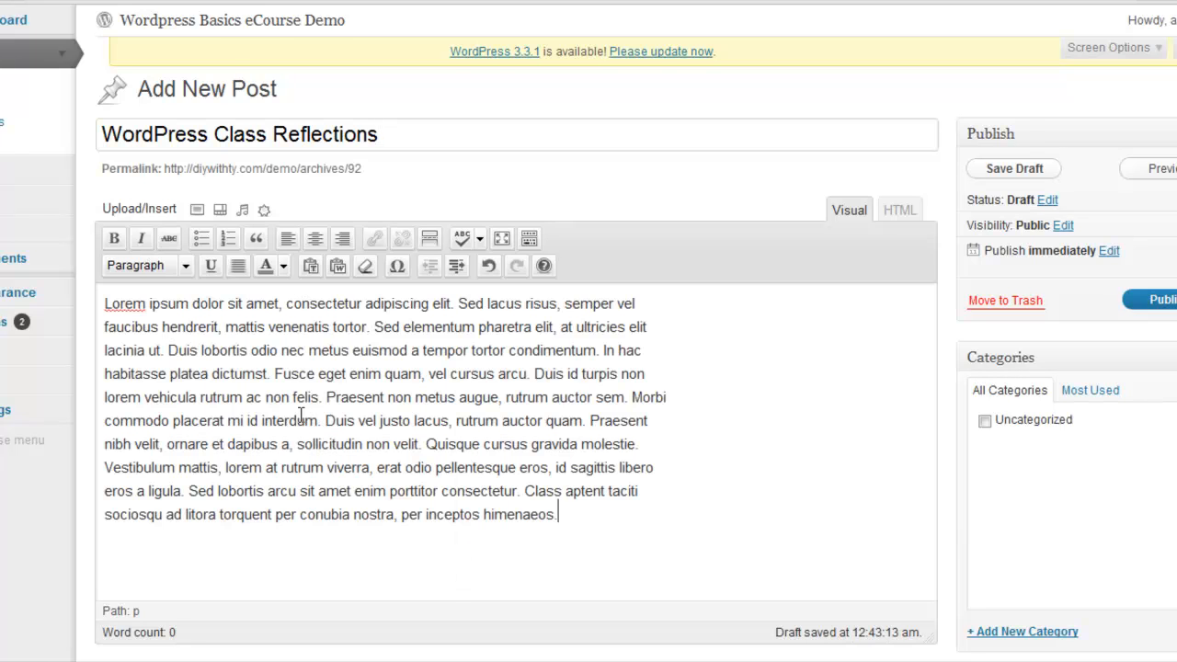
Split the body into two paragraphs before "Praesent non metus augue" and save the post as a draft
left_click(327, 397)
key("Return")
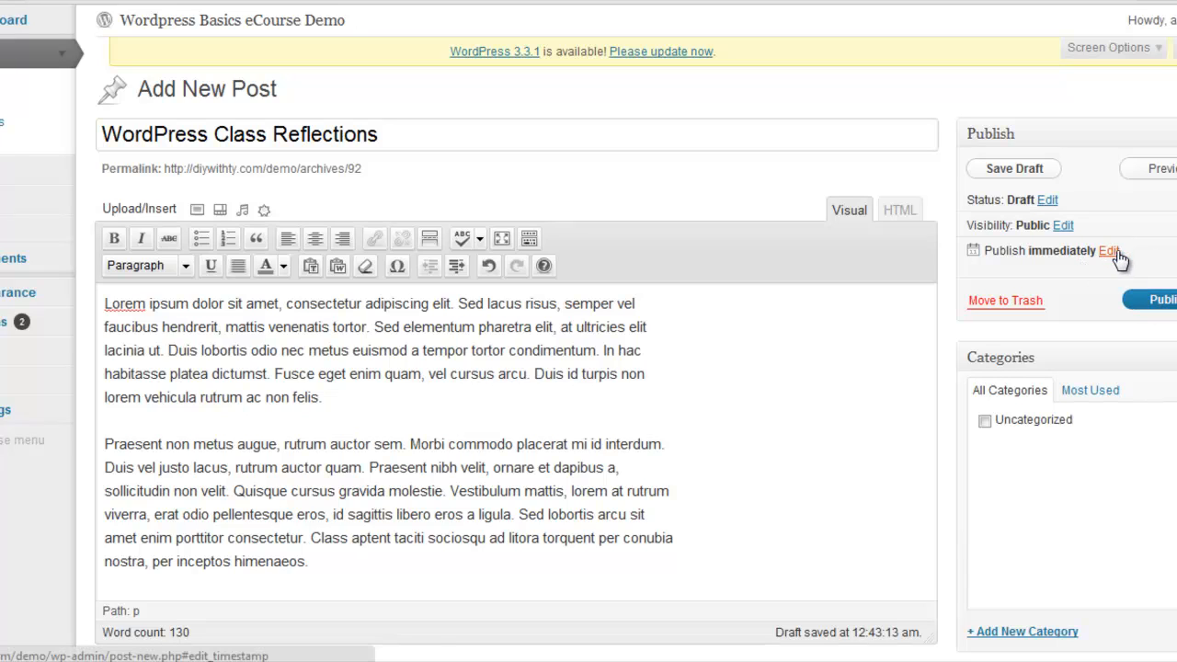
left_click(1024, 174)
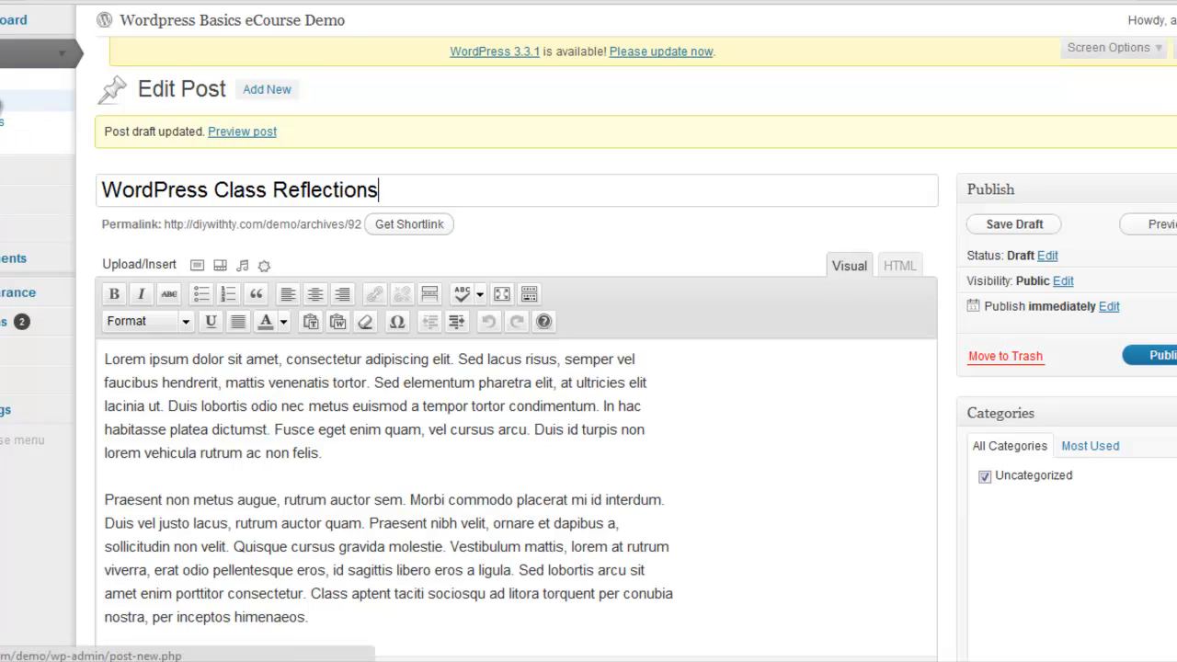
Review the posts list under the All, Scheduled, Published and Draft filters, comparing the published posts with the site's front page
left_click(3, 79)
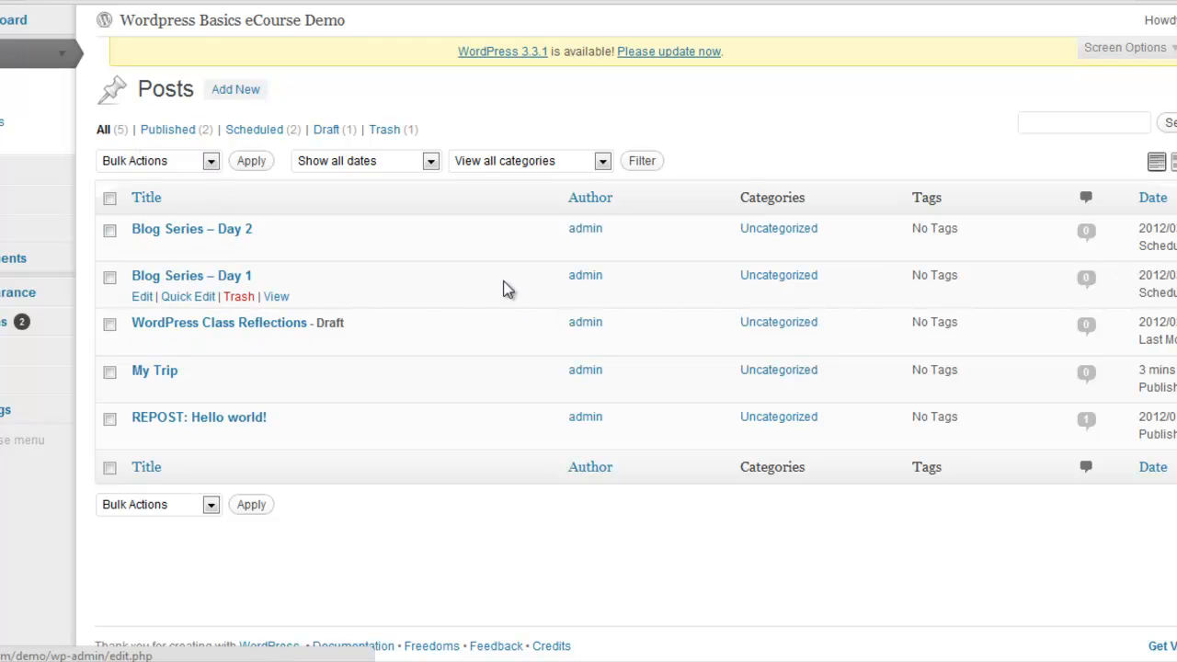
left_click(254, 133)
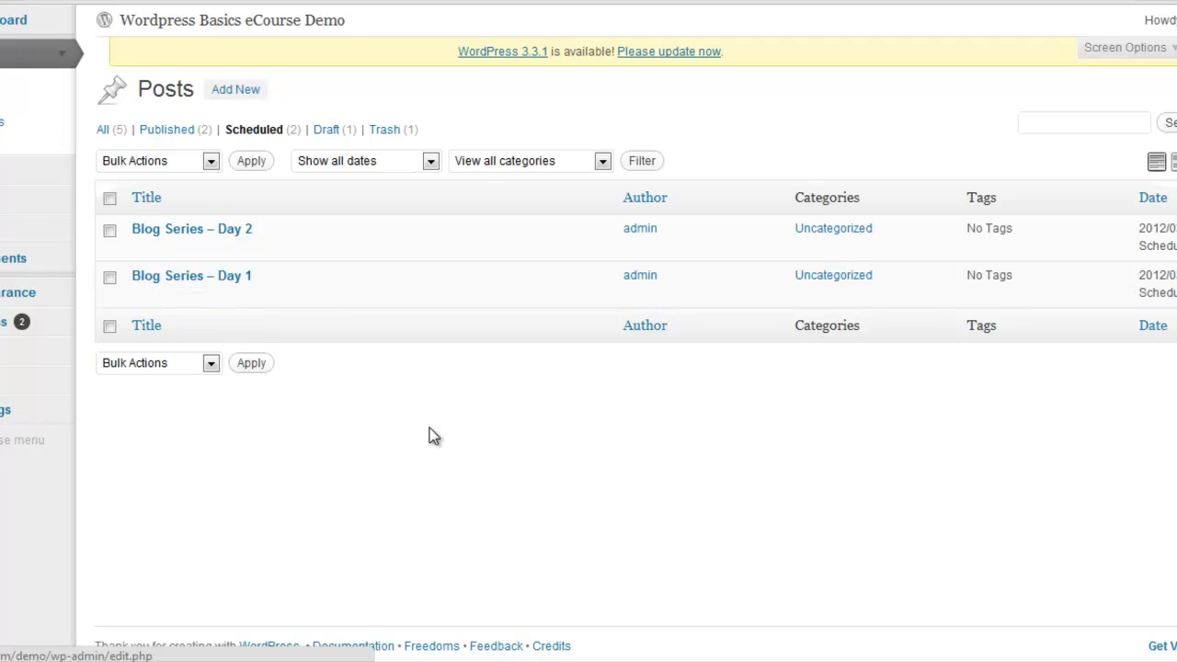
left_click(168, 133)
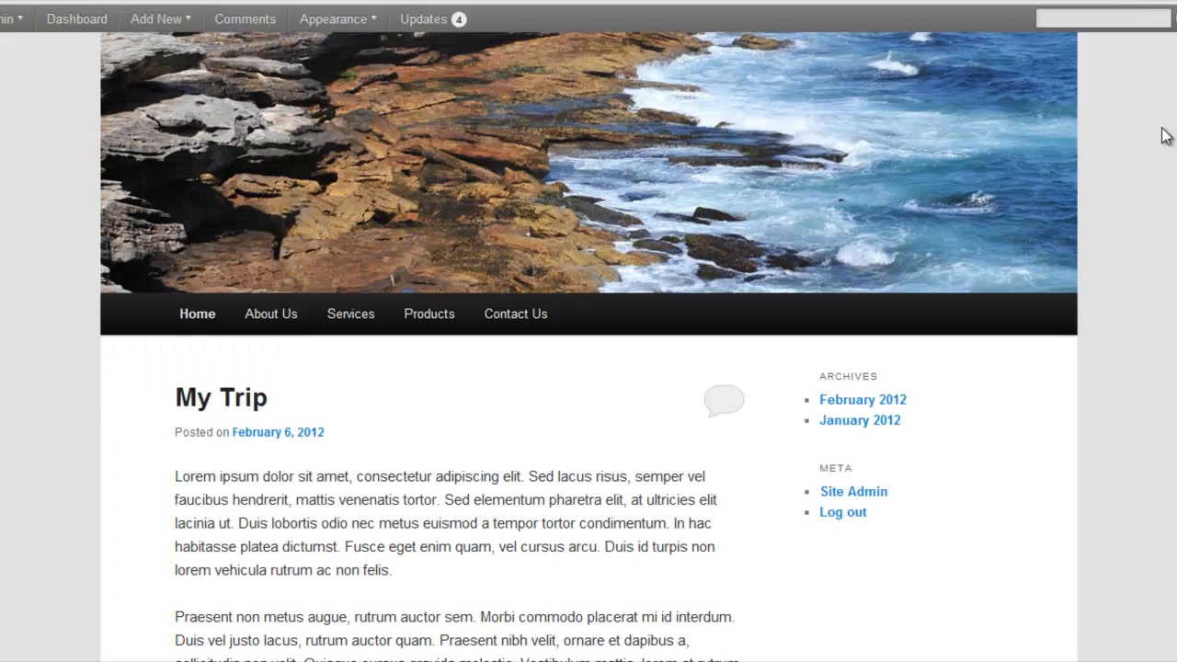
scroll(460, 368, "down", 6)
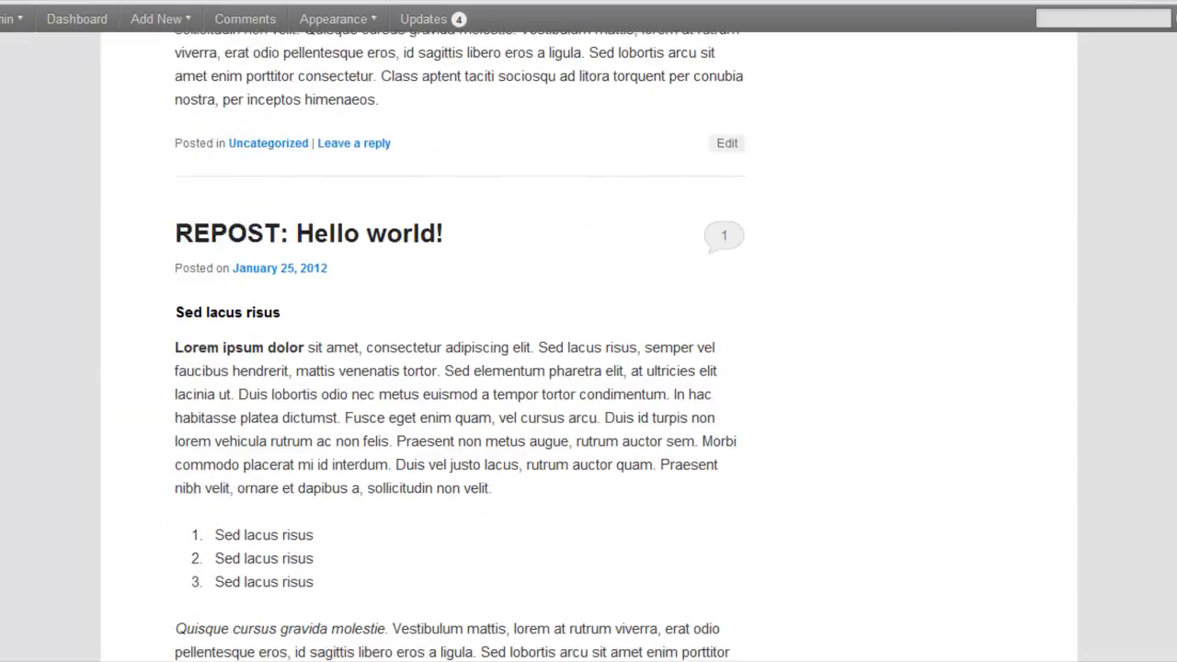
scroll(460, 367, "up", 3)
scroll(589, 349, "up", 4)
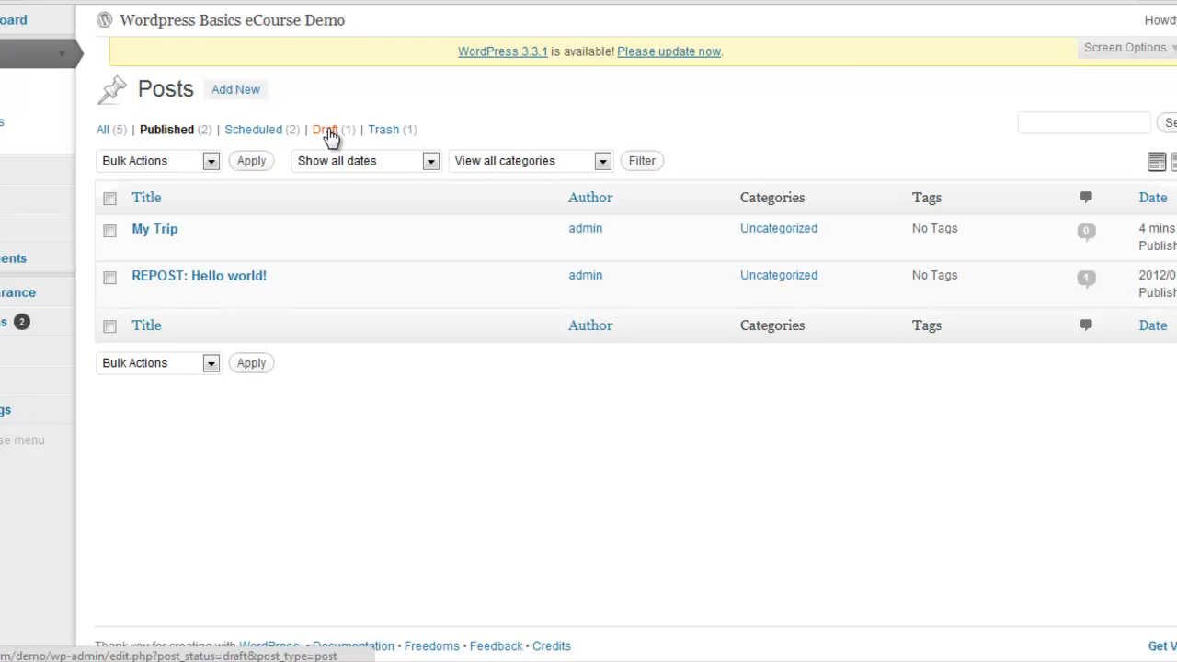
left_click(328, 131)
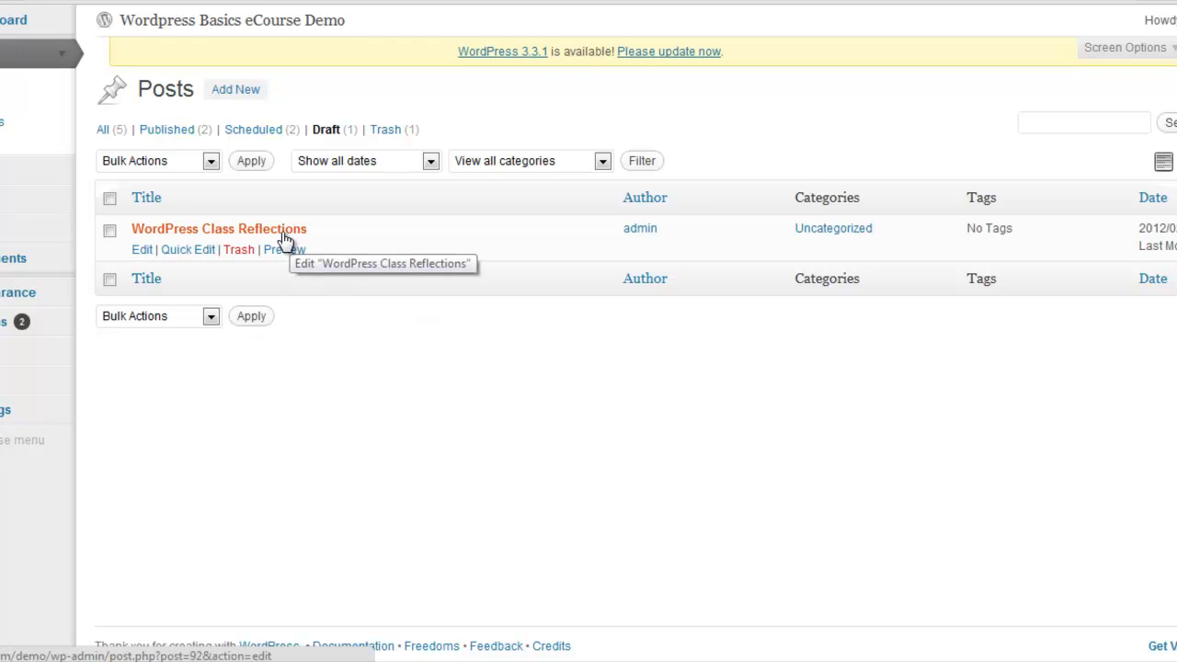
left_click(104, 131)
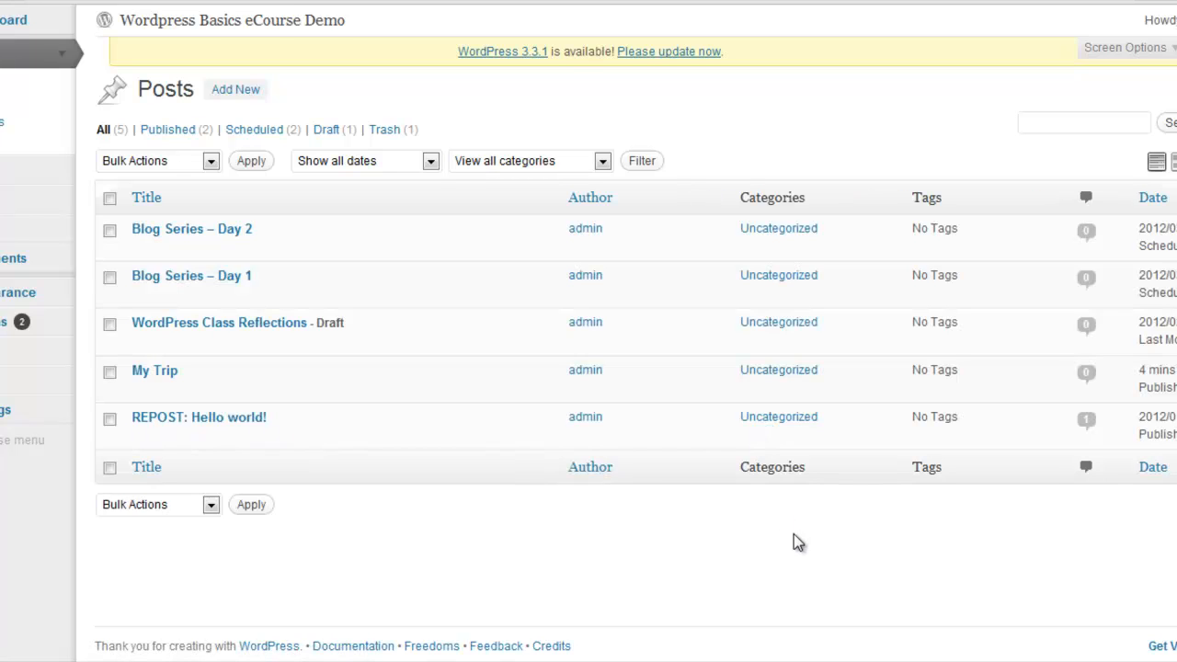
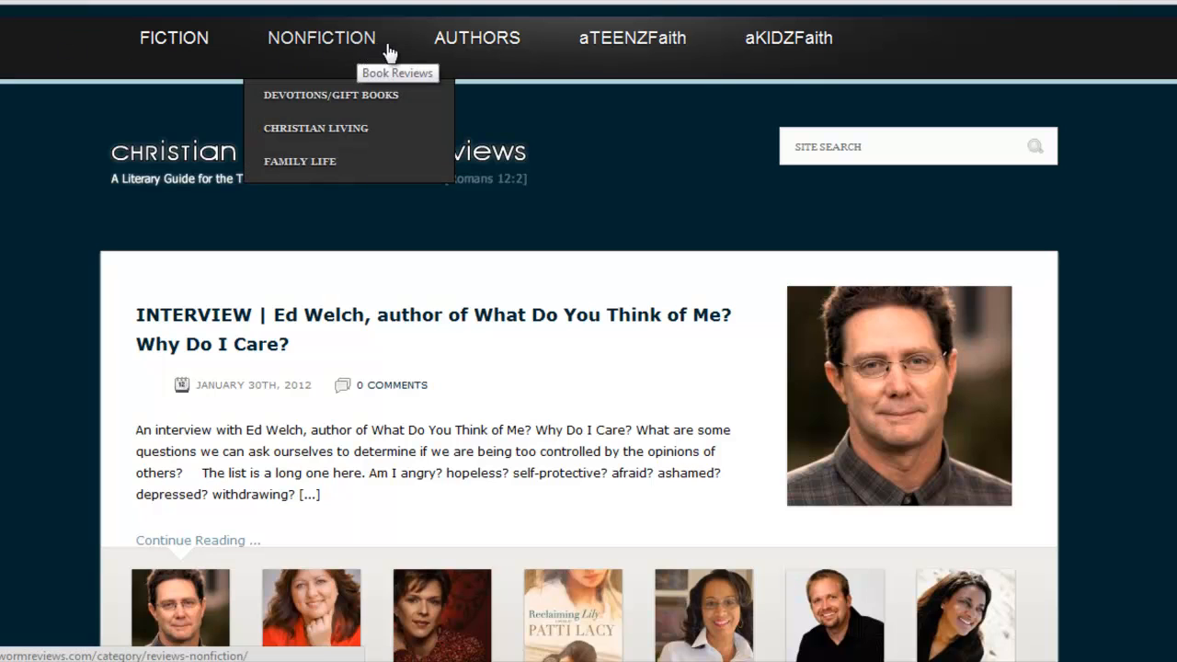
Examine the category navigation, featured interviews and latest book reviews on the Christian Bookworm Reviews front page
mouse_move(492, 55)
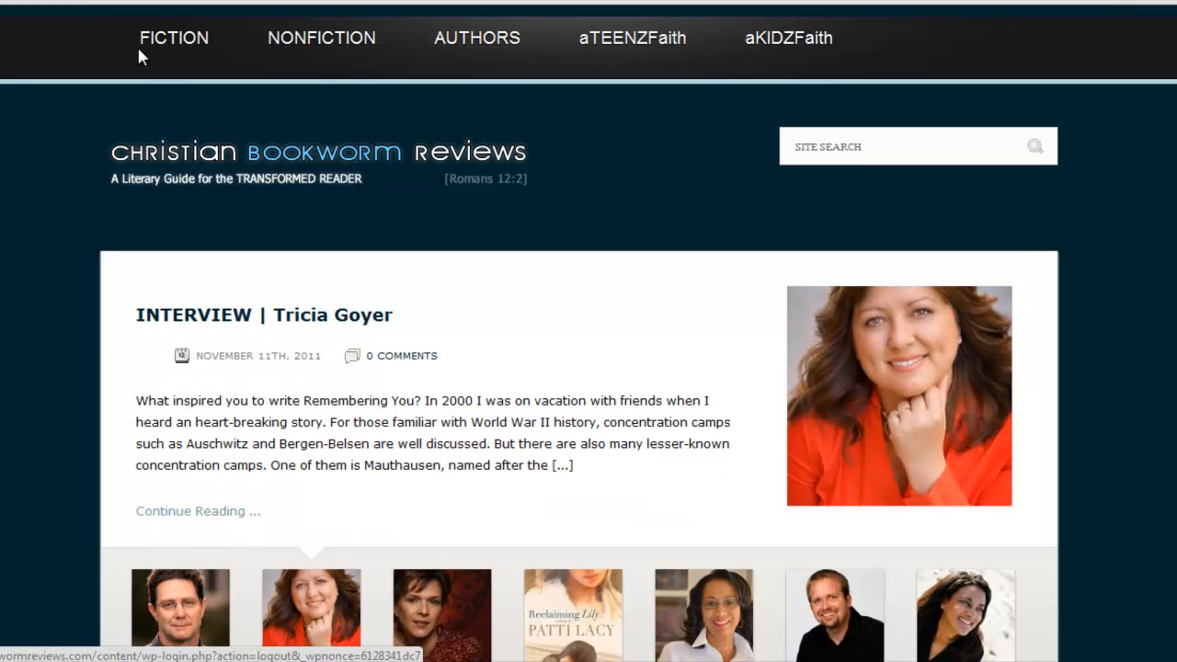
mouse_move(185, 56)
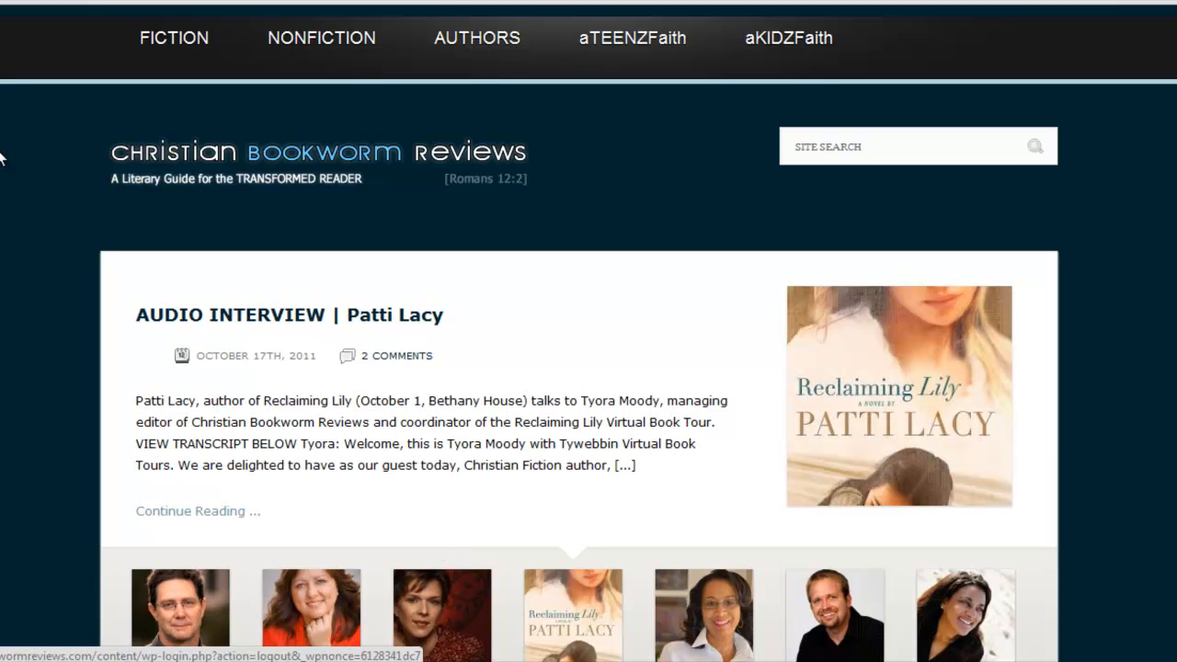
scroll(579, 368, "down", 6)
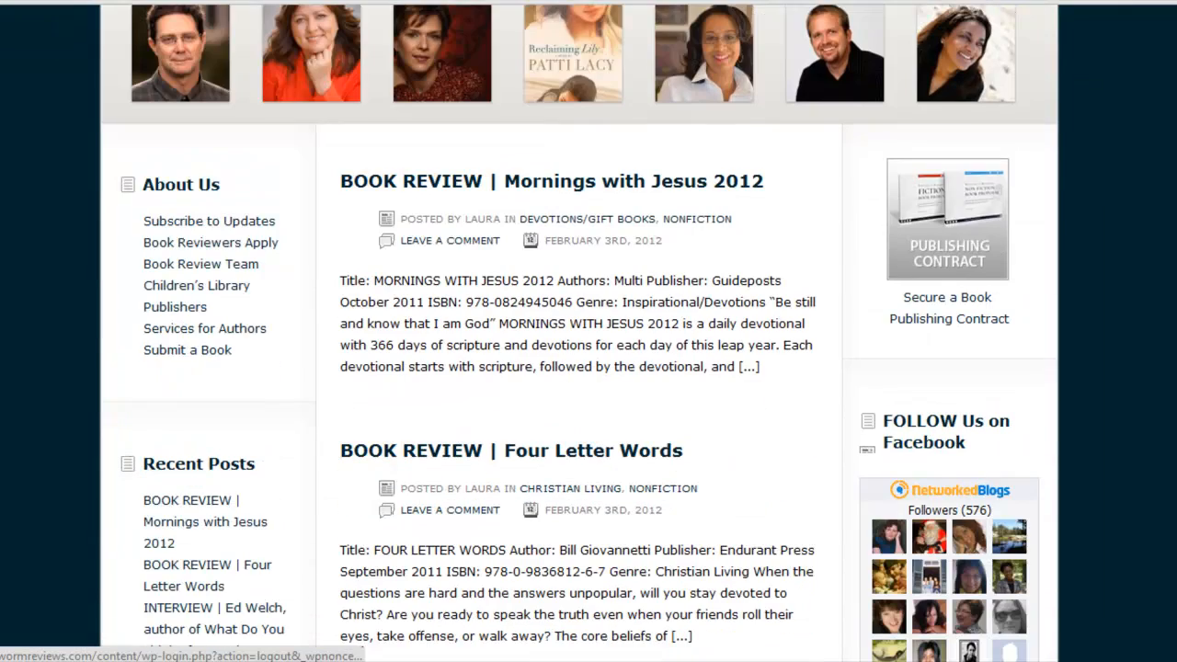
scroll(754, 156, "up", 3)
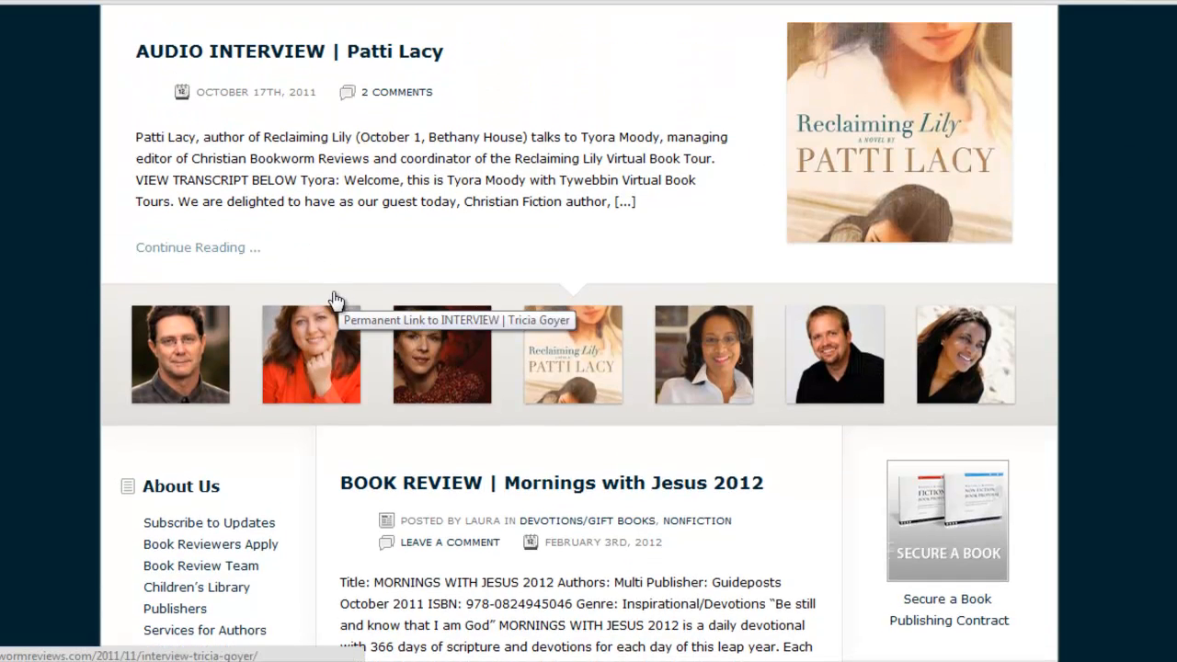
Open the third featured author interview and look over its heading, categories, photo and first questions
left_click(460, 355)
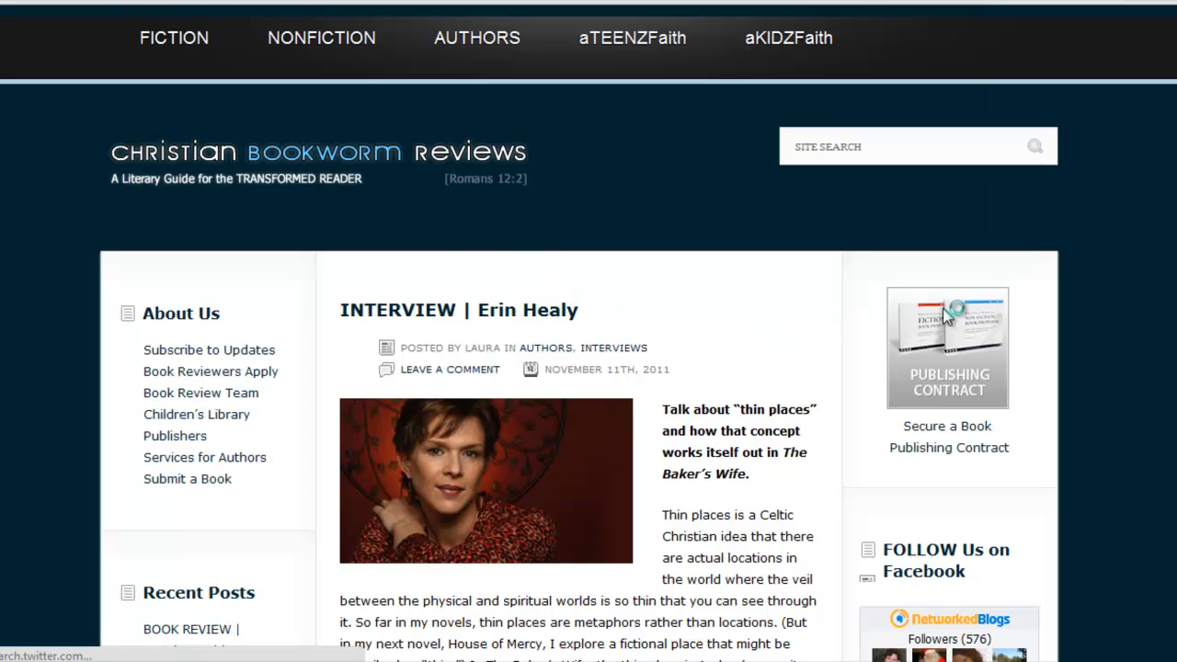
scroll(1146, 150, "down", 1)
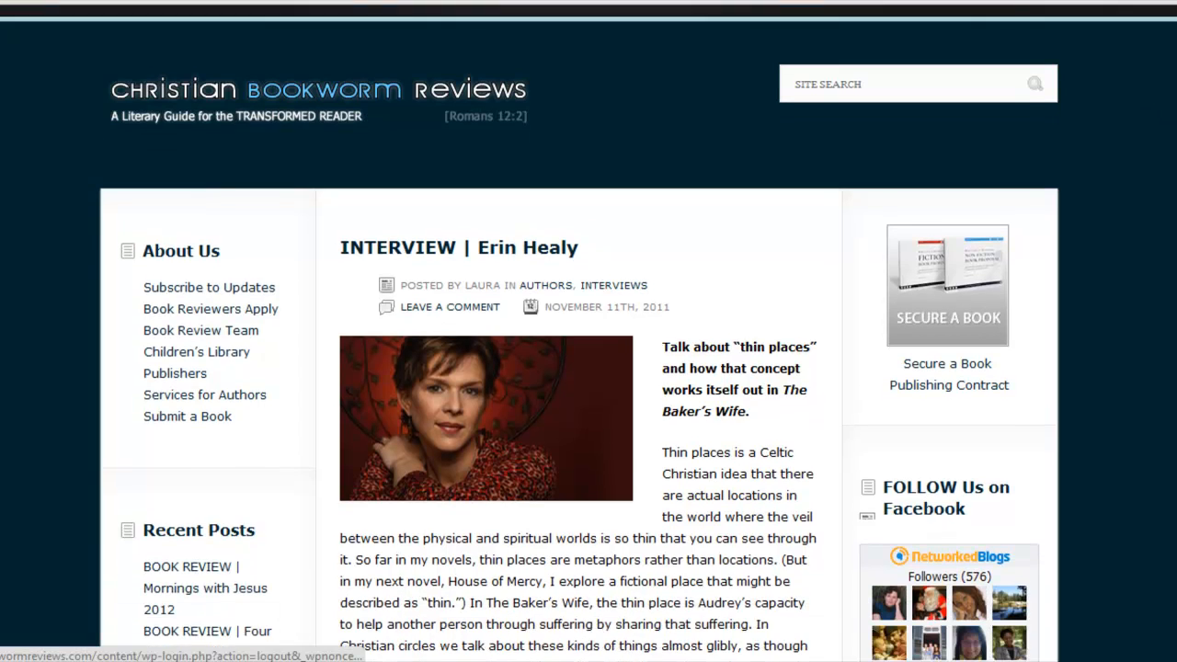
scroll(1146, 150, "up", 1)
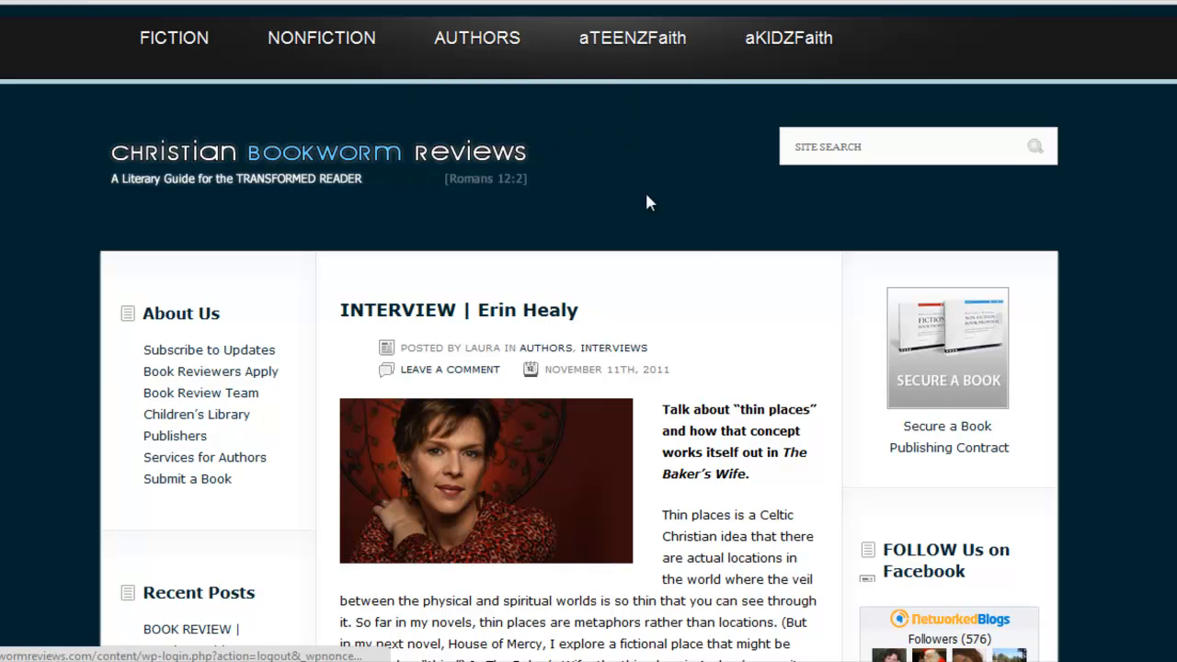
scroll(588, 367, "down", 2)
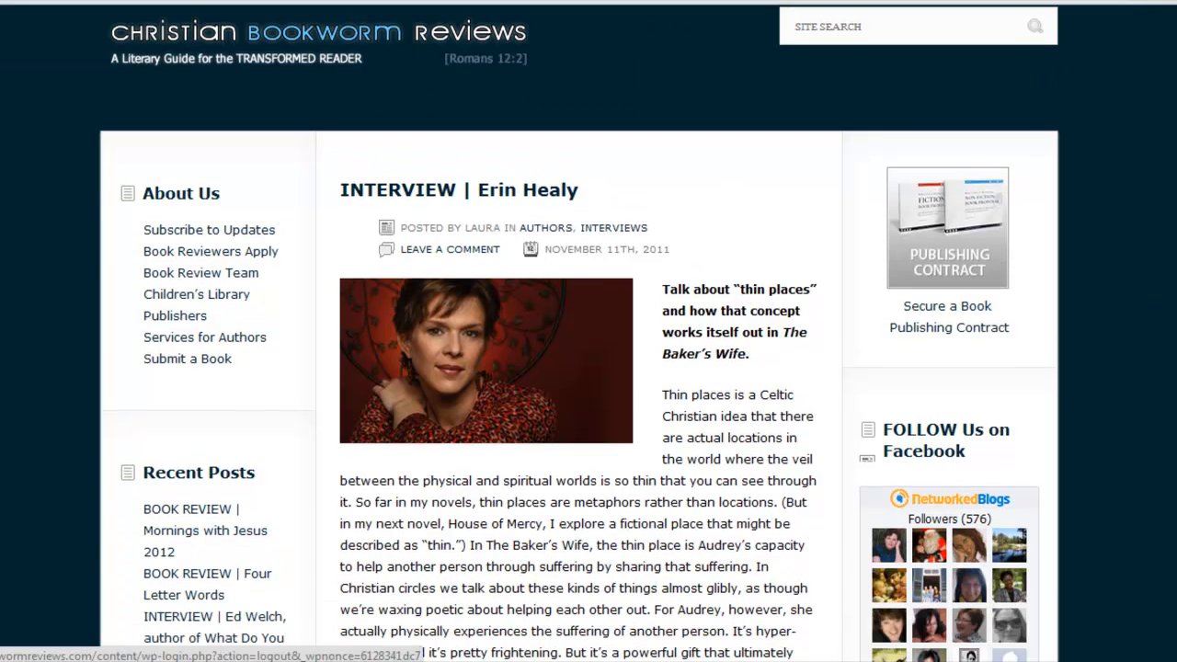
scroll(772, 241, "down", 1)
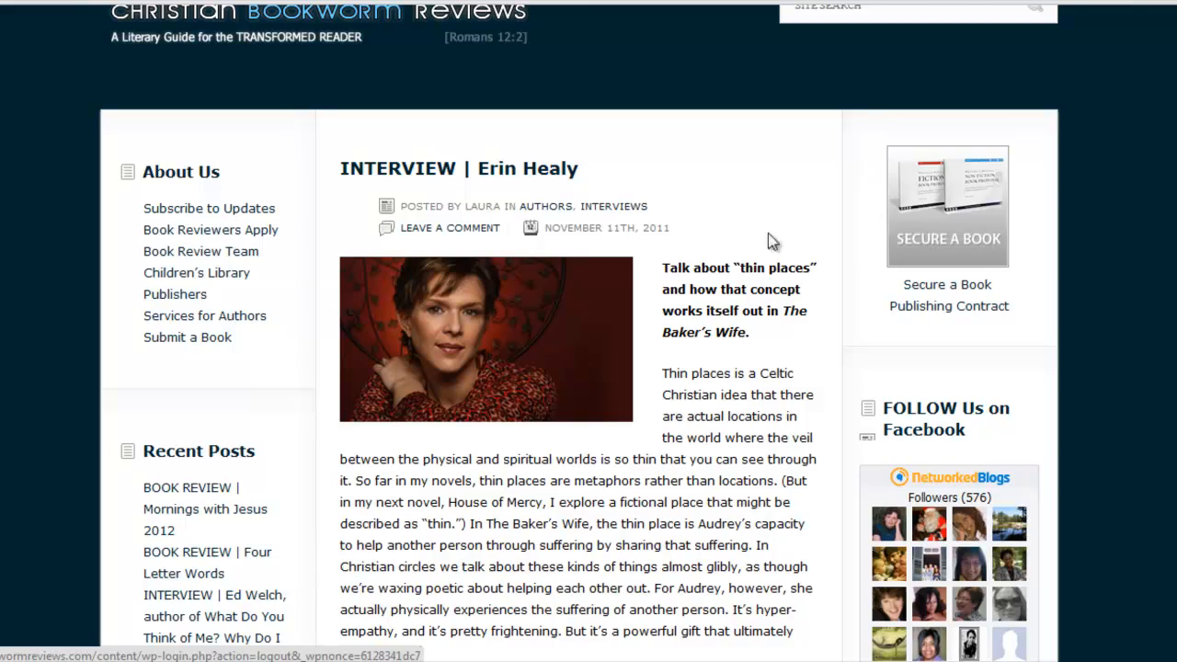
scroll(773, 240, "down", 1)
scroll(589, 368, "down", 6)
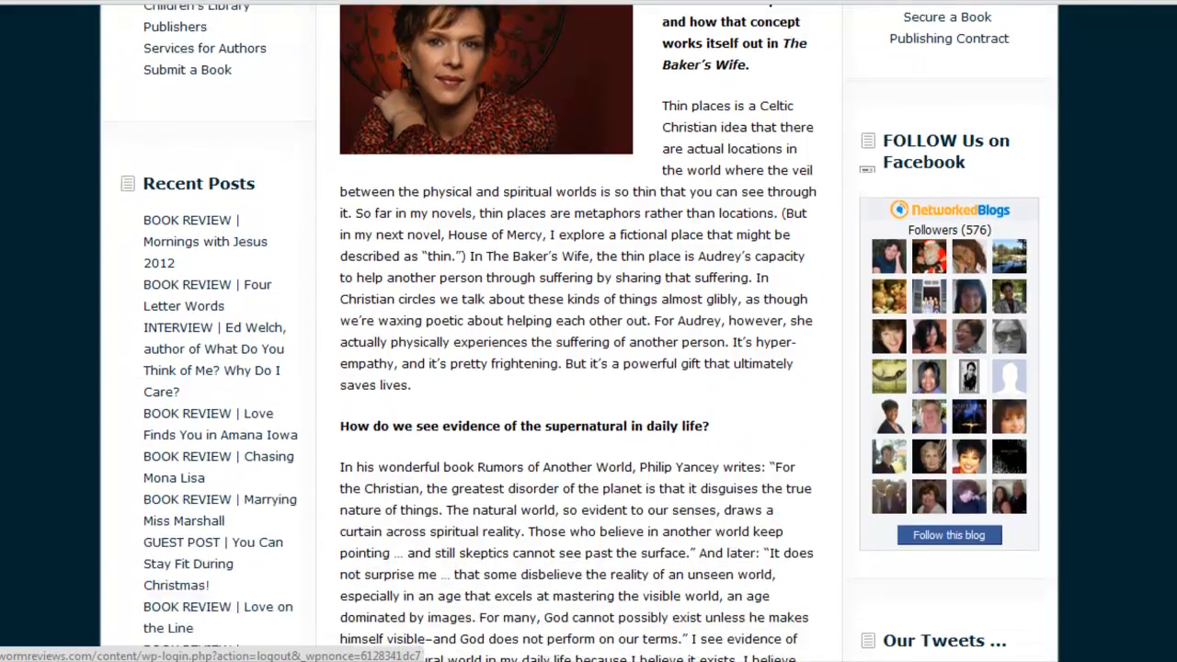
scroll(573, 331, "down", 4)
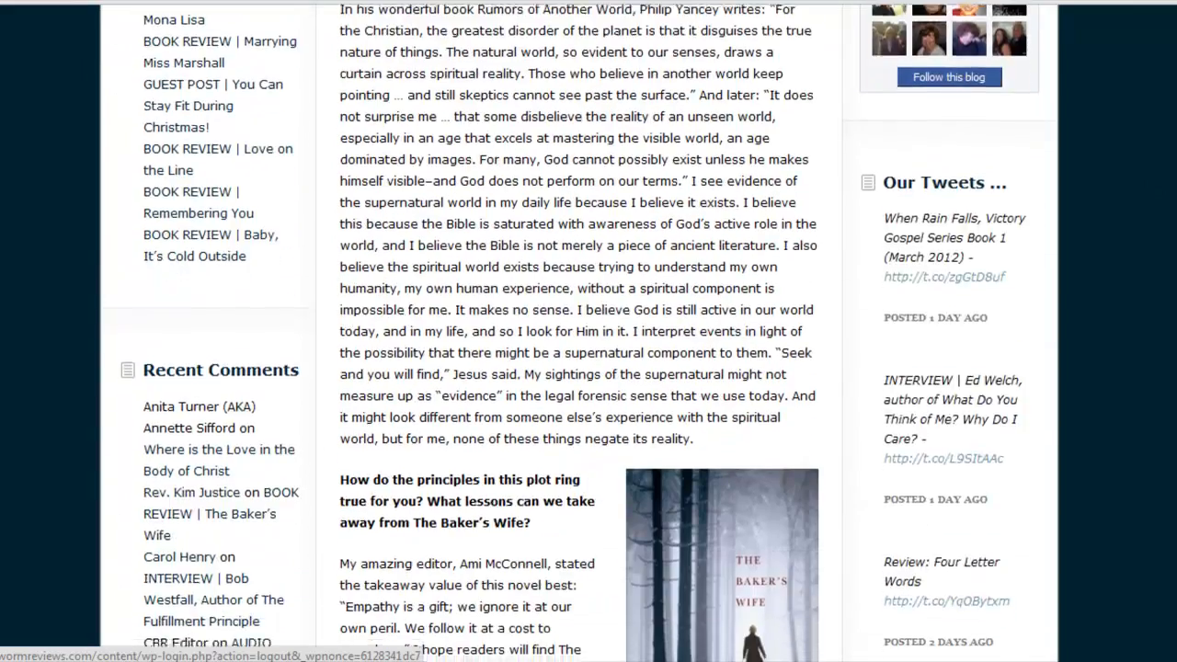
scroll(574, 331, "up", 4)
scroll(588, 331, "up", 8)
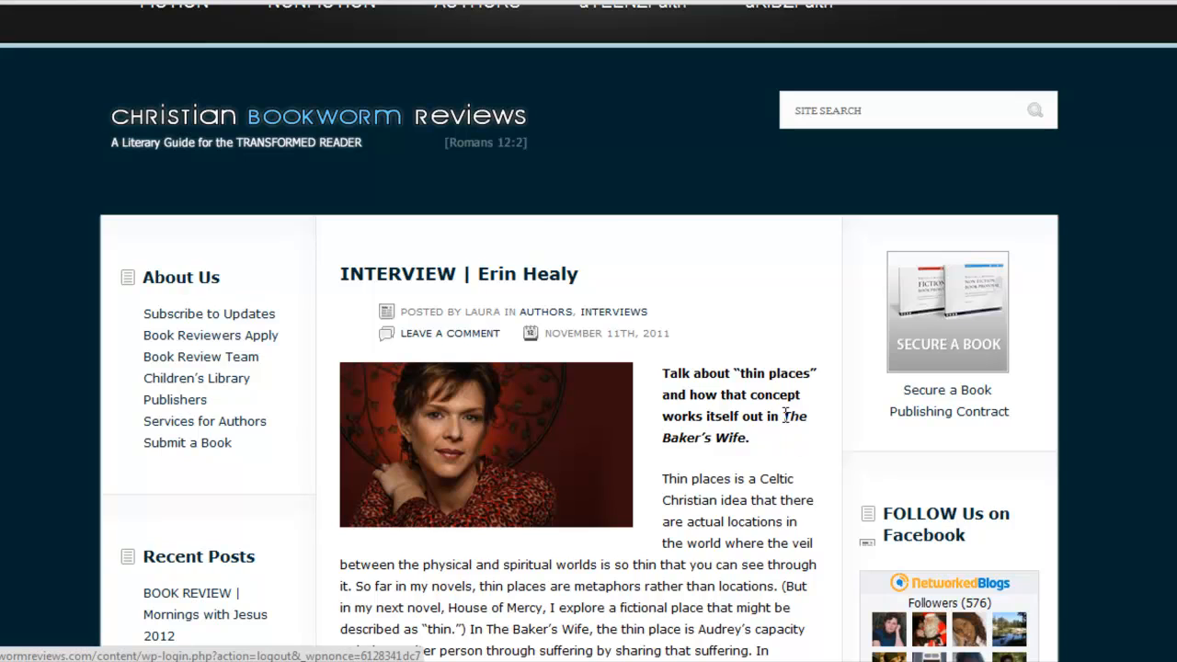
Highlight the book title "The Baker's Wife" in the first question, followed by the author's name in the interview heading
left_click_drag(782, 415, 758, 435)
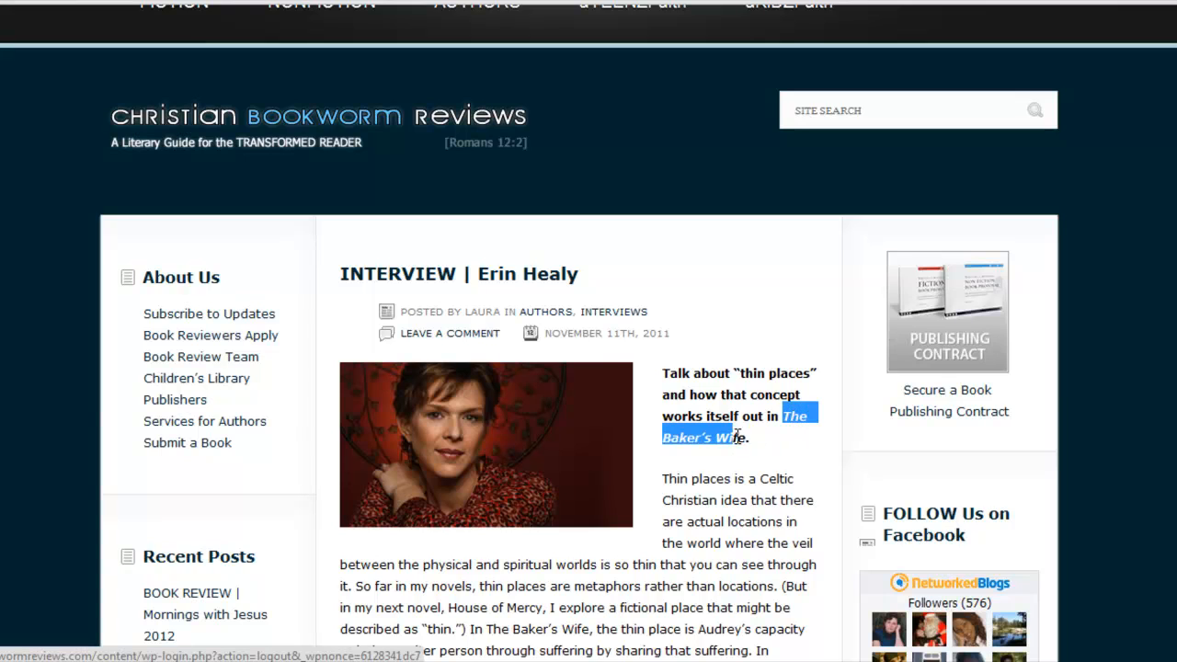
left_click(783, 451)
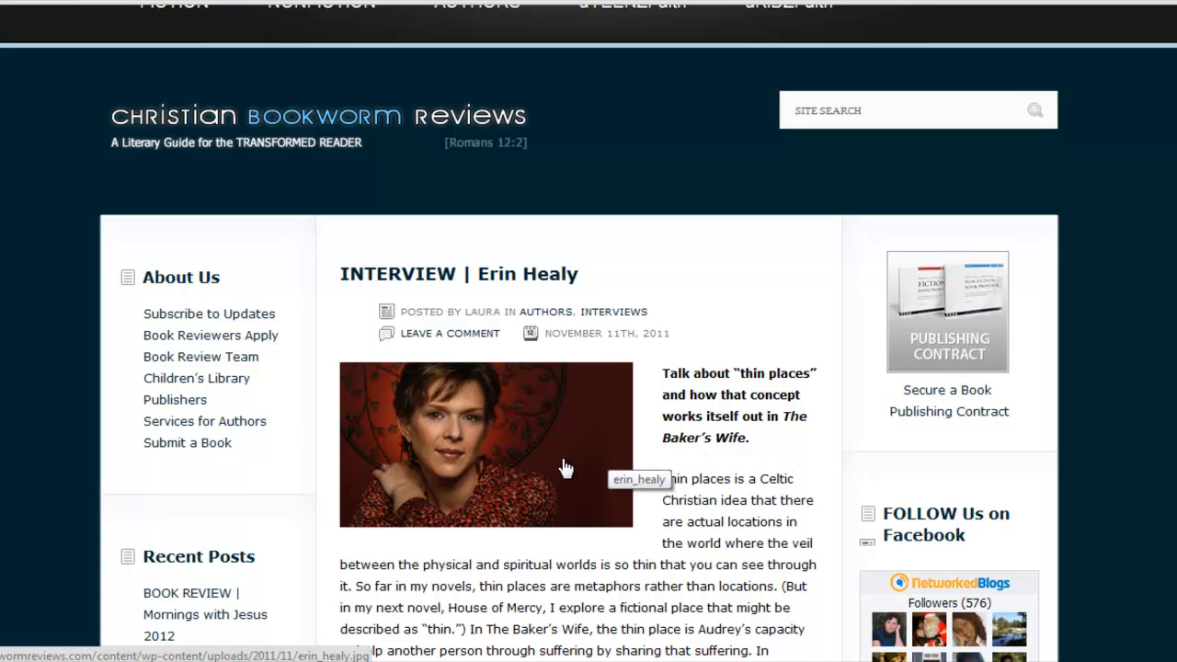
left_click_drag(581, 274, 478, 268)
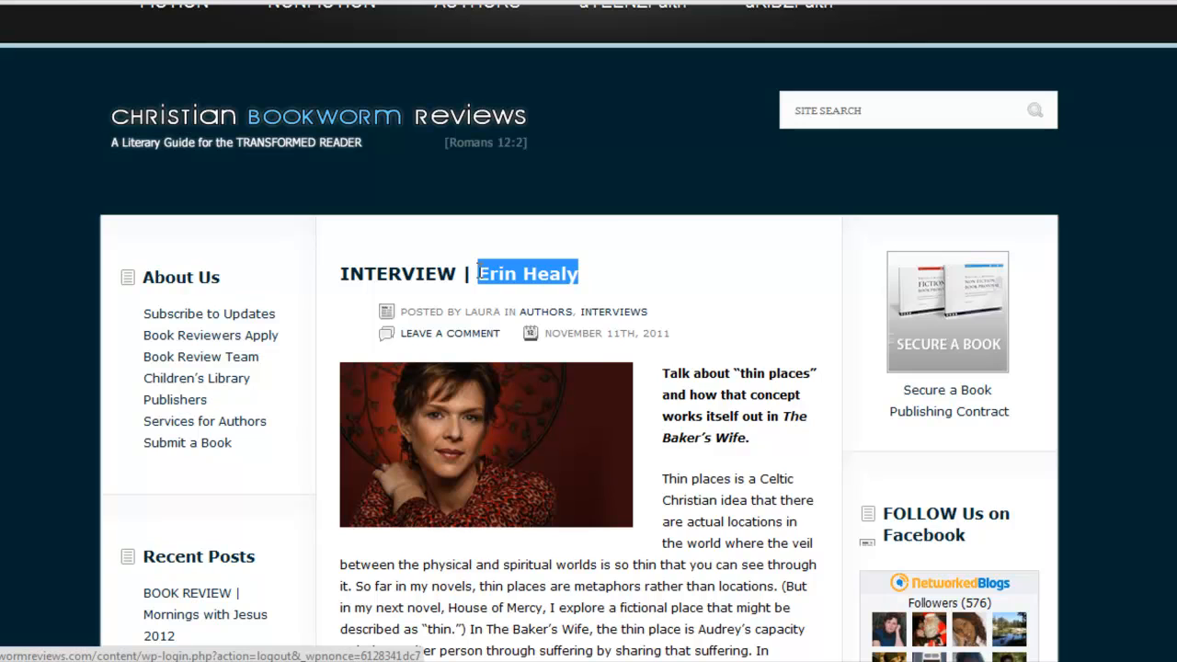
left_click(644, 281)
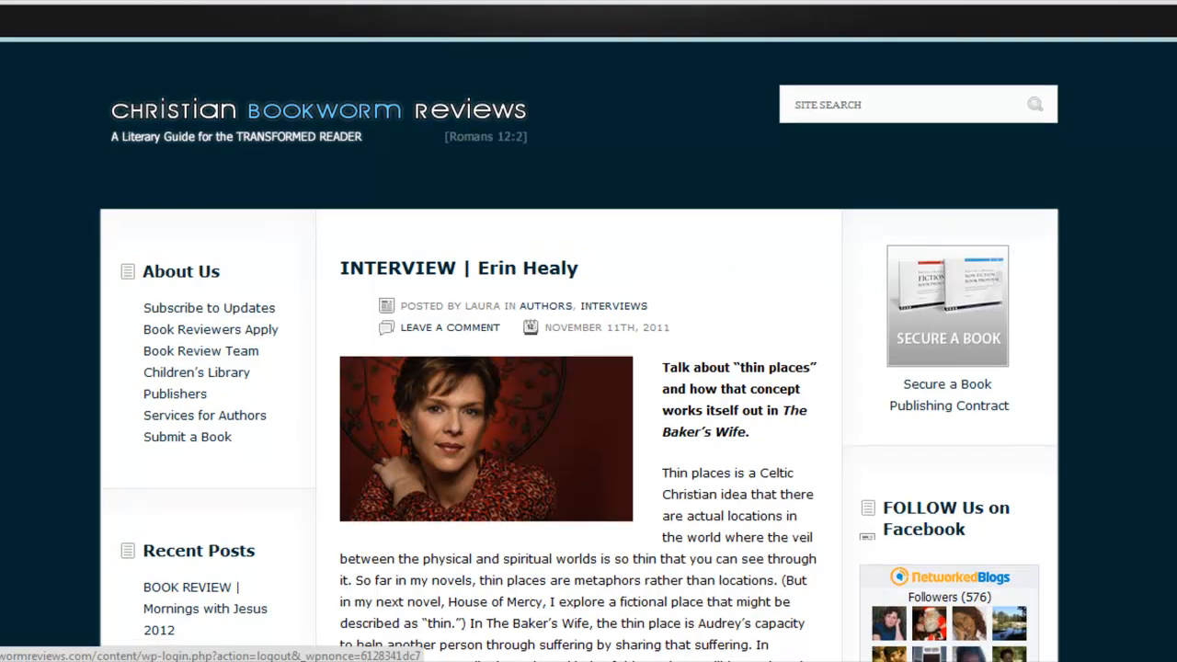
Read through the interview's questions and answers, including the section with the book cover, for keywords suited to tags
scroll(579, 333, "down", 3)
scroll(579, 333, "down", 1)
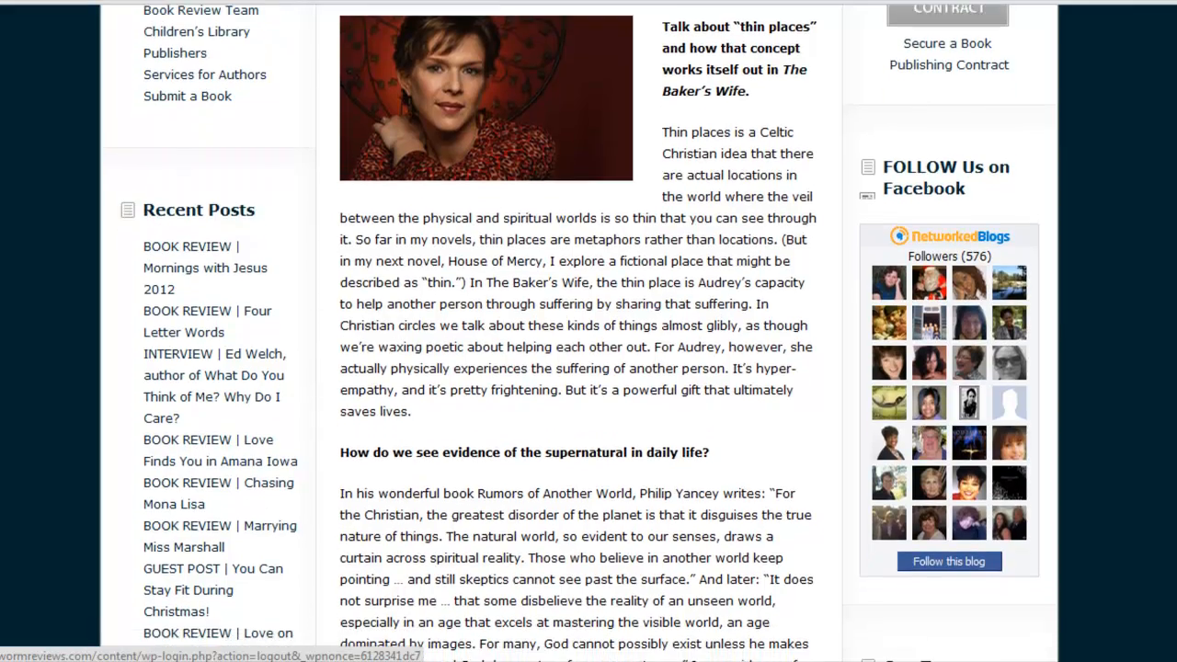
scroll(579, 332, "down", 3)
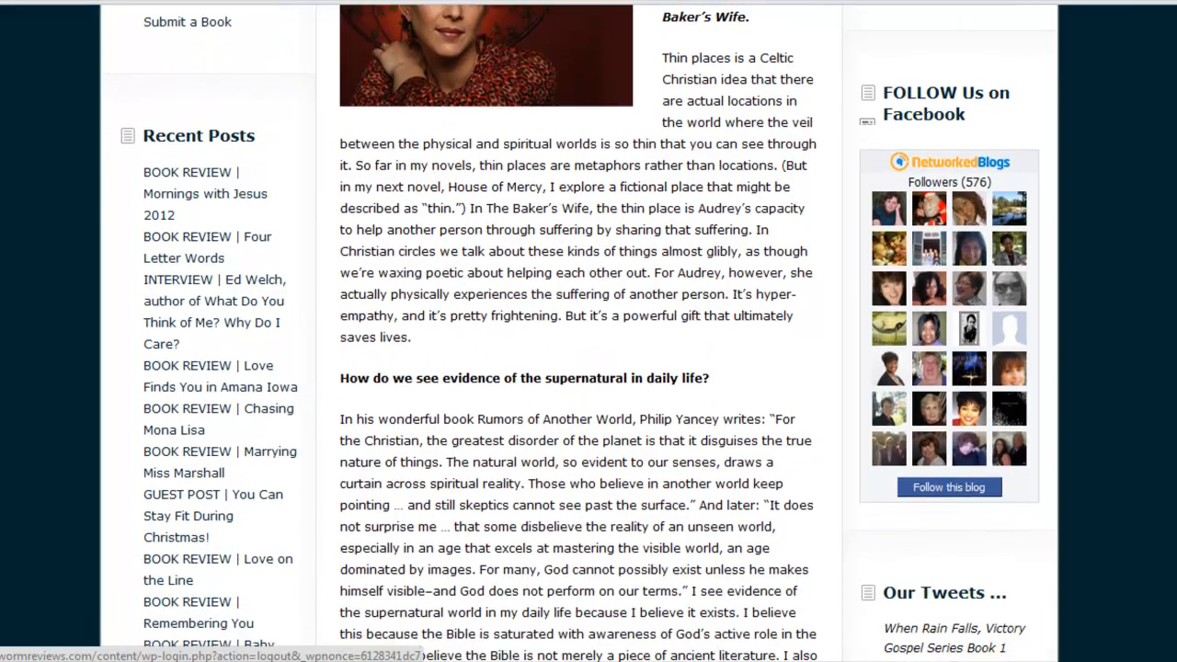
scroll(580, 333, "down", 3)
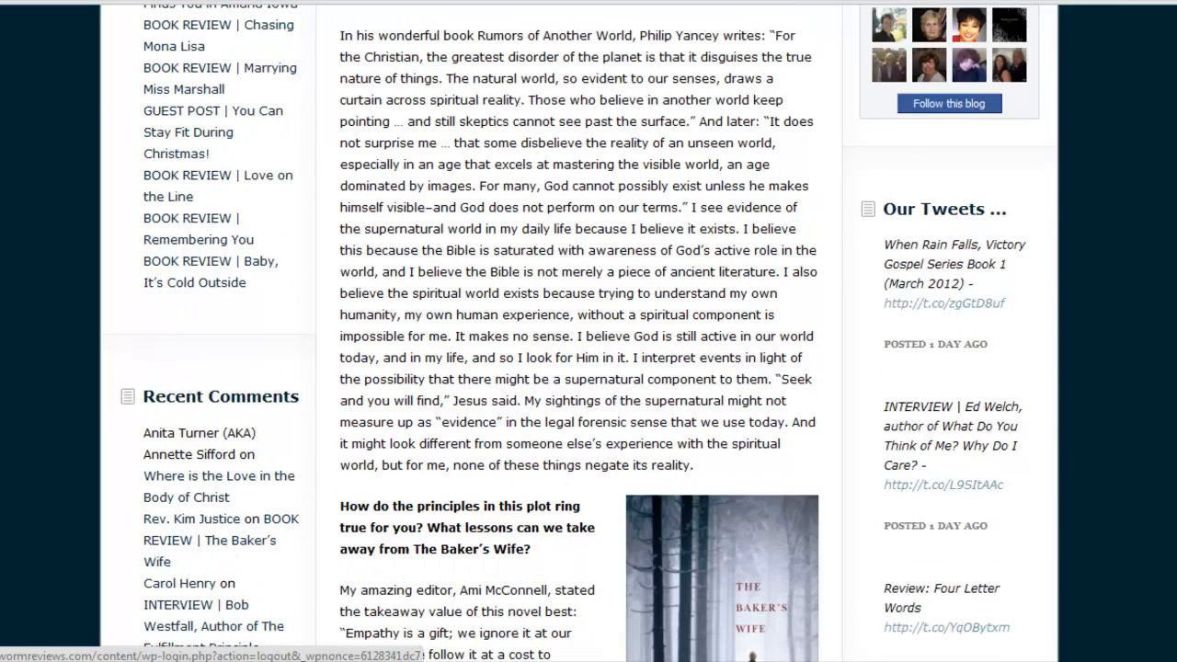
scroll(579, 333, "down", 1)
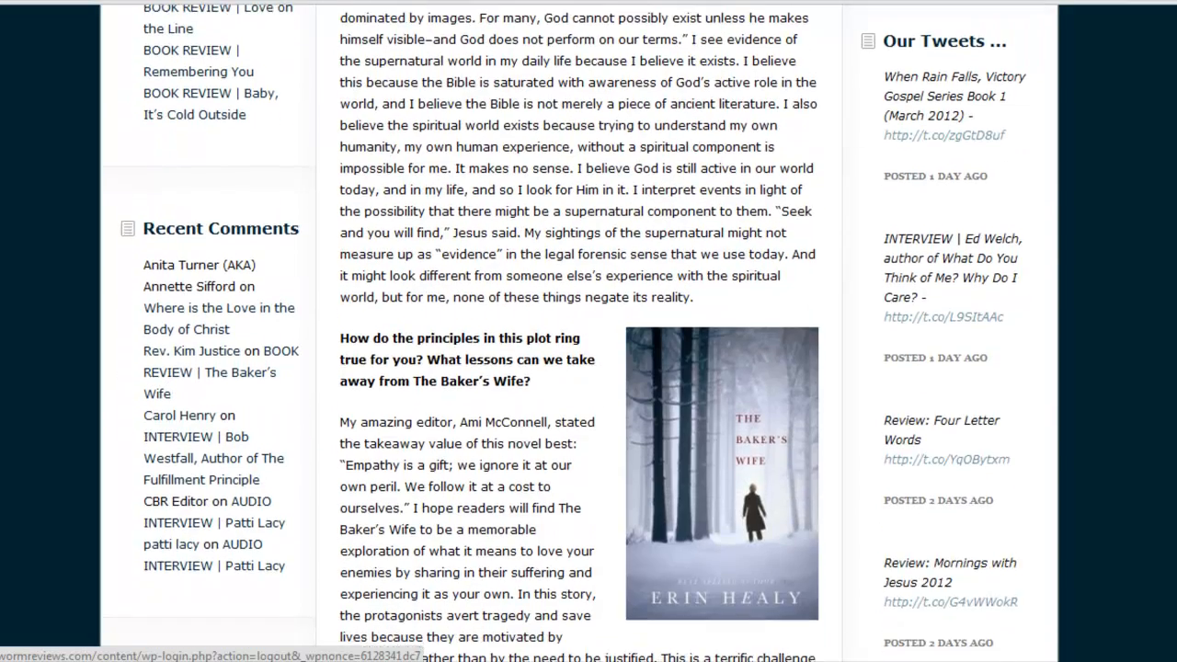
scroll(579, 333, "down", 1)
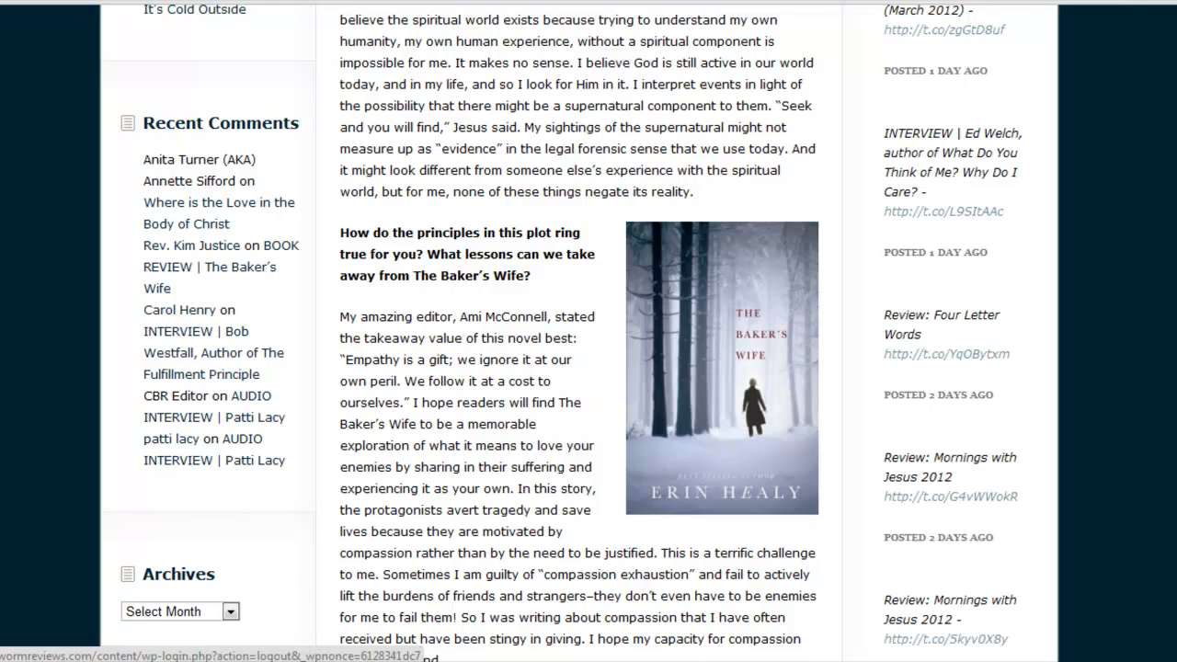
scroll(579, 331, "down", 3)
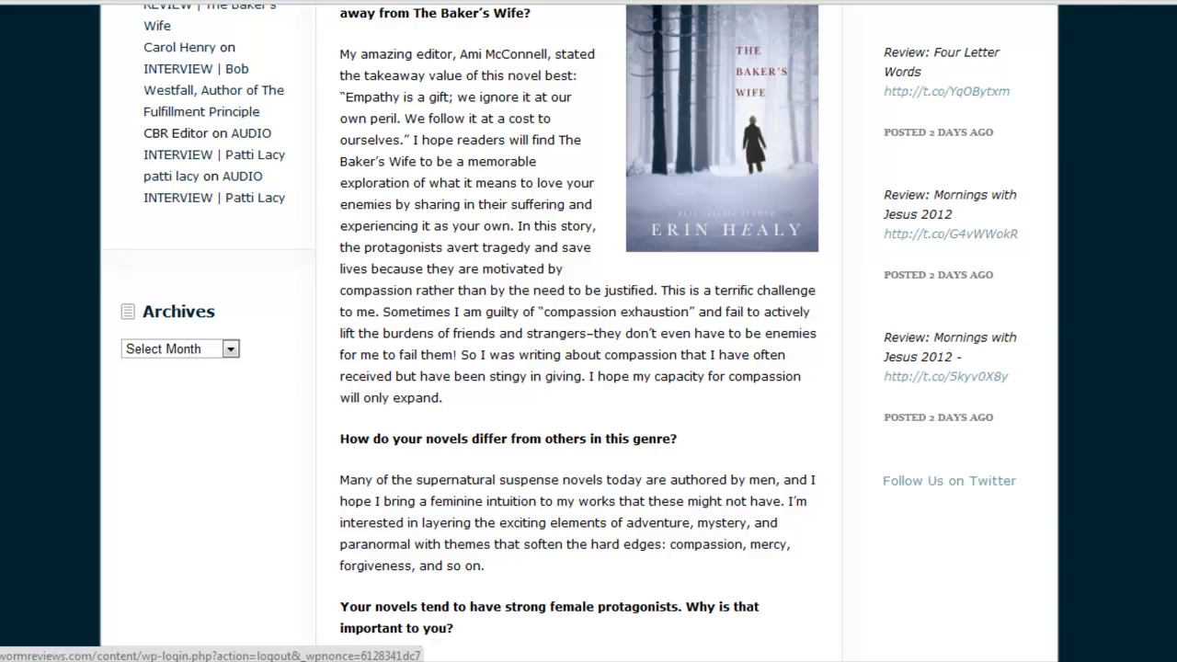
scroll(579, 331, "down", 1)
scroll(579, 331, "up", 11)
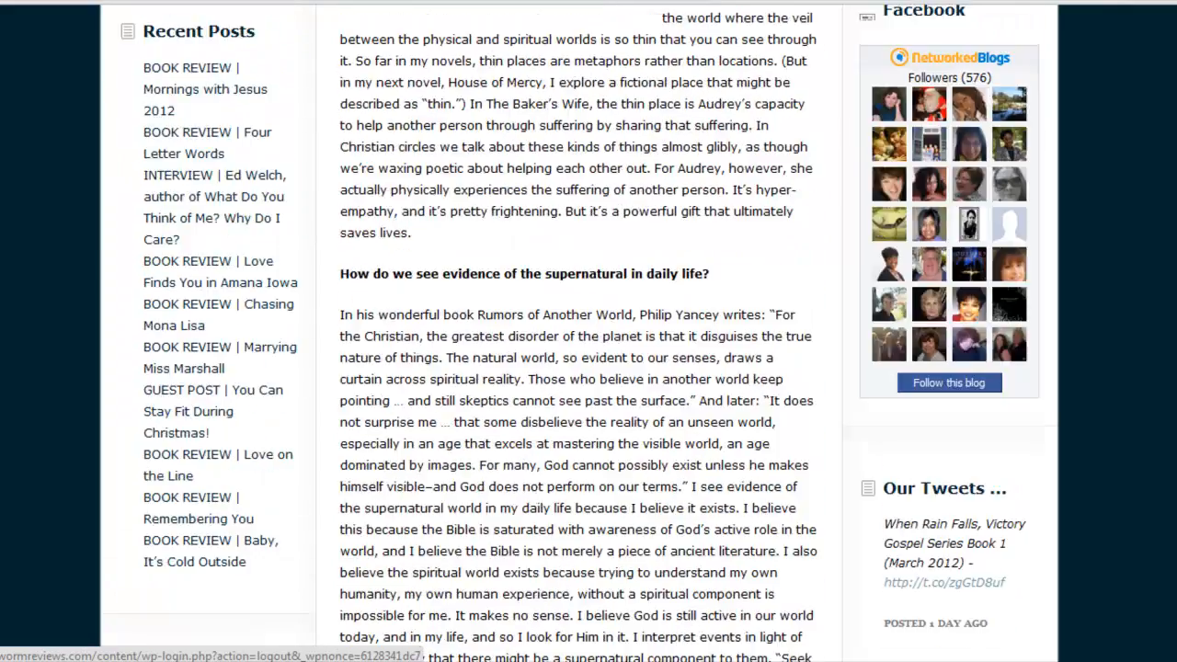
scroll(580, 331, "up", 2)
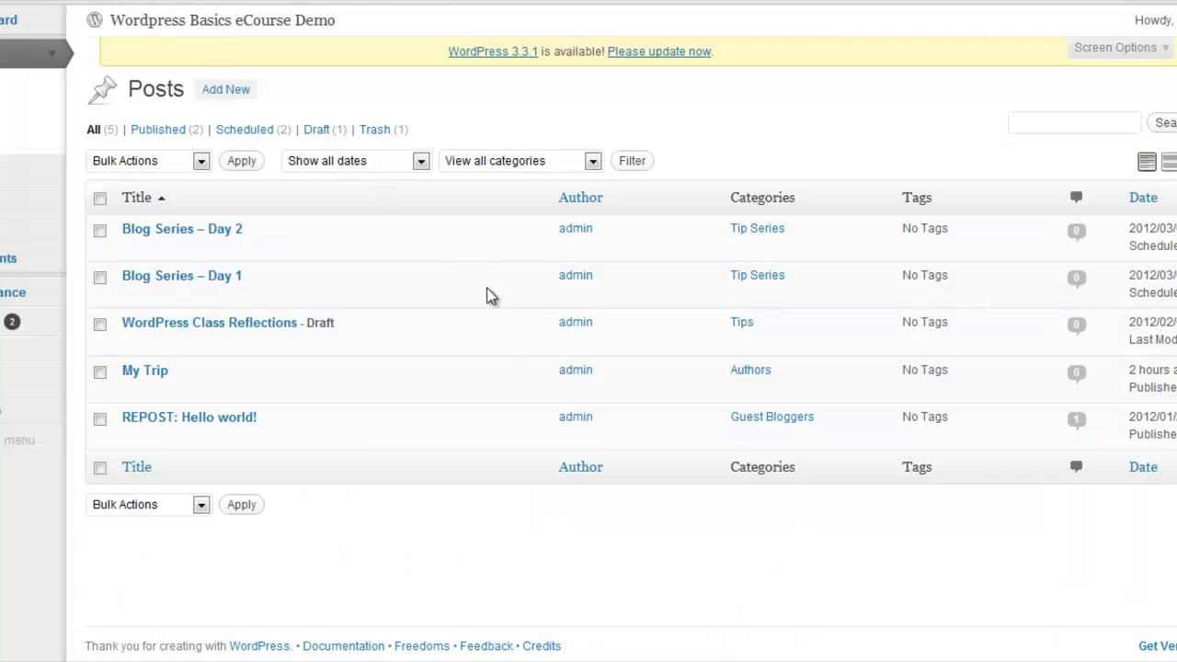
Open the "My Trip" post for editing from the WordPress posts list and locate its Post Tags section
mouse_move(488, 366)
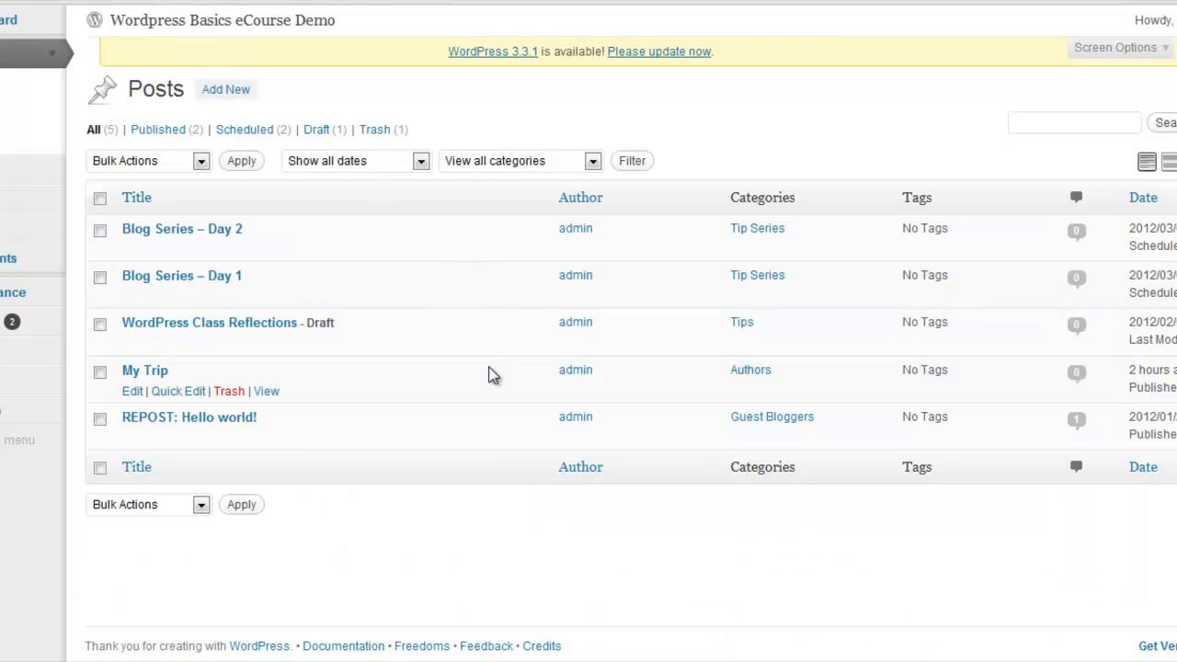
left_click(158, 374)
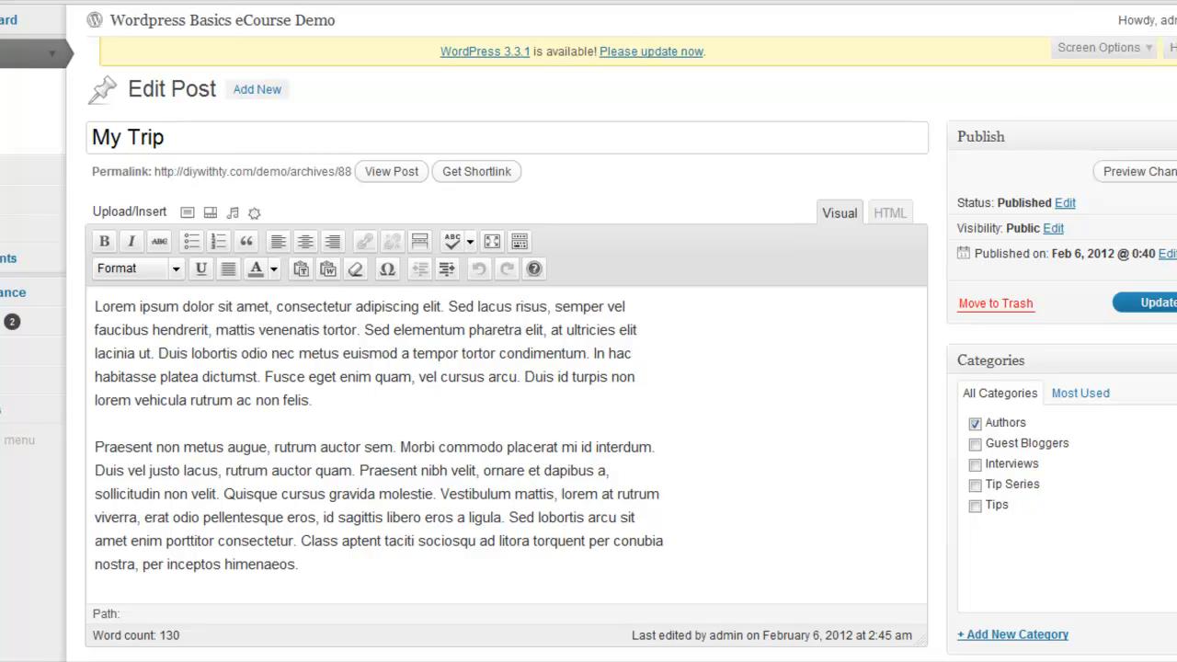
scroll(588, 331, "down", 1)
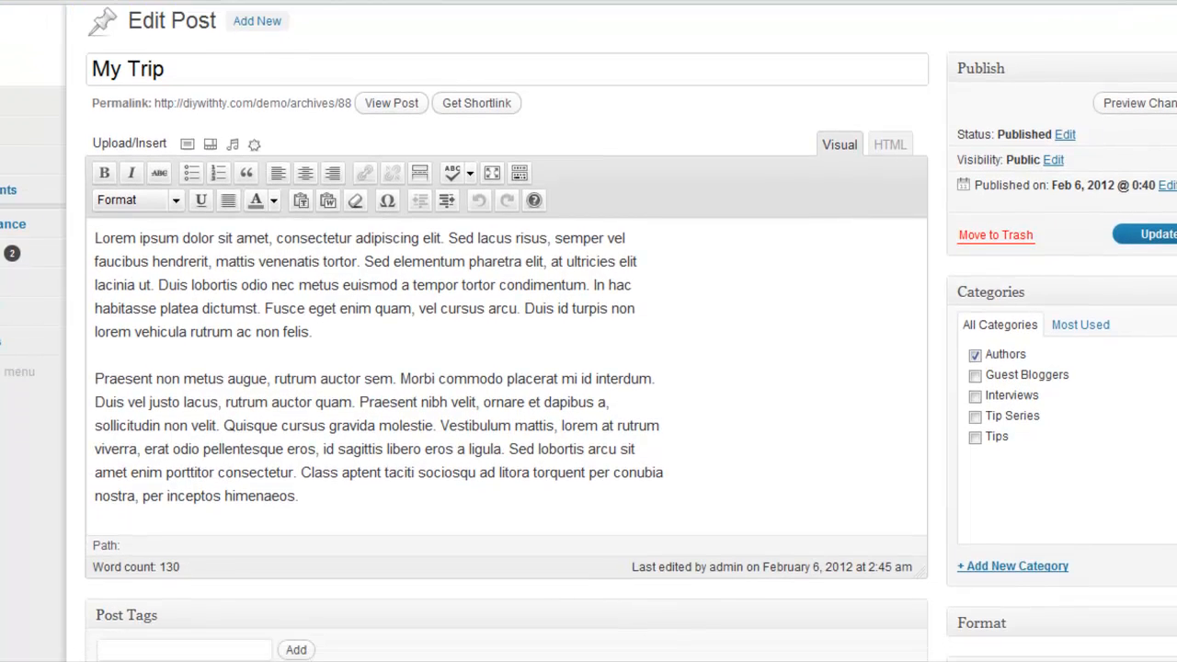
scroll(982, 467, "down", 1)
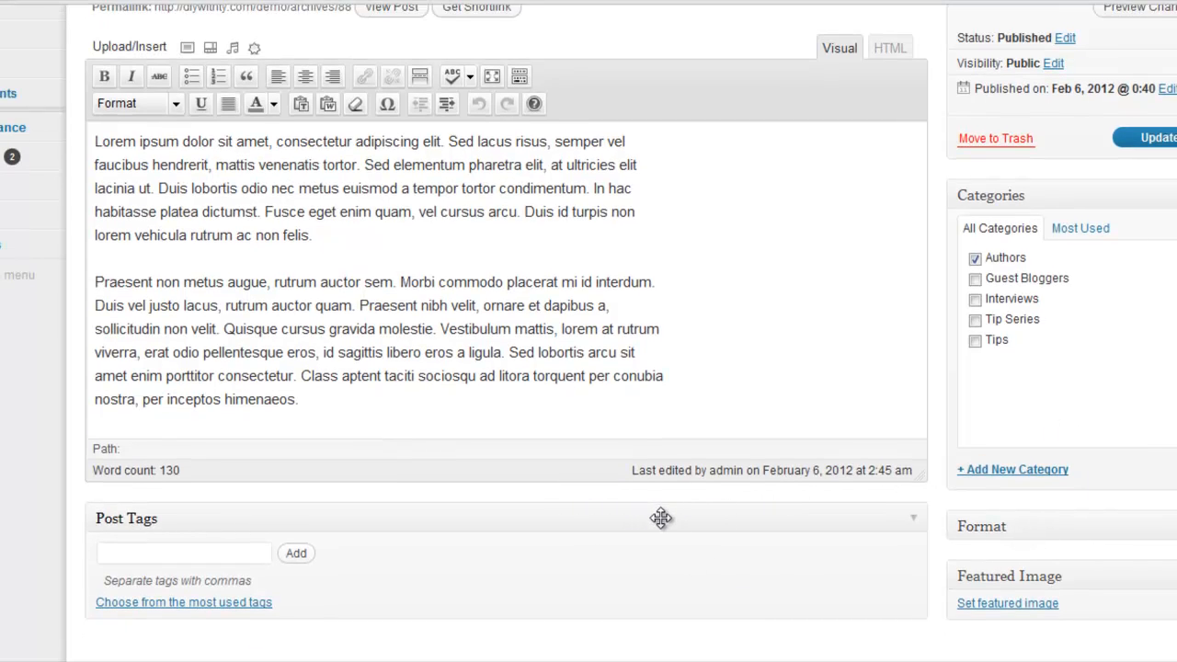
left_click_drag(662, 515, 460, 518)
scroll(589, 331, "down", 1)
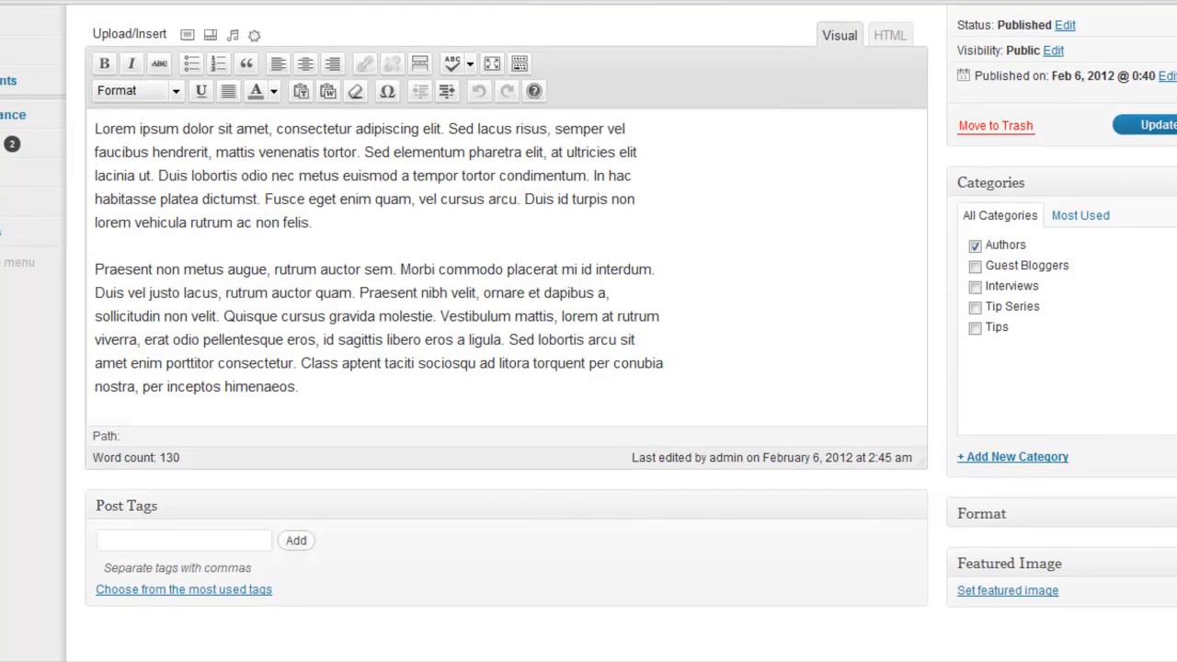
scroll(588, 331, "up", 2)
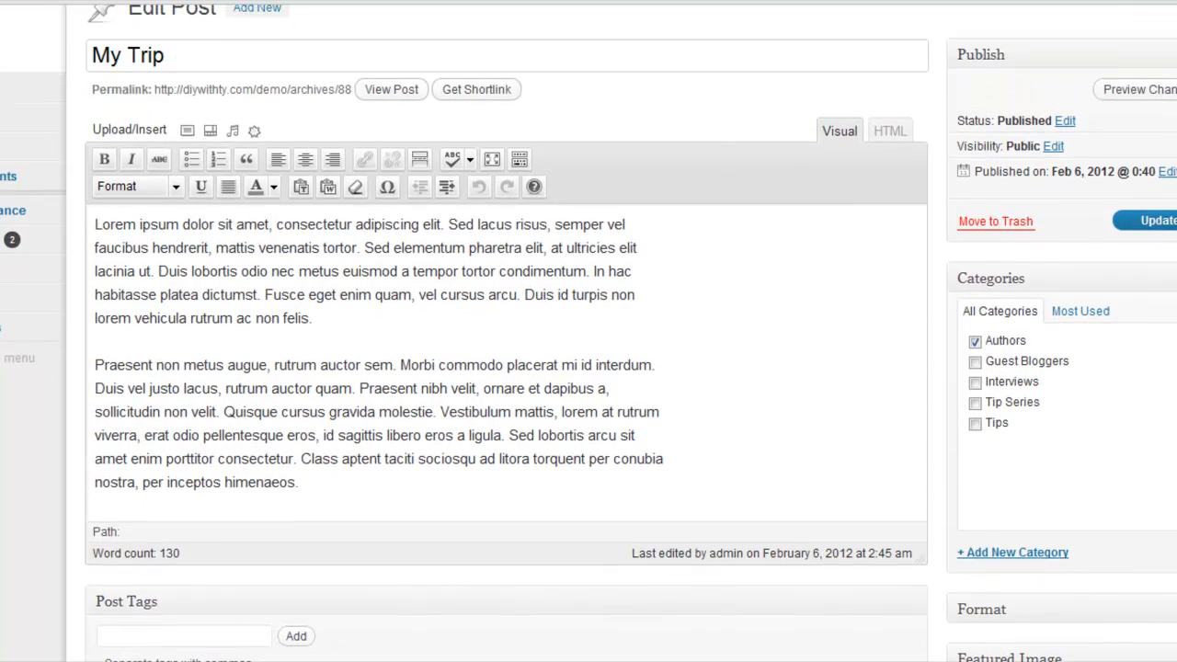
scroll(588, 331, "down", 1)
scroll(588, 331, "down", 1)
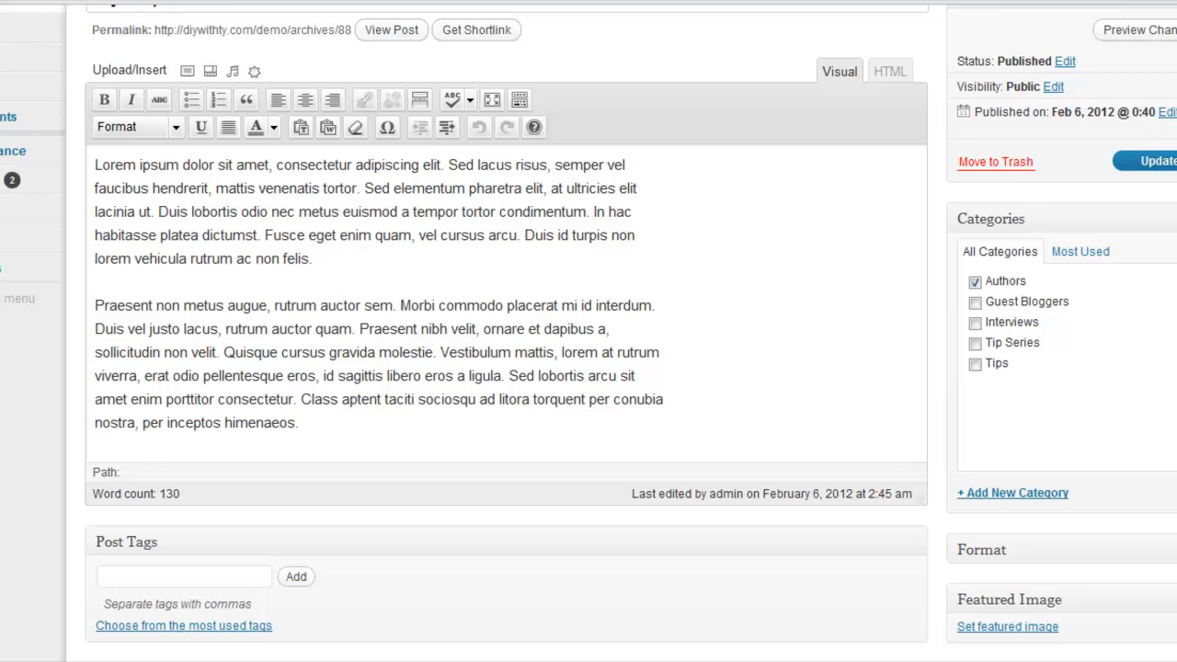
Enter the first comma-separated tags, South Africa and Tribe, in the My Trip post's Post Tags section
scroll(589, 331, "up", 1)
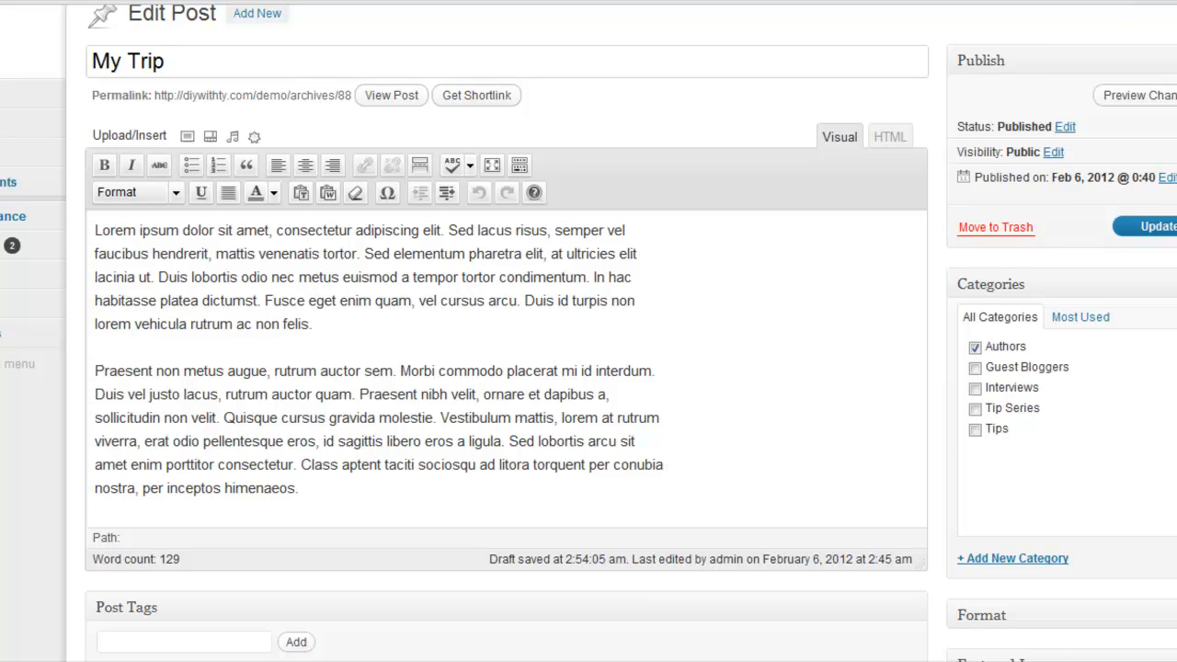
scroll(588, 331, "down", 1)
scroll(588, 331, "down", 1)
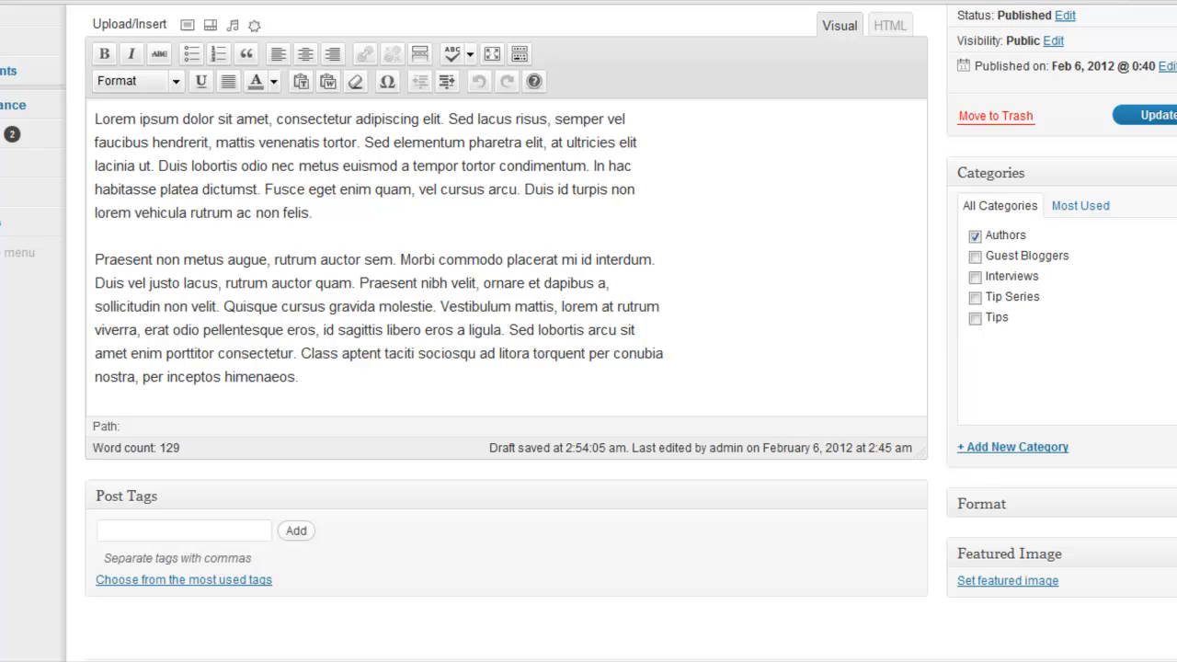
scroll(588, 331, "up", 1)
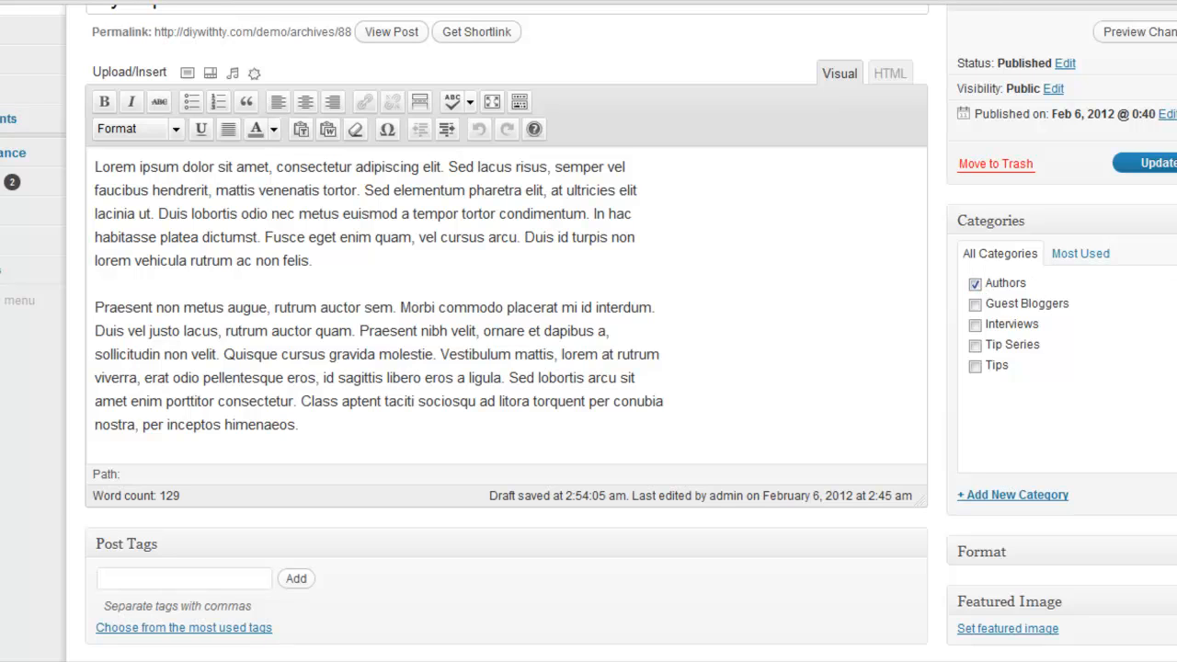
scroll(588, 331, "down", 1)
left_click(189, 541)
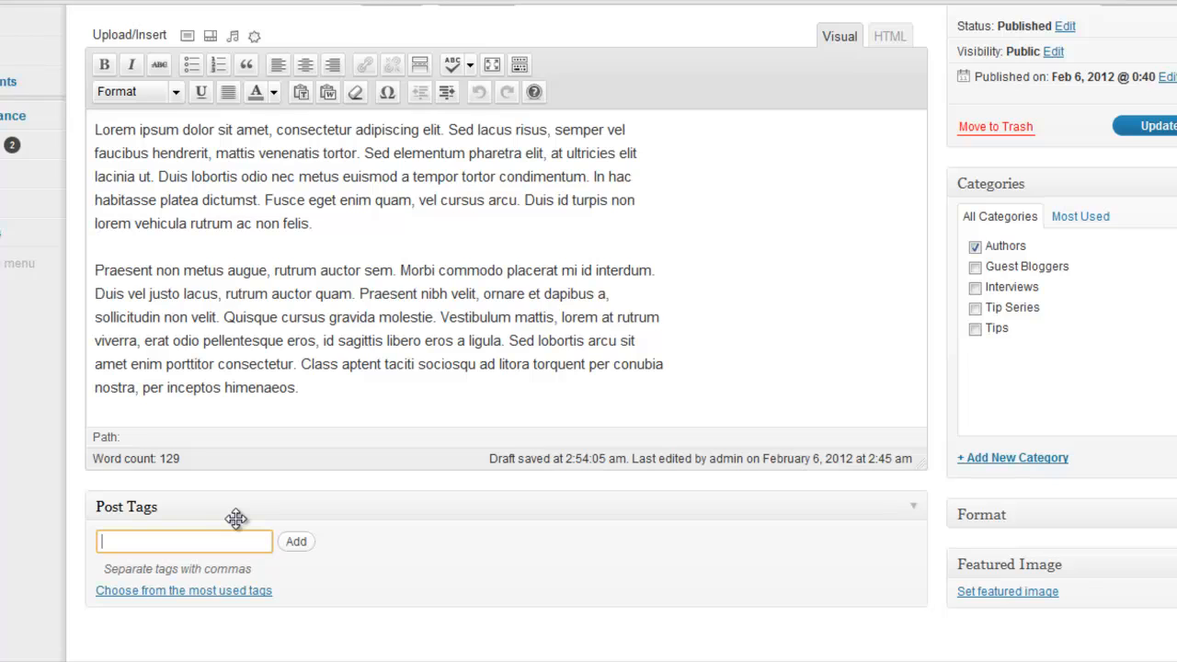
type("South Africa, Tribe, L")
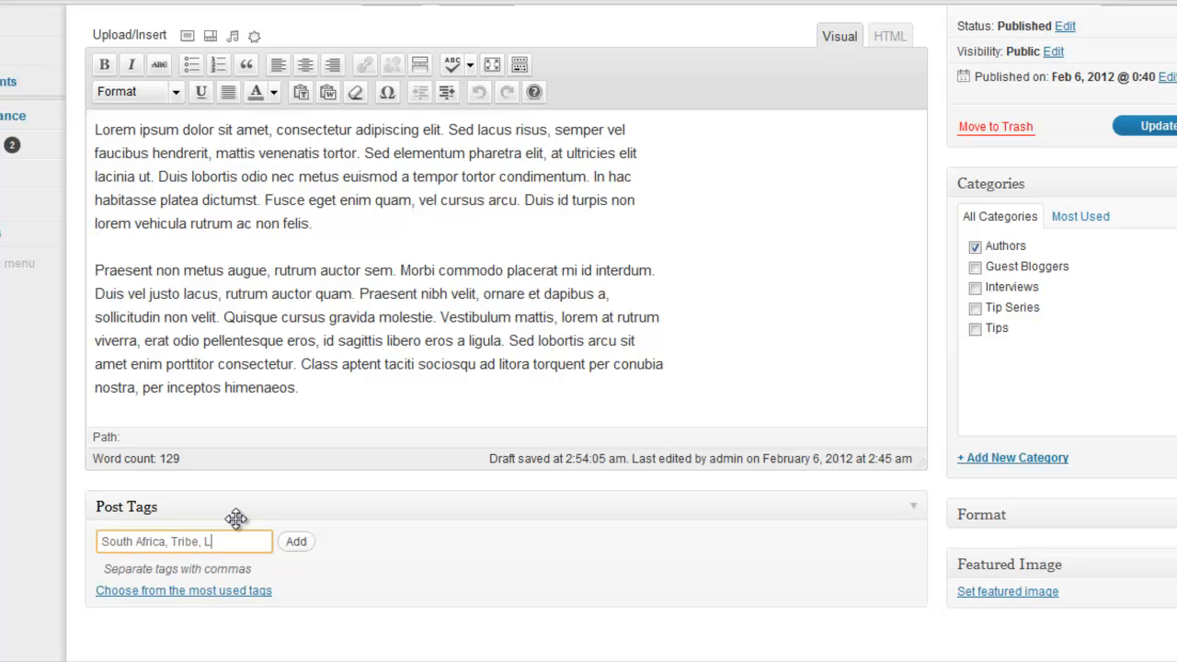
Append London, England, Paris and France to the comma-separated tag entry
type("ondon, Engla")
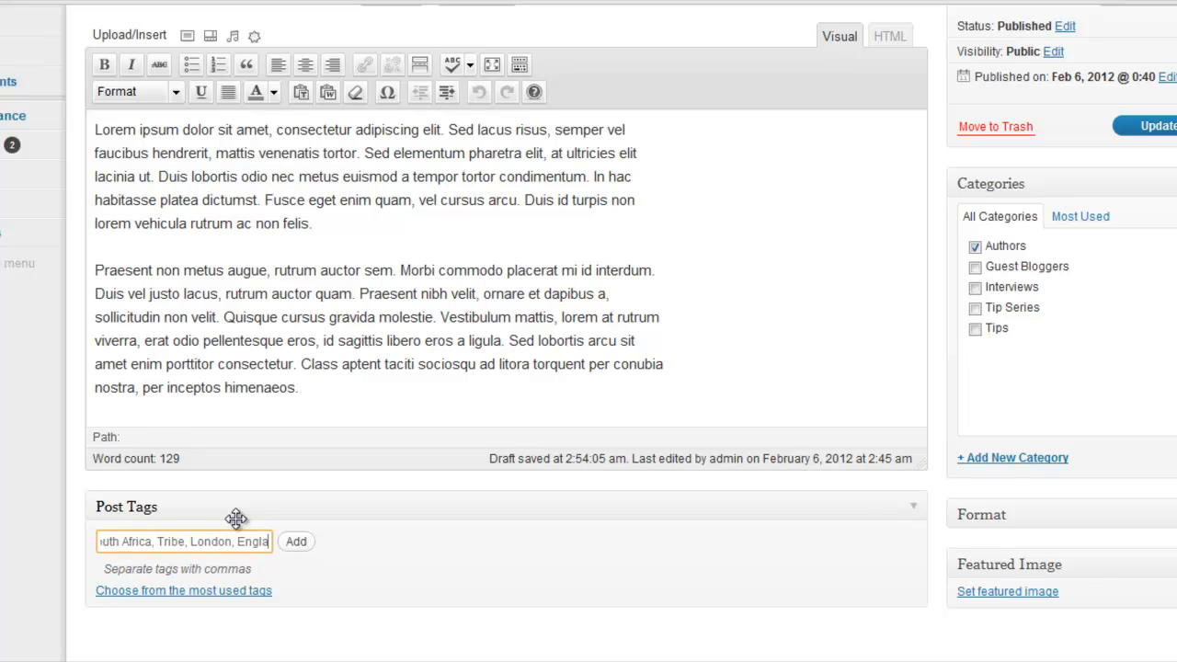
type("nd,")
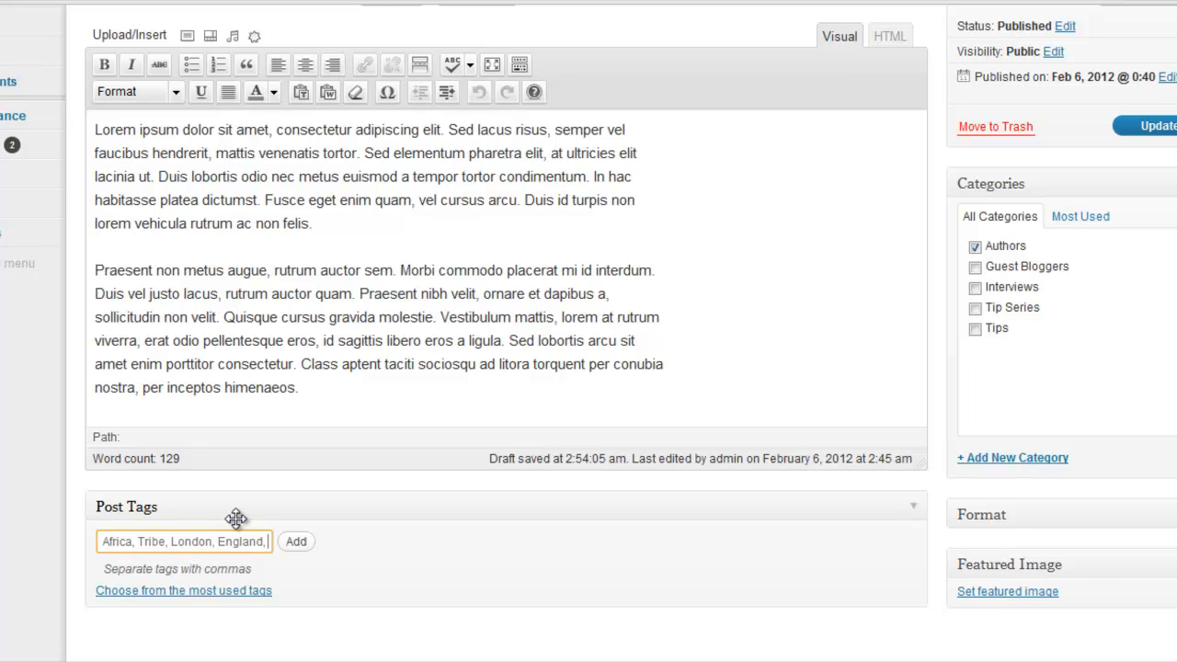
type("Par")
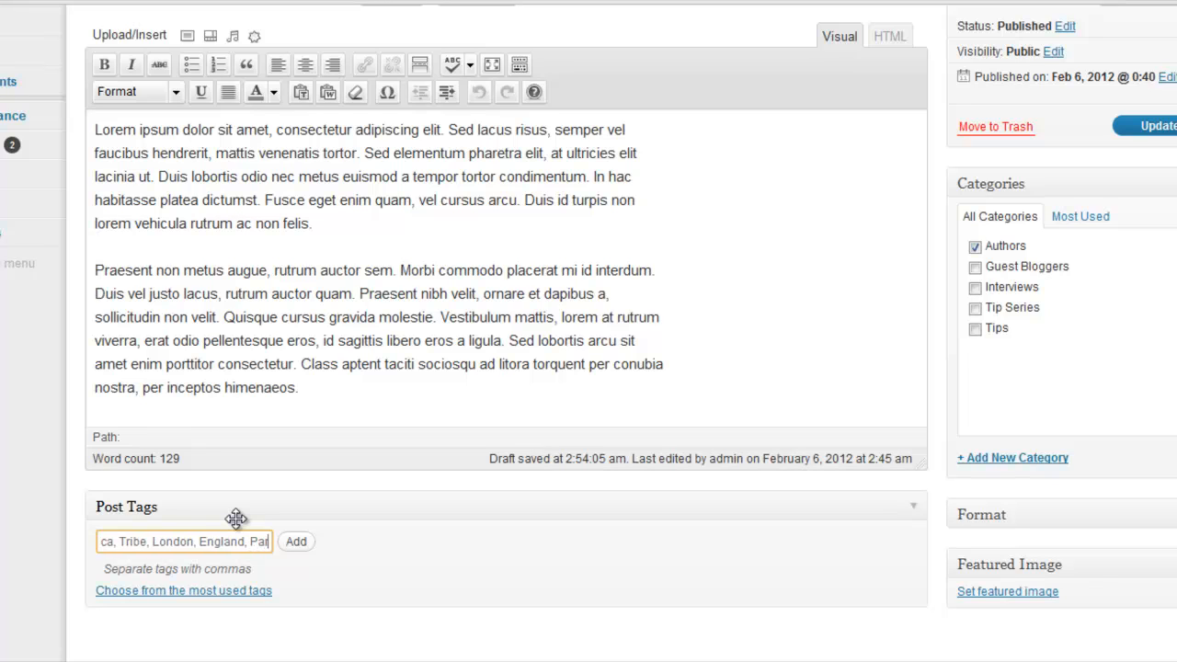
type("is, France")
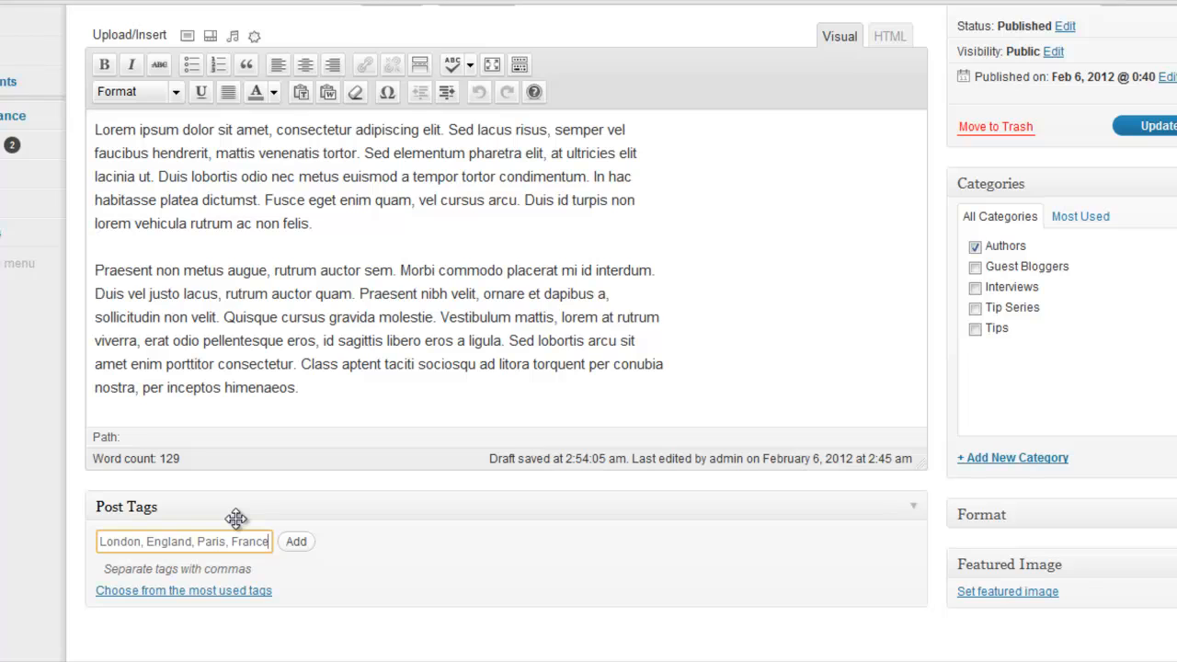
type(",")
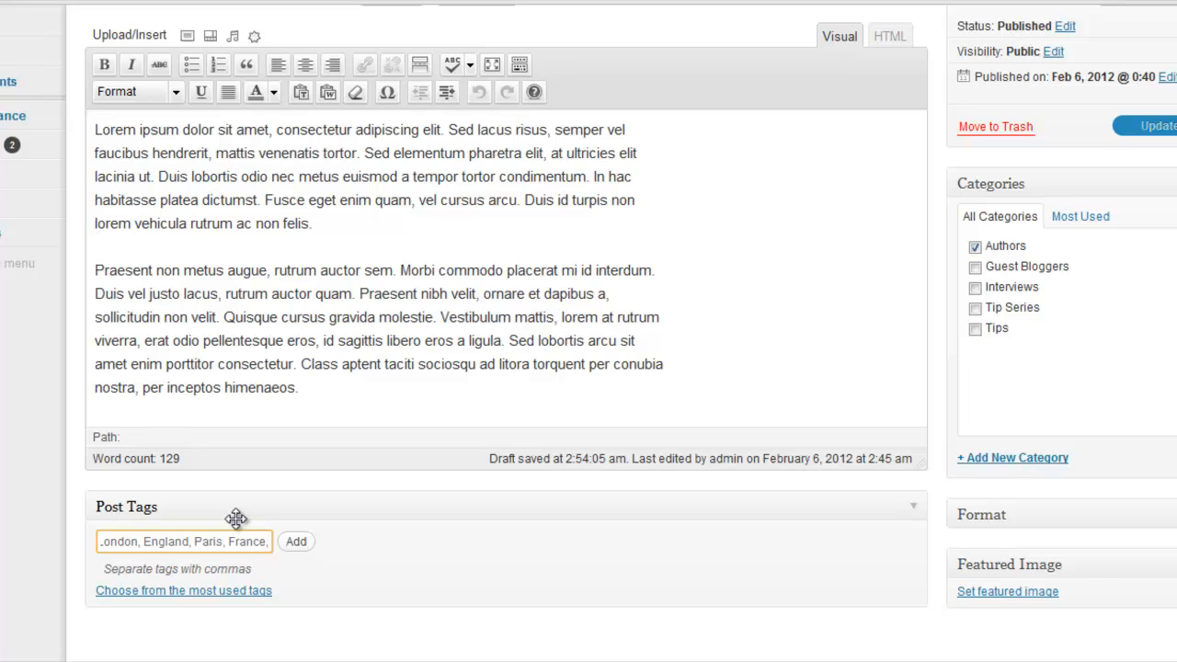
Insert the author's full name, followed by a comma, at the beginning of the tag entry before South Africa
key("Left")
key("Left")
key("Left")
key("Left")
key("Left")
key("Left")
key("Left")
key("Left")
key("Left")
key("Left")
key("Left")
key("Left")
key("Left")
key("Left")
key("Left")
key("Left")
key("Left")
key("Left")
key("Left")
key("Left")
key("Left")
key("Left")
key("Left")
key("Left")
key("Left")
key("Left")
key("Left")
key("Left")
key("Left")
key("Left")
key("Left")
key("Left")
key("Left")
key("Left")
key("Left")
key("Left")
key("Left")
key("Left")
key("Left")
key("Left")
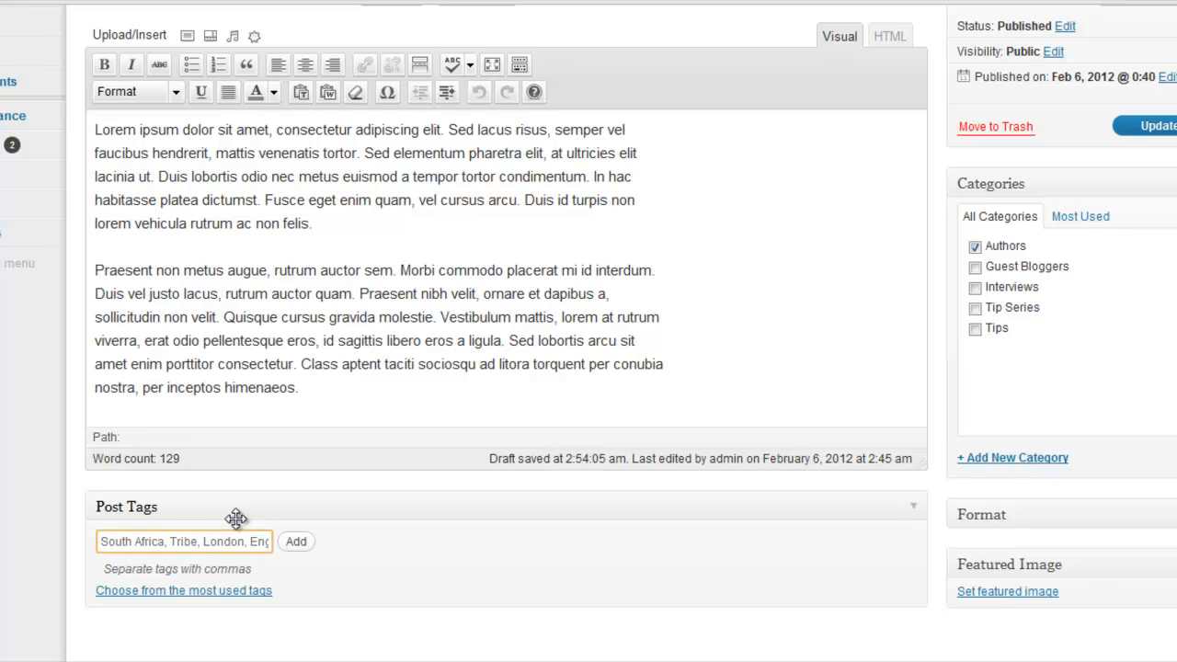
type("Jn")
key("BackSpace")
key("BackSpace")
type("Jane D")
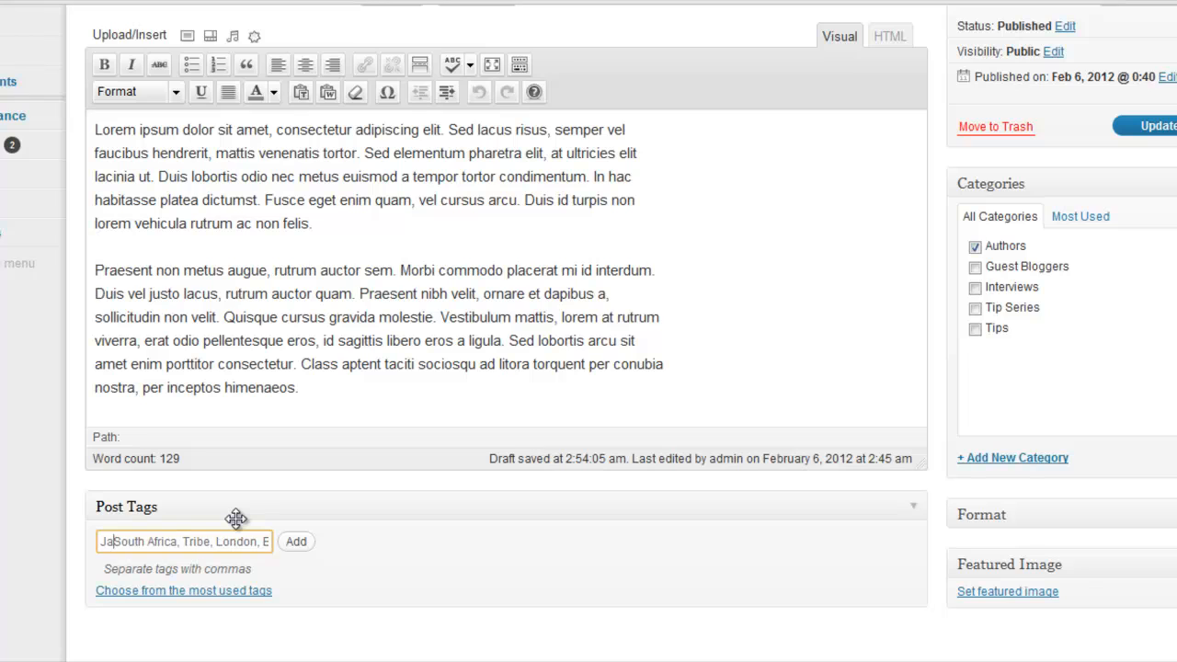
type("oe,")
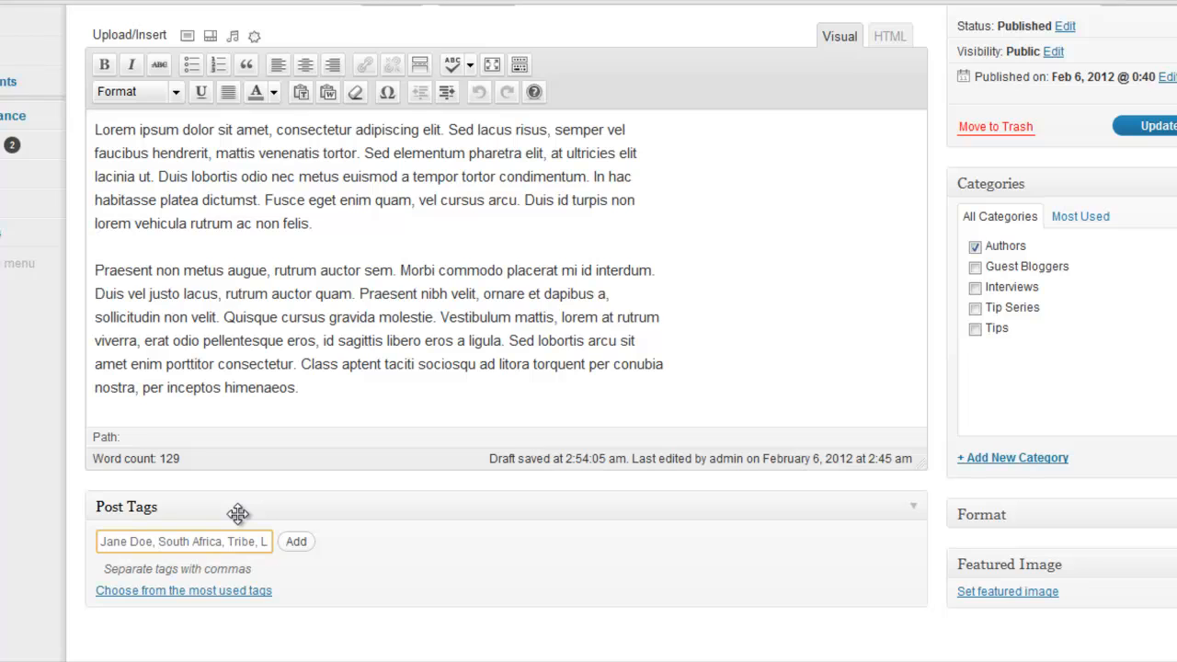
Insert My Trip as a tag directly after the author's name in the tag entry
type("My Trip,")
key("Left")
key("Left")
key("Left")
key("Left")
key("Left")
key("Left")
key("Left")
key("Left")
key("Right")
key("Right")
key("Right")
key("Right")
key("Right")
key("Right")
Insert American Traveling Overseas as a tag between My Trip and South Africa
type("American, Travell")
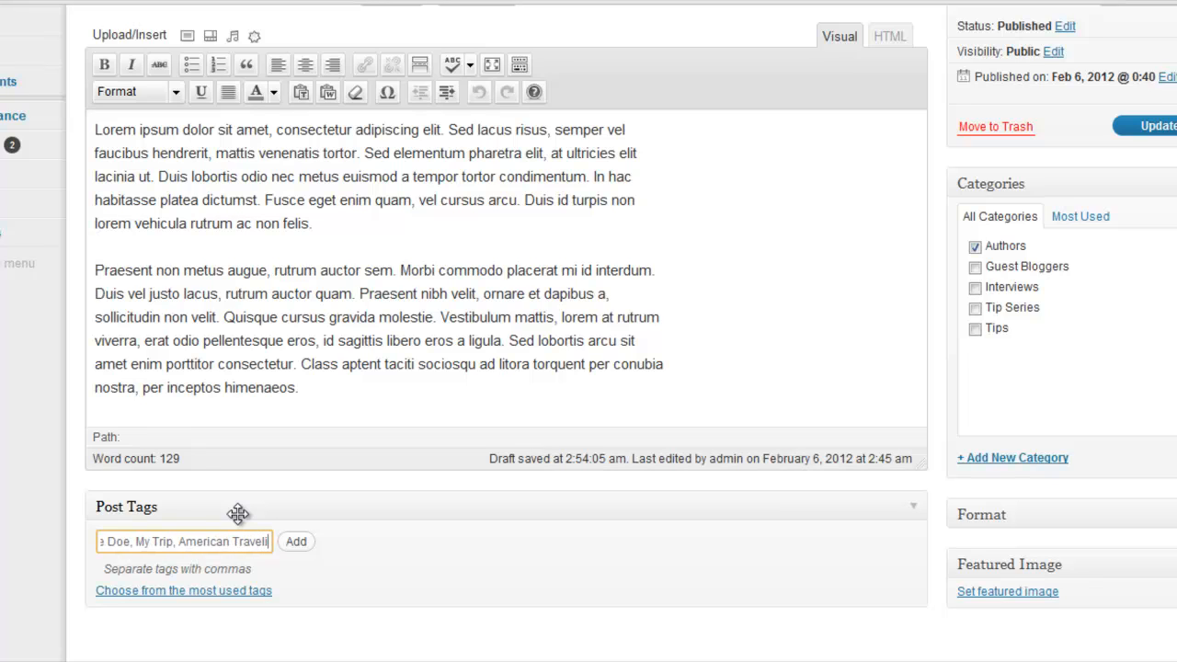
type("ng")
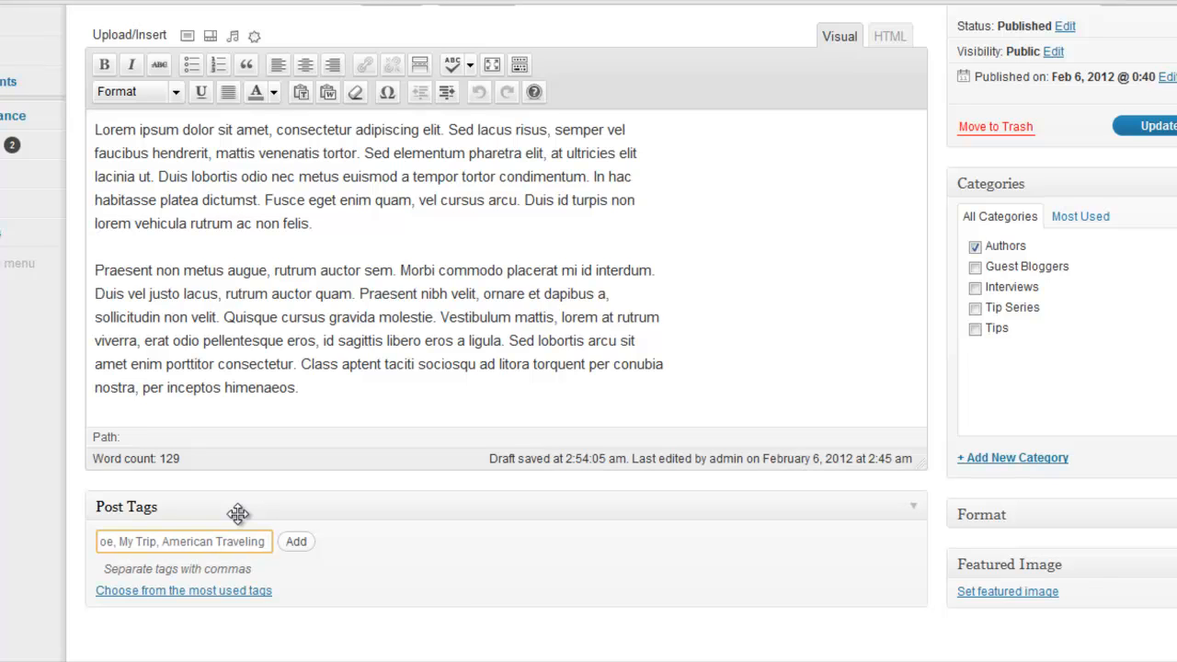
type(" Abroad")
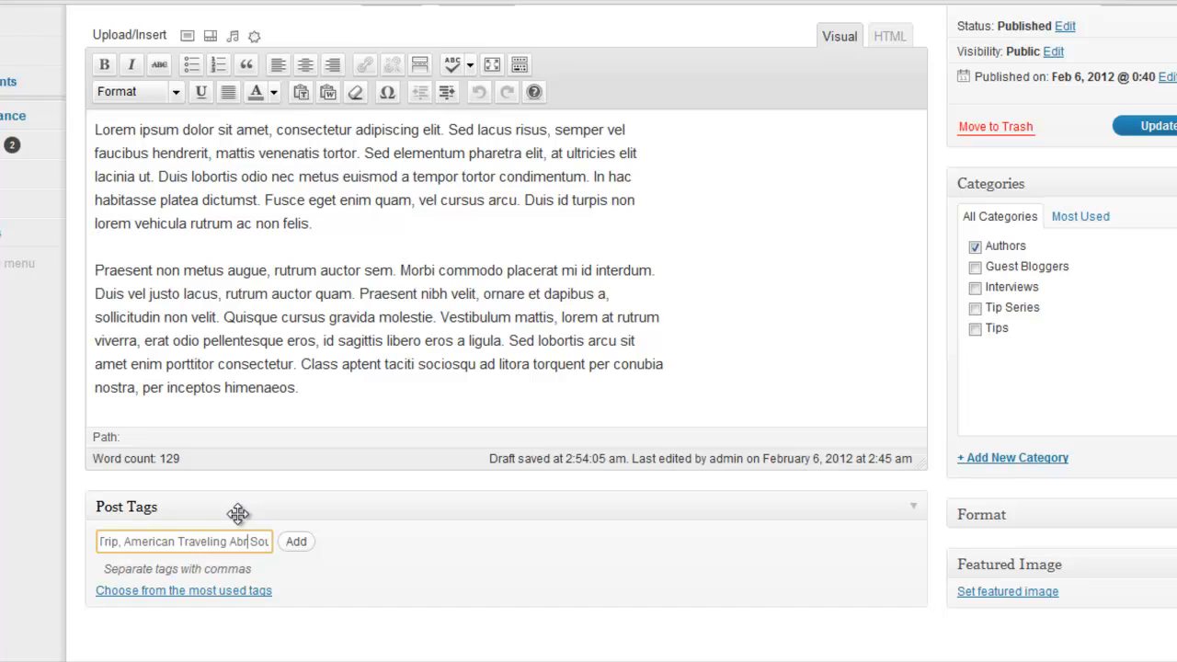
key("BackSpace")
key("BackSpace")
key("BackSpace")
type("Overseas,")
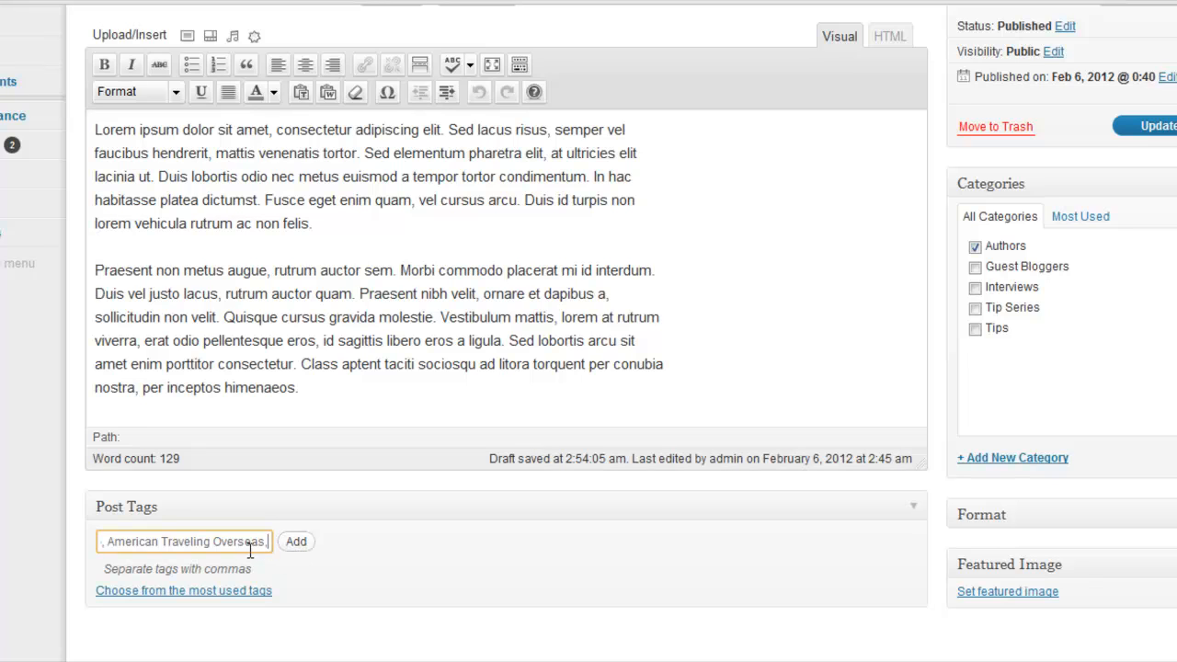
Check the beginning of the tag entry and add all the entered tags to the post
left_click_drag(101, 542, 127, 541)
left_click(115, 542)
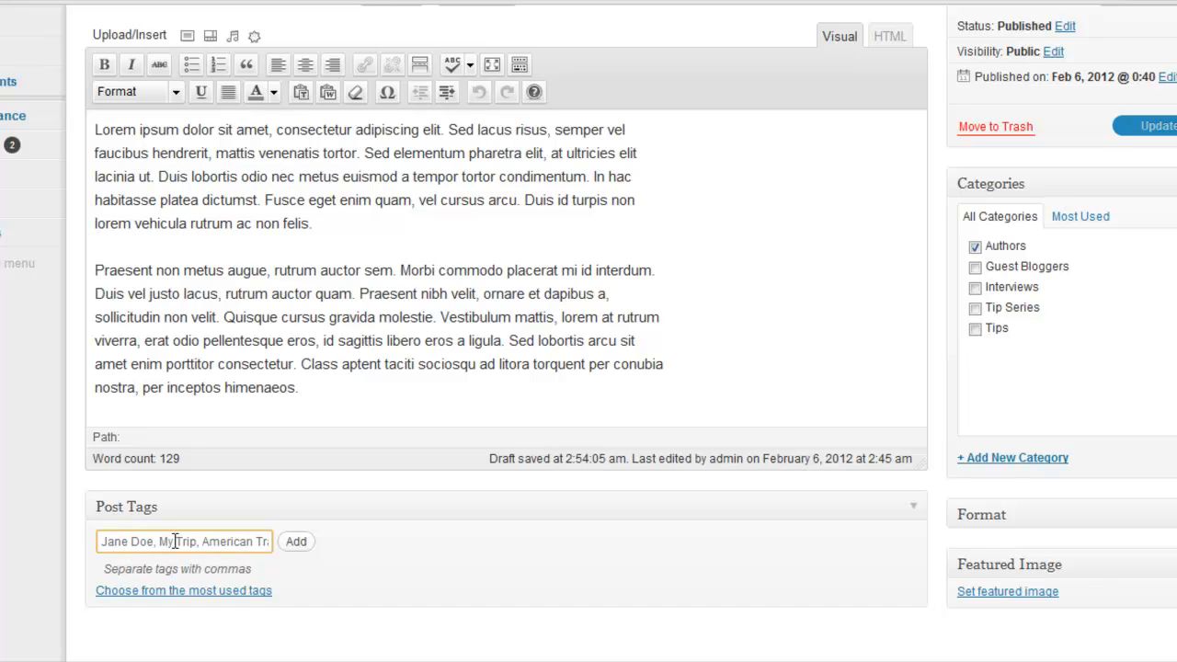
left_click(292, 544)
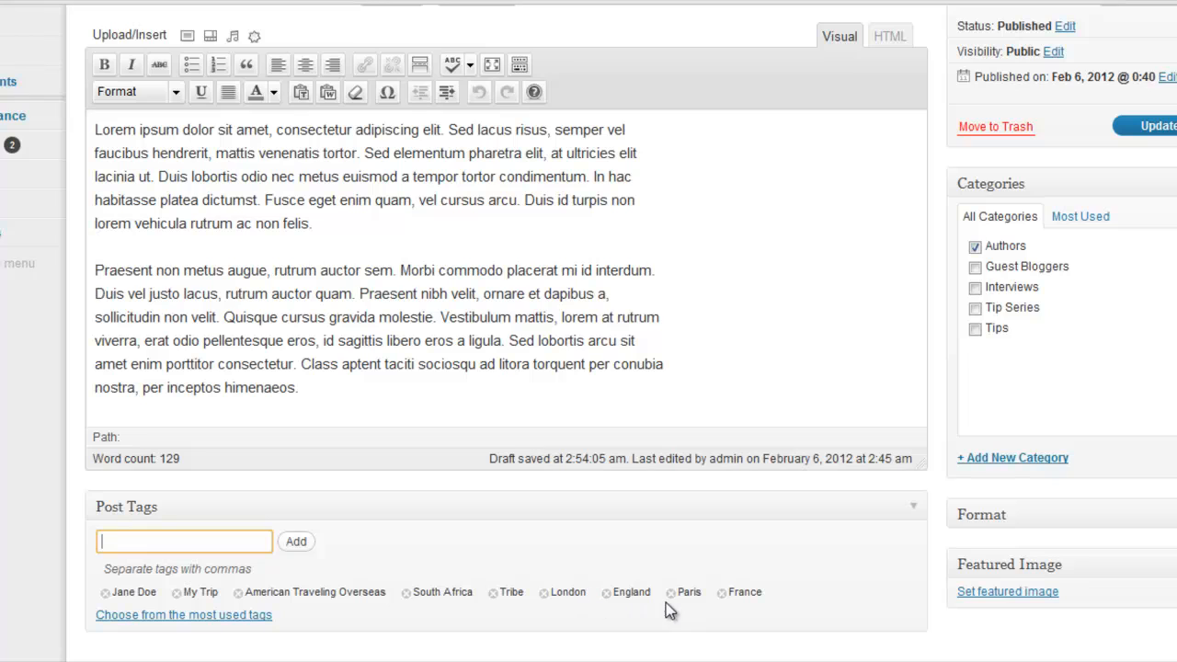
Remove the Tribe tag from the My Trip post, update the post and check its Post Tags section
left_click(493, 593)
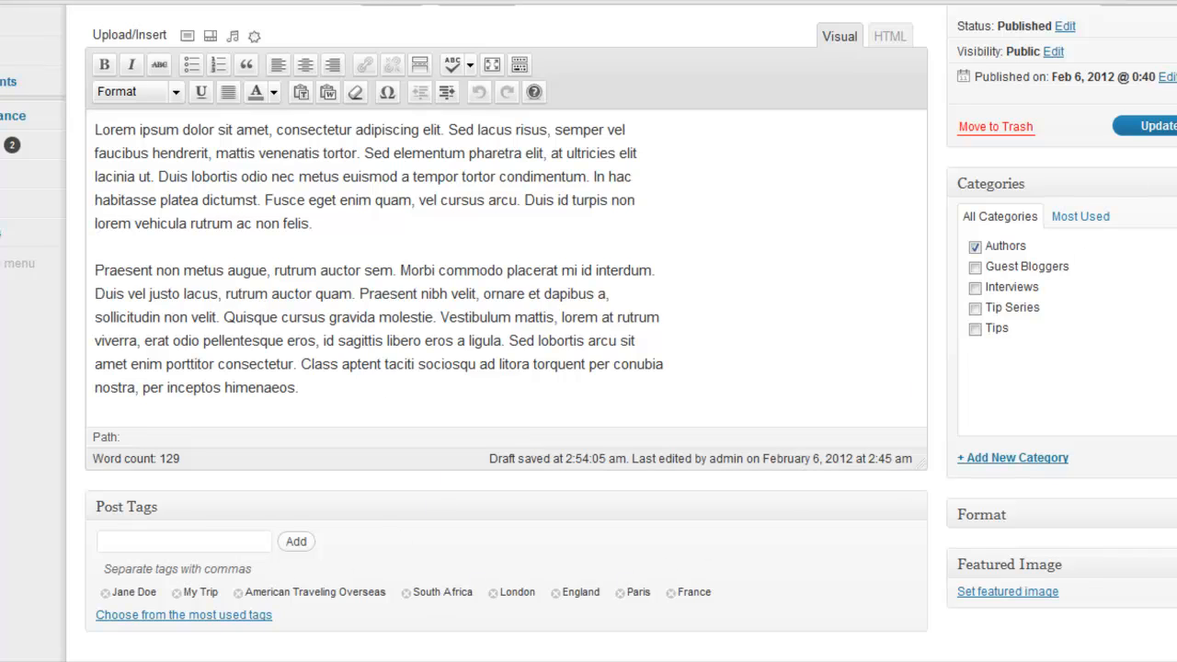
left_click(1152, 126)
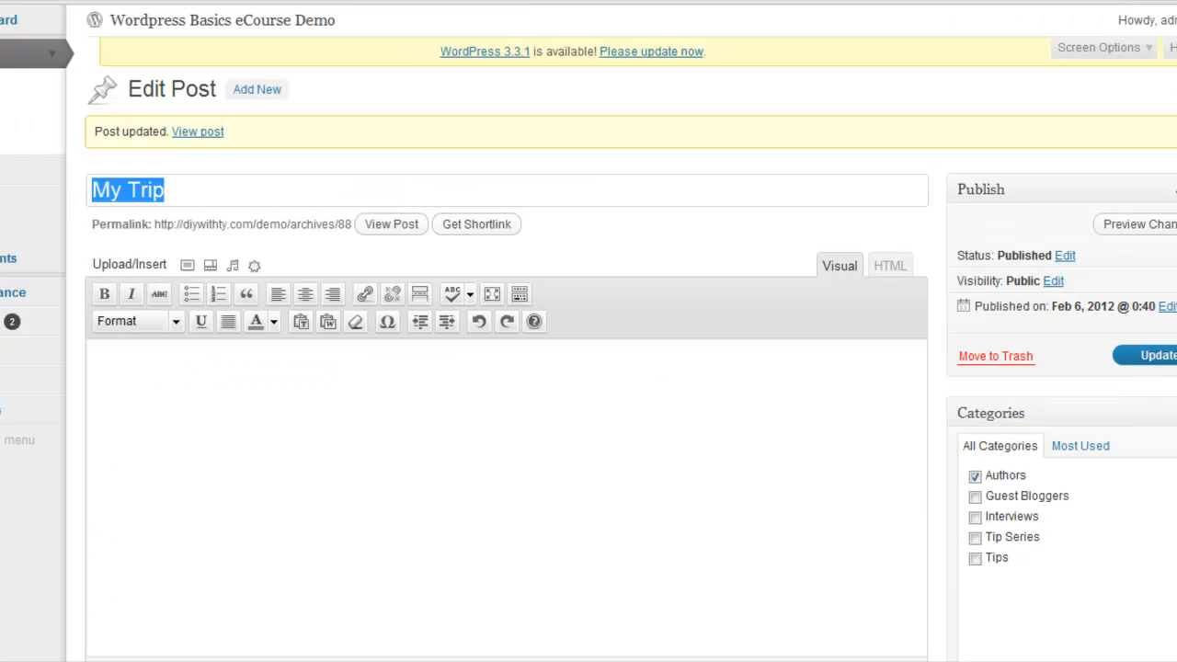
scroll(589, 368, "down", 5)
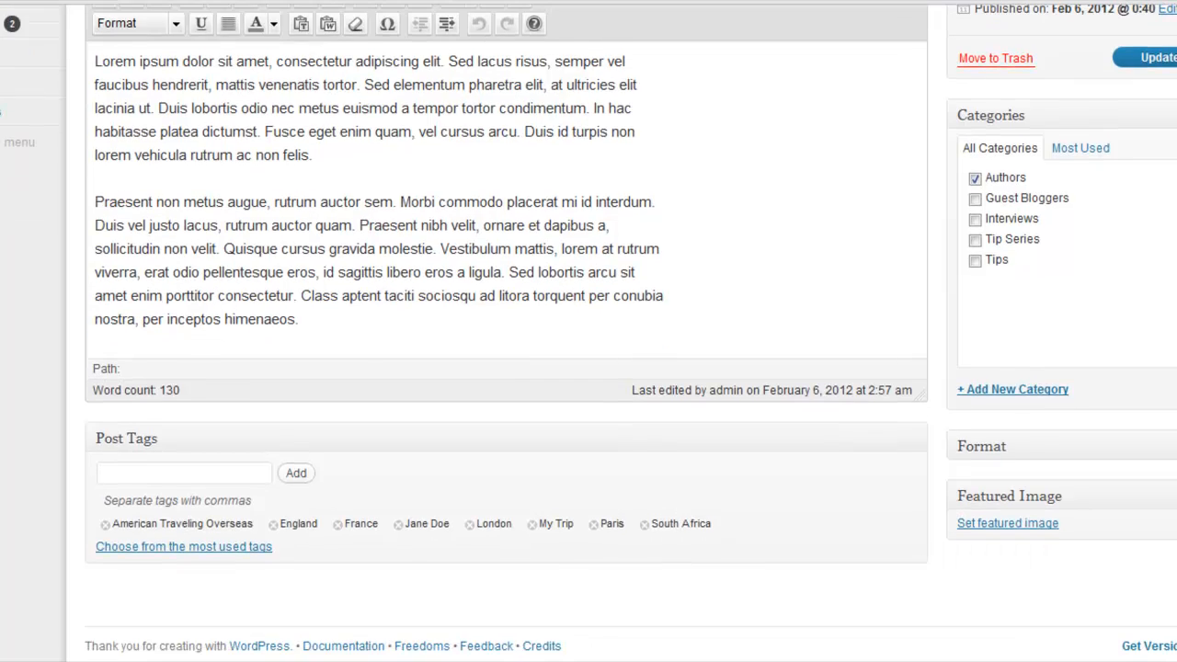
scroll(166, 127, "up", 5)
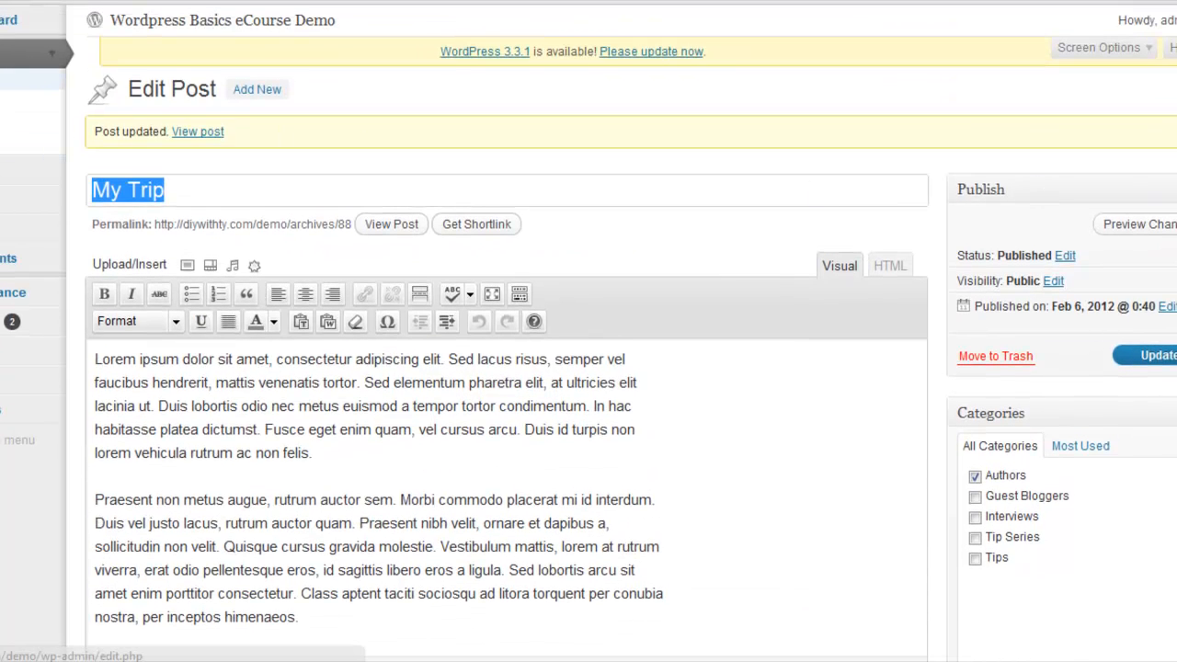
Review the My Trip tags in the posts list and on the Post Tags page, and return to the posts list
left_click(2, 81)
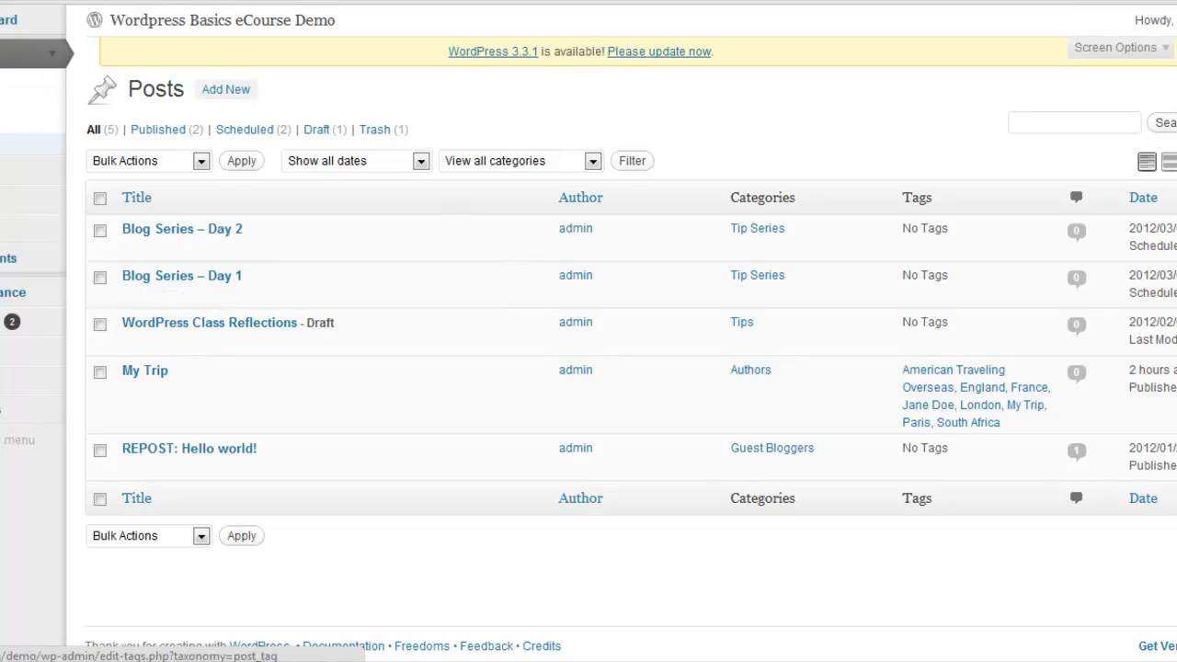
left_click(4, 149)
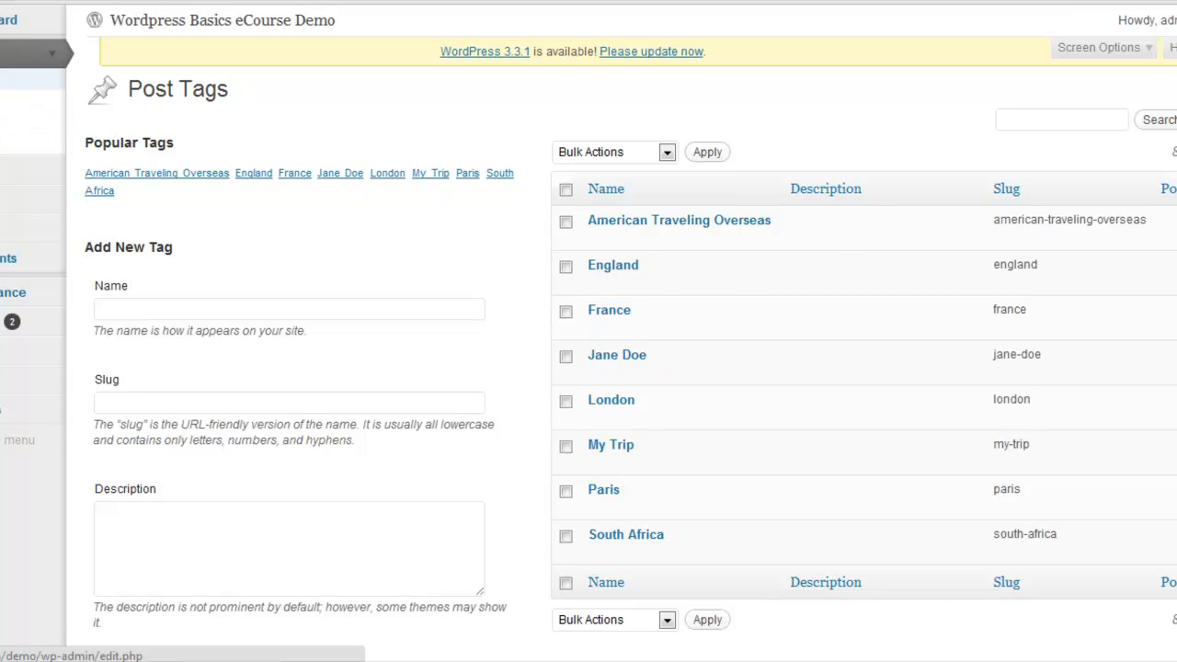
left_click(75, 113)
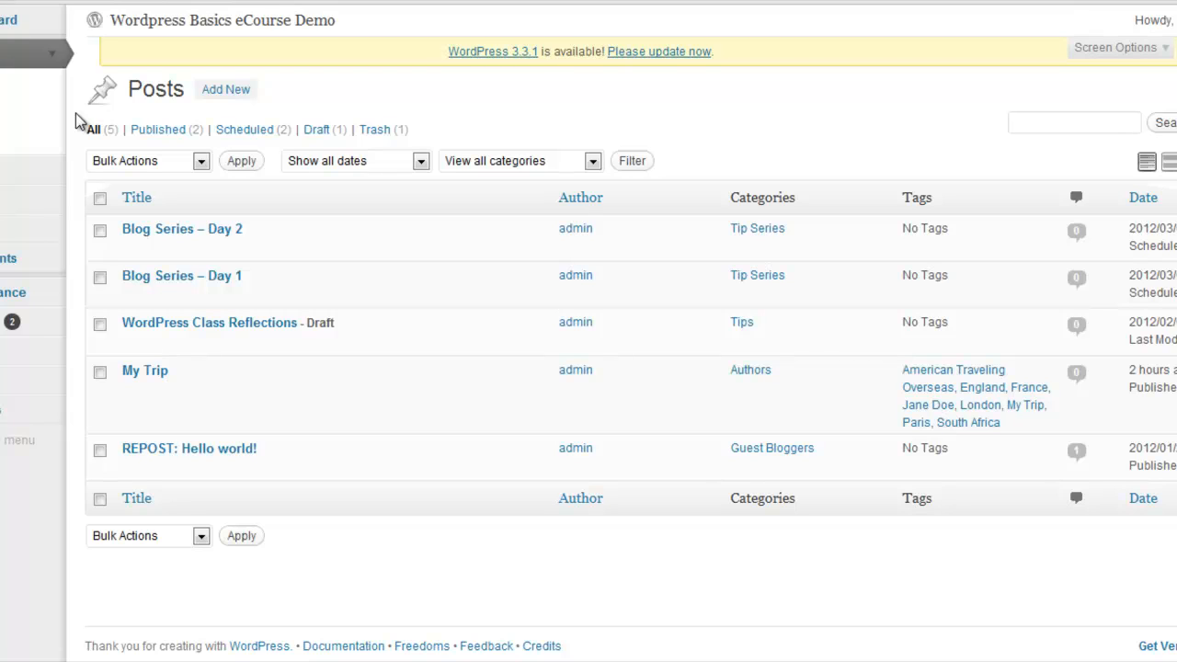
Open Quick Edit for the Blog Series – Day 1 post and enter the author's full name as its first tag
mouse_move(152, 281)
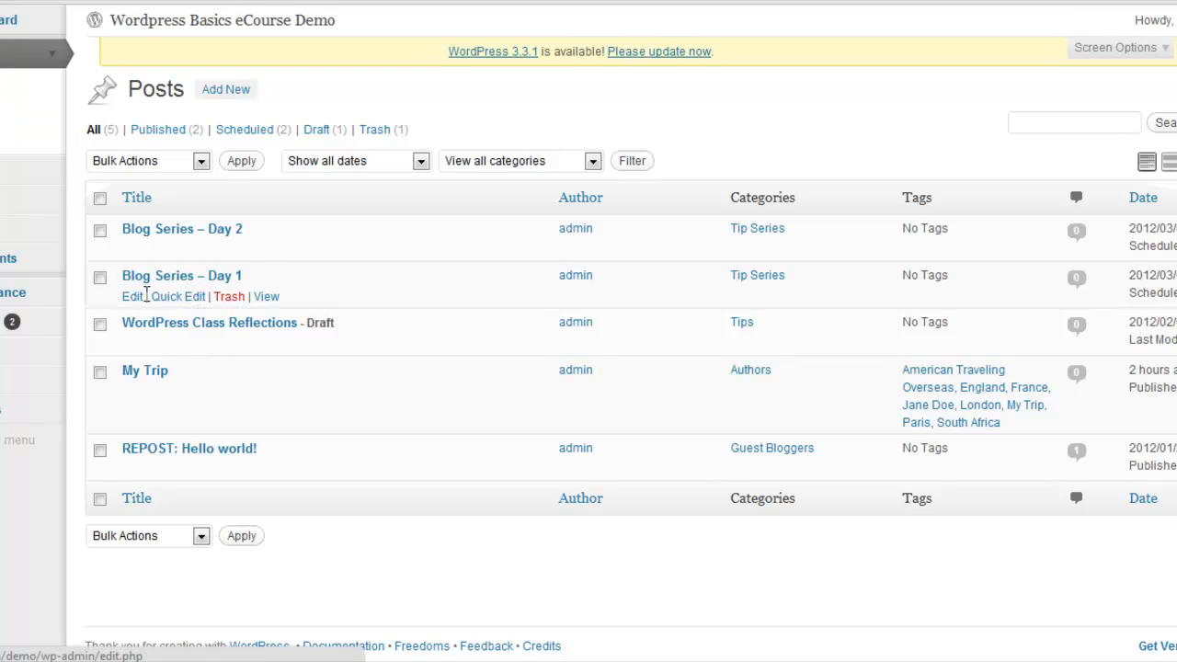
mouse_move(133, 230)
left_click(187, 299)
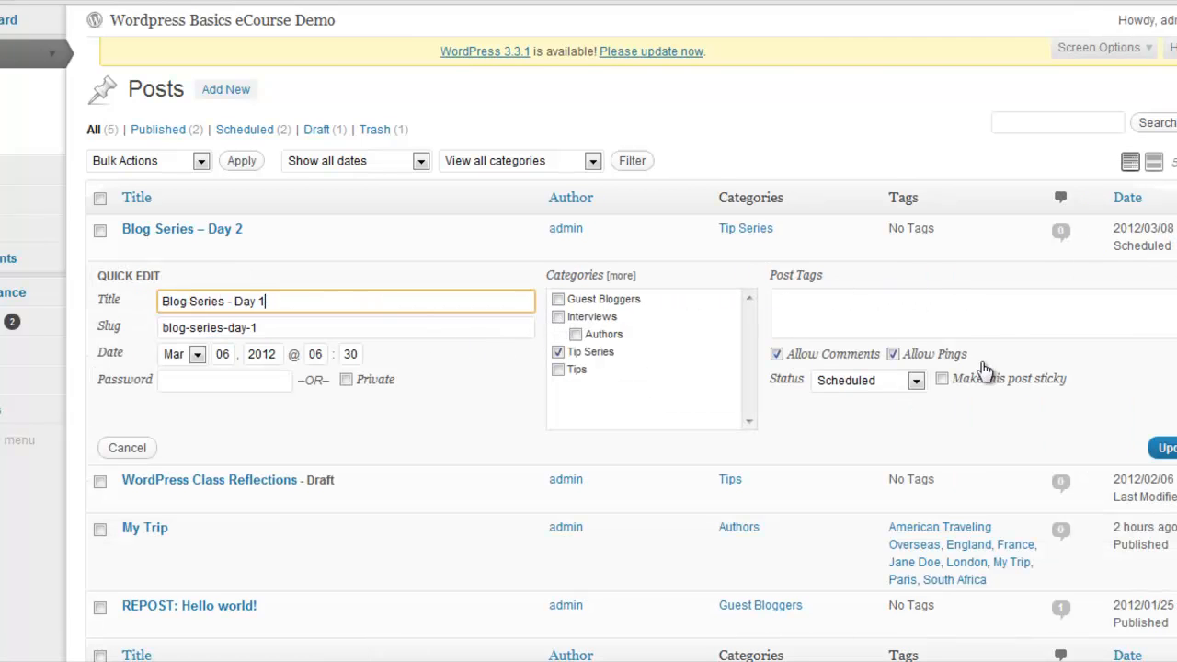
left_click(886, 303)
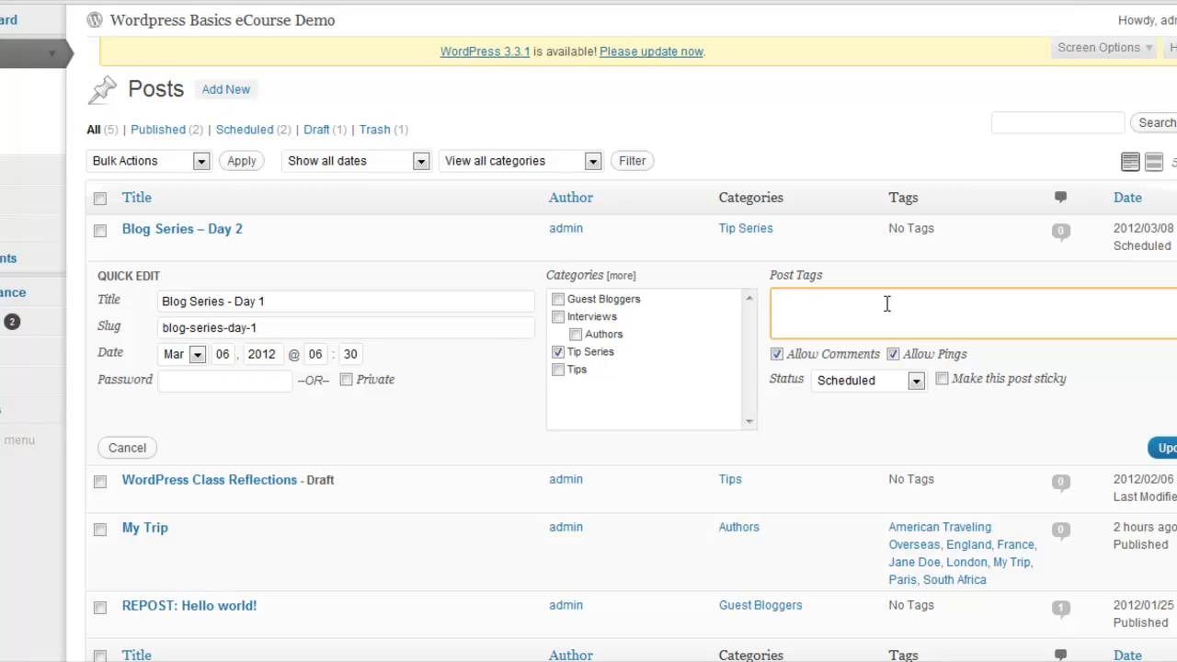
type("Jane Doe, South Africa")
Add South Africa as the second tag of Blog Series – Day 1, retyping it where needed
key("BackSpace")
key("BackSpace")
key("BackSpace")
key("BackSpace")
key("BackSpace")
key("BackSpace")
key("BackSpace")
key("BackSpace")
key("BackSpace")
key("BackSpace")
key("BackSpace")
key("BackSpace")
key("BackSpace")
type("Sout")
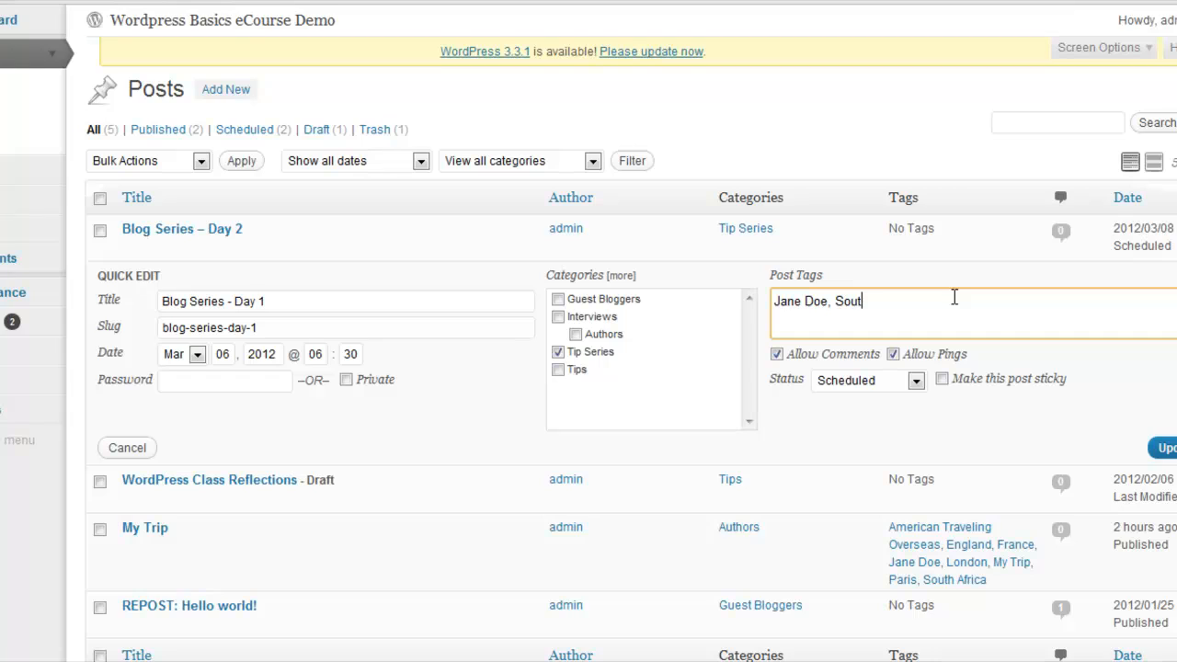
type("h Africa, My Trip")
Add My Trip as the third tag and update the Blog Series – Day 1 post
left_click(1166, 453)
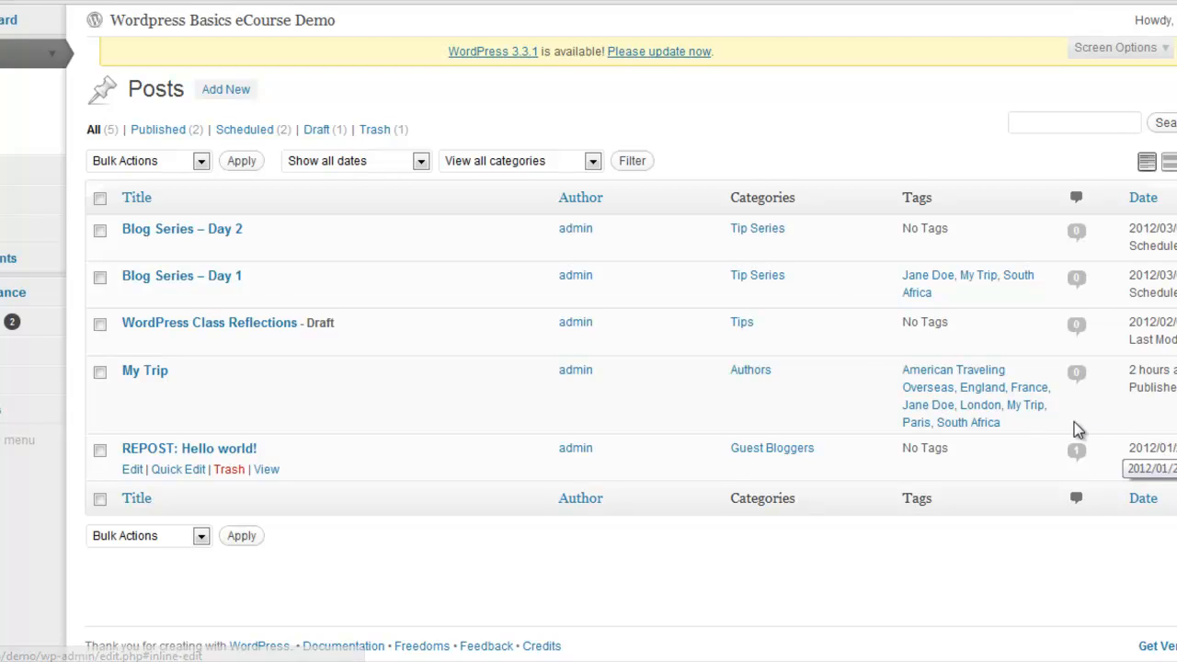
Use Quick Edit to tag the REPOST: Hello world! post with My Trip and the author's full name, and update it
left_click(195, 470)
left_click(850, 476)
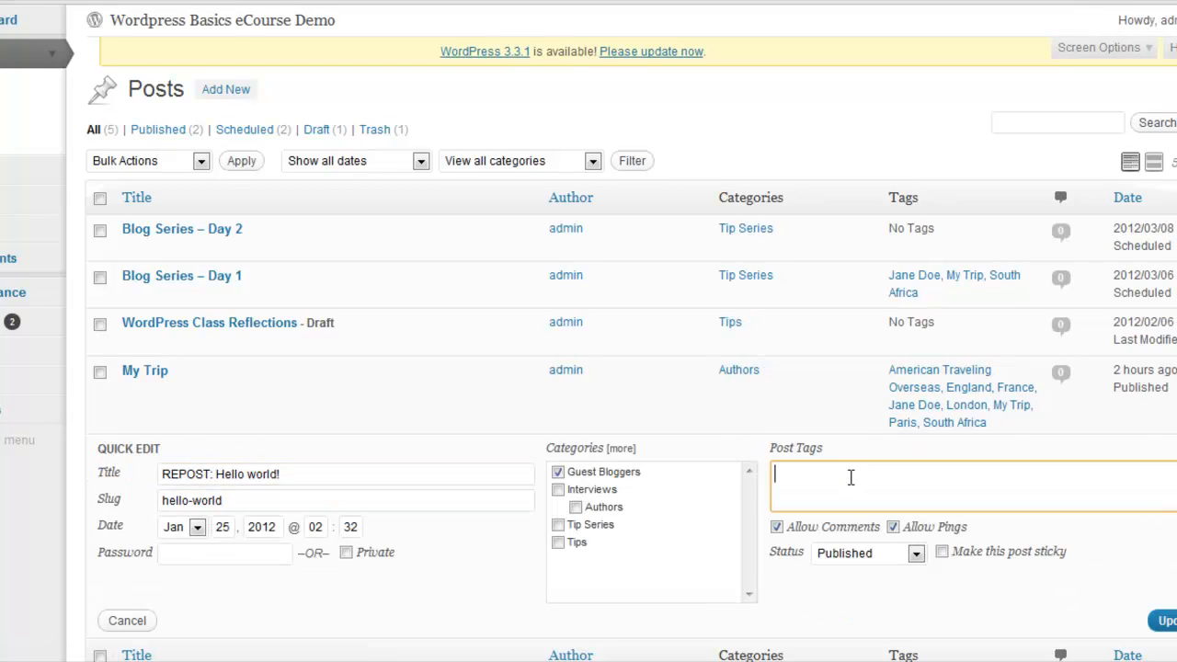
type("My Trip, Jane Doe")
left_click(1163, 621)
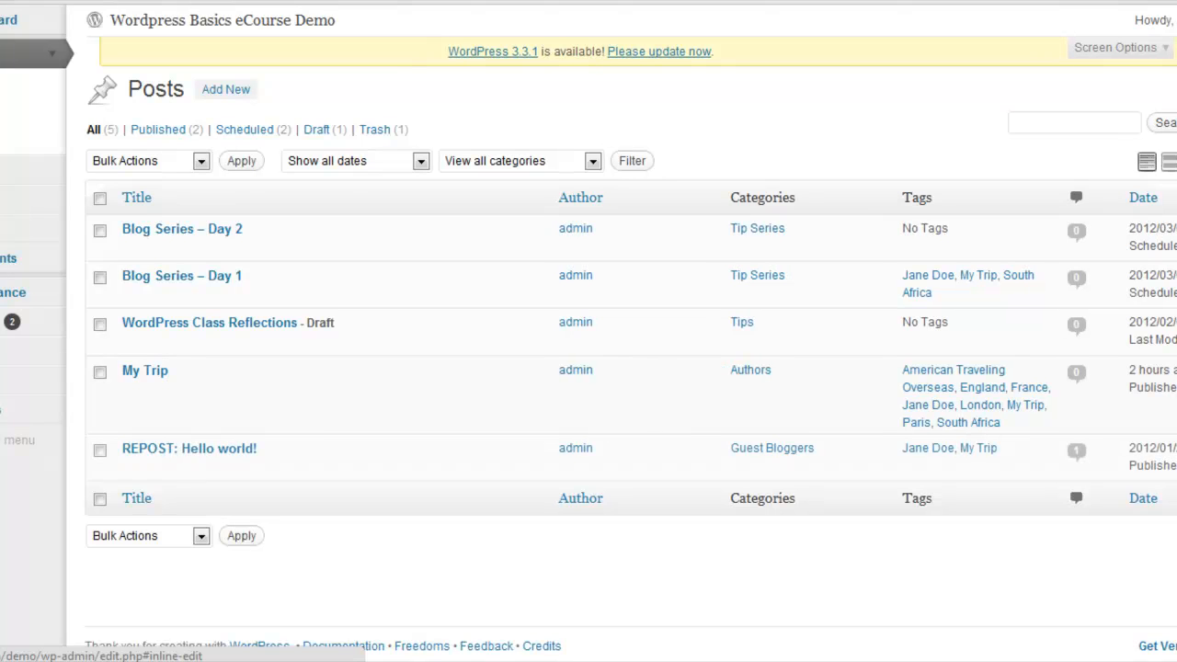
Use Quick Edit to tag the WordPress Class Reflections draft with My Trip, the author's full name, American and Texas, and update it
left_click(184, 342)
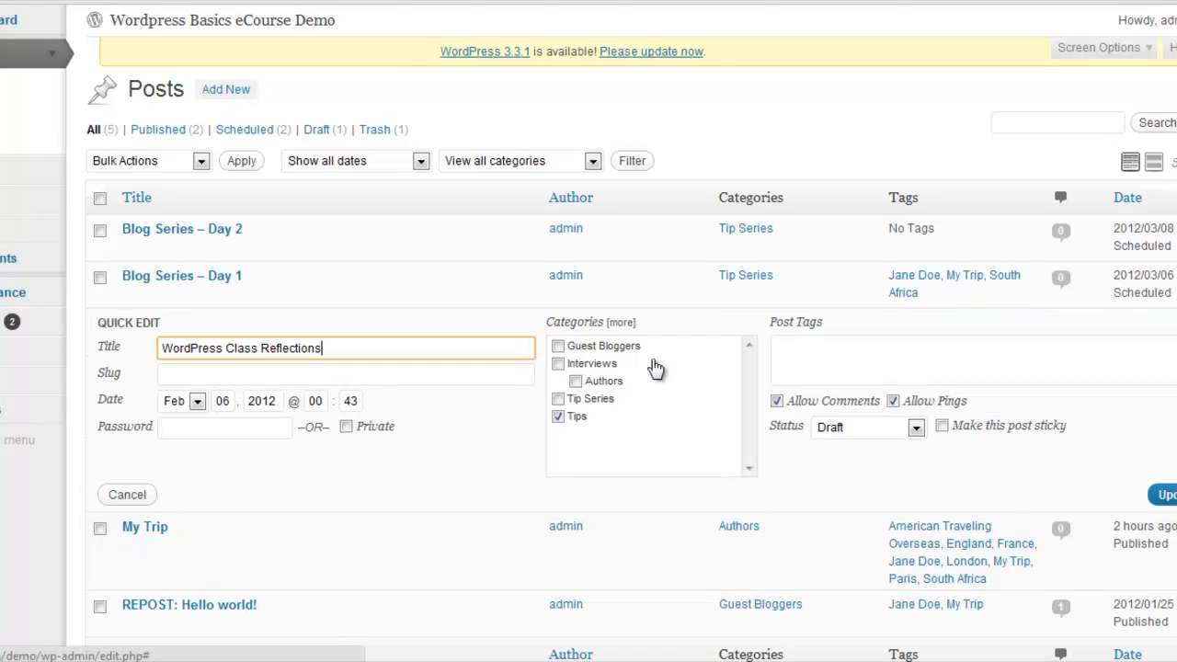
left_click(913, 360)
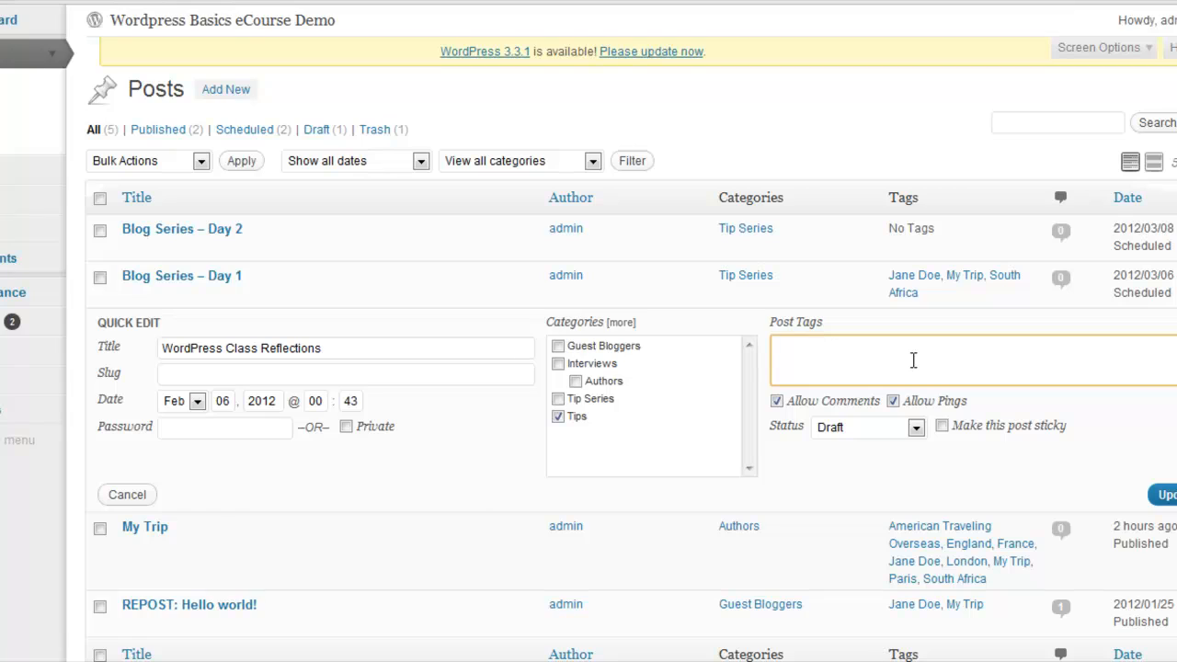
type("My Trip, Jane Doe")
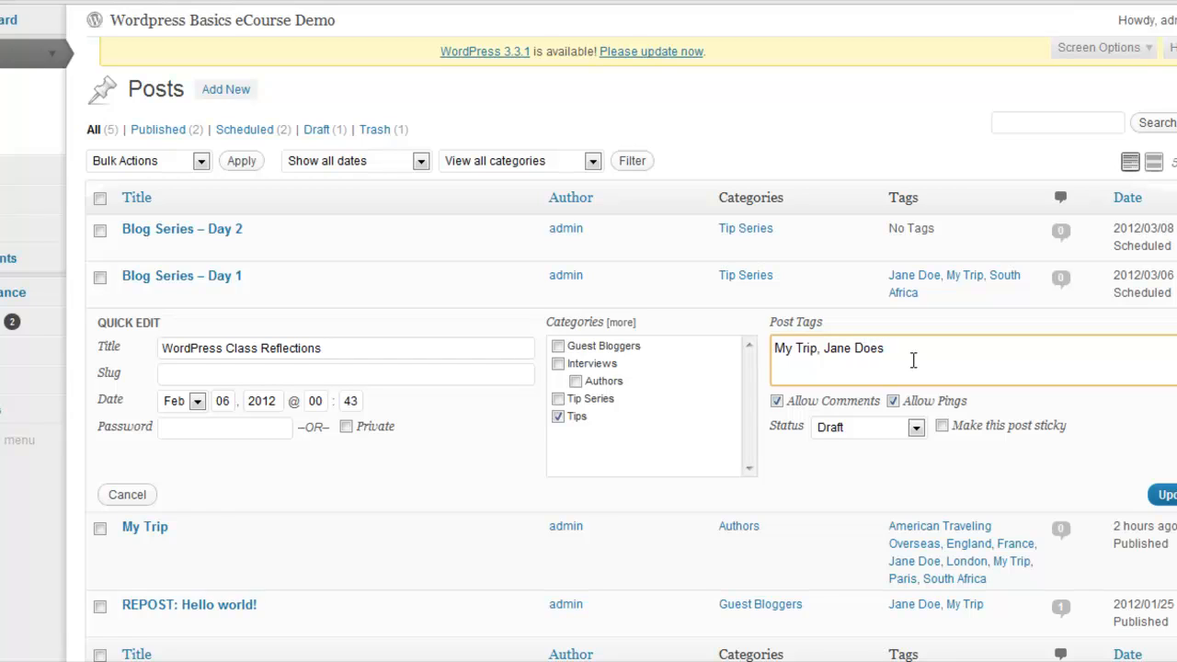
type(", American, Texas")
left_click(1164, 494)
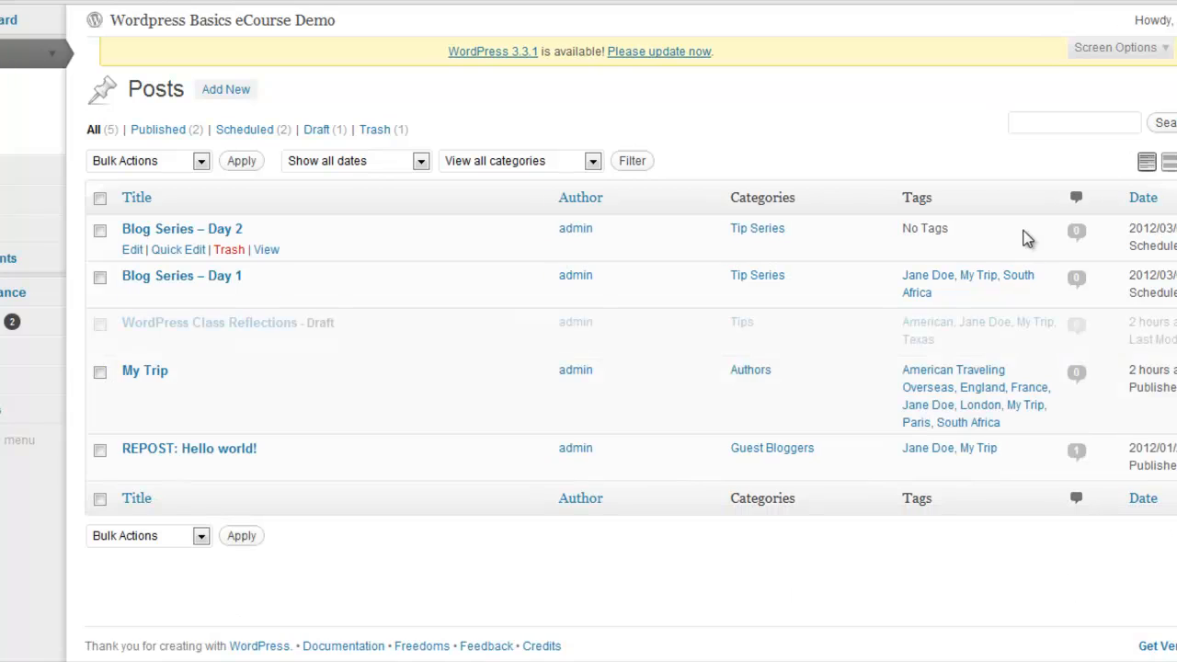
Use Quick Edit to tag the Blog Series – Day 2 post with the author's full name, New York and France, and update it
left_click(191, 250)
left_click(853, 263)
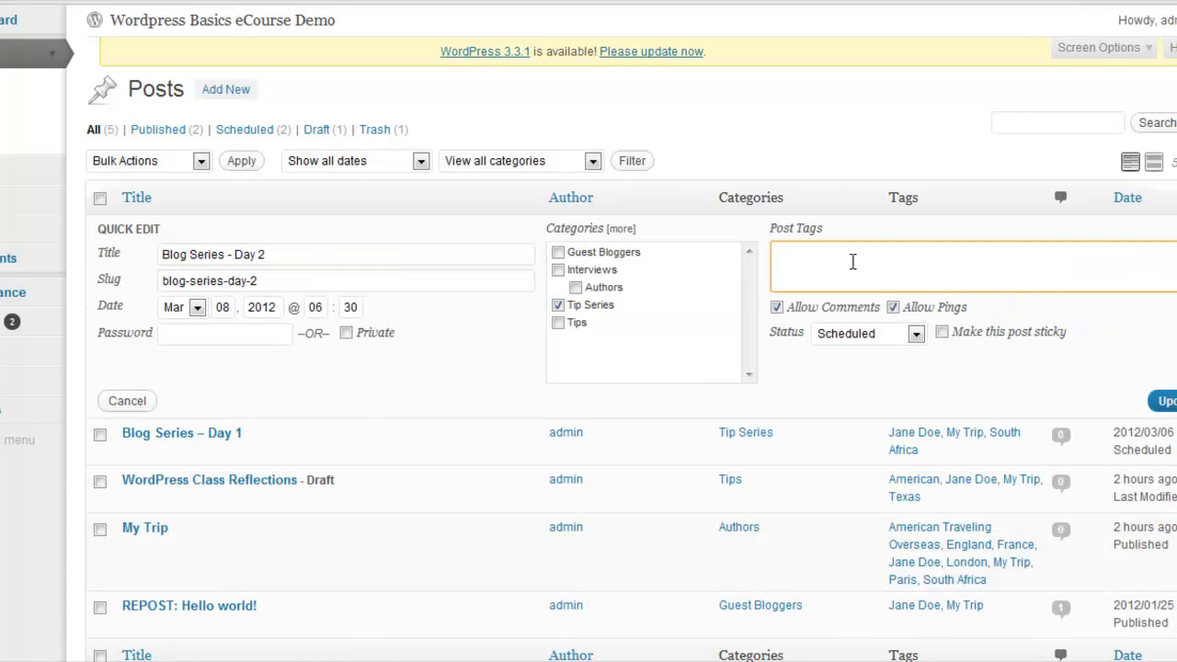
type("Jane Doe,")
type("New York, ")
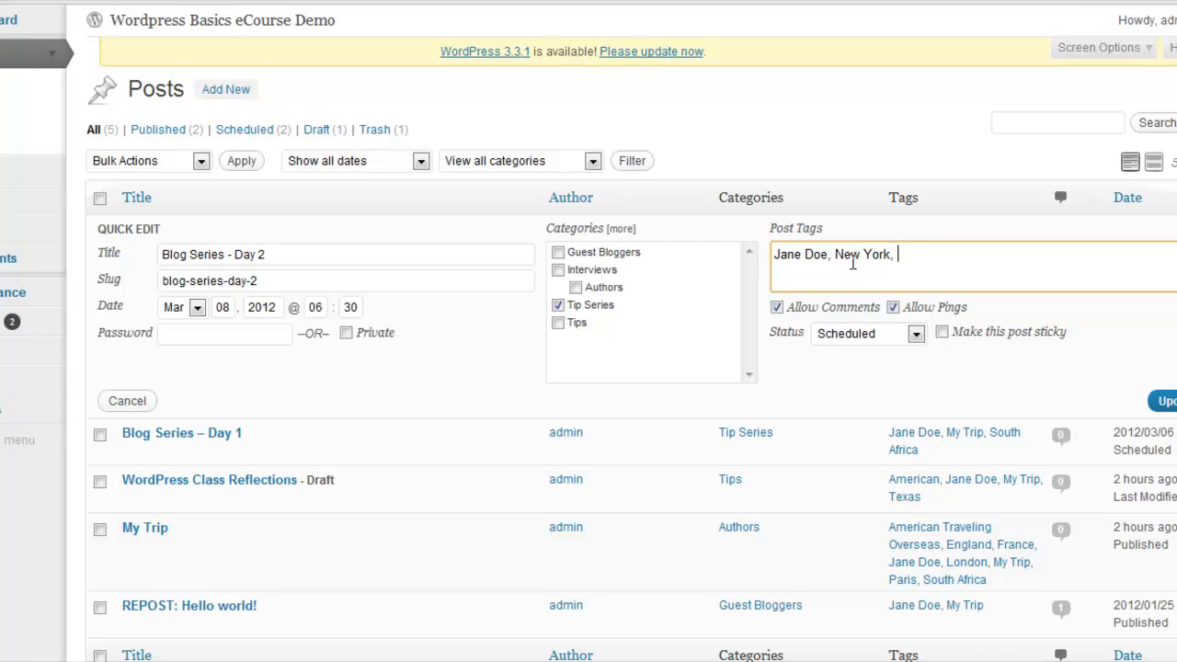
type("France,")
left_click(1163, 401)
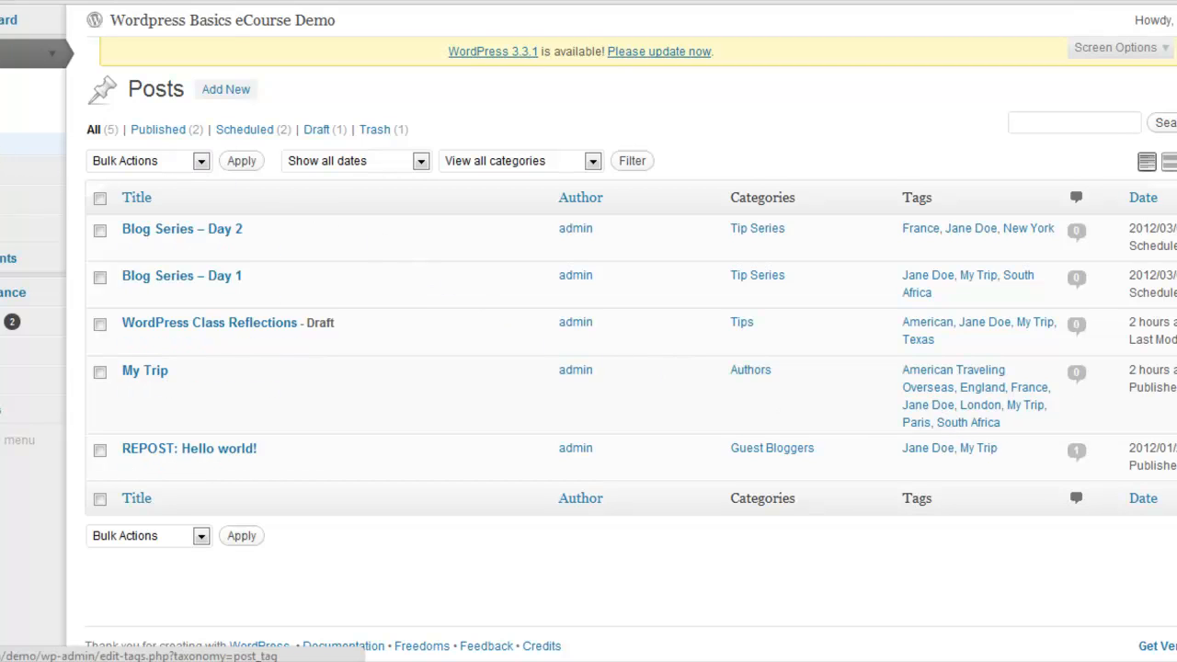
Open the Post Tags page and look through the popular tags, the new tag form and the full tag list
left_click(19, 144)
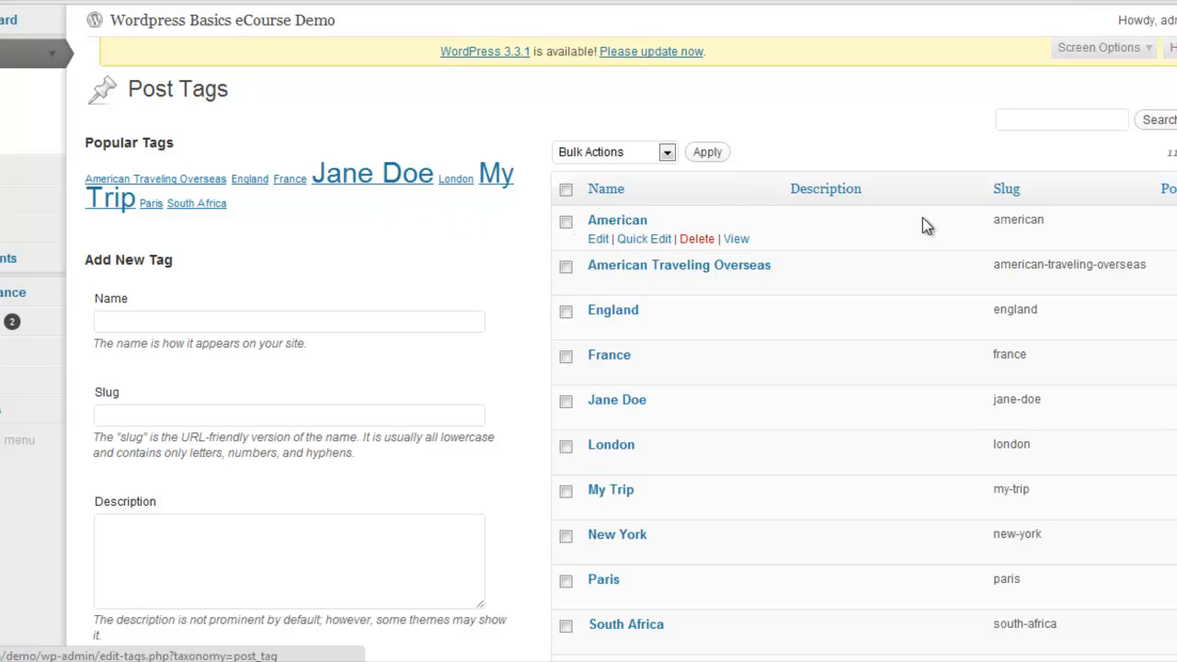
scroll(588, 331, "down", 1)
scroll(589, 331, "down", 3)
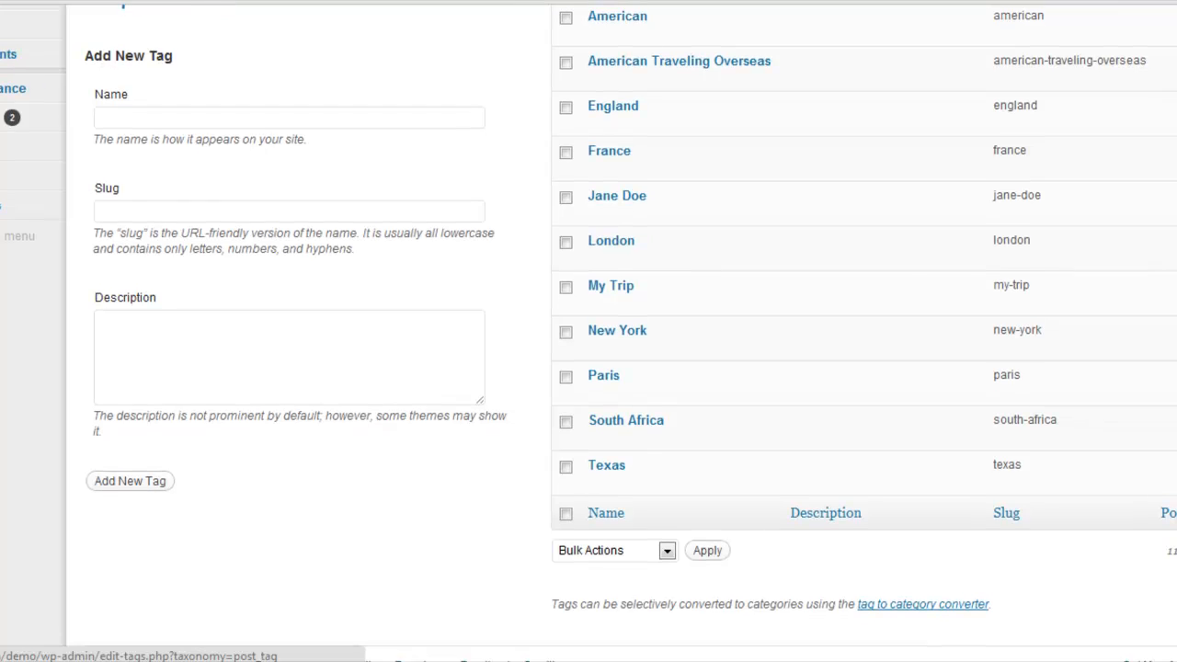
scroll(588, 331, "up", 2)
scroll(589, 331, "up", 3)
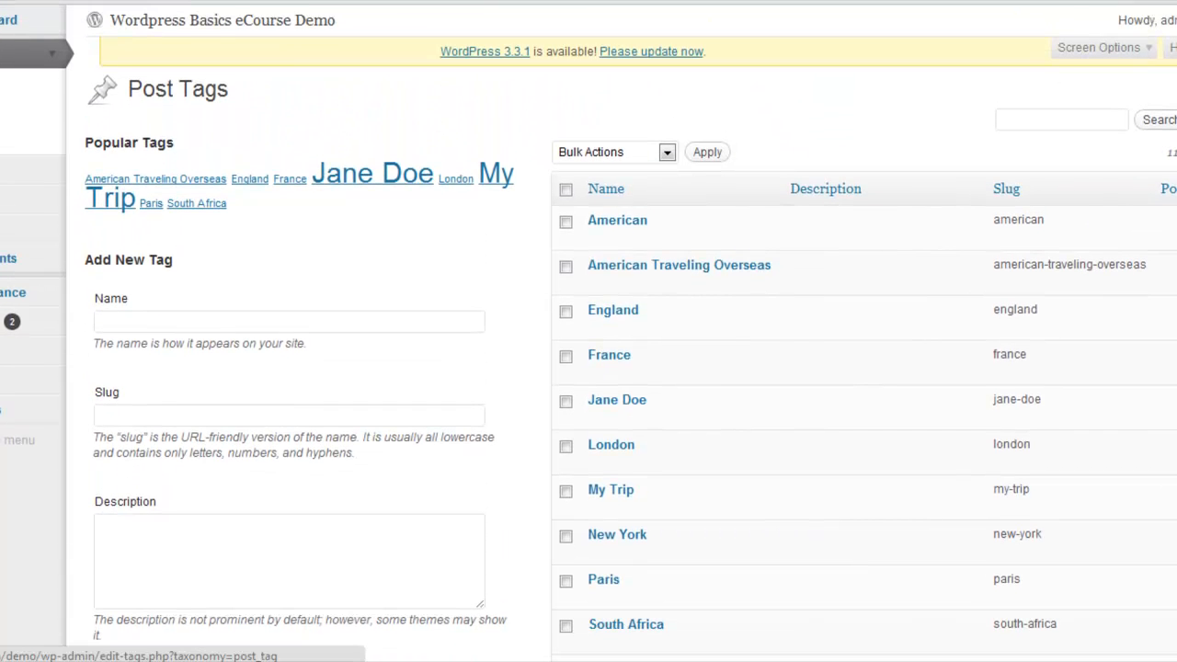
scroll(920, 322, "down", 3)
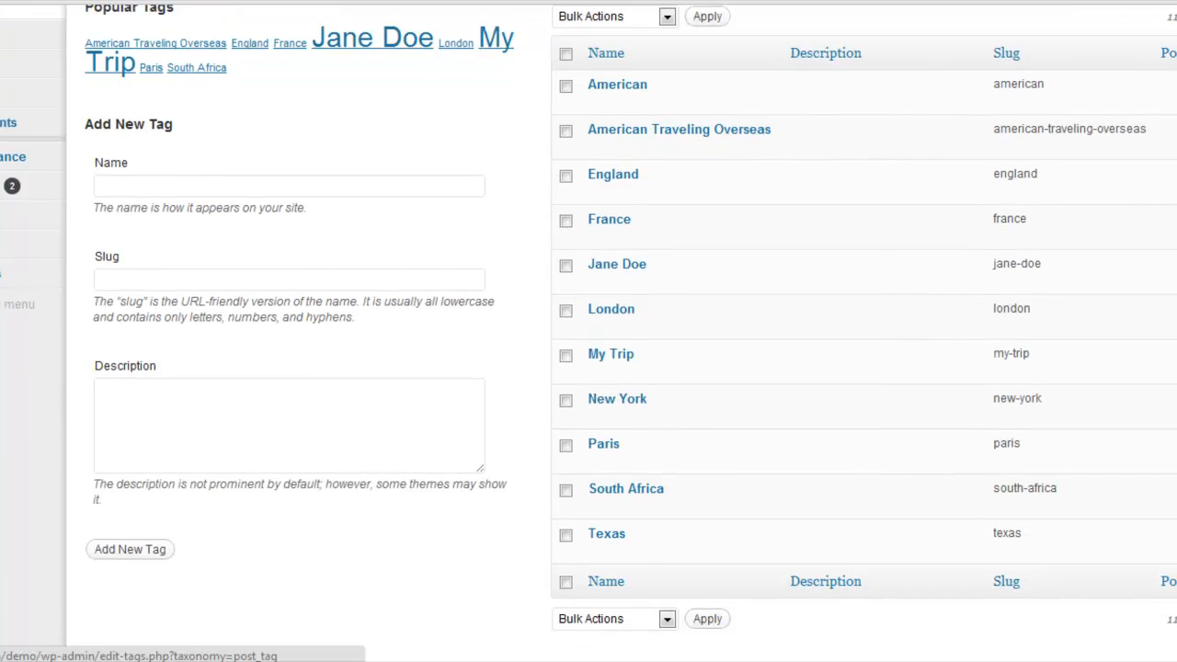
scroll(589, 331, "down", 1)
scroll(966, 331, "up", 4)
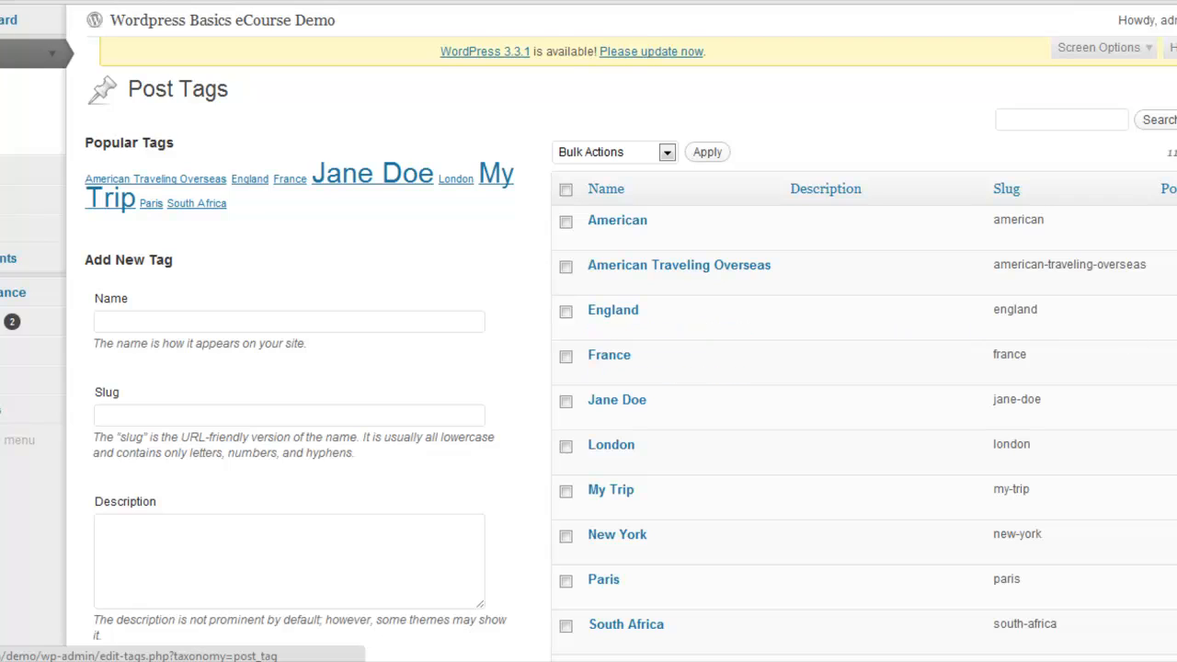
scroll(588, 331, "down", 2)
scroll(588, 331, "down", 1)
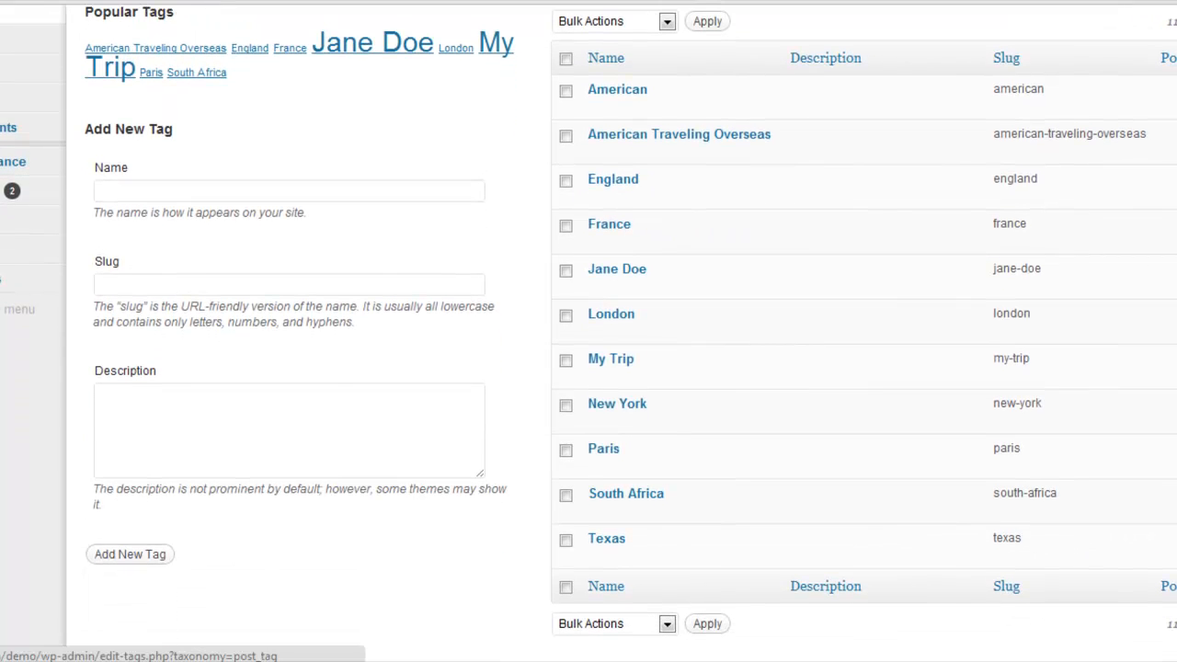
Permanently delete the England tag, confirming the deletion, and go back to the posts list
scroll(631, 366, "up", 2)
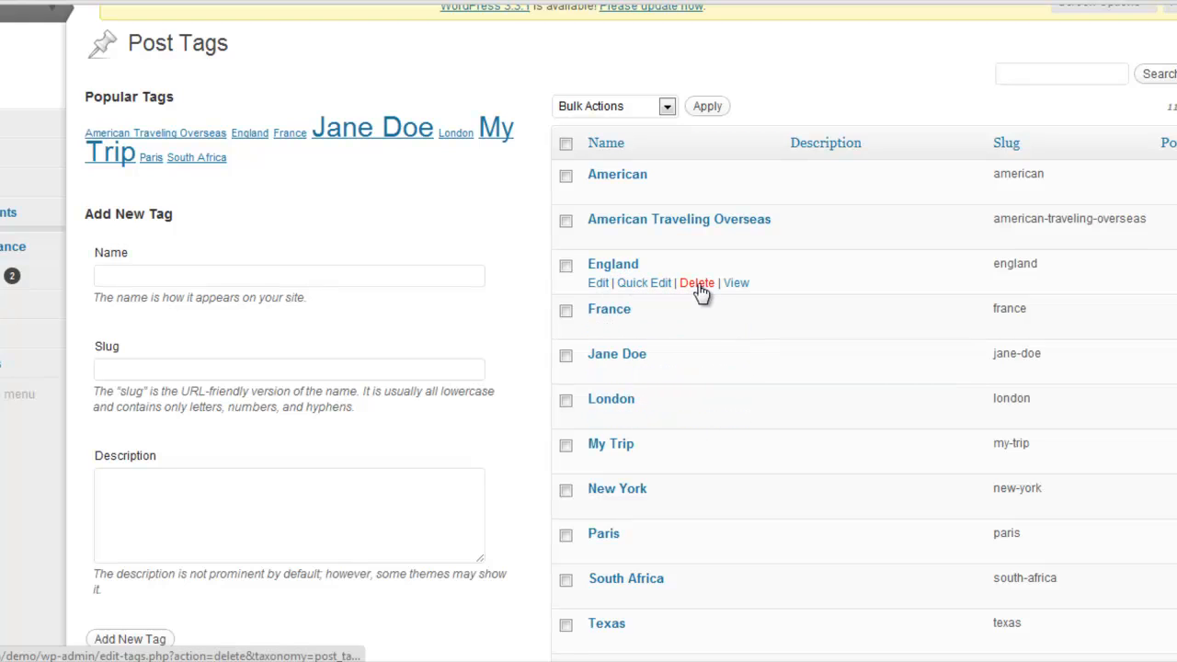
left_click(701, 285)
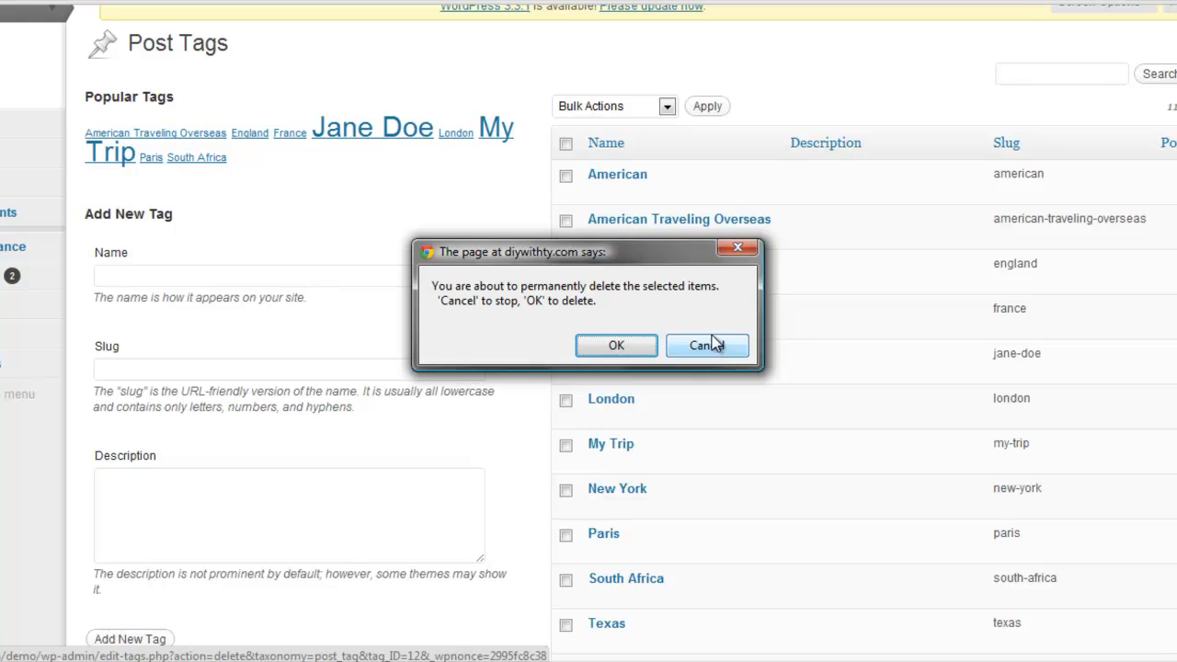
left_click(616, 344)
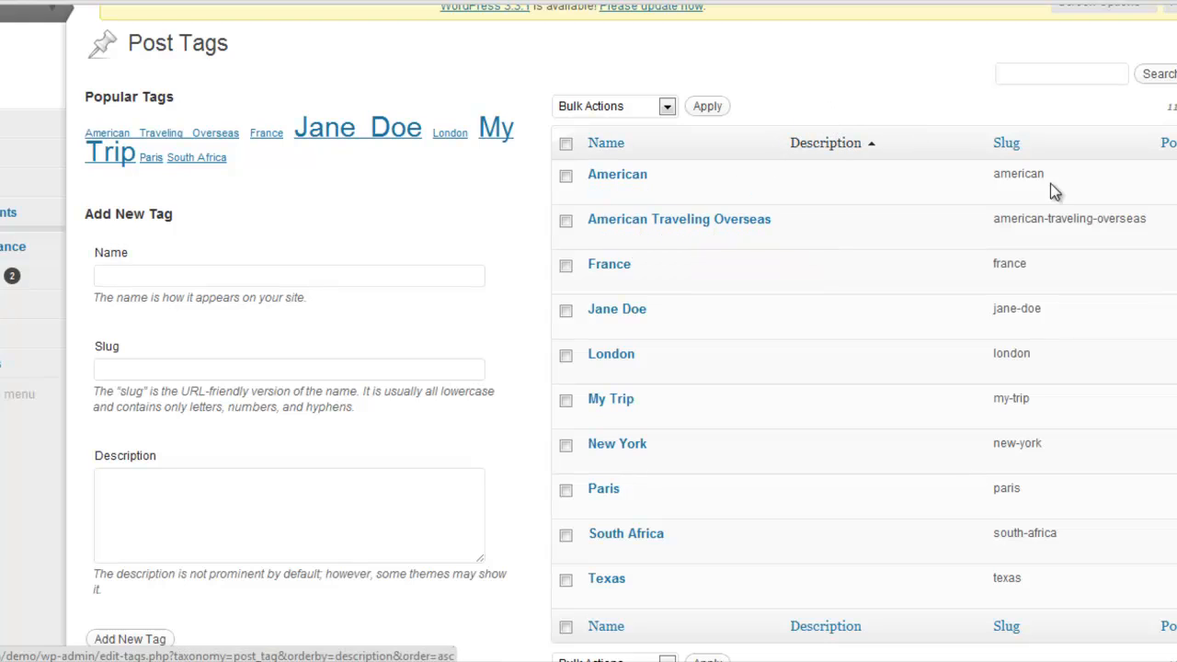
scroll(865, 368, "up", 1)
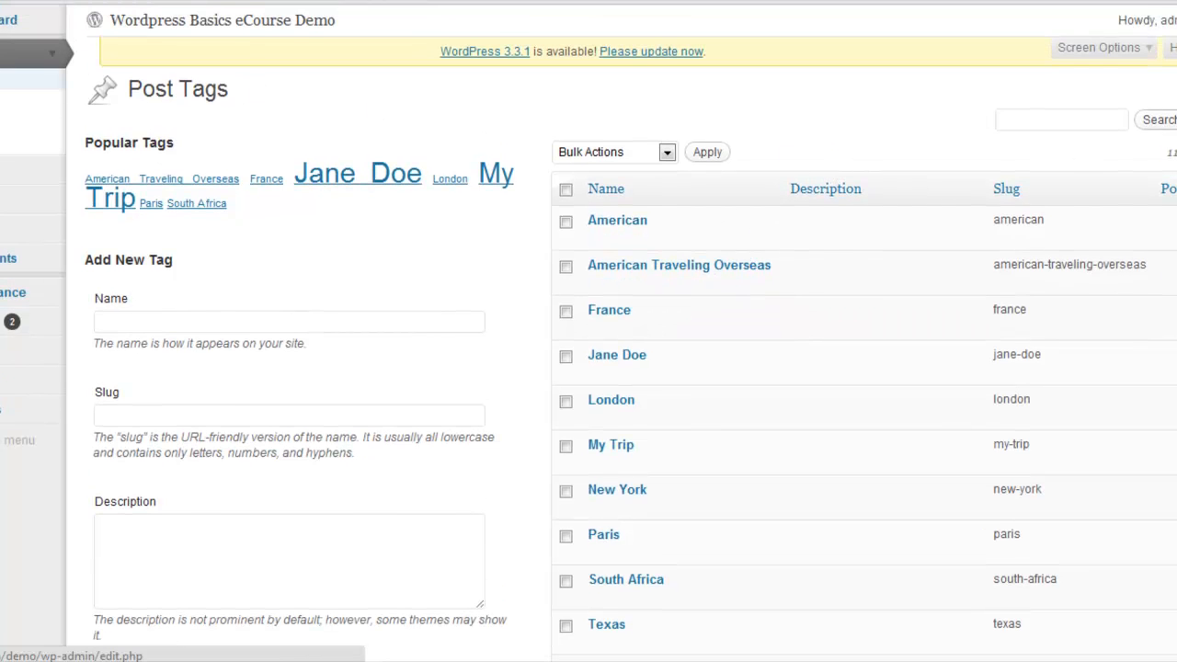
left_click(3, 79)
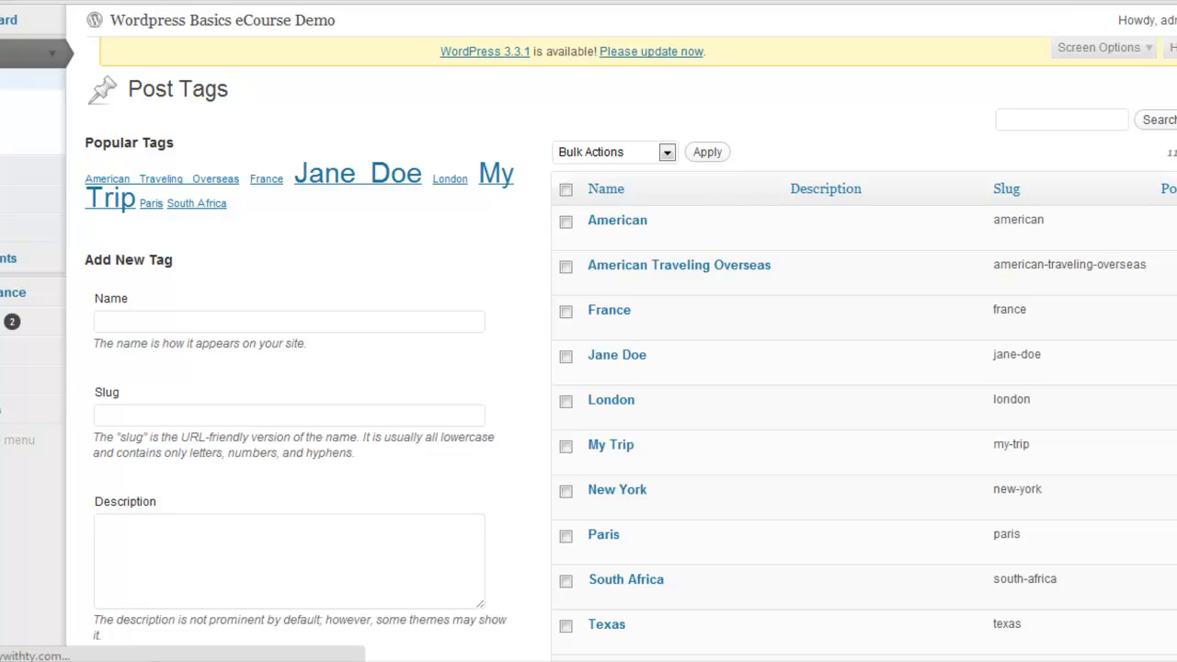